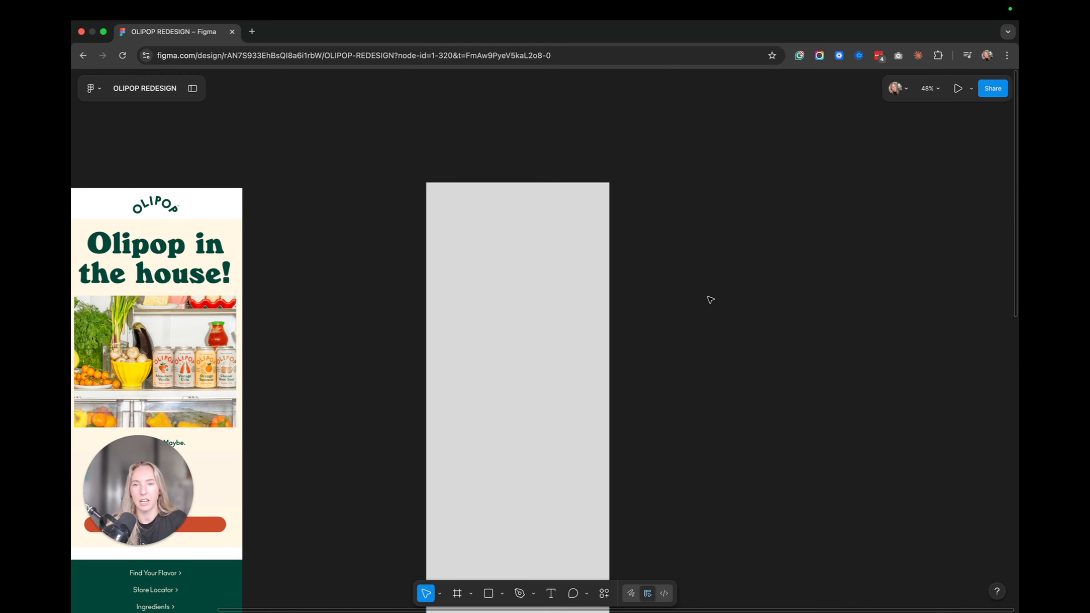
- Look over the existing Olipop email, the loose product assets and the blank grey template rectangle on the canvas
scroll(710, 300, "down", 5)
scroll(711, 299, "up", 2)
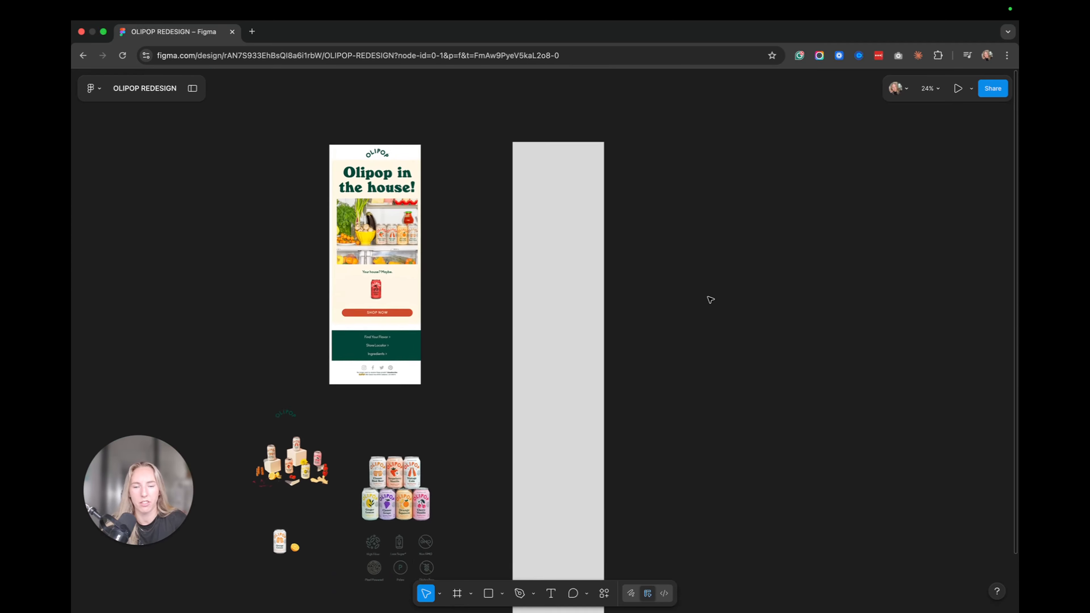
scroll(710, 300, "up", 5)
scroll(711, 300, "down", 3)
scroll(711, 300, "left", 4)
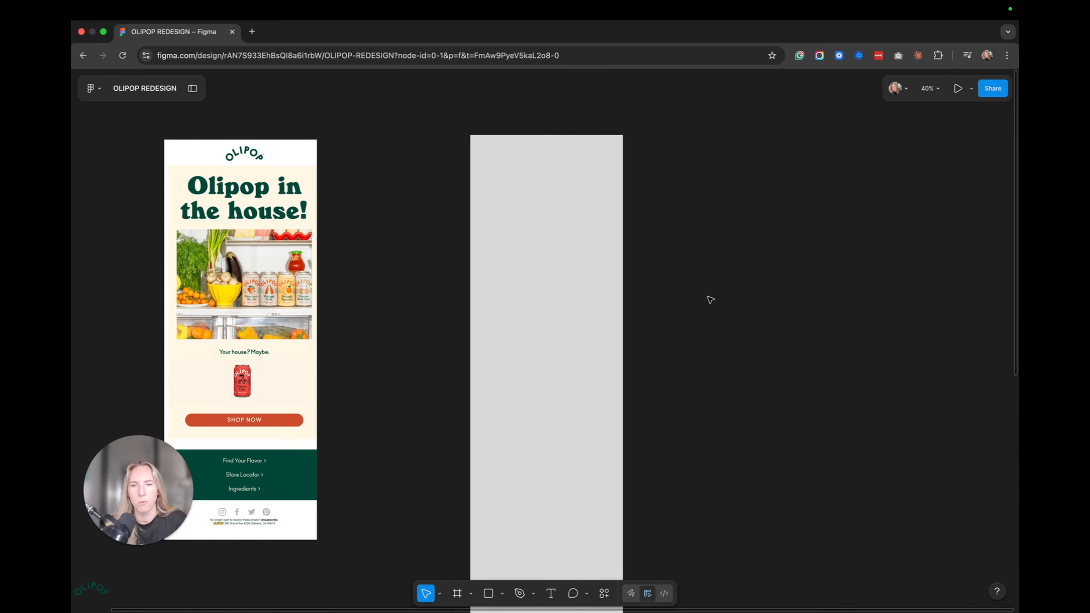
scroll(520, 376, "down", 5)
scroll(521, 376, "left", 4)
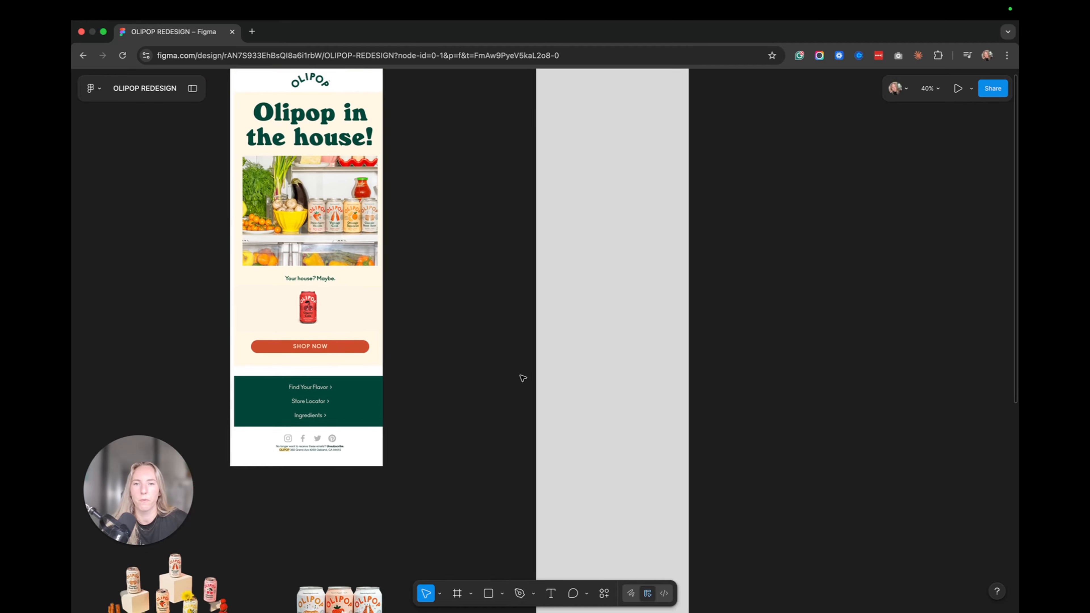
scroll(522, 373, "up", 5)
- Wrap the tall grey 700 by 4070 rectangle in a frame
left_click(620, 208)
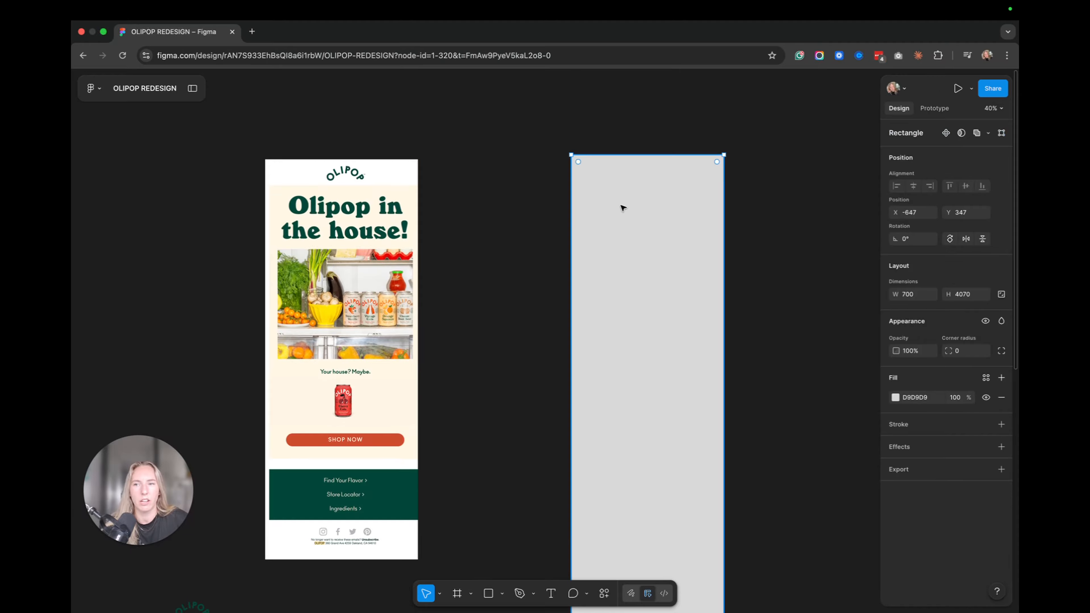
scroll(619, 204, "up", 1)
scroll(618, 204, "left", 1)
right_click(648, 226)
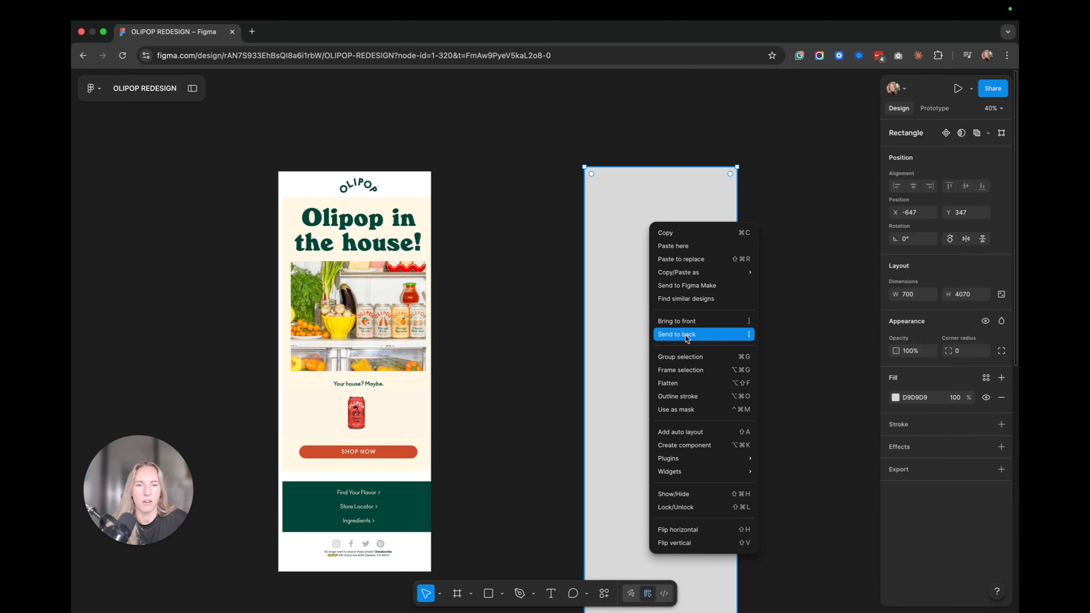
left_click(689, 370)
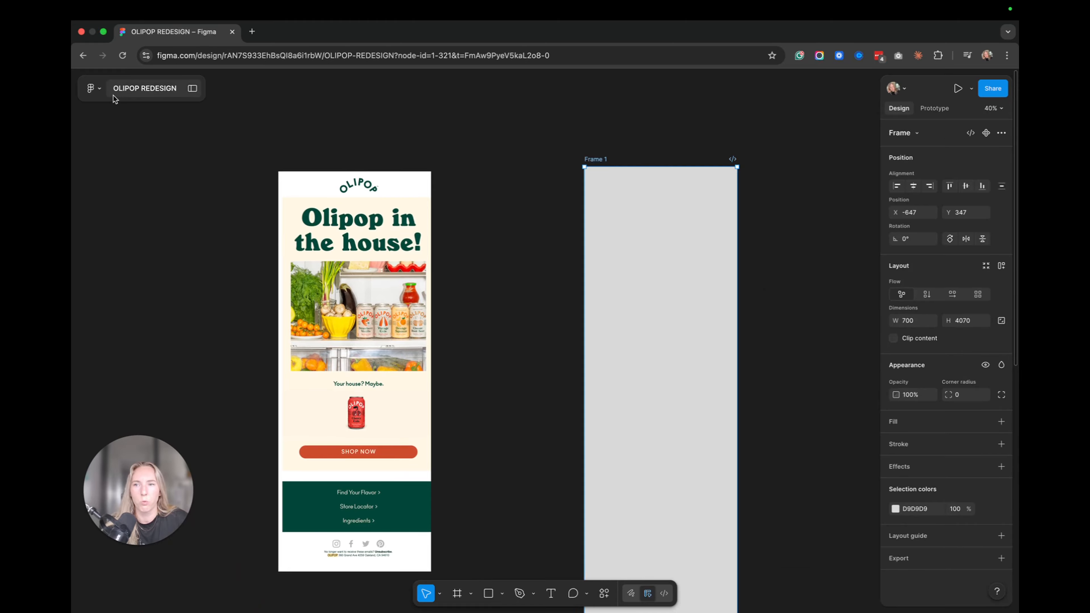
- Show the layer list and rename the rectangle inside Frame 1 as MAIN TEMPLATE
left_click(191, 89)
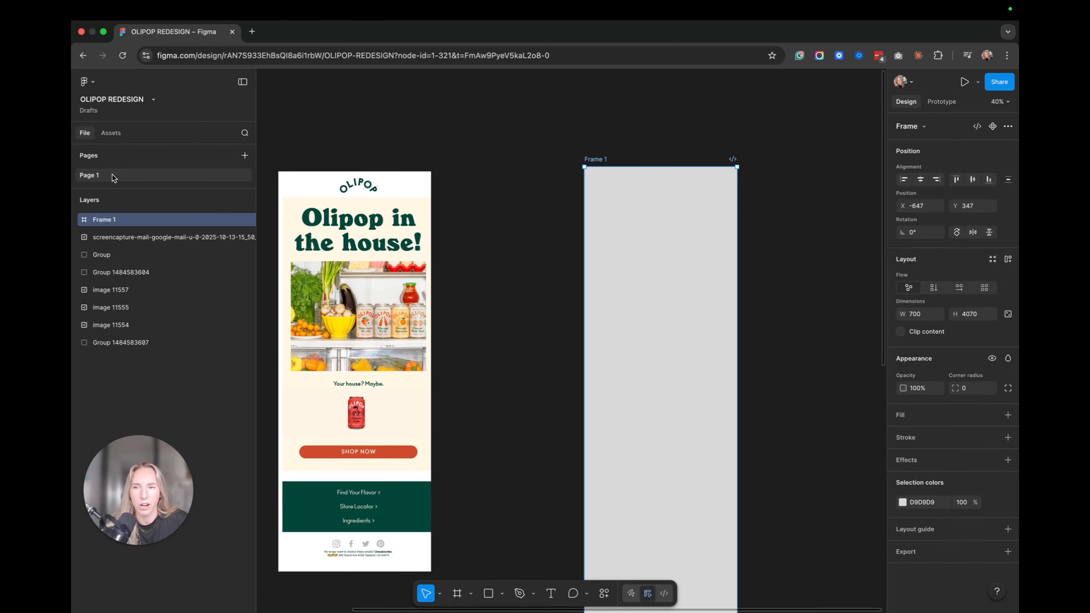
left_click(78, 221)
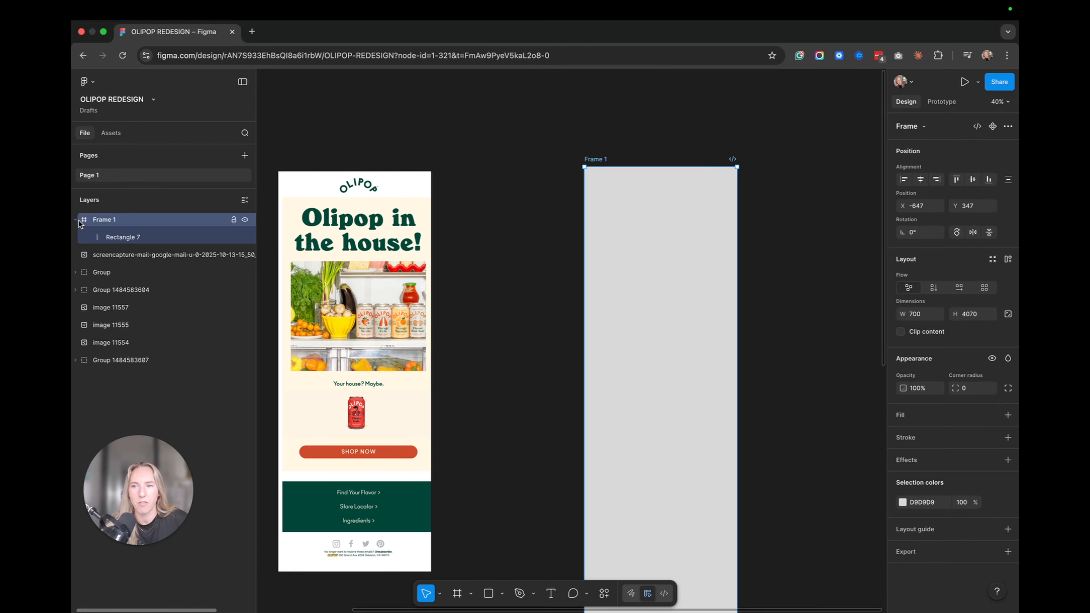
right_click(130, 241)
left_click(130, 240)
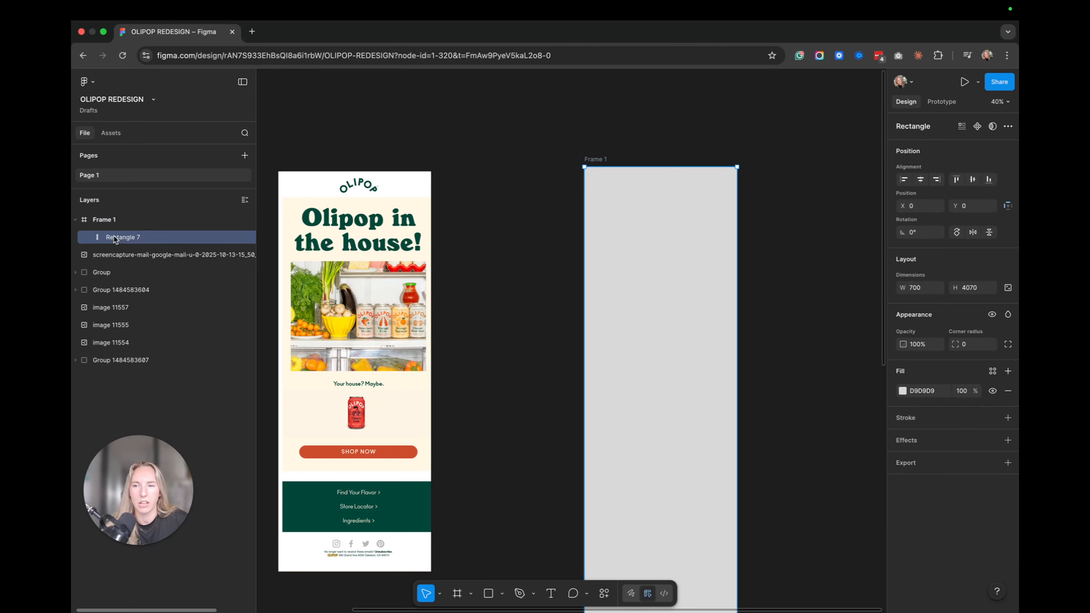
double_click(130, 238)
type("MAI")
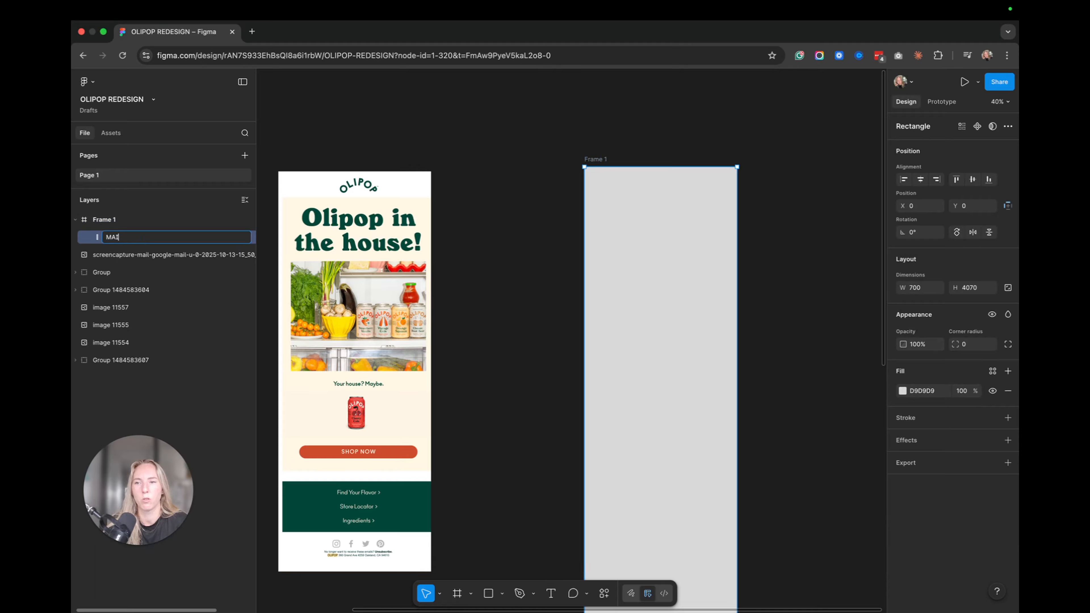
type("N TEMPLATE")
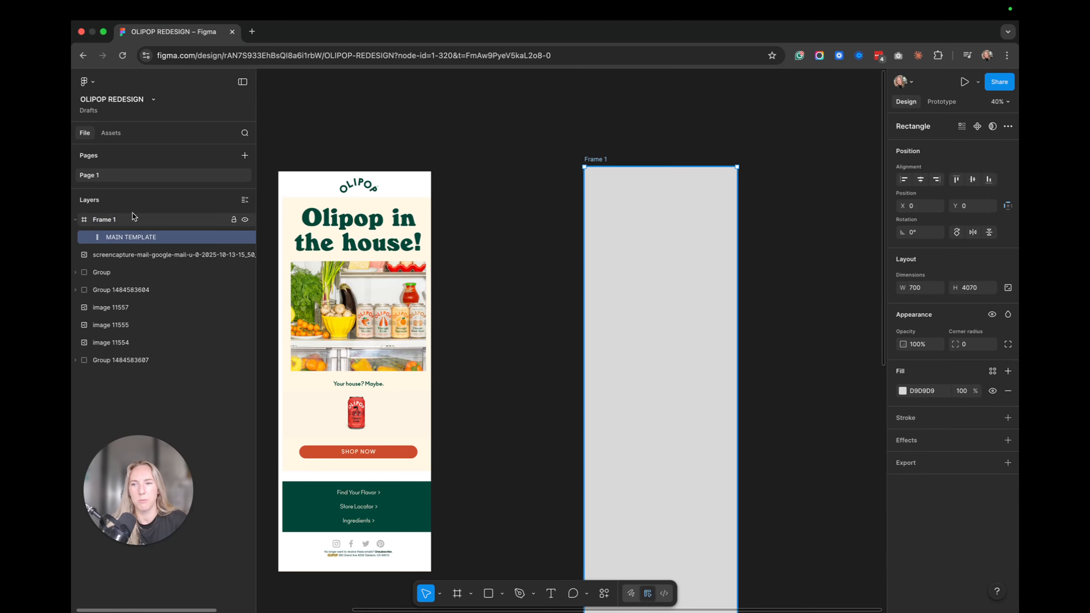
left_click(517, 293)
- Draw a full-width rectangle of about 700 by 1092 starting at the frame's upper edge
scroll(518, 292, "up", 3)
scroll(517, 292, "right", 1)
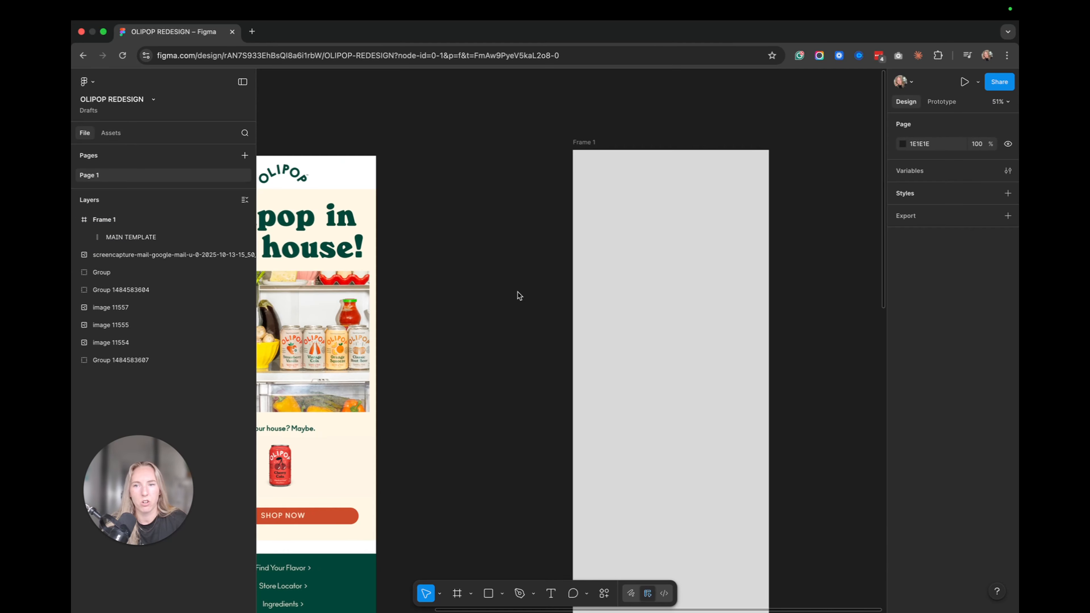
scroll(518, 293, "down", 3)
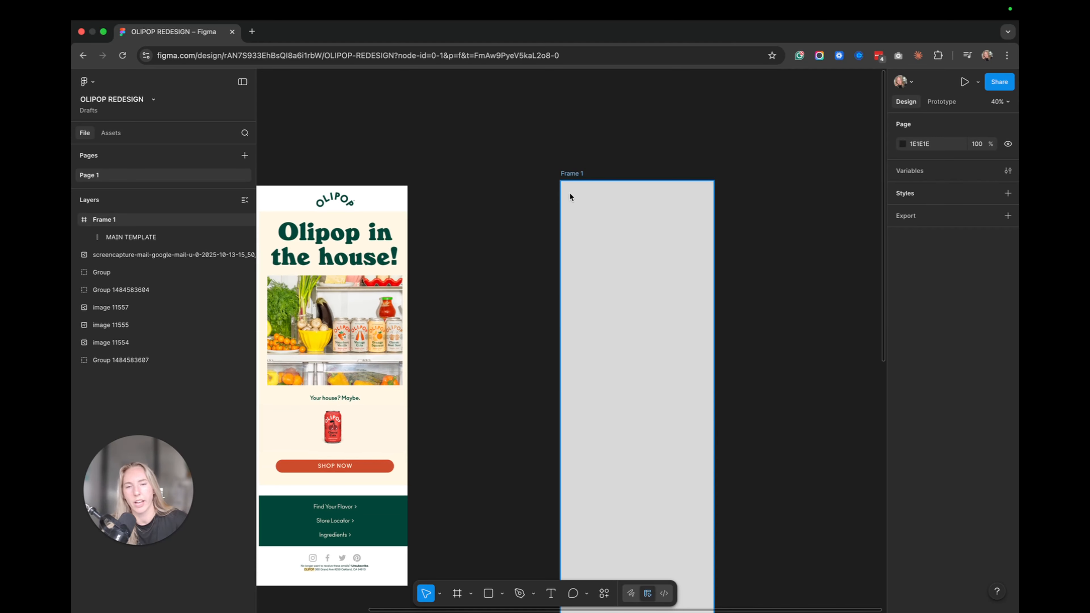
key("r")
mouse_move(561, 181)
left_mouse_down()
mouse_move(606, 215)
mouse_move(637, 276)
mouse_move(644, 325)
mouse_move(713, 419)
left_mouse_up()
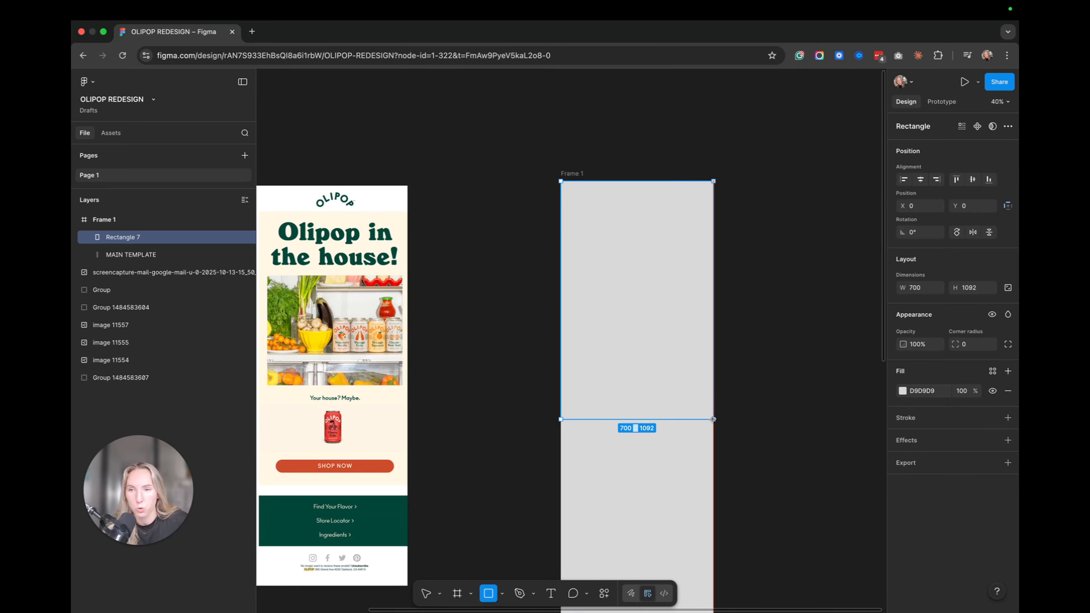
left_click_drag(713, 419, 713, 419)
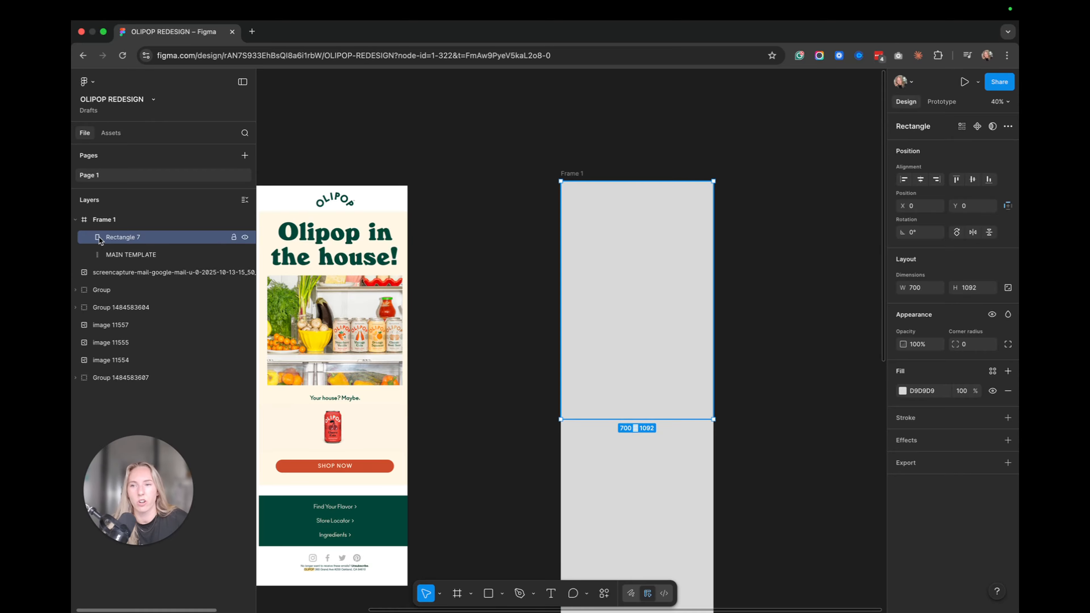
- Rename the new upper rectangle's layer as HERO VISUAL SECTION
double_click(122, 239)
type("HERO VISUAL SEC")
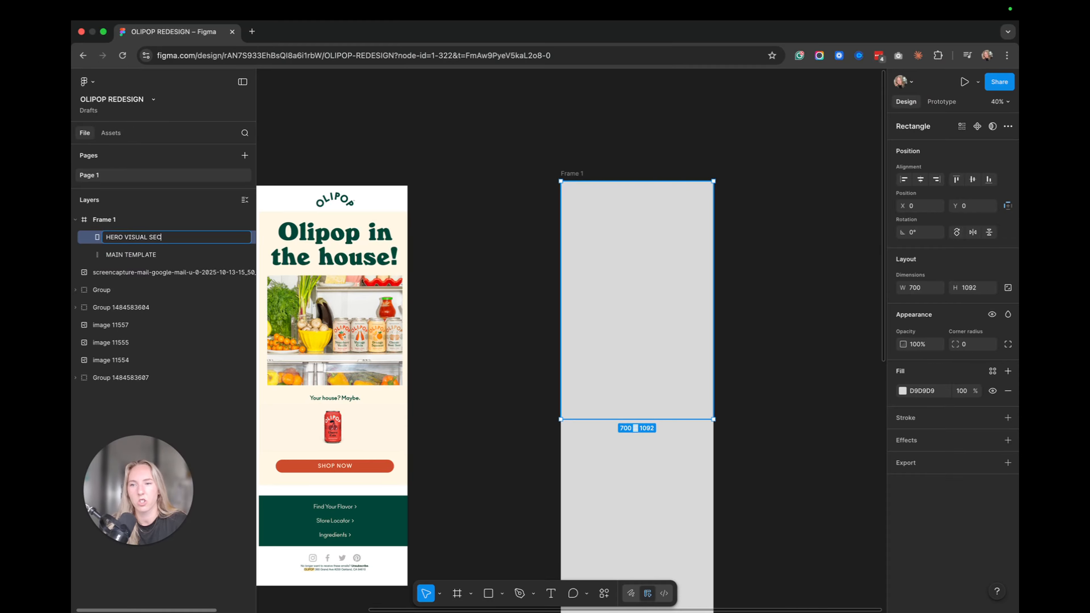
type("TION")
key("Return")
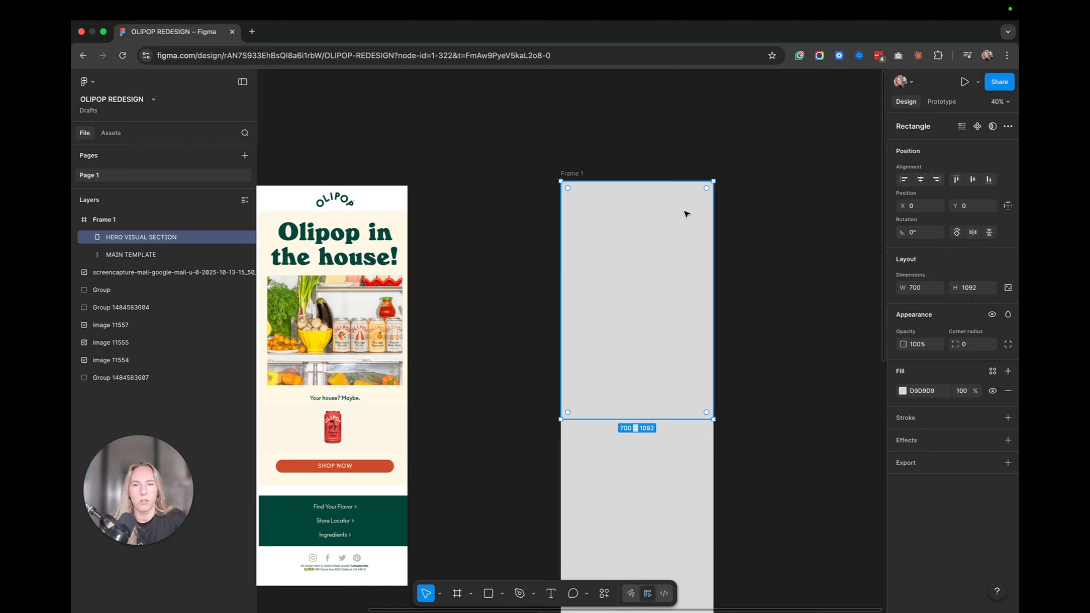
- Copy the loose green Olipop logo into Frame 1 and place it horizontally centred near the frame's upper edge
scroll(499, 313, "down", 3)
scroll(499, 313, "left", 2)
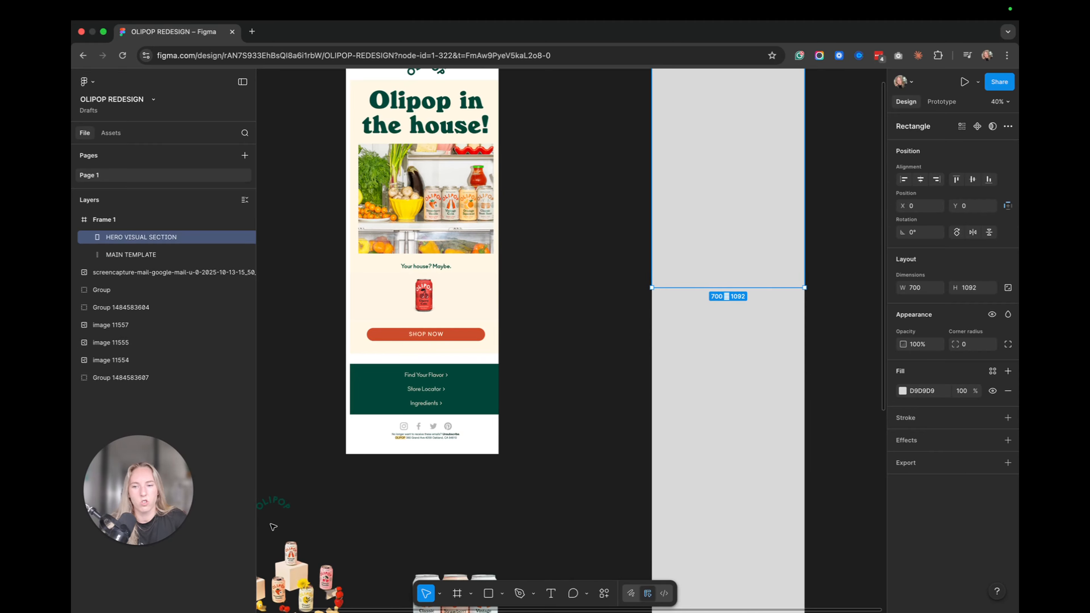
left_click(273, 507)
scroll(574, 219, "up", 5)
scroll(574, 219, "right", 2)
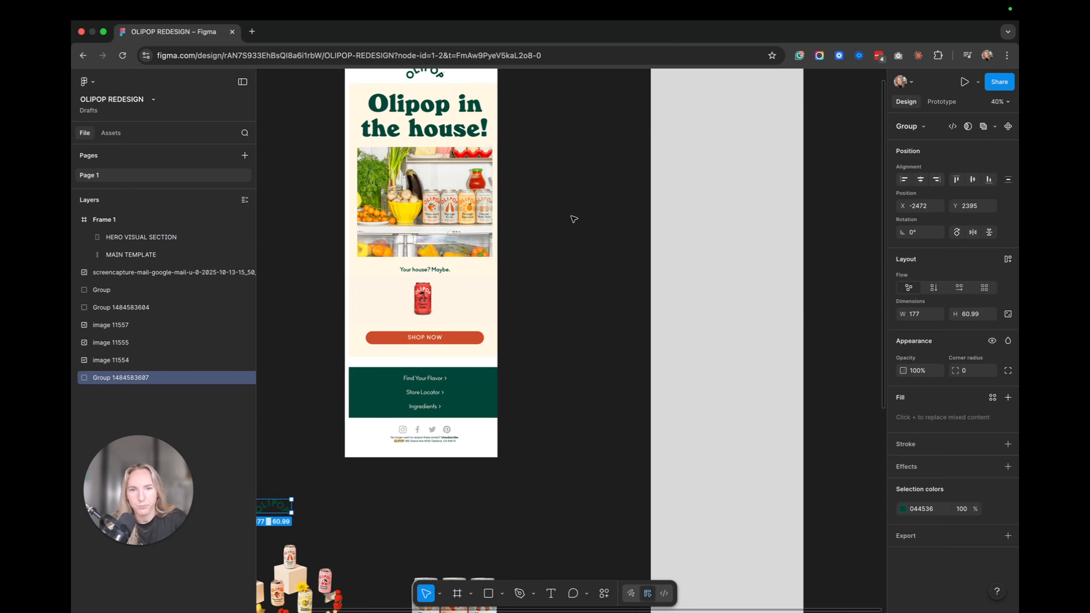
key("super+v")
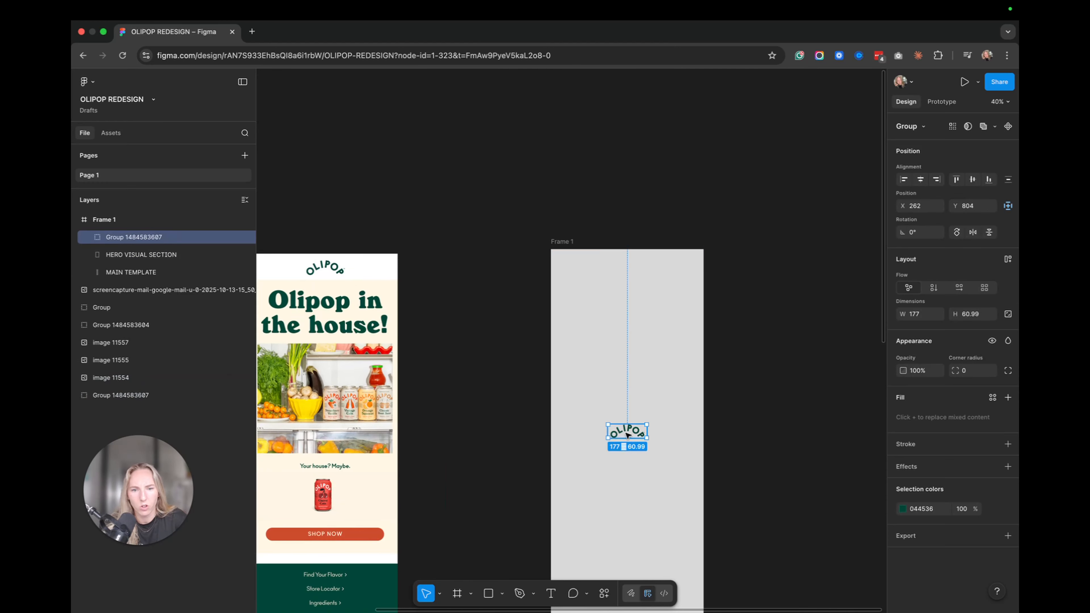
left_click_drag(621, 431, 620, 263)
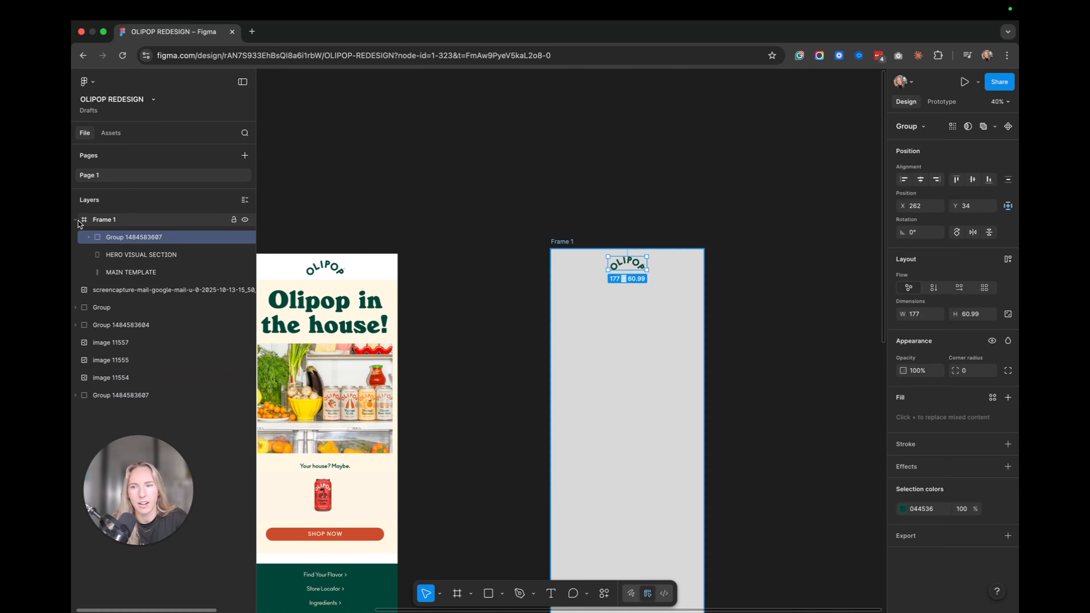
- Rename the copied logo group as LOGO and nudge it slightly upward in the frame
double_click(129, 237)
type("LOGO")
key("Return")
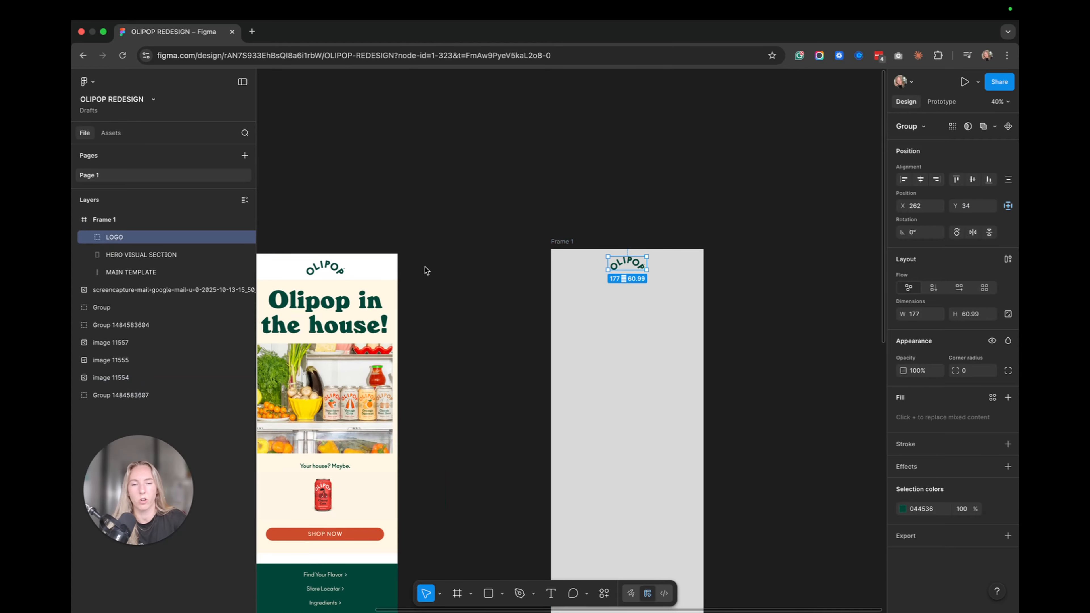
left_click_drag(631, 265, 631, 262)
left_click(494, 295)
- Add the headline text "Olipop In The House!" below the logo in the hero section
scroll(495, 295, "down", 2)
scroll(495, 295, "right", 1)
scroll(495, 295, "up", 2)
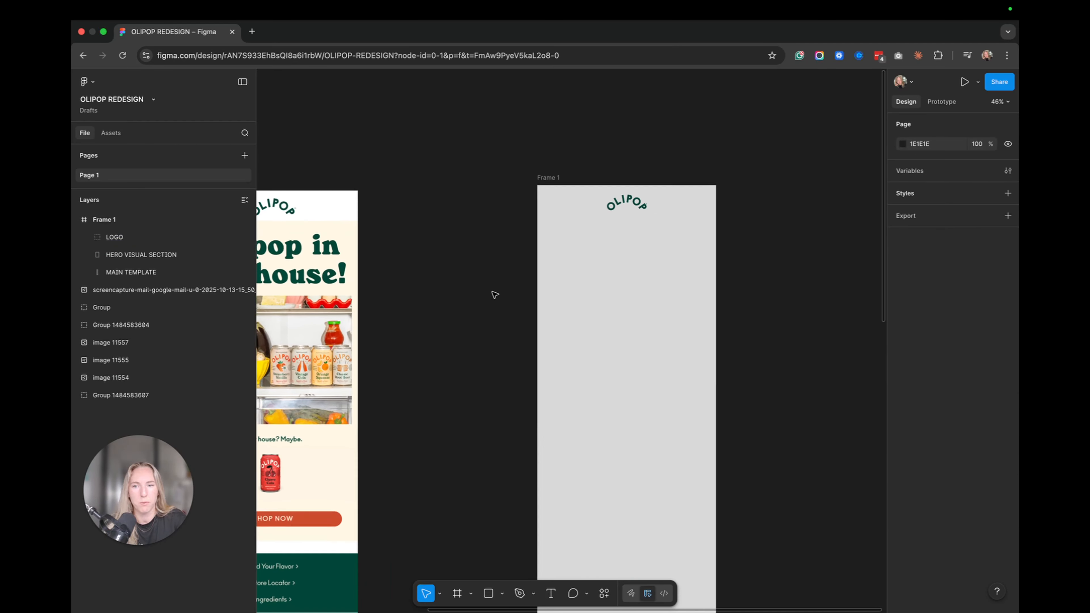
scroll(495, 295, "down", 3)
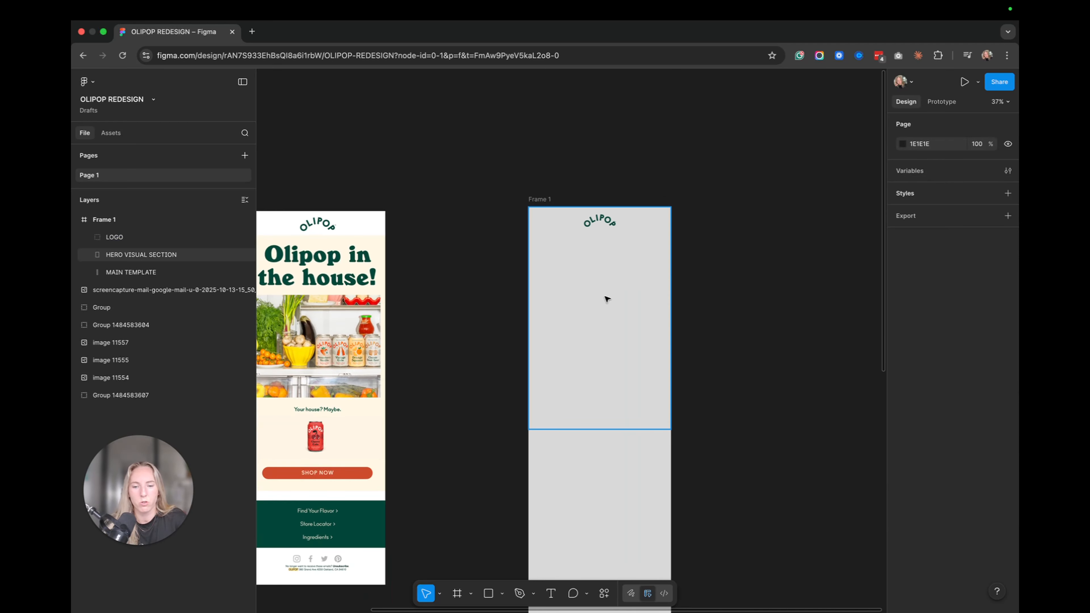
key("t")
left_click(565, 249)
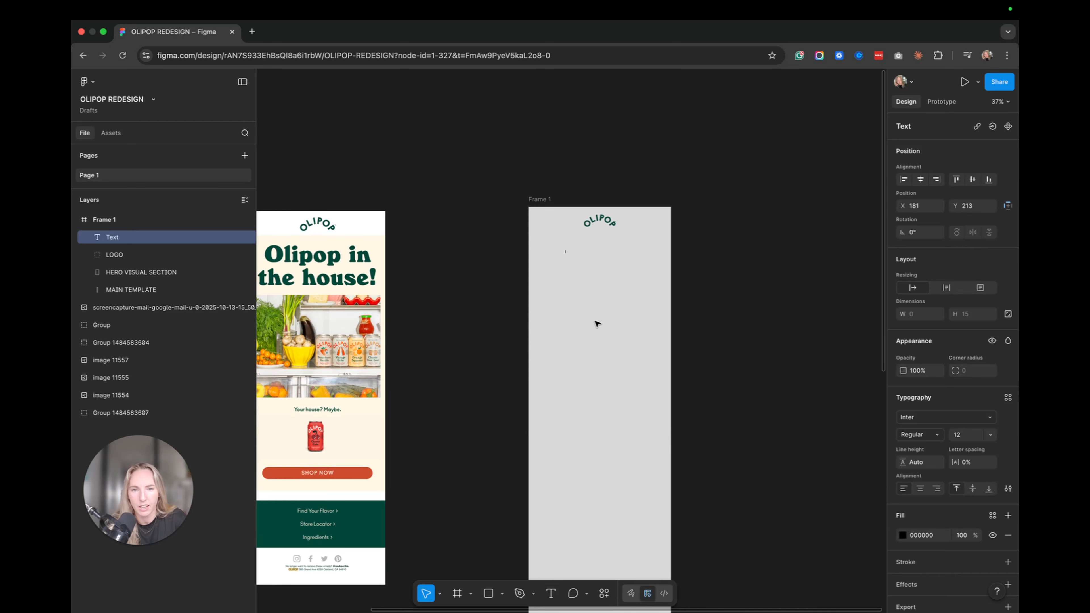
scroll(600, 320, "up", 1)
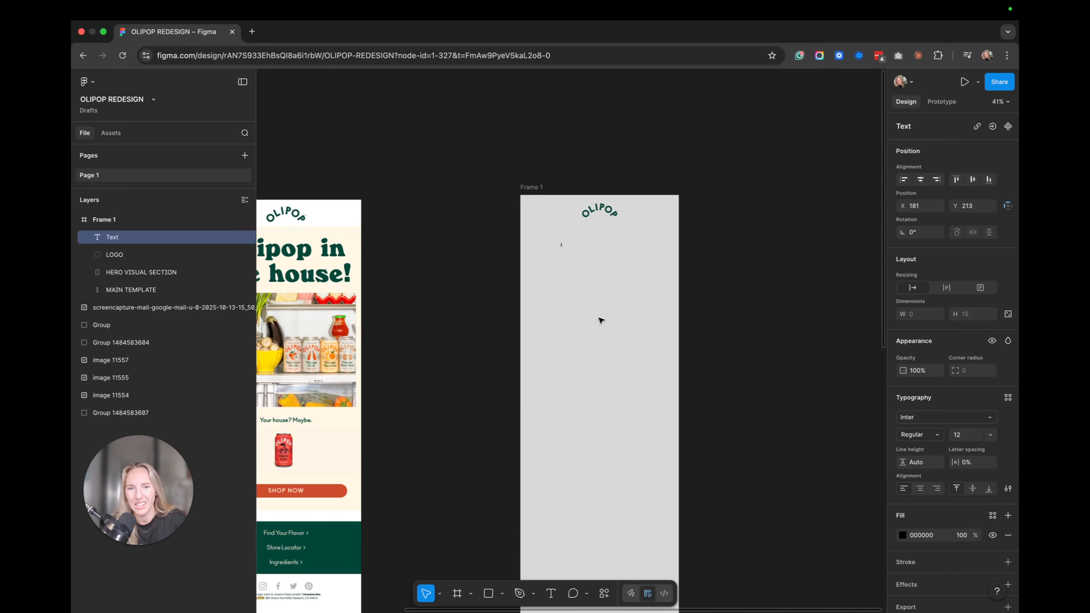
scroll(600, 321, "left", 3)
scroll(601, 321, "down", 1)
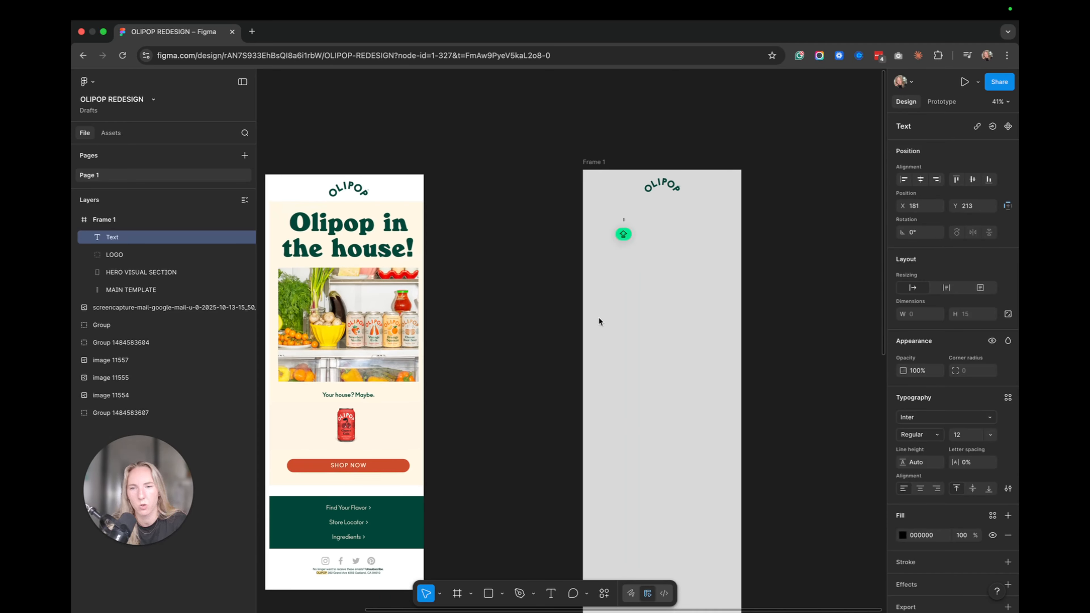
type("Olipop In")
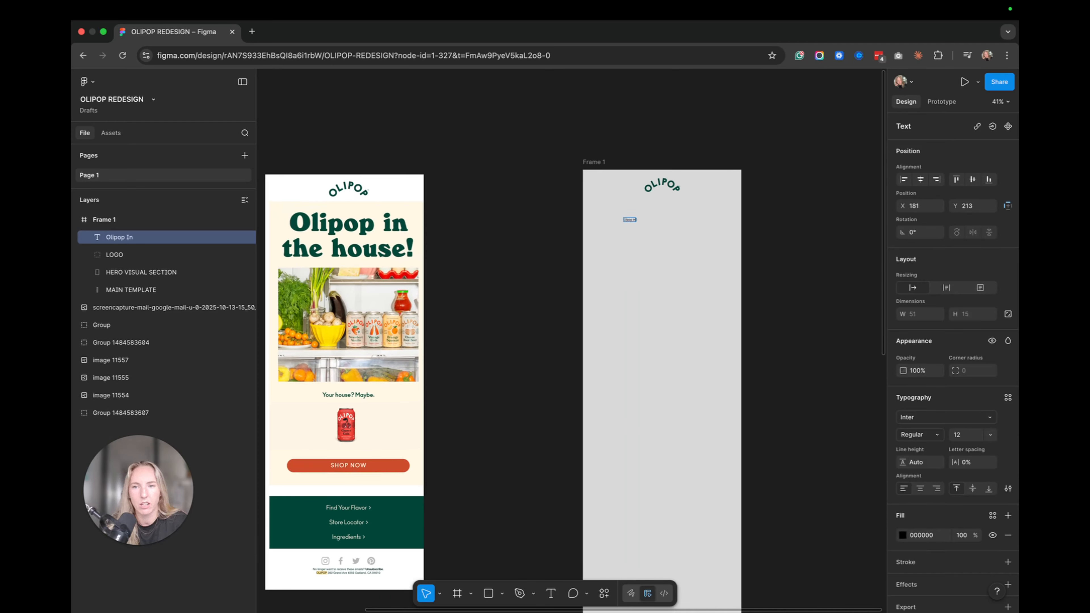
type(" The House!")
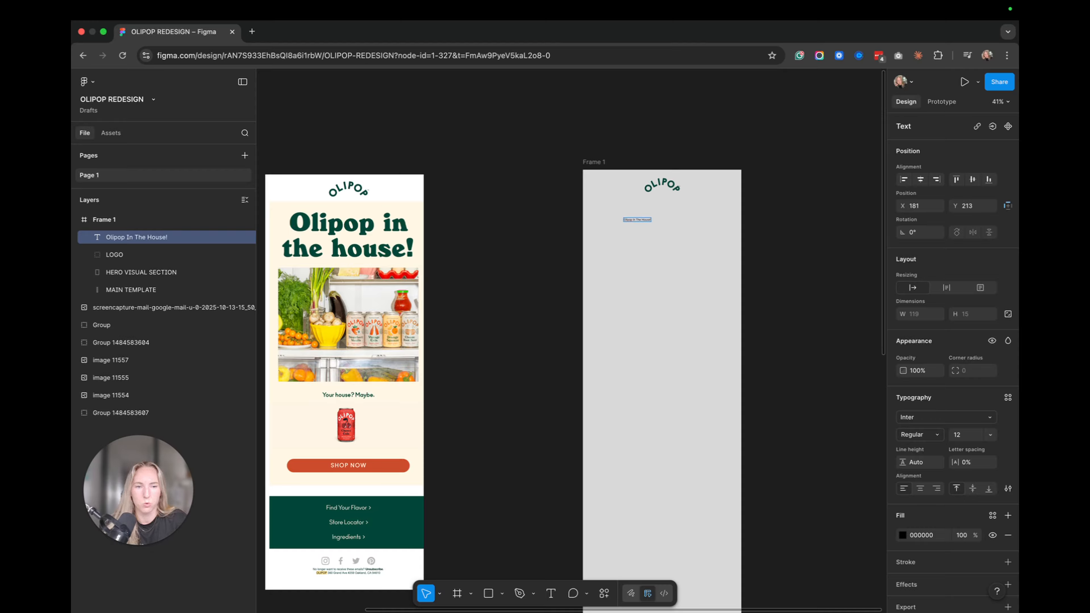
- Set the headline's font size to 96
left_click(990, 435)
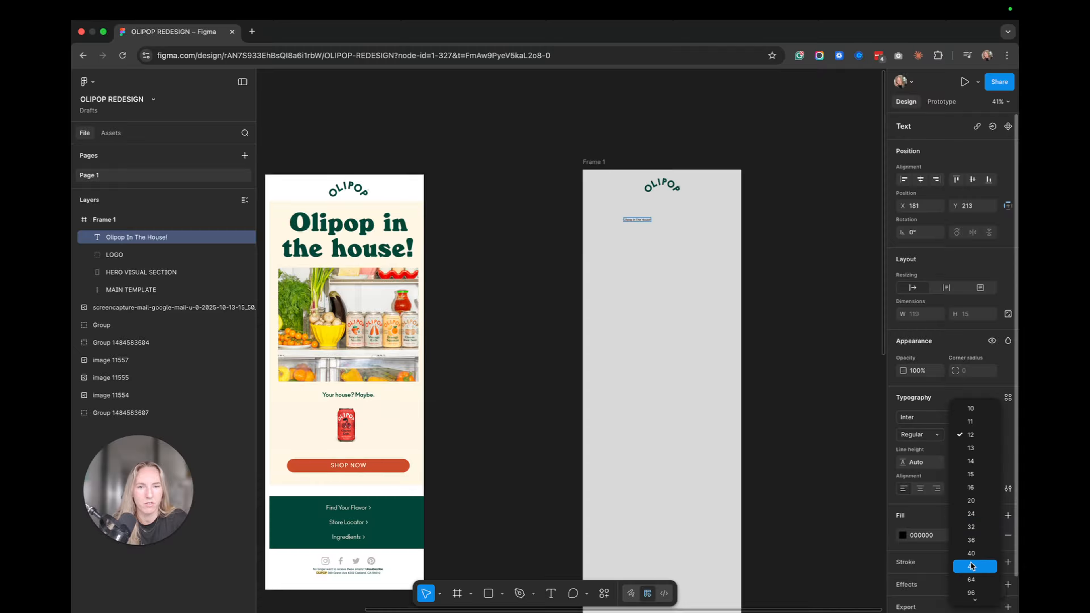
left_click(976, 578)
left_click(652, 242)
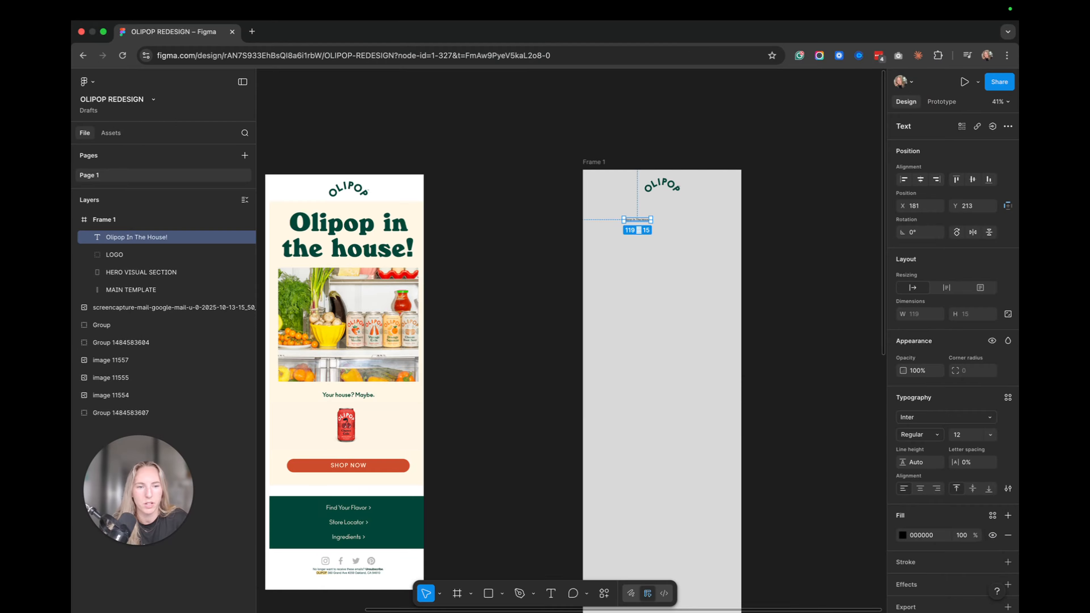
left_click(990, 436)
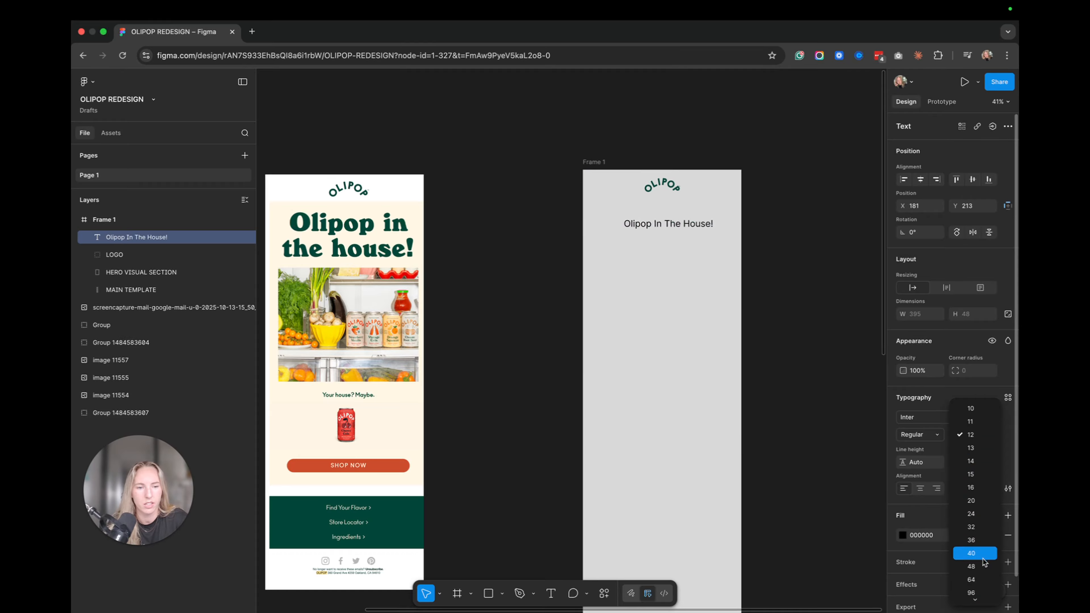
left_click(973, 593)
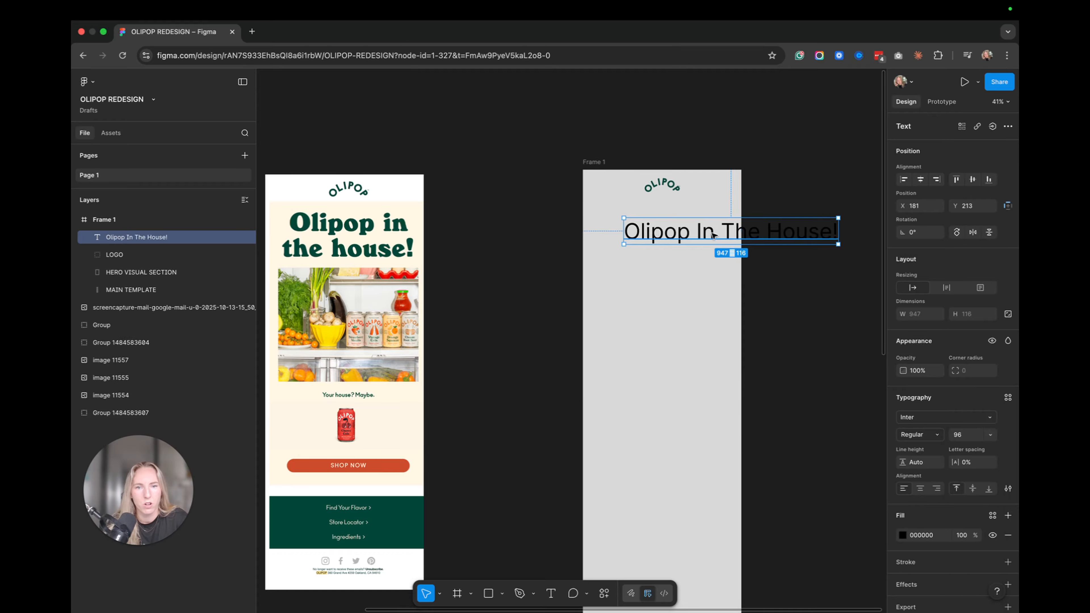
- Narrow the headline's text box to about 635 wide so it wraps onto two lines, and position it below the logo
left_click_drag(711, 234, 664, 234)
left_click_drag(790, 234, 723, 234)
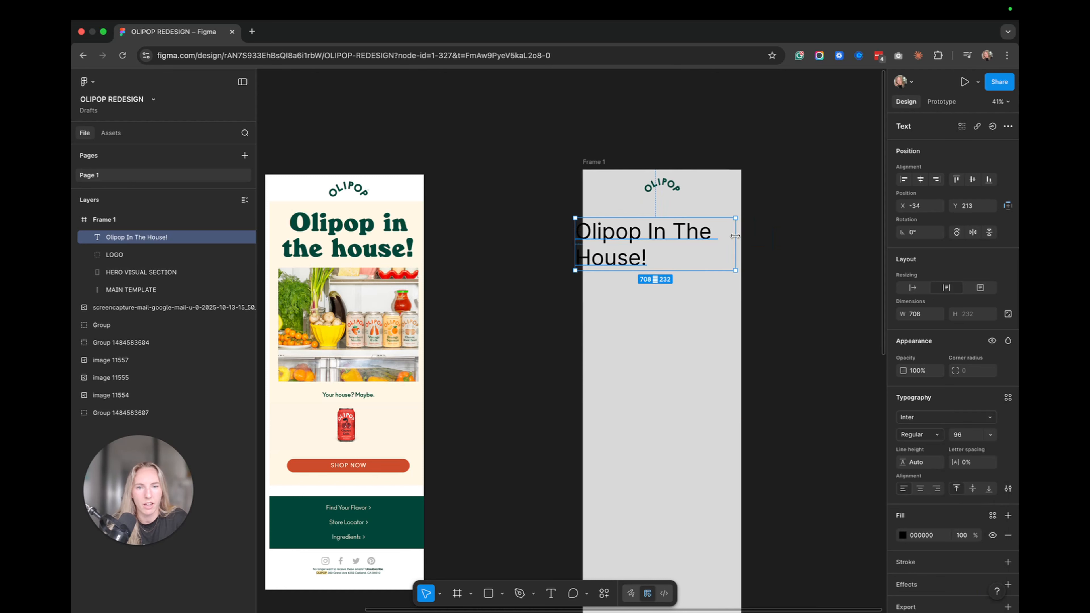
left_click_drag(659, 246, 682, 241)
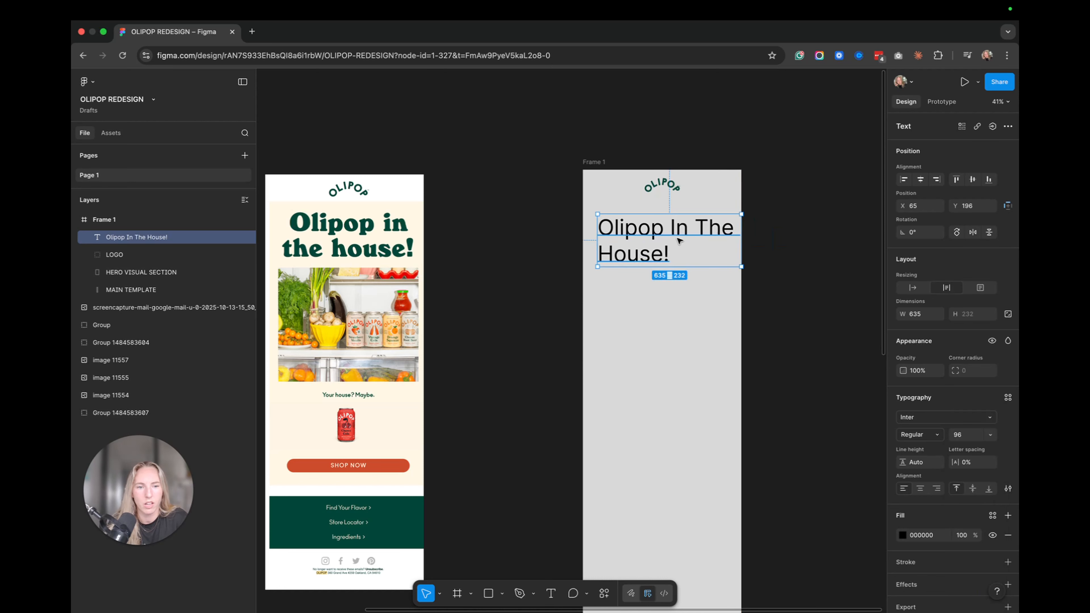
- Center-align the headline text and move its box up beneath the logo, at about X 17, Y 169
left_click(920, 489)
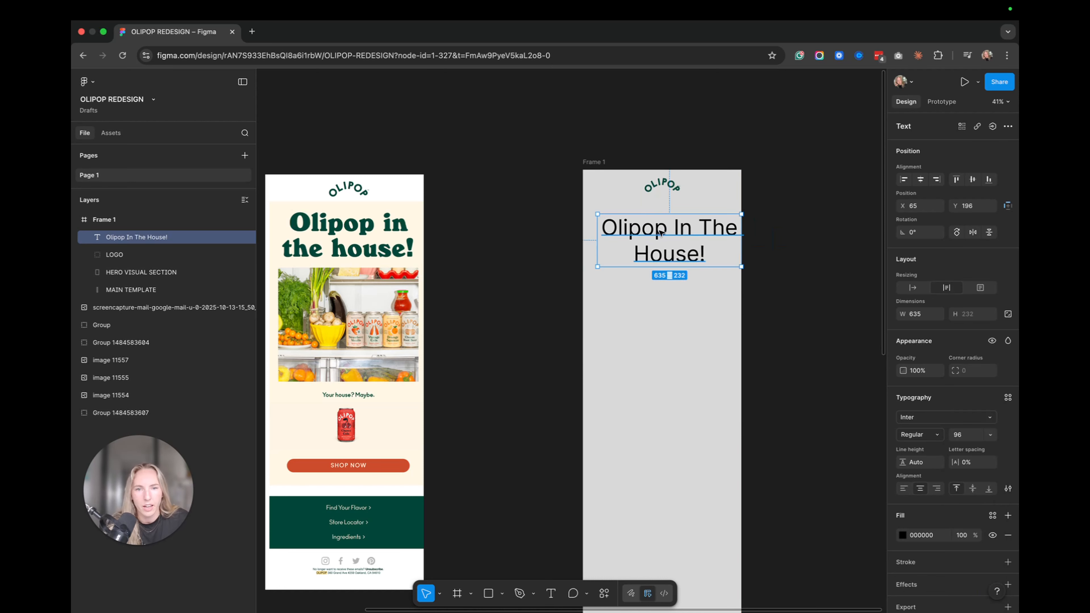
left_click_drag(673, 237, 663, 231)
- Change the headline's font to Abhaya Libre ExtraBold
left_click(951, 419)
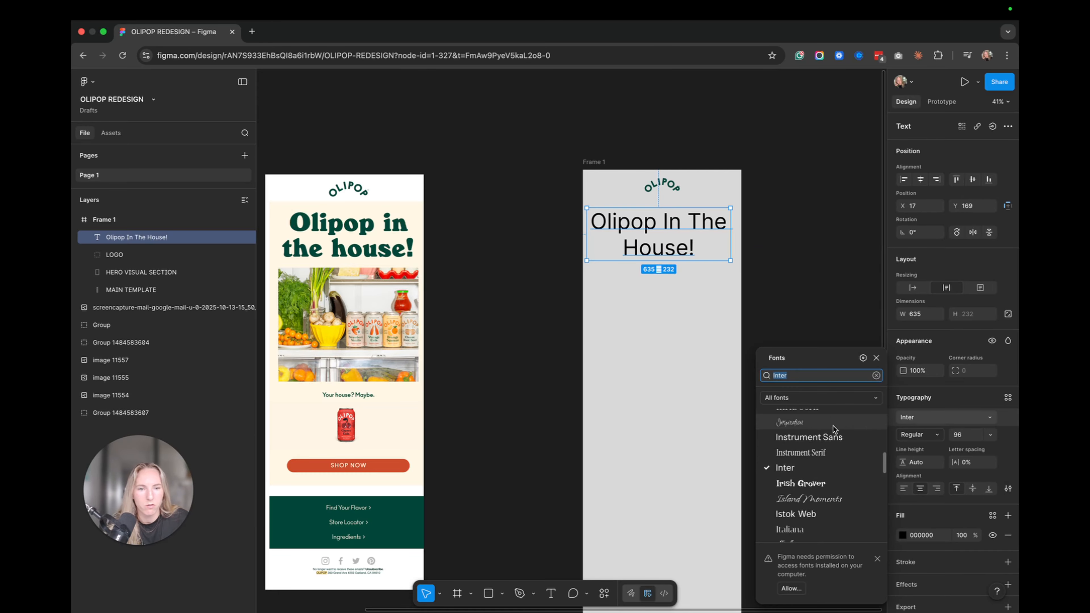
scroll(837, 449, "up", 15)
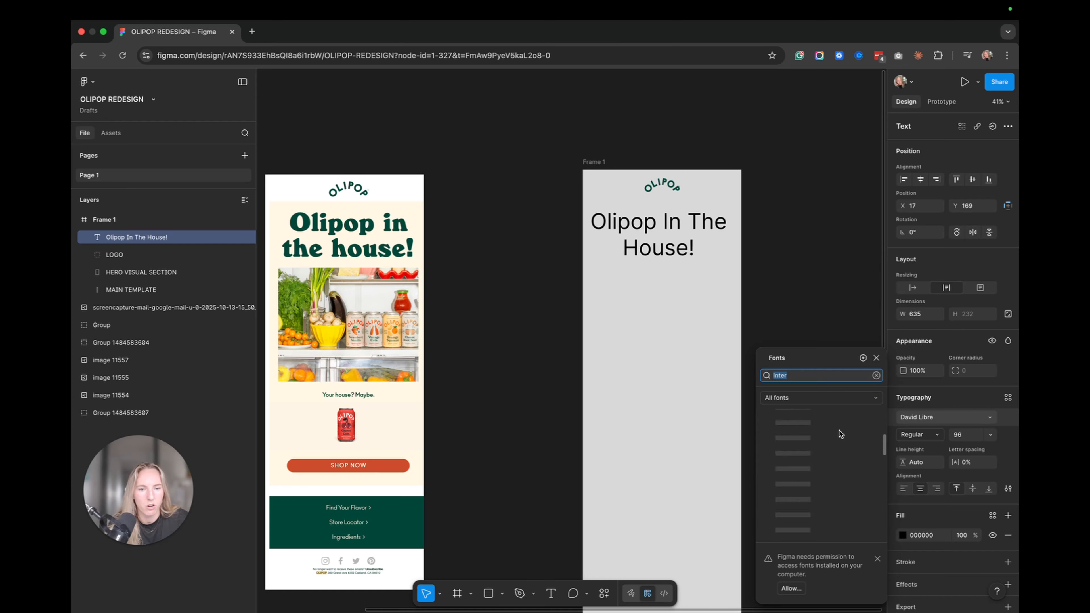
scroll(837, 449, "up", 10)
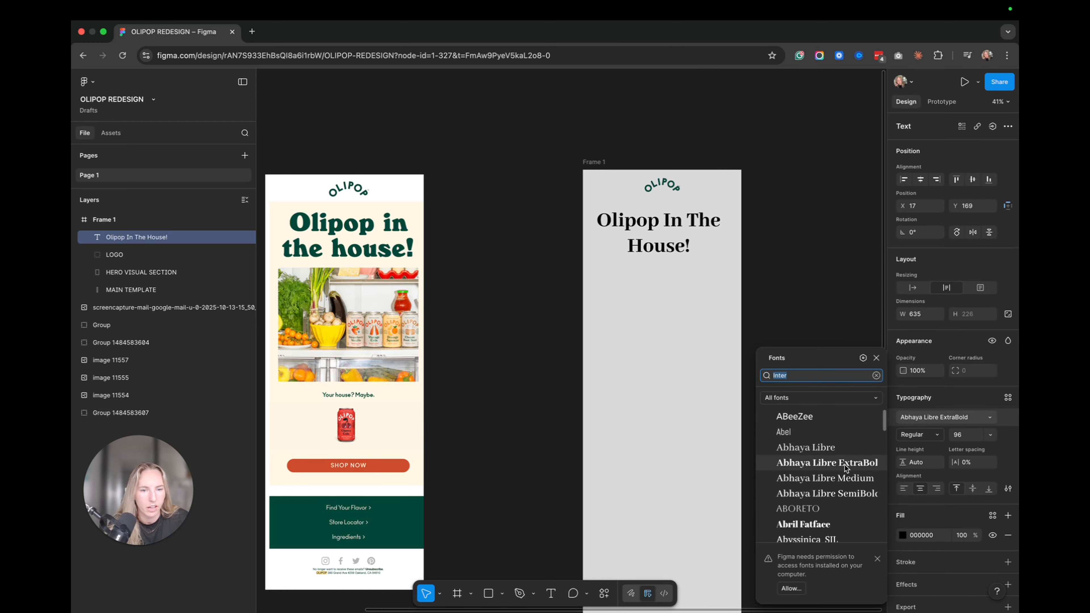
left_click(845, 463)
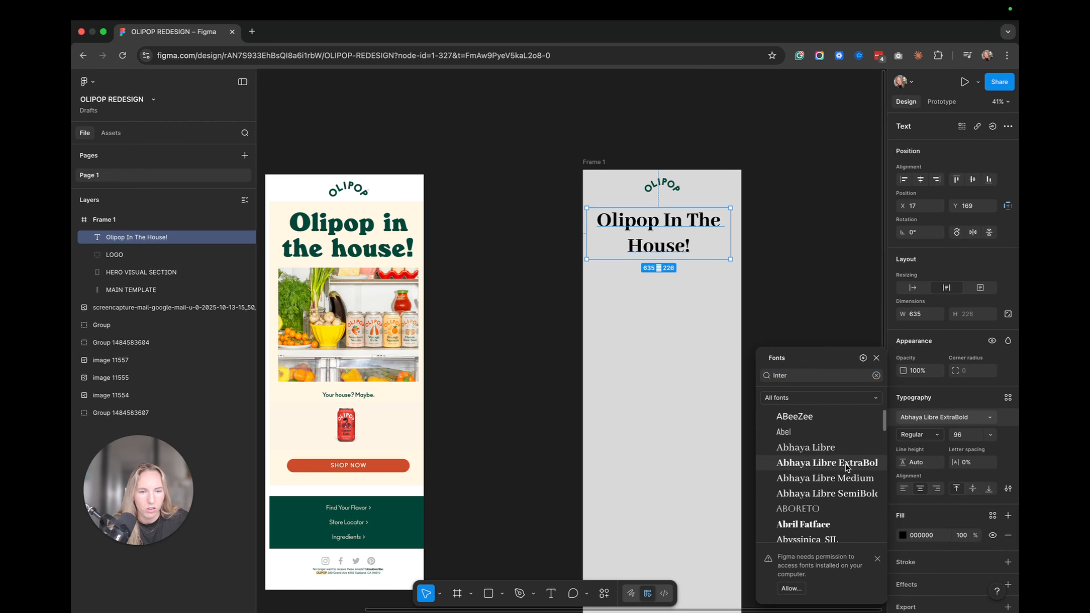
key("Escape")
- Shift the headline slightly within the frame and resize its text box to about 667 by 220
scroll(620, 232, "down", 2)
scroll(619, 232, "down", 2)
scroll(675, 168, "up", 1)
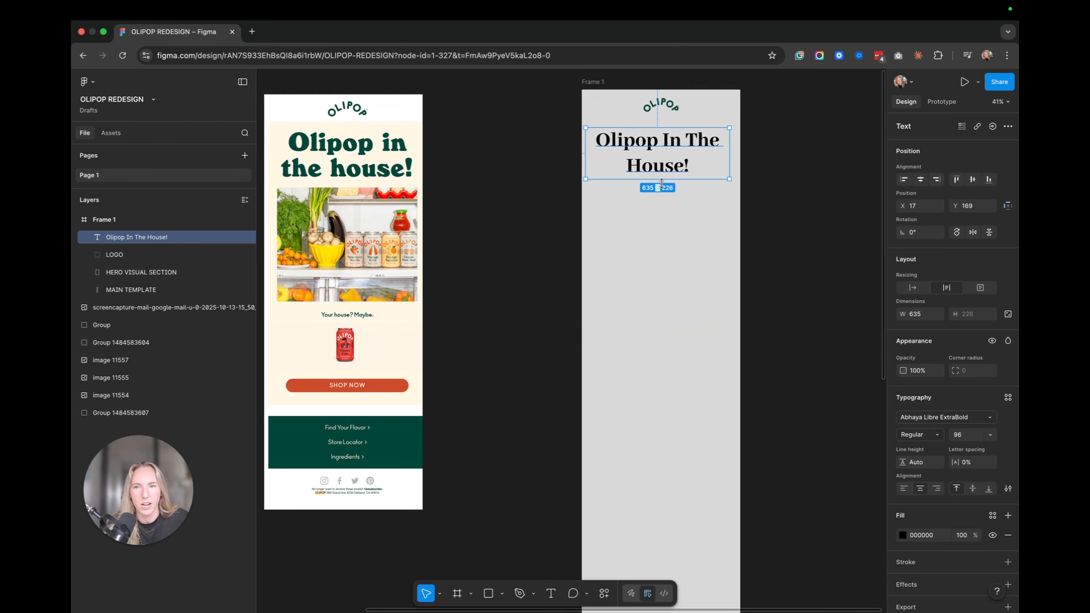
scroll(677, 165, "up", 2)
left_click_drag(676, 164, 680, 164)
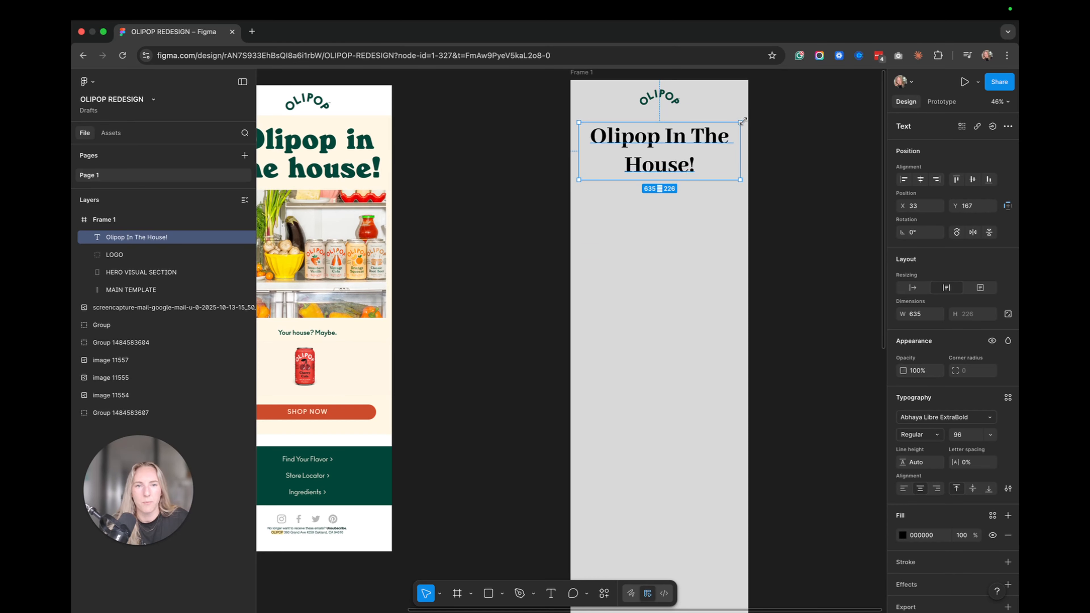
mouse_move(740, 122)
left_mouse_down()
mouse_move(759, 112)
mouse_move(749, 124)
left_mouse_up()
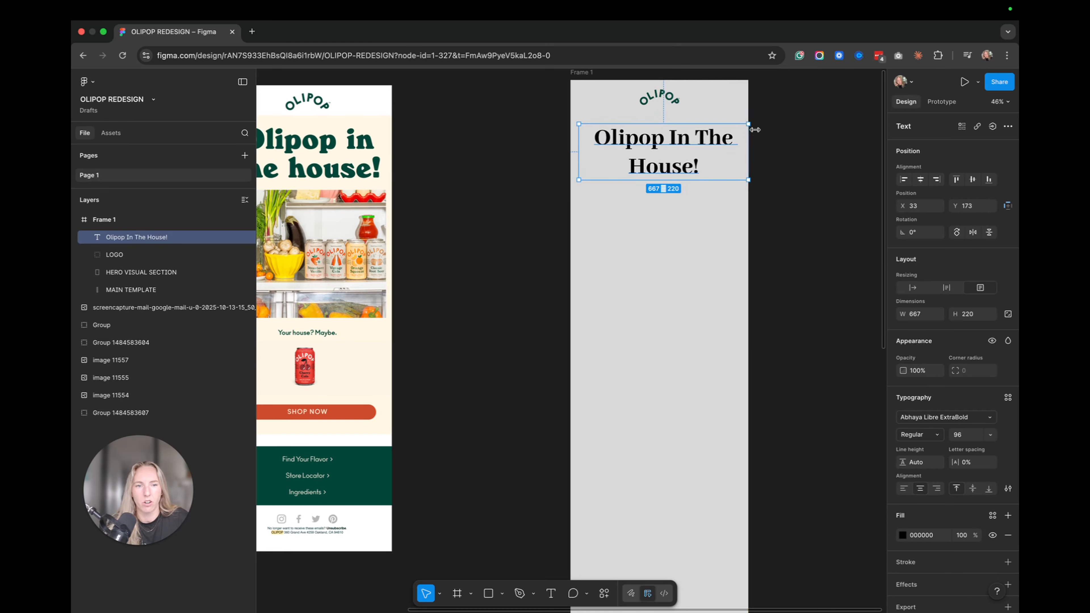
- Set the headline's font size to 128 and reposition it under the logo at about X 17, Y 147
left_click(991, 435)
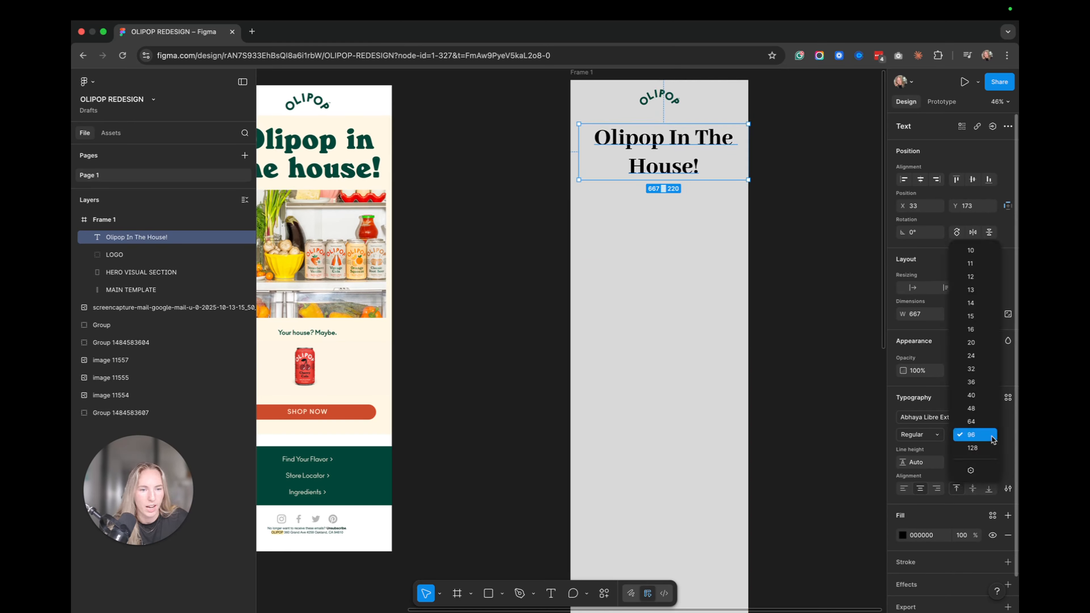
left_click(976, 447)
left_click_drag(674, 160, 669, 155)
scroll(720, 211, "left", 2)
scroll(720, 211, "up", 2)
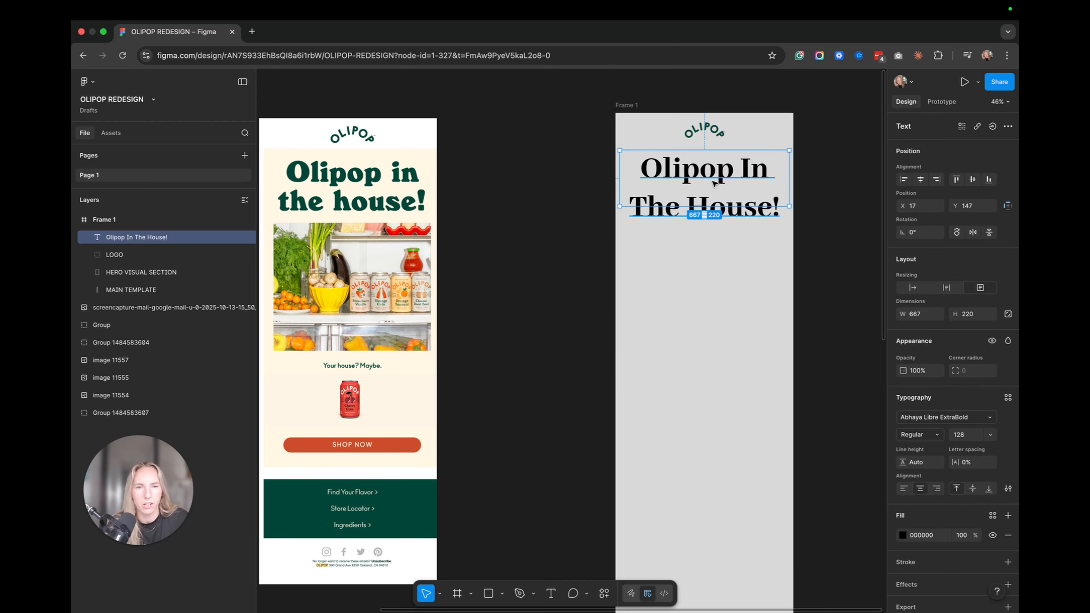
- Change the headline's fill color to white (FFFFFF)
left_click(826, 207)
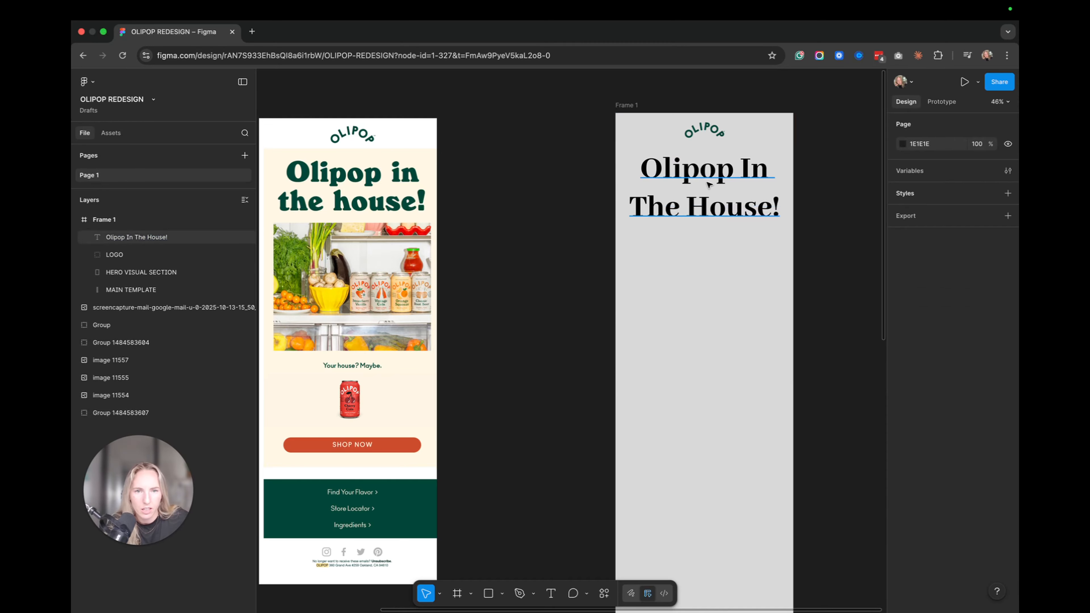
left_click(710, 181)
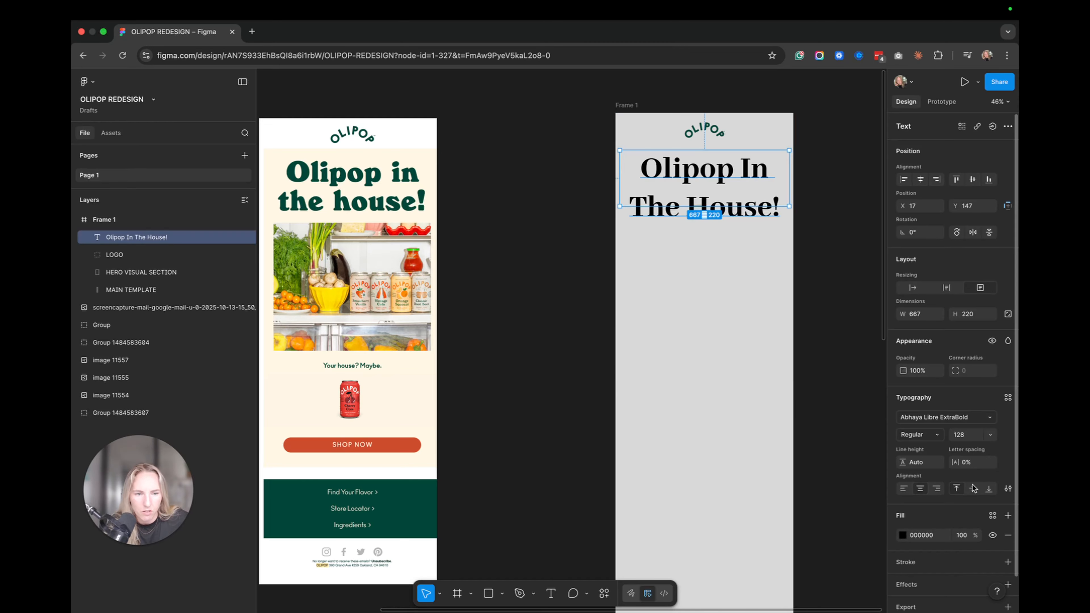
left_click(905, 535)
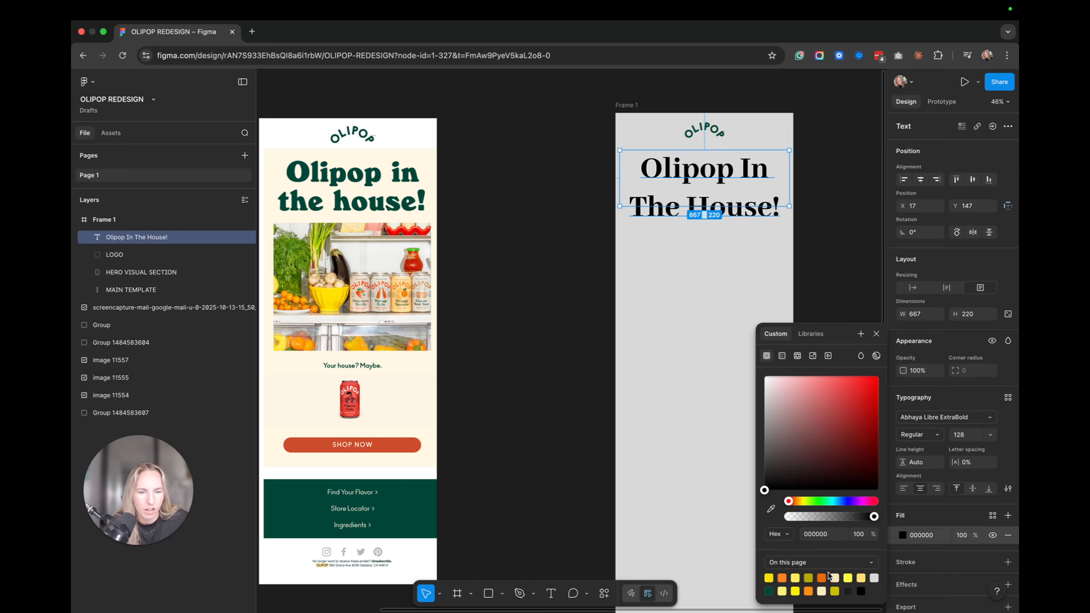
left_click_drag(770, 424, 755, 363)
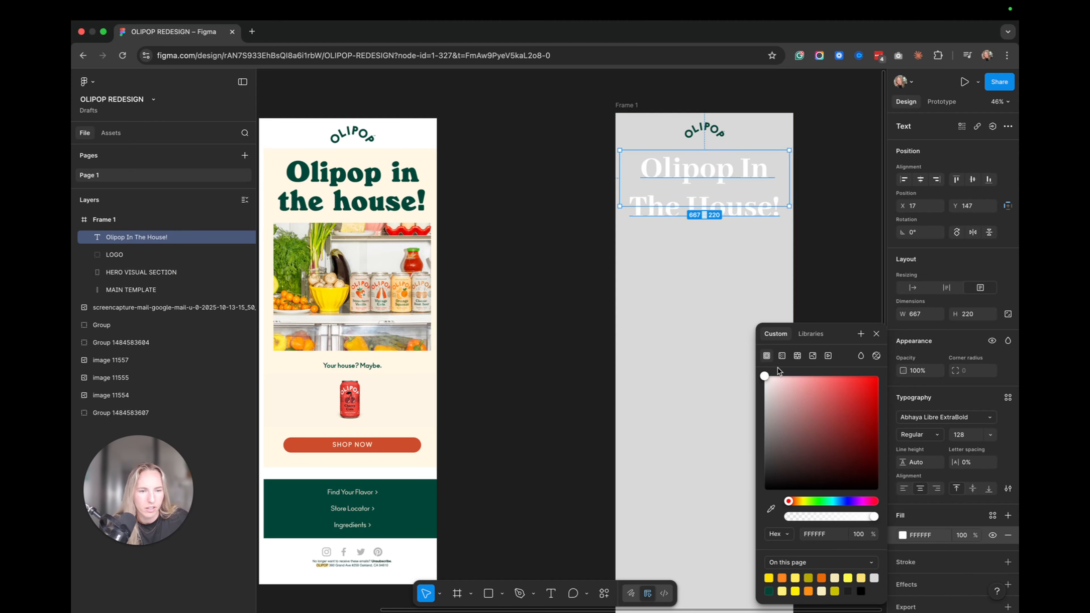
left_click(948, 506)
- Add an outside stroke to the headline with a weight of 3
left_click(1008, 562)
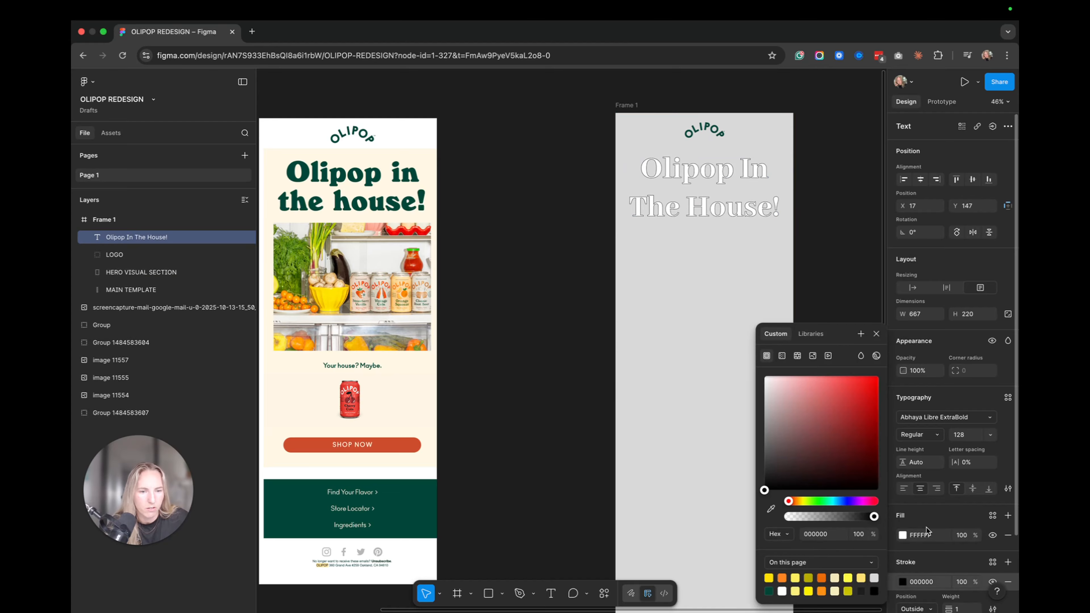
scroll(919, 509, "down", 2)
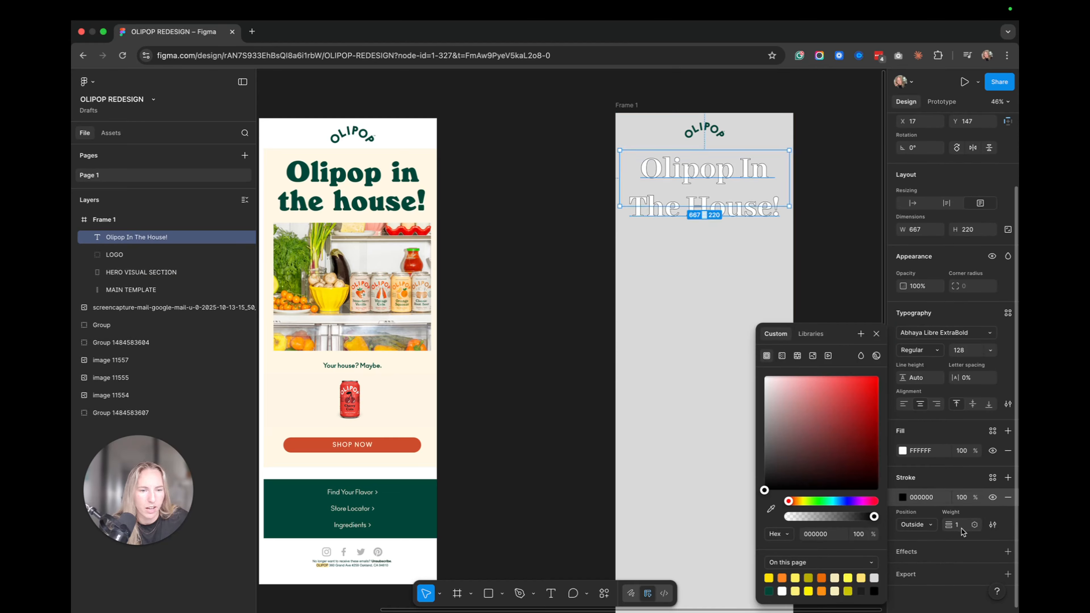
type("3")
key("Return")
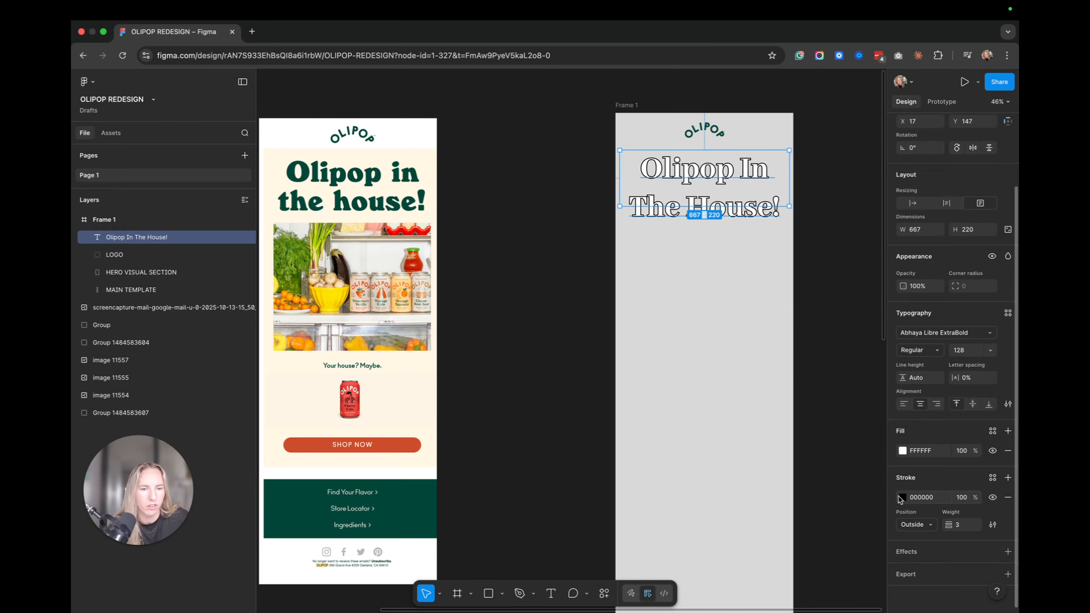
- Recolor the headline's stroke with the dark green (034638) sampled from the original email's headline
left_click(903, 498)
left_click(771, 511)
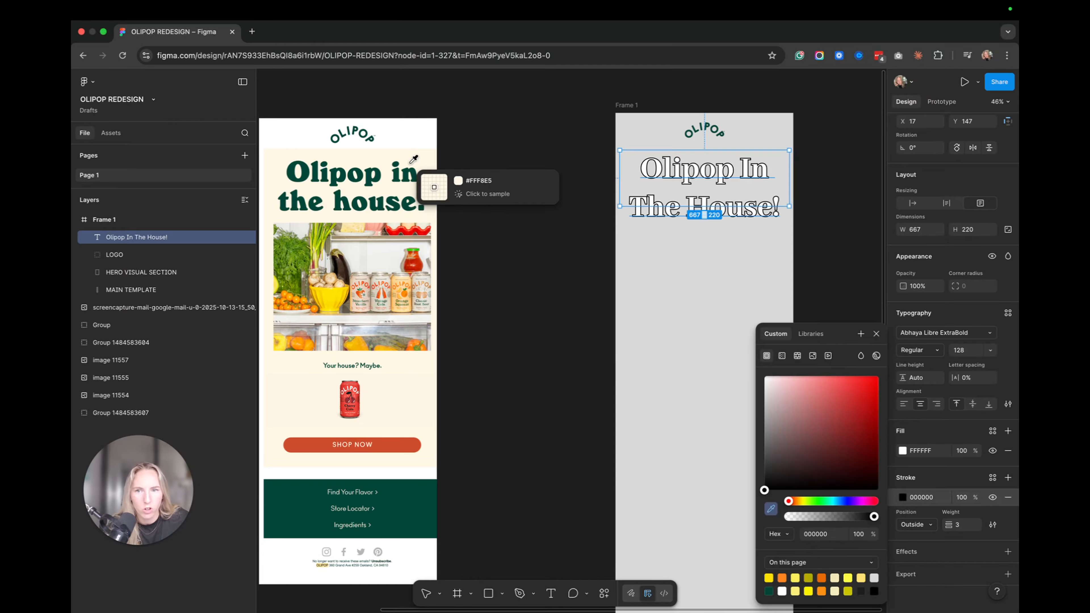
left_click(429, 200)
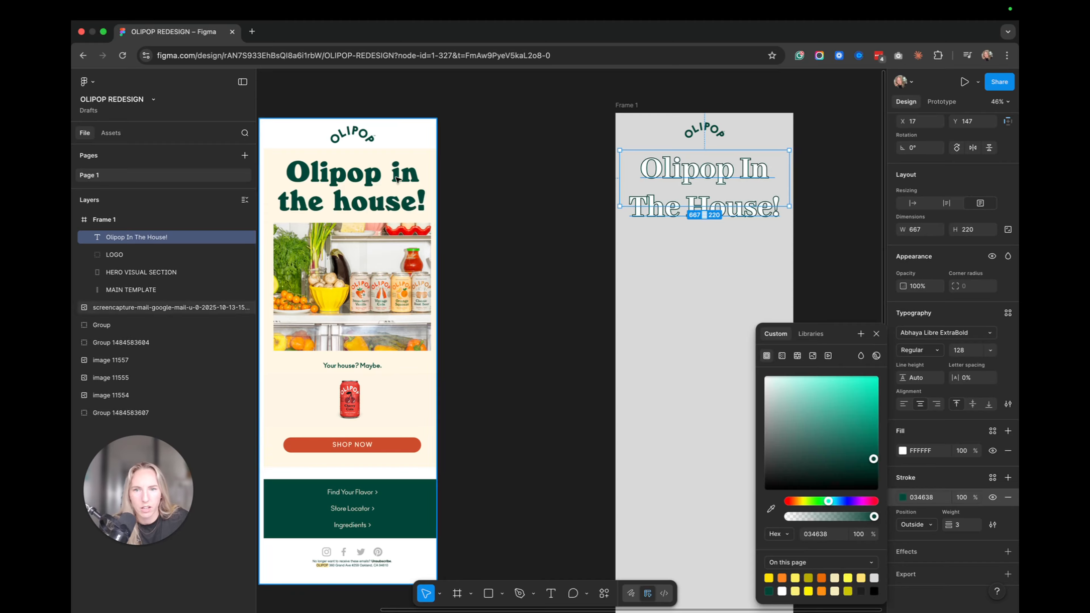
left_click(814, 237)
- Fill the HERO VISUAL SECTION rectangle with bright cyan (59EEFF)
left_click(718, 249)
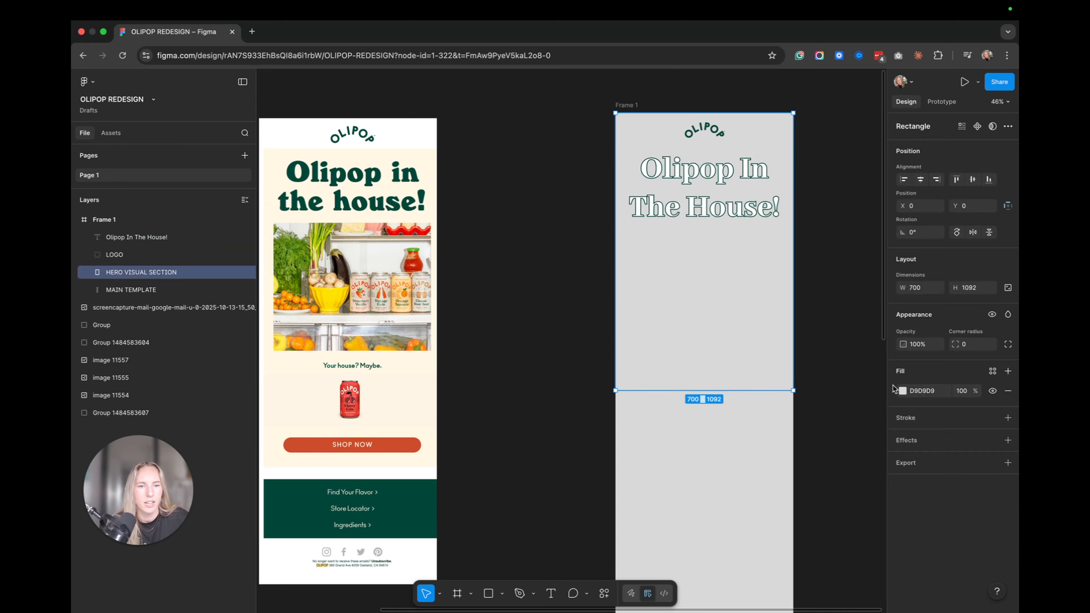
left_click(903, 391)
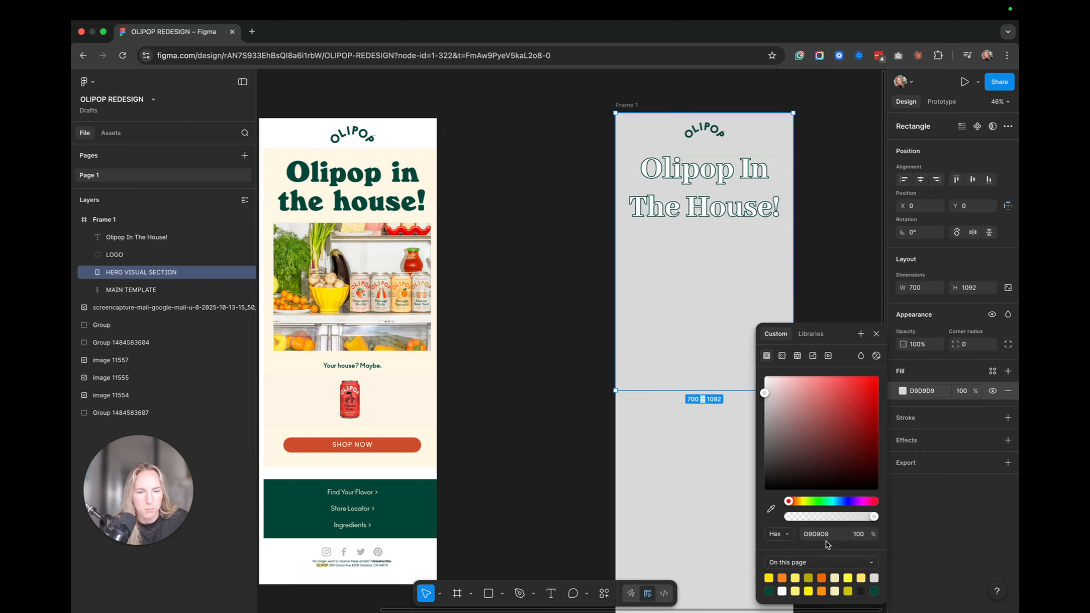
left_click(833, 502)
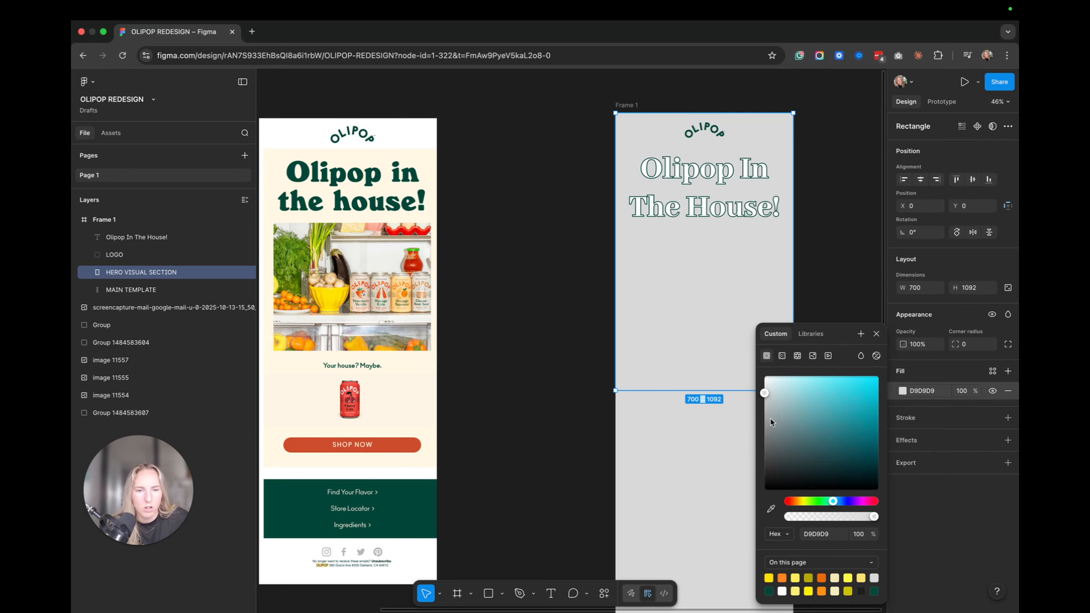
mouse_move(853, 385)
left_mouse_down()
mouse_move(877, 398)
mouse_move(840, 375)
left_mouse_up()
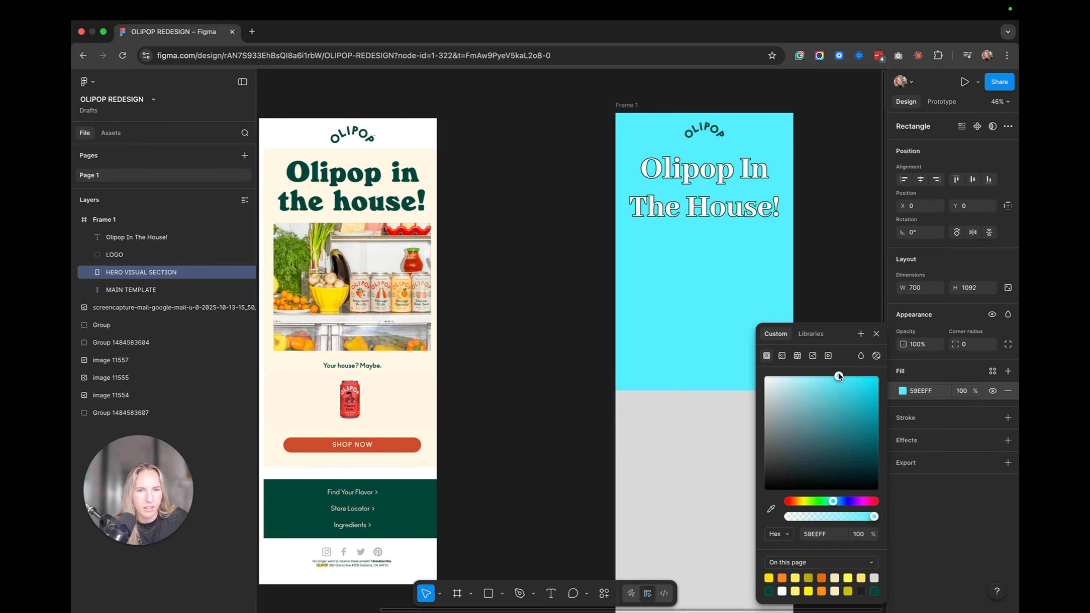
left_click(809, 206)
- Increase the headline's stroke weight to 5
left_click(681, 173)
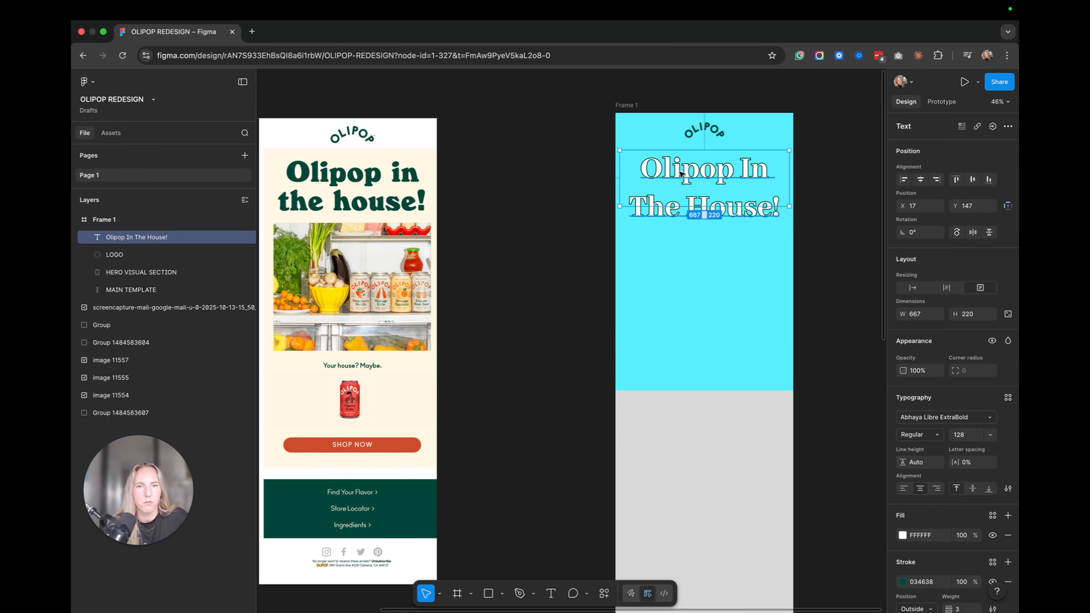
scroll(973, 572, "down", 3)
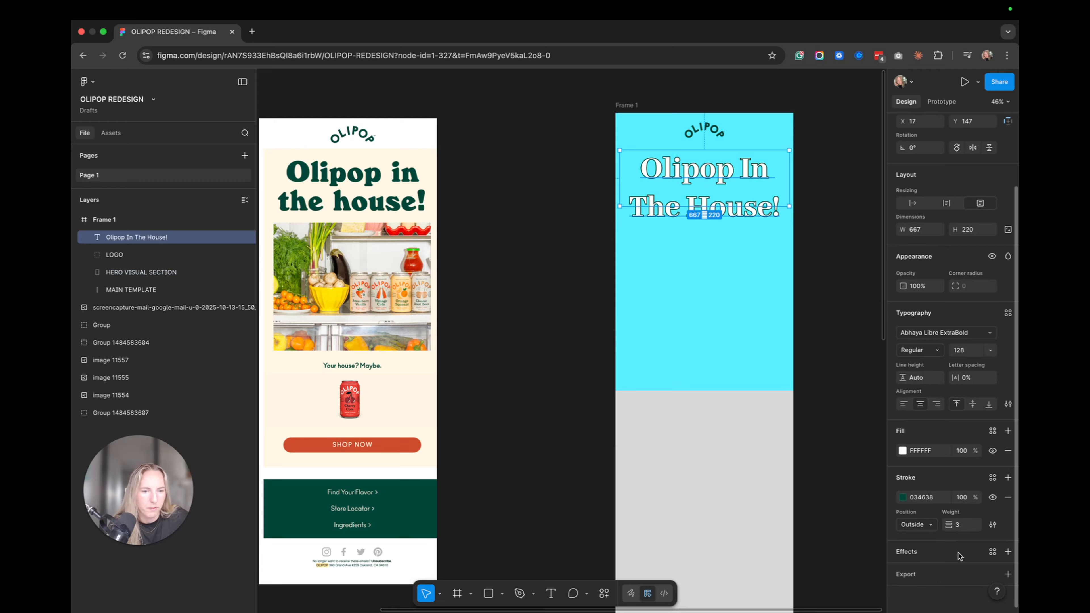
left_click(957, 528)
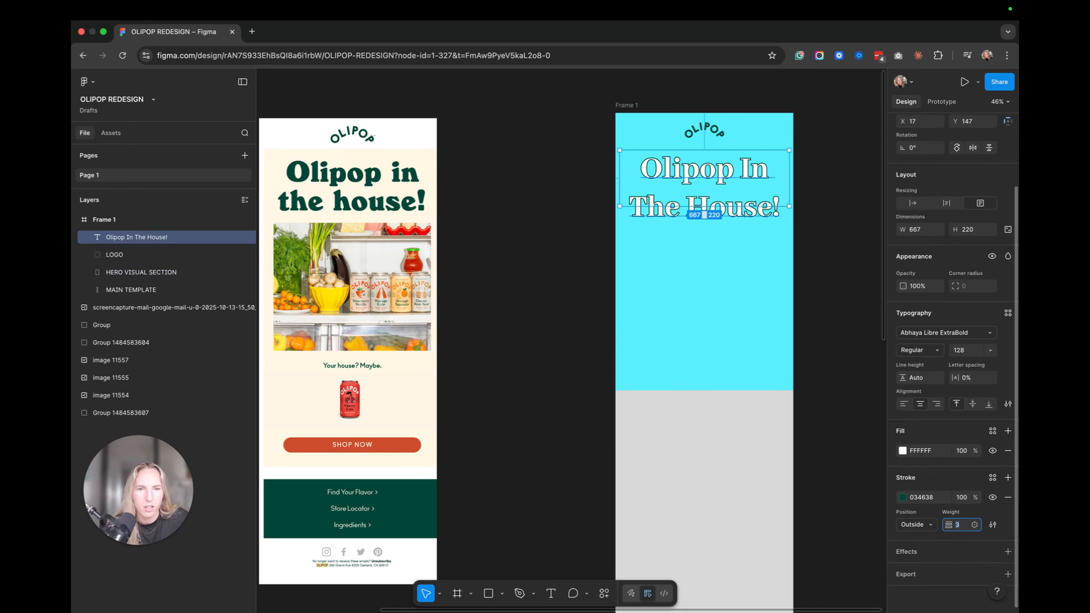
type("5")
key("Return")
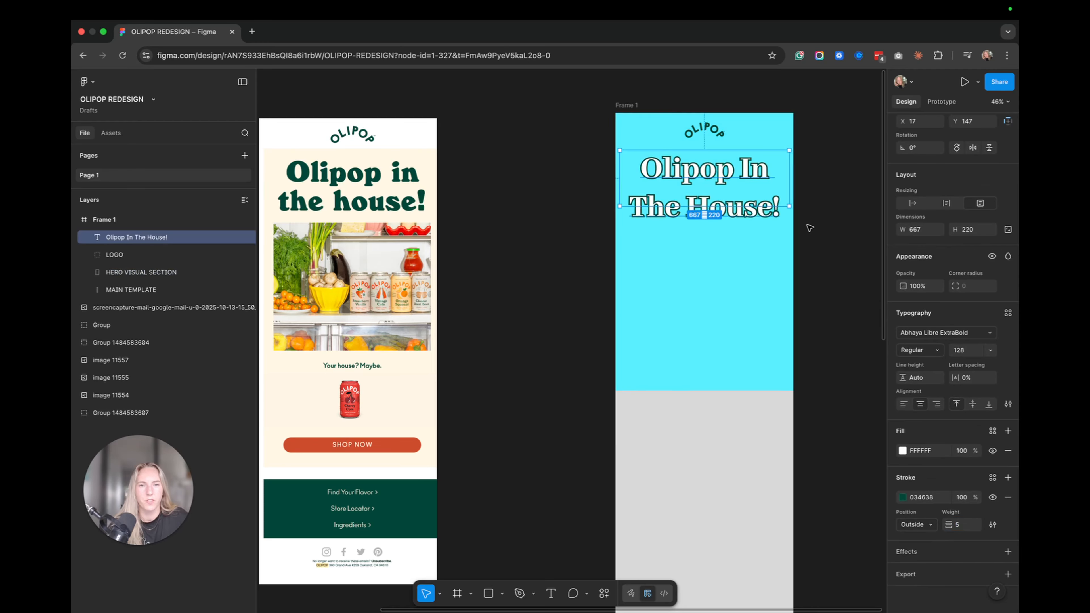
left_click(812, 232)
- Set the headline's stroke weight to 7
left_click(768, 198)
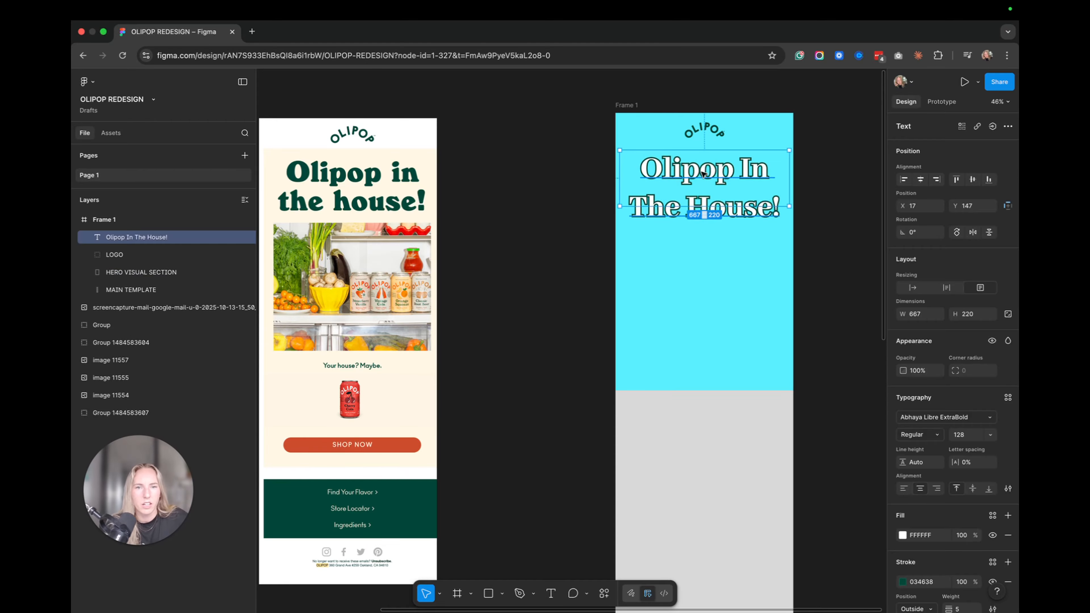
scroll(985, 504, "down", 2)
left_click(957, 526)
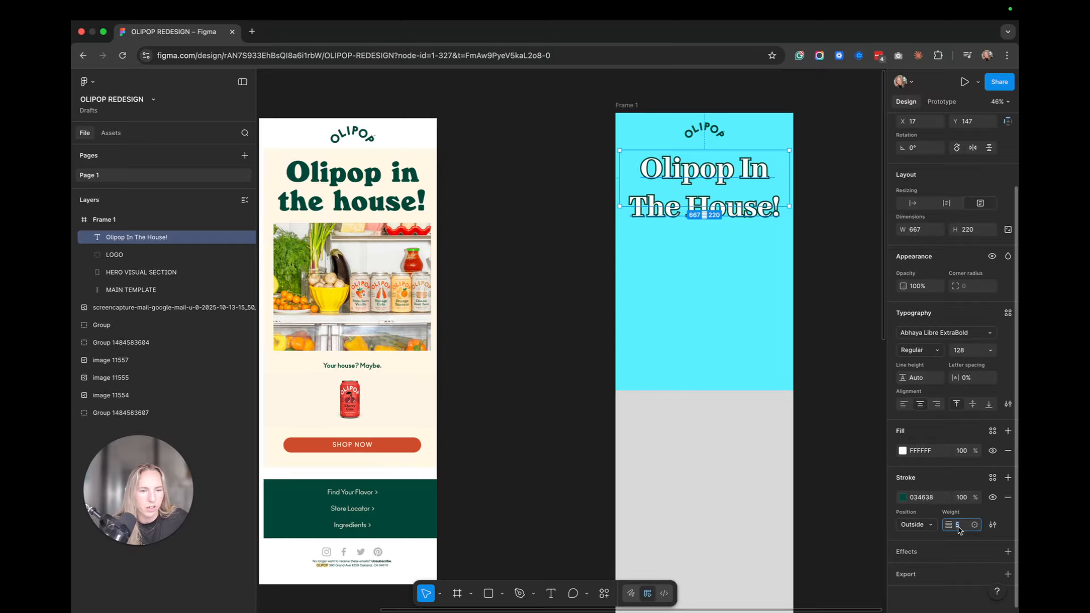
key("Return")
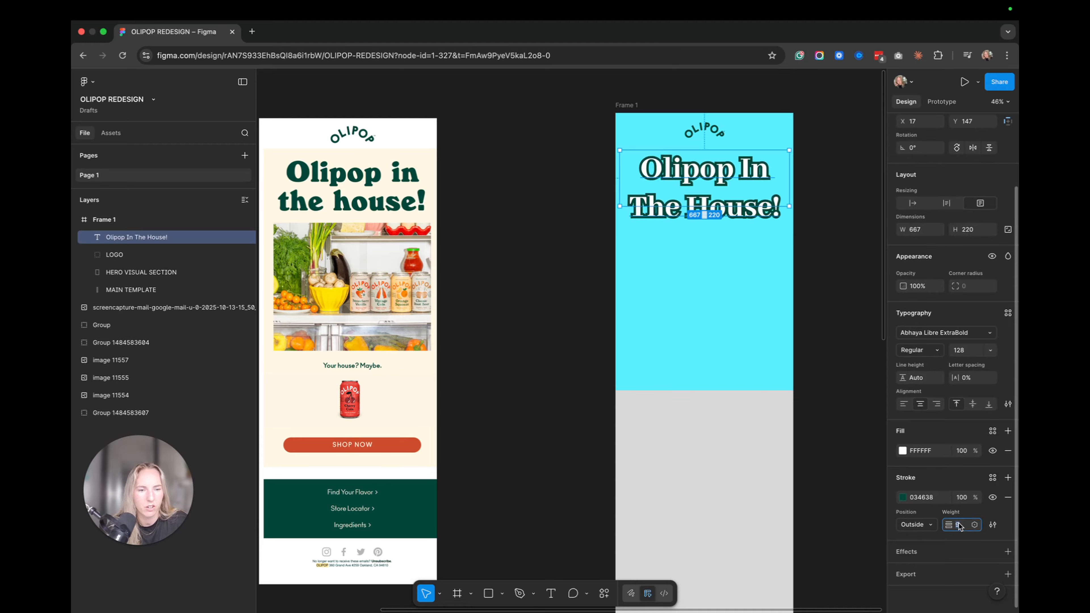
left_click(856, 318)
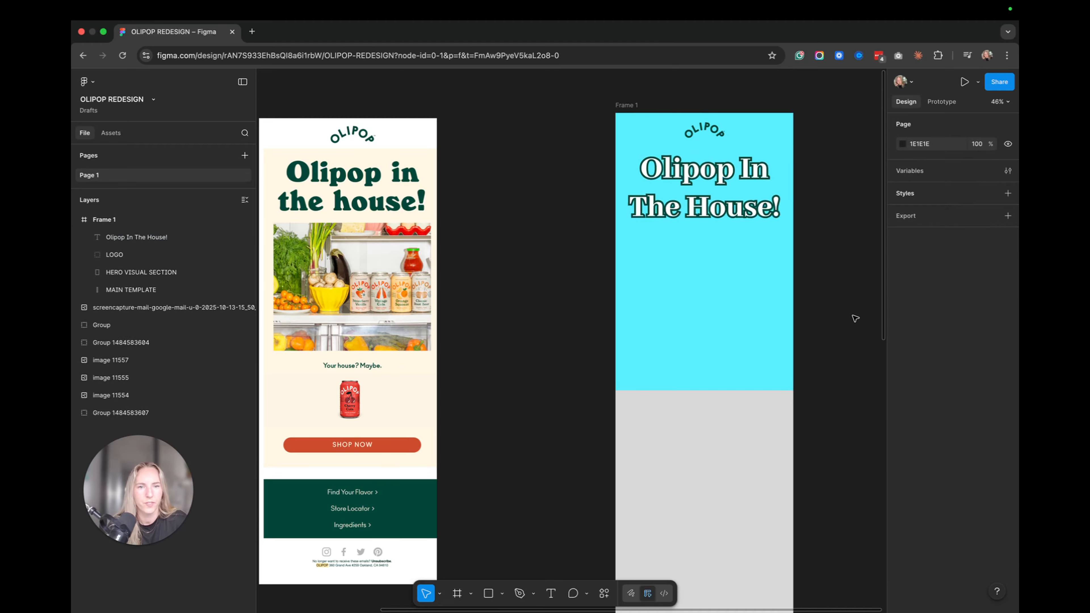
left_click(728, 202)
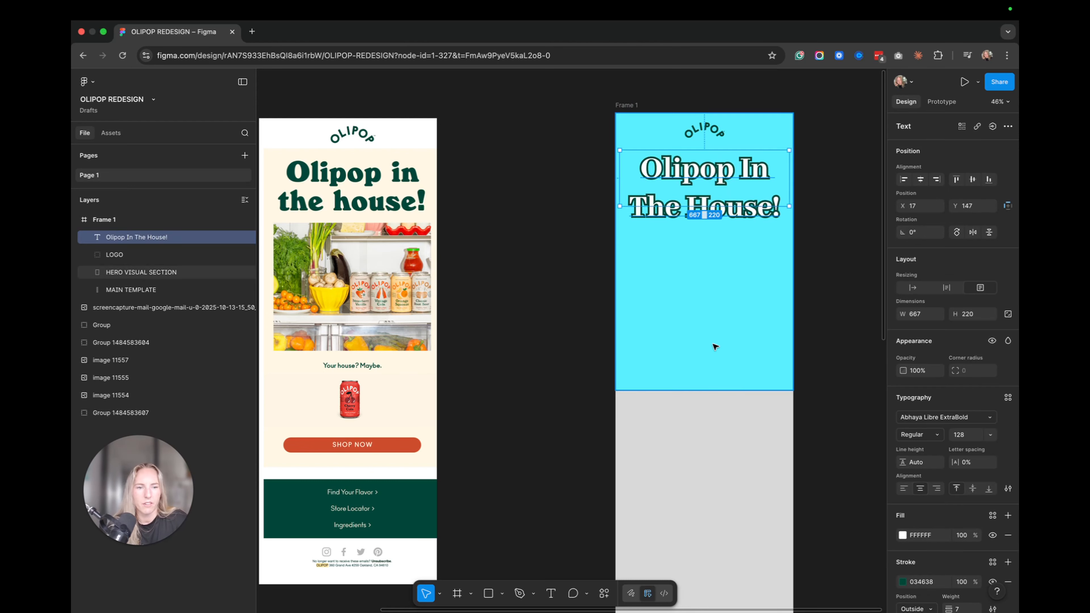
left_click(826, 265)
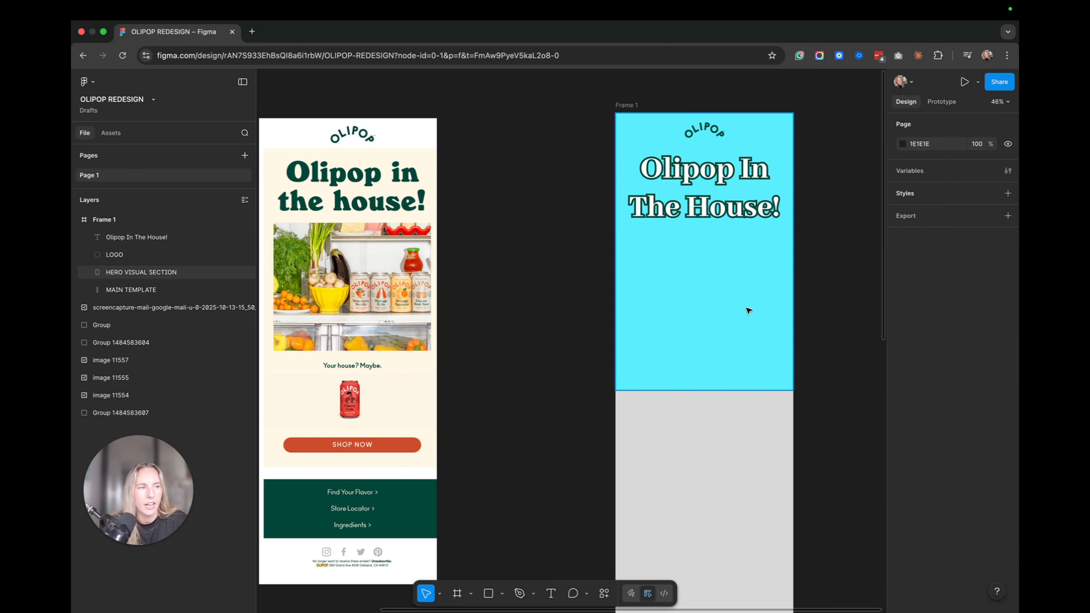
- Copy the image of Olipop cans on pedestals from the asset area and paste it into Frame 1
scroll(725, 341, "right", 10)
scroll(723, 341, "down", 5, "ctrl")
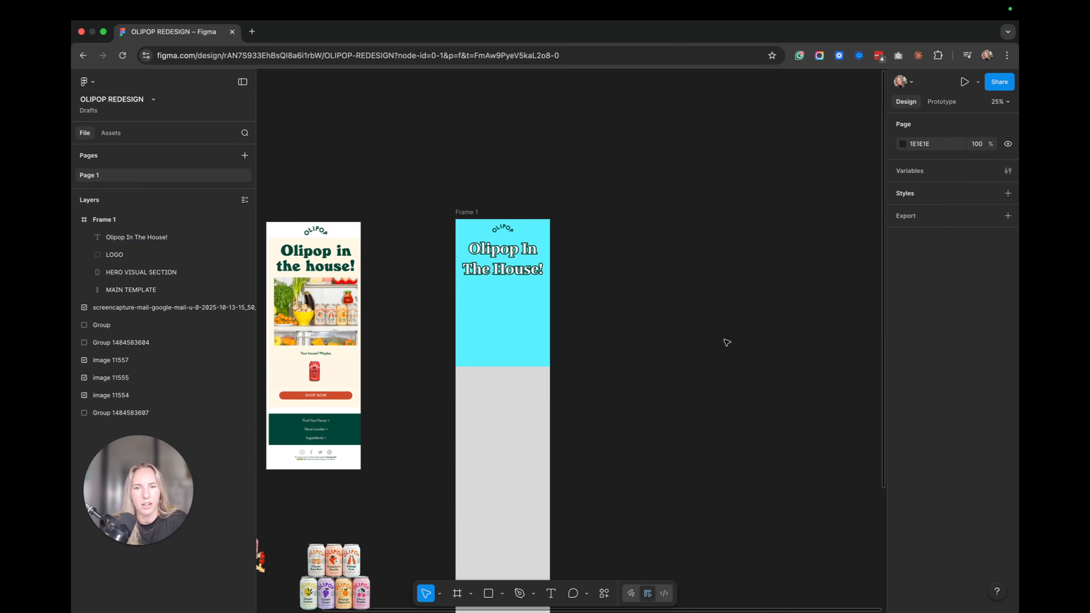
scroll(723, 341, "left", 4)
scroll(723, 341, "down", 3)
left_click(363, 428)
scroll(468, 263, "up", 5)
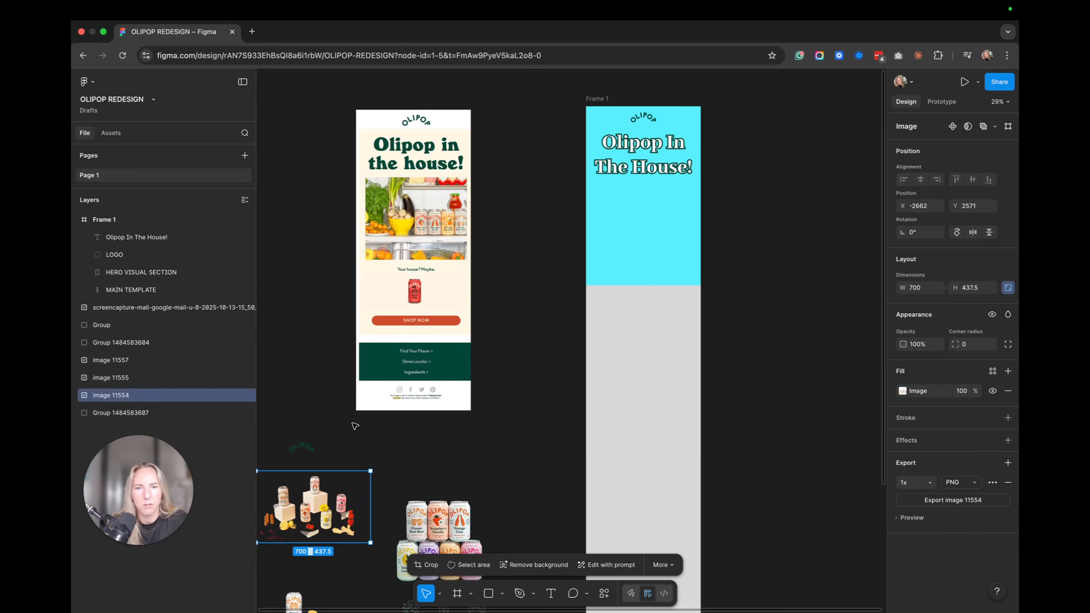
scroll(746, 144, "up", 3)
scroll(746, 145, "right", 2)
left_click(703, 254)
key("super+v")
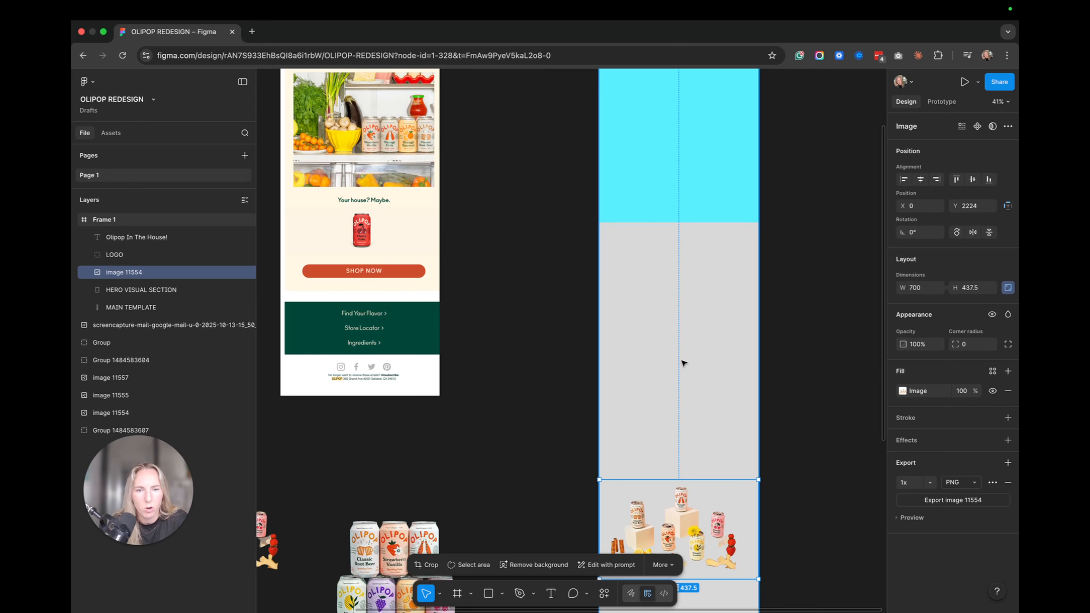
- Move the pasted can image up beneath the headline, centered so it overlaps the lower edge of the cyan hero section
left_click_drag(687, 529, 695, 173)
scroll(702, 241, "up", 3)
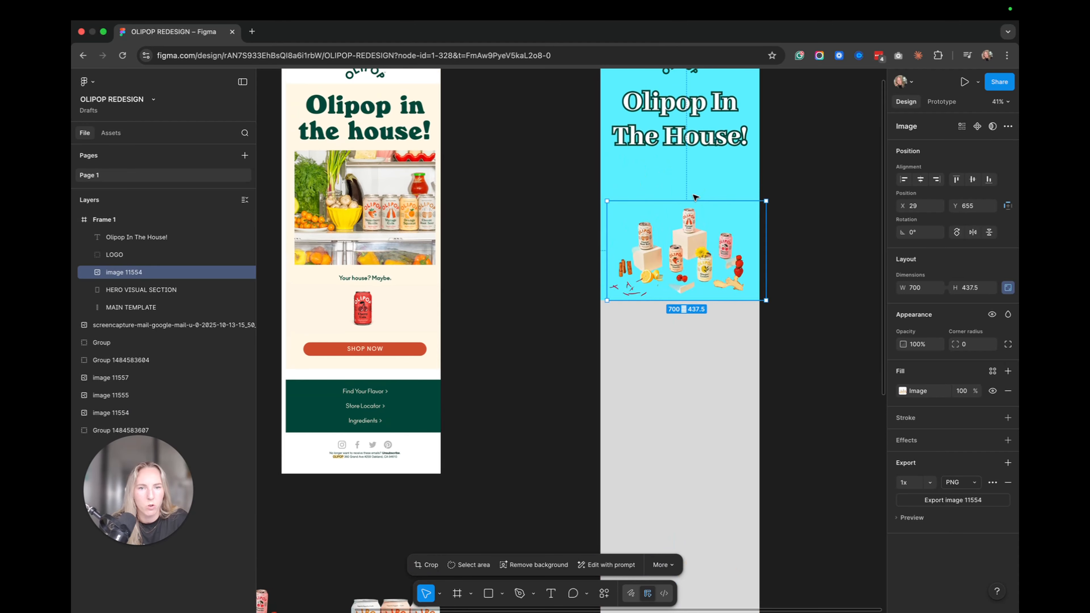
mouse_move(702, 241)
left_mouse_down()
mouse_move(716, 279)
mouse_move(717, 227)
mouse_move(721, 270)
mouse_move(711, 253)
left_mouse_up()
- Extend the HERO VISUAL SECTION rectangle to a height of 881
left_click(743, 188)
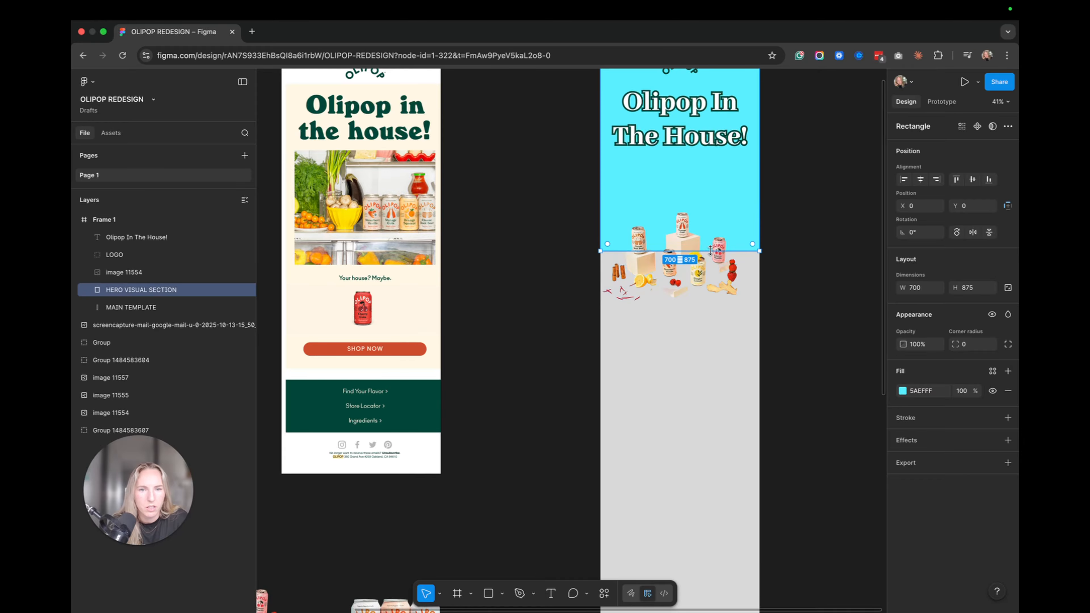
scroll(711, 249, "up", 2)
scroll(711, 251, "up", 2)
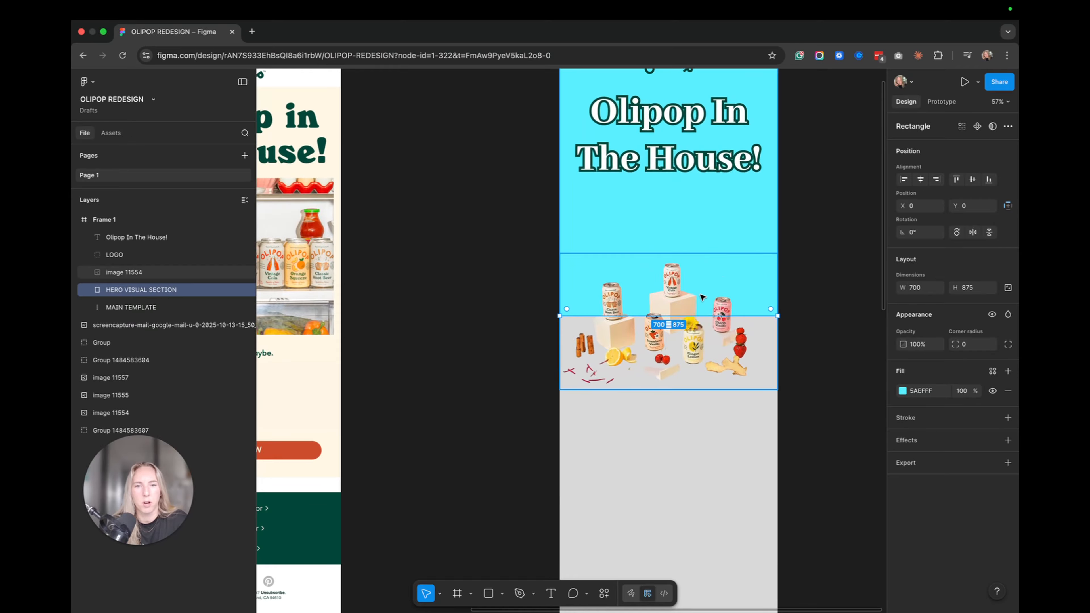
left_click_drag(757, 315, 758, 317)
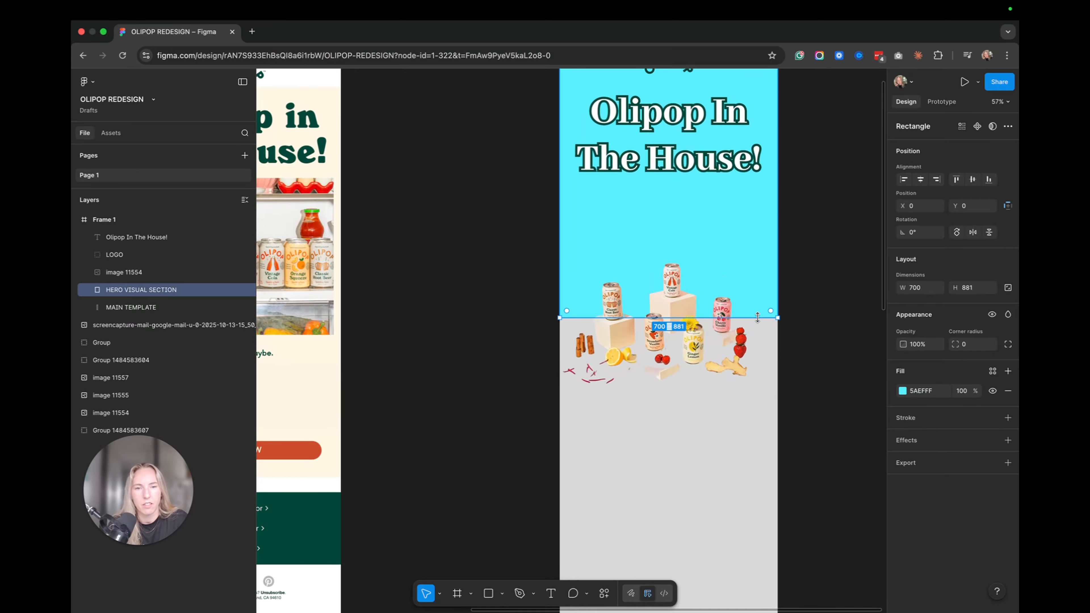
left_click(821, 260)
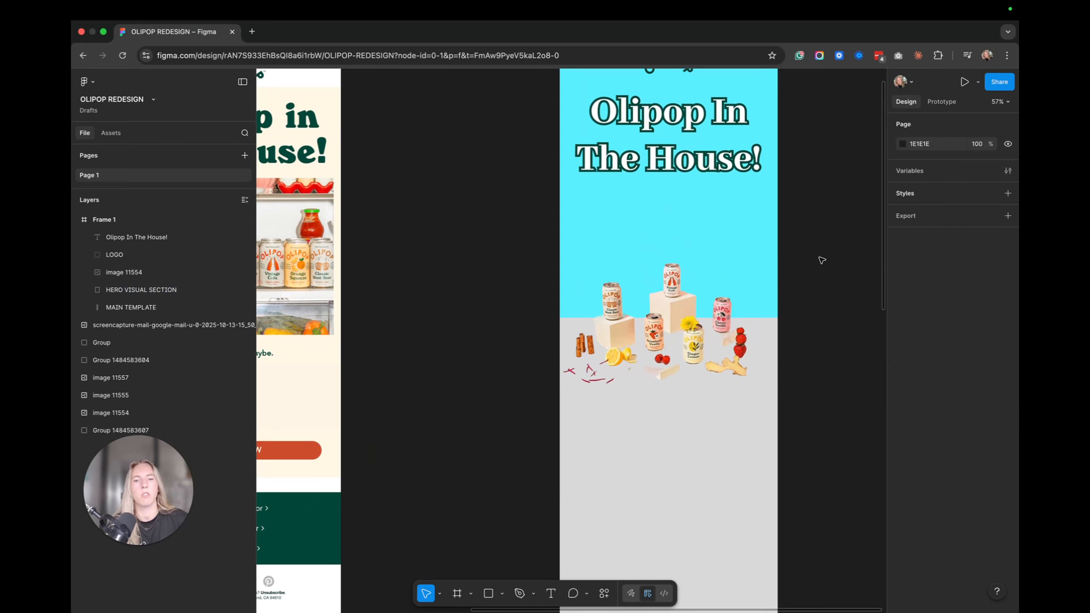
scroll(825, 284, "up", 1)
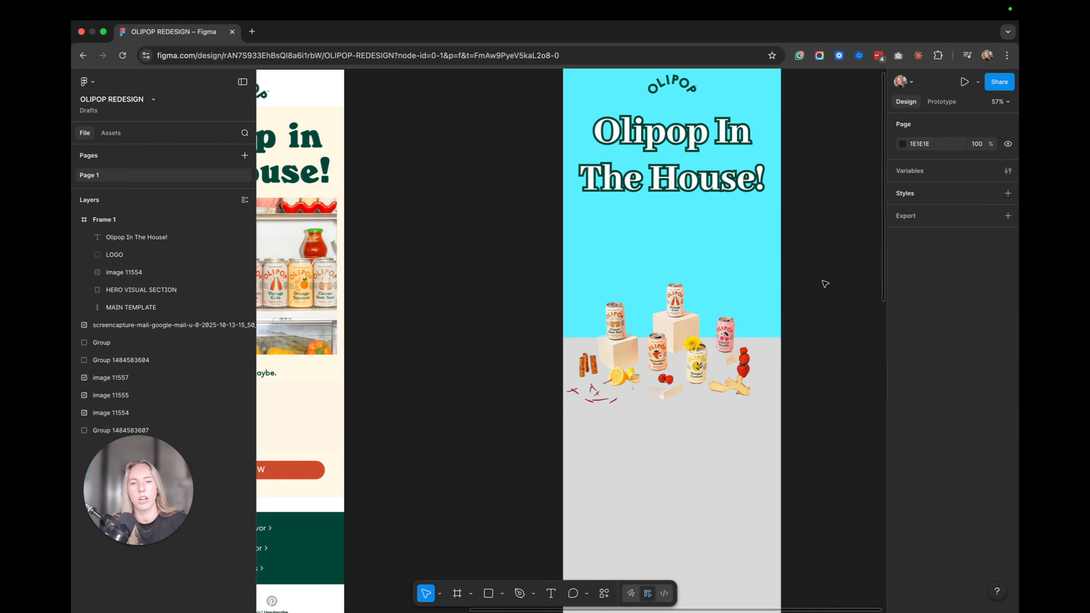
- Nudge the product image slightly to about X 17, Y 662 in the frame
left_click_drag(691, 351, 695, 347)
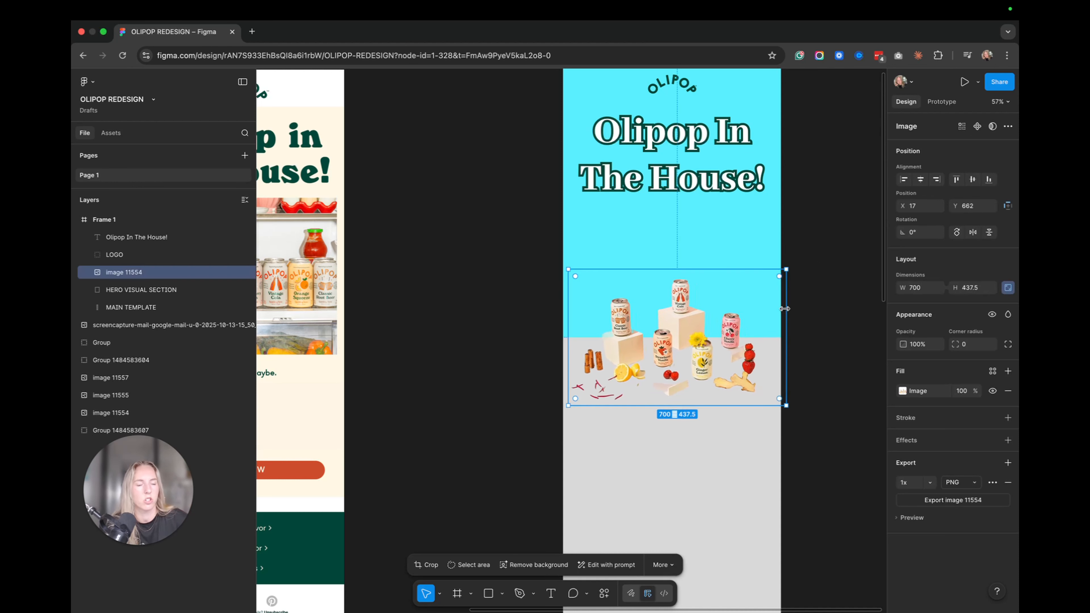
left_click(823, 224)
scroll(704, 245, "left", 2)
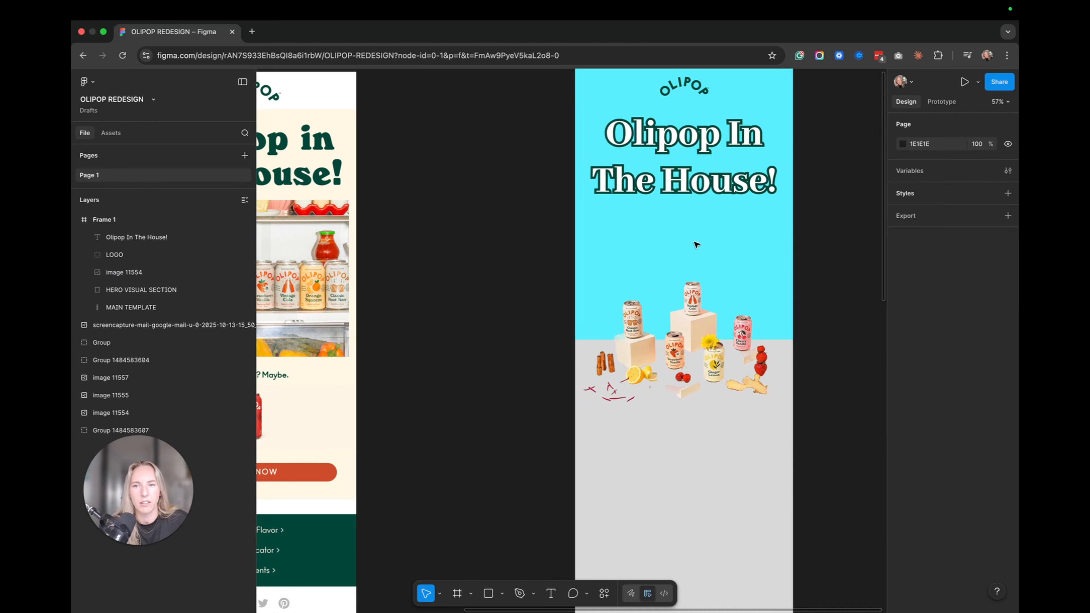
- Add the text "Your house? Maybe" between the headline and the product image
key("t")
left_click(665, 210)
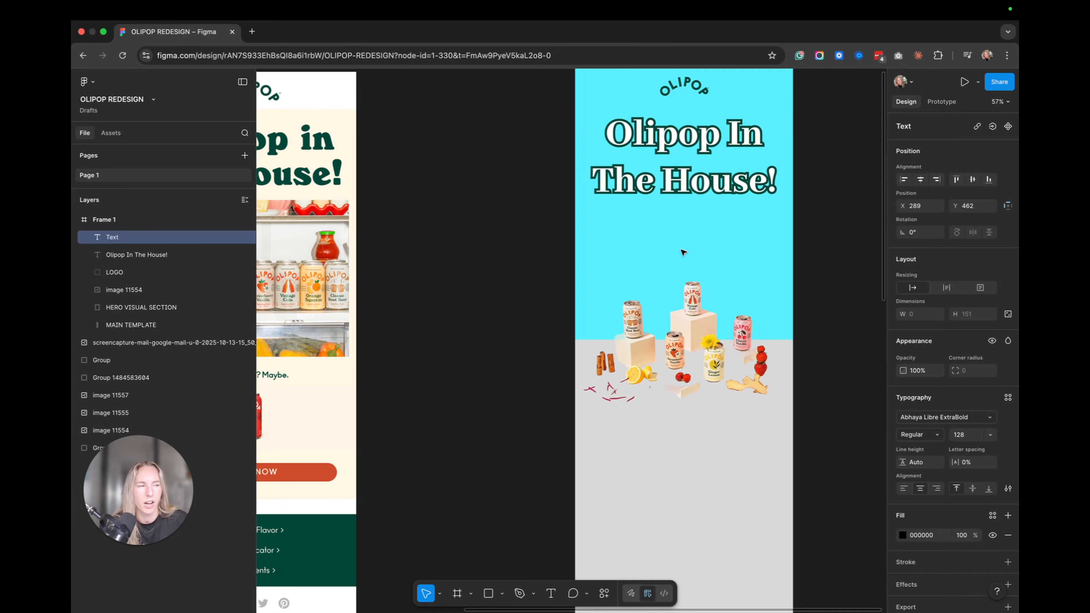
type("Your house ")
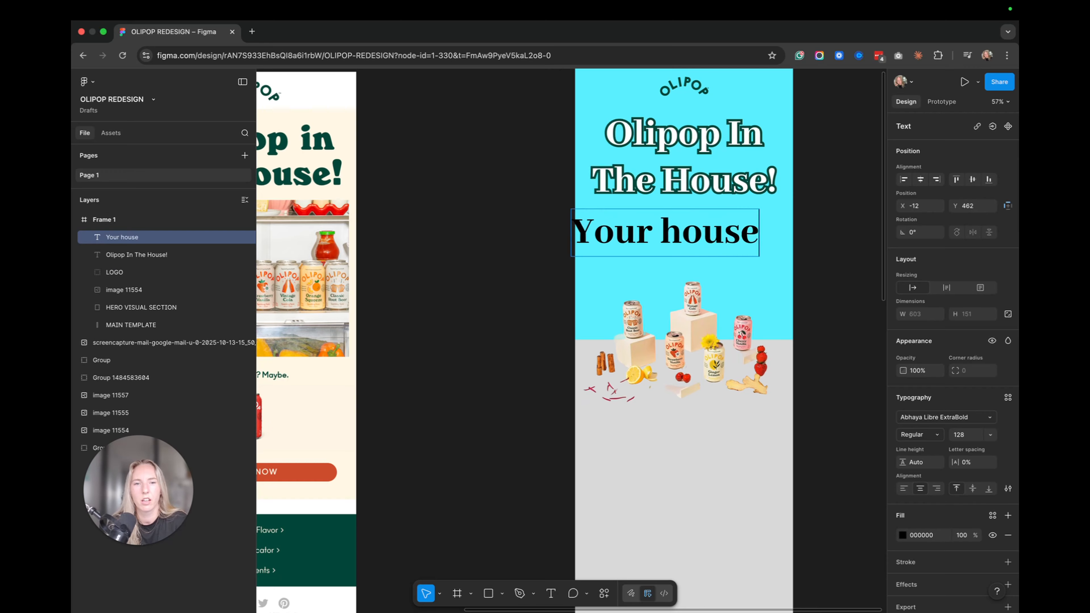
type("? Maybe")
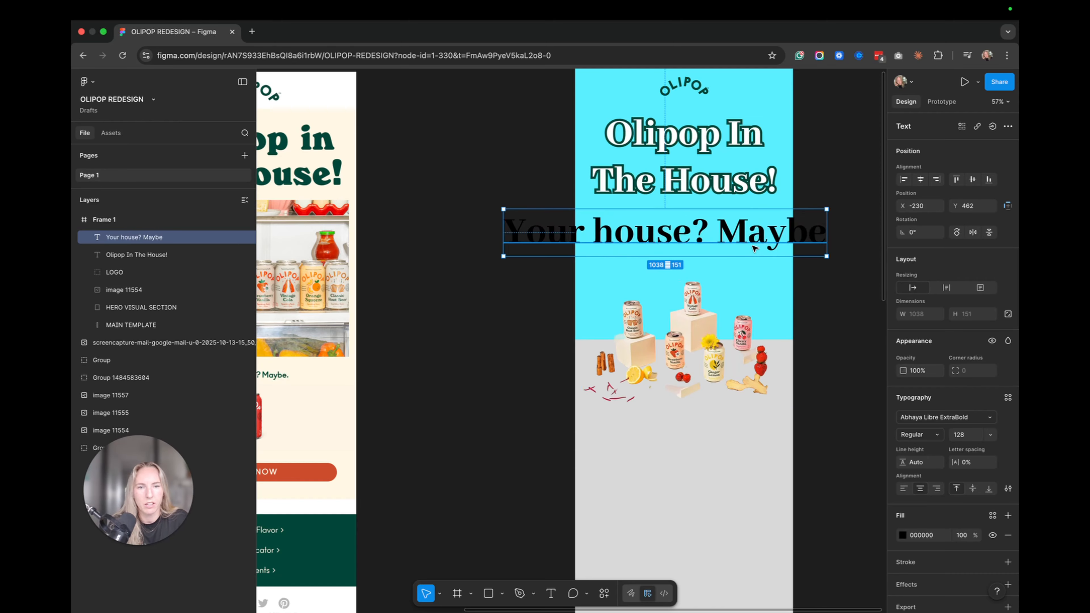
left_click(834, 324)
left_click(807, 238)
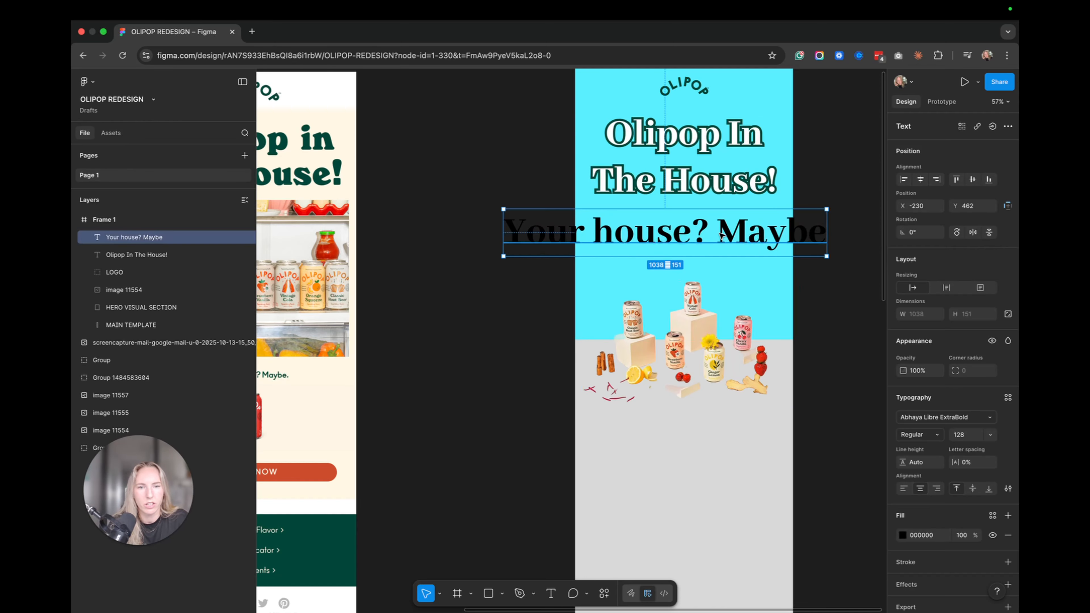
- Set the "Your house? Maybe" text to font size 40 and center it horizontally under the headline
left_click(987, 435)
left_click(971, 382)
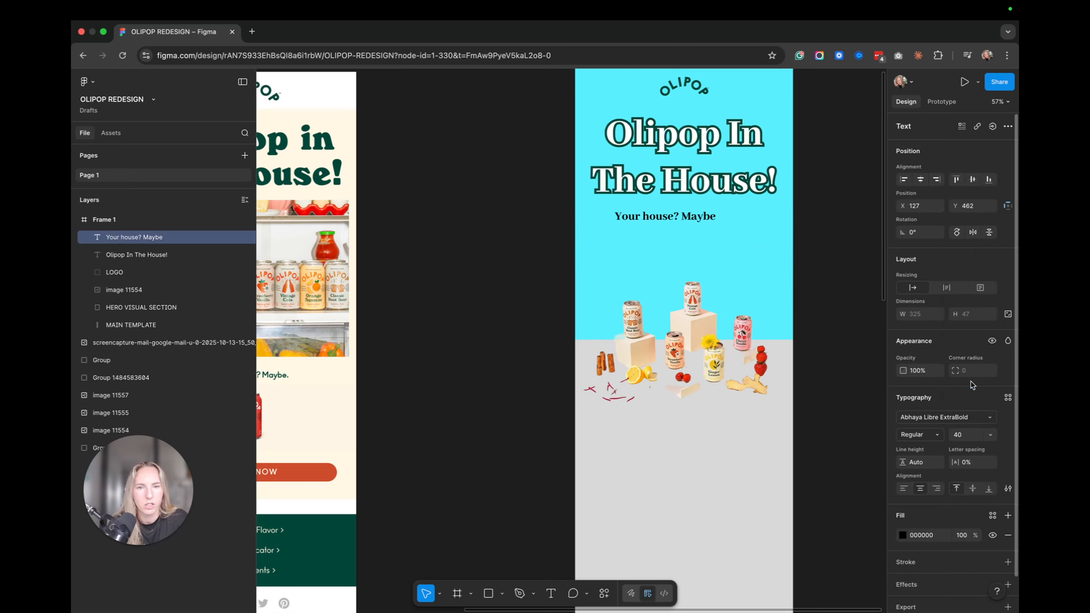
left_click_drag(692, 217, 711, 215)
- Try a line height of 50 on the "Olipop In The House!" headline
left_click(713, 161)
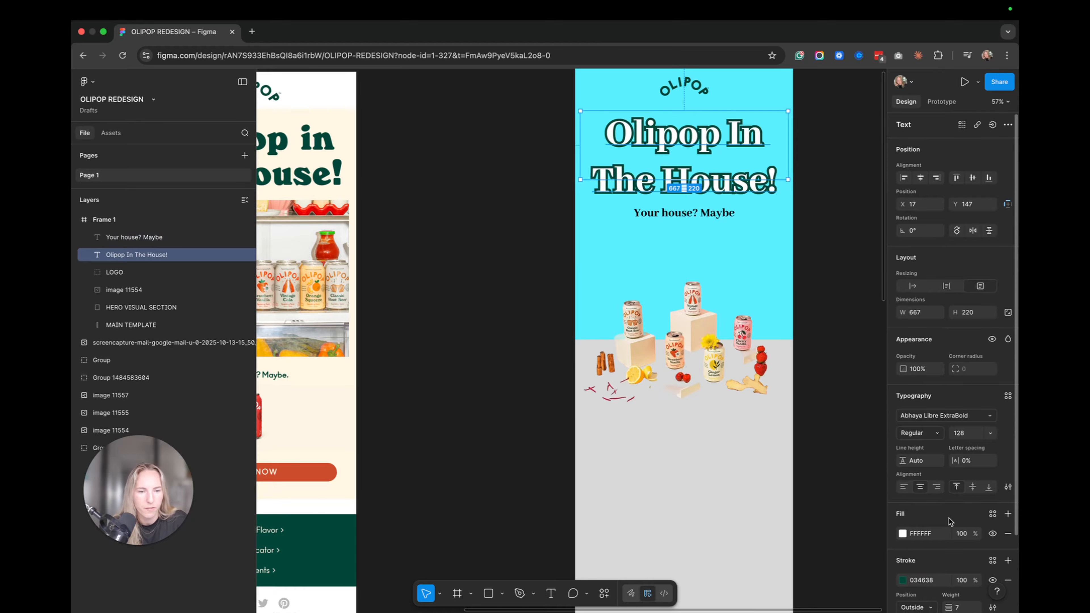
scroll(950, 519, "down", 2)
scroll(950, 518, "up", 1)
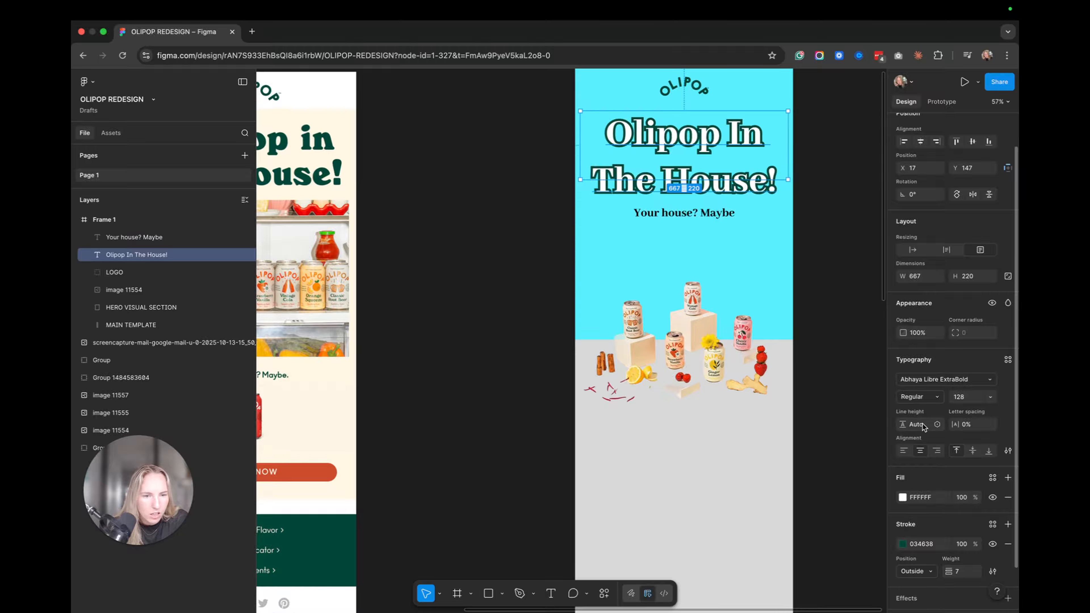
type("50")
key("Return")
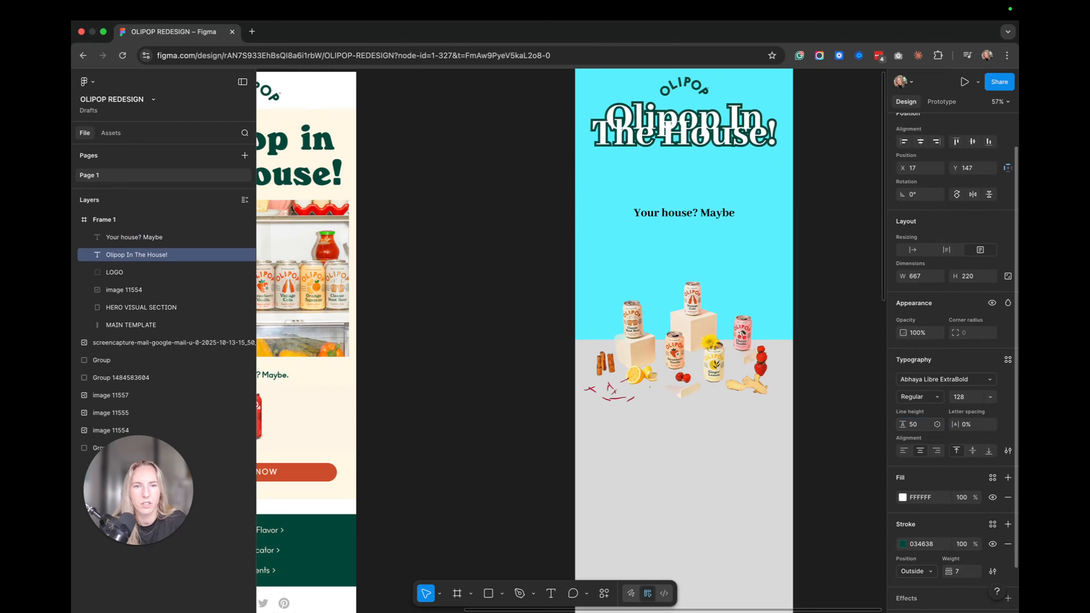
key("BackSpace")
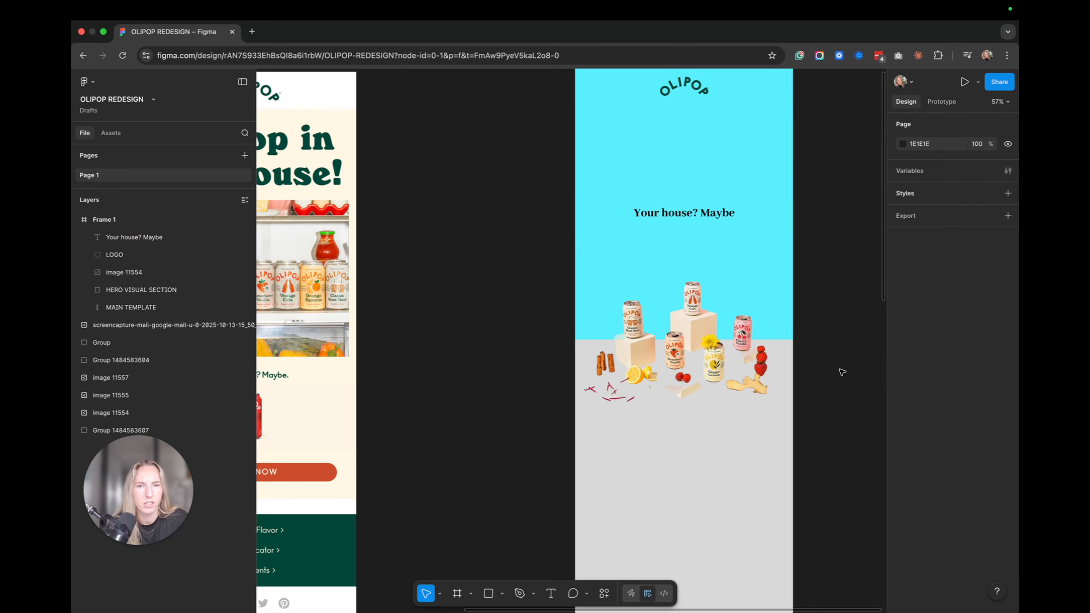
key("super+z")
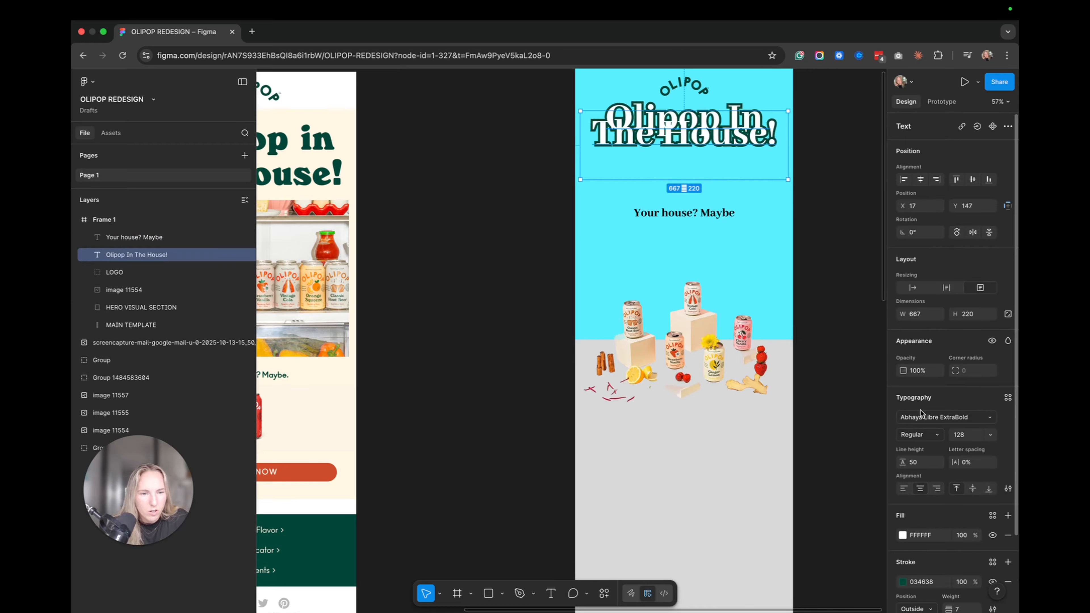
- Try a line height of 90 on the headline
left_click(913, 466)
type("90")
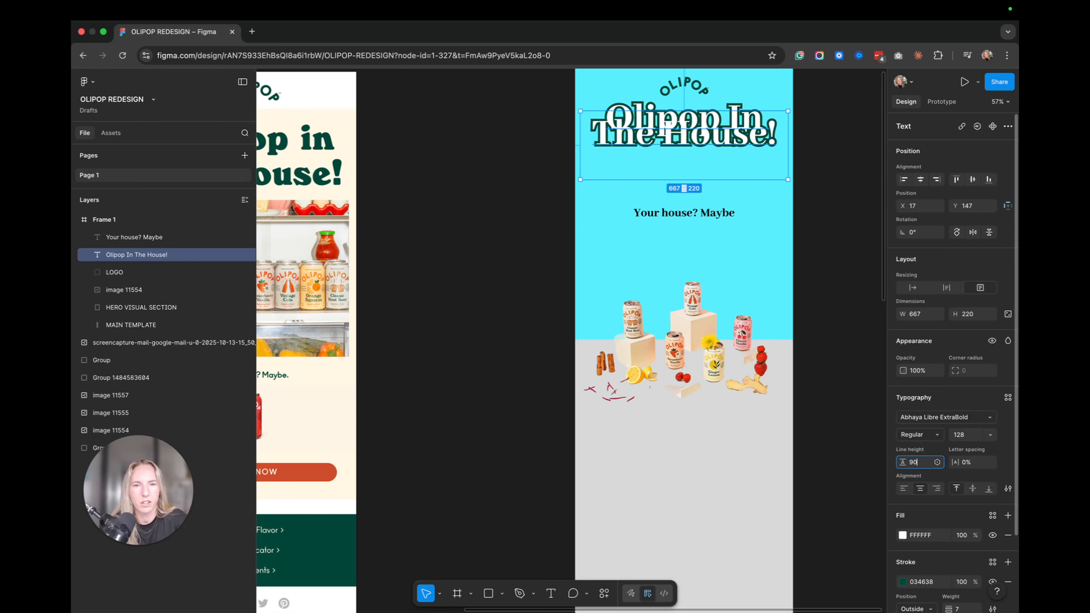
key("Return")
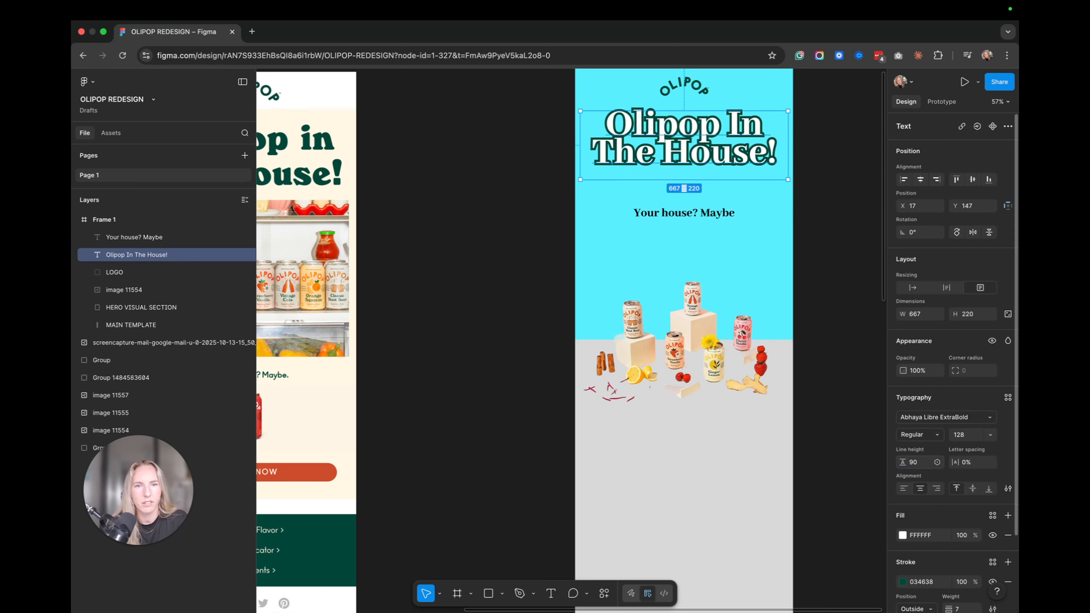
- Set the headline's line height to 110 and move the "Your house? Maybe" text up to about Y 381, directly beneath it
left_click(915, 464)
type("12")
key("Return")
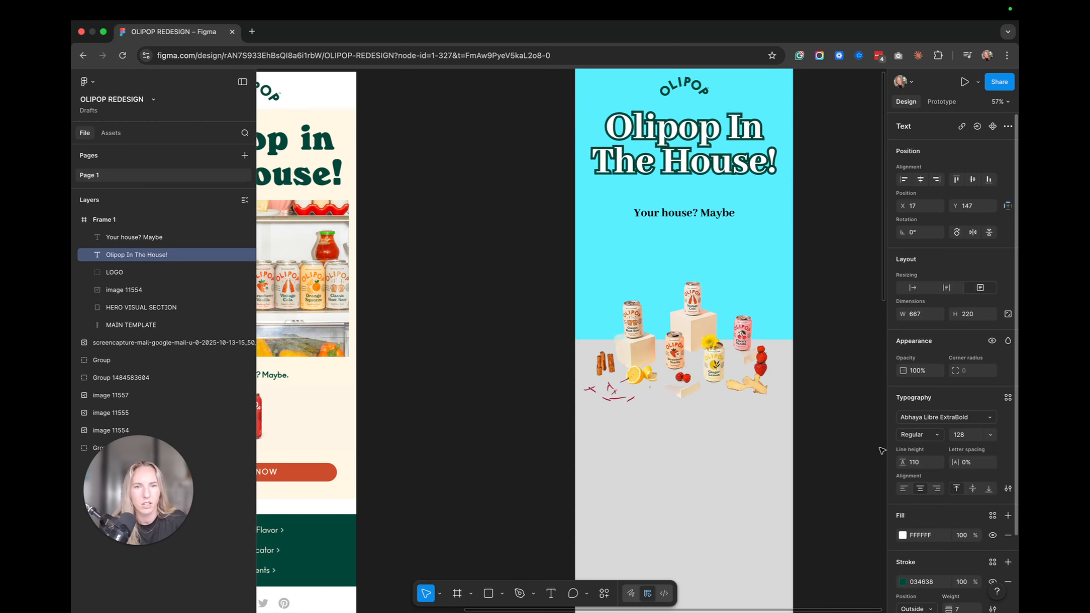
left_click_drag(691, 215, 691, 194)
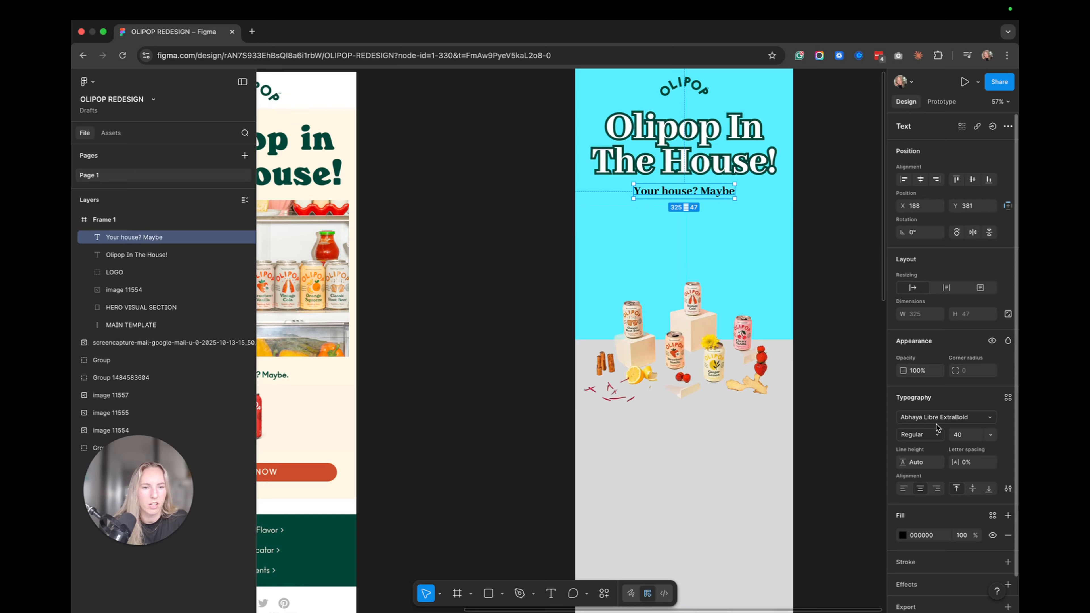
- Fill the "Your house? Maybe" text with the page's orange color (FF8420)
left_click(908, 533)
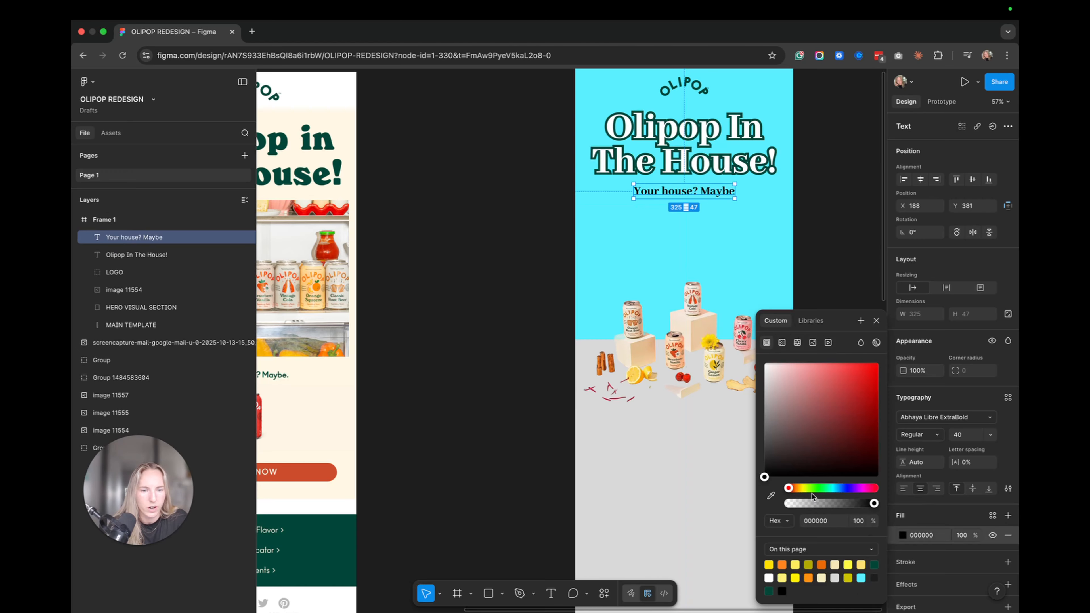
left_click(769, 366)
left_click_drag(769, 365, 754, 344)
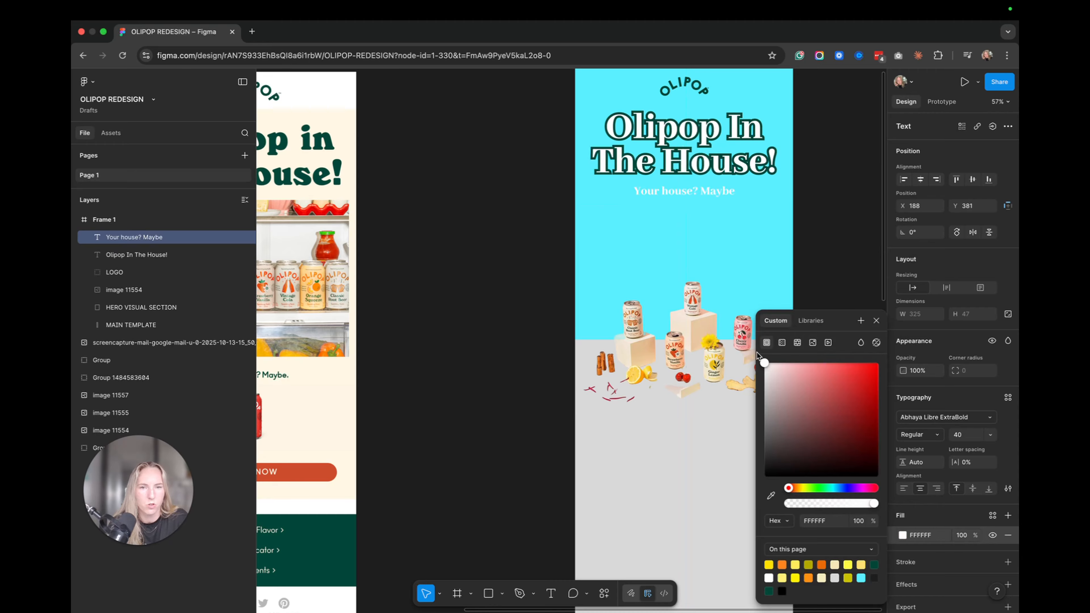
left_click(783, 566)
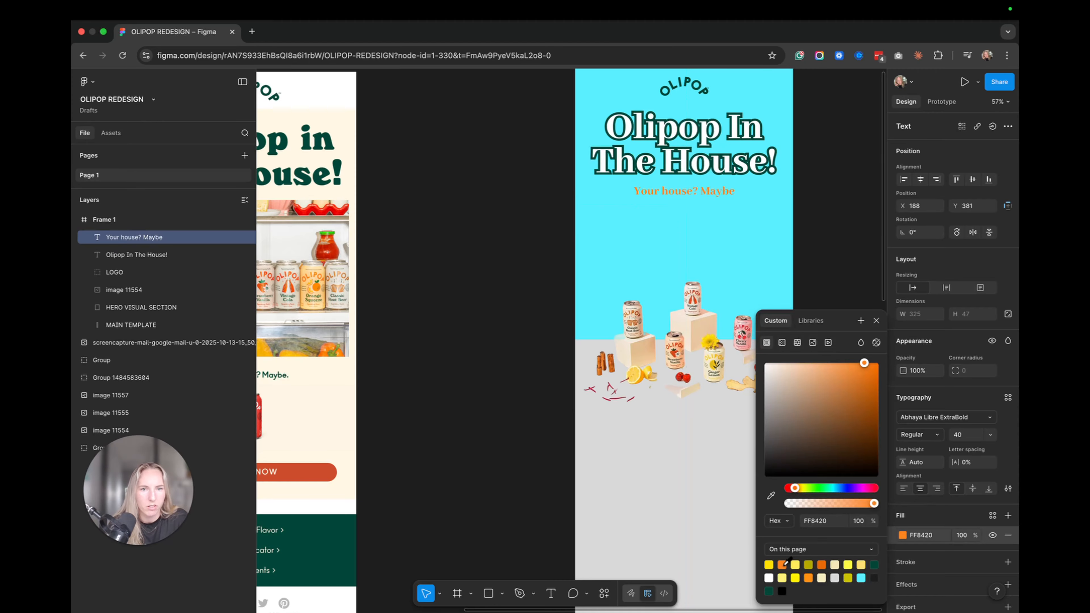
- Add a near-white (FFF8F8) outside stroke to the "Your house? Maybe" text
left_click(993, 571)
left_click(1008, 563)
left_click(902, 583)
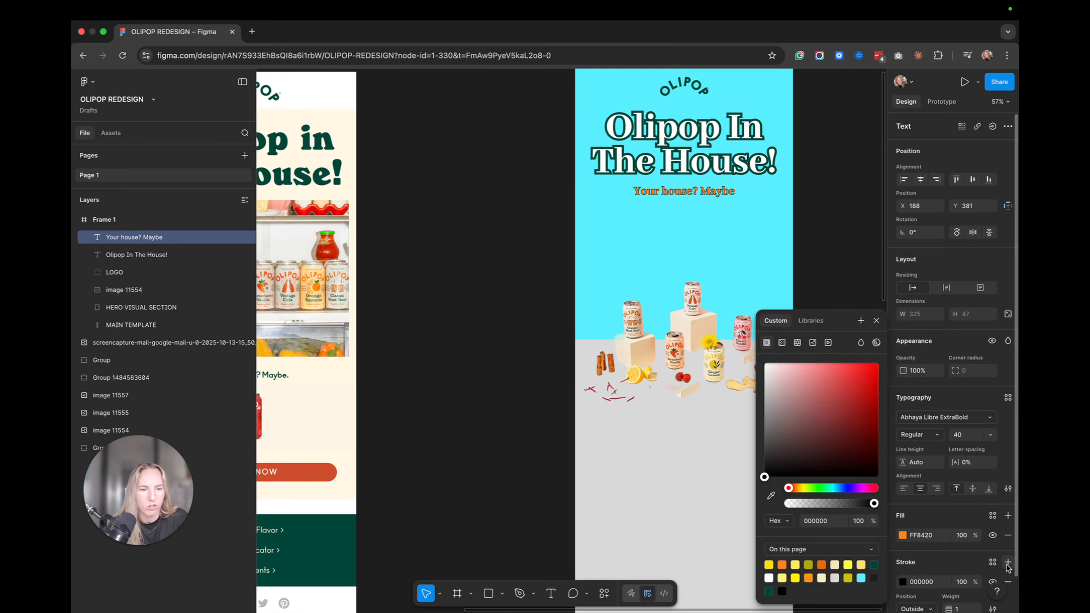
left_click_drag(761, 383, 768, 363)
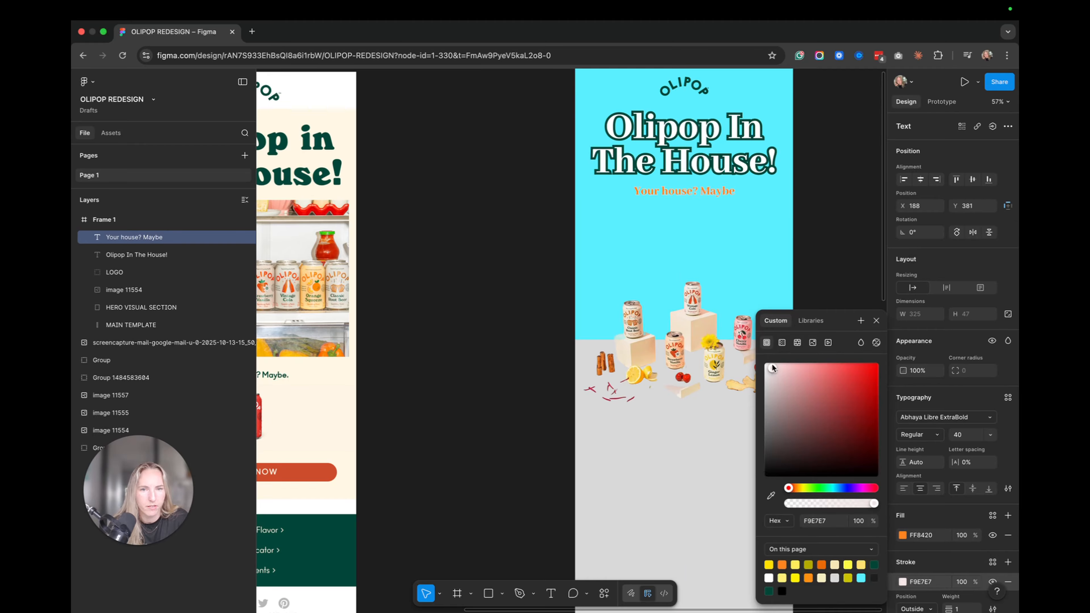
- Try a stroke weight of 6 on the "Your house? Maybe" text
left_click(958, 601)
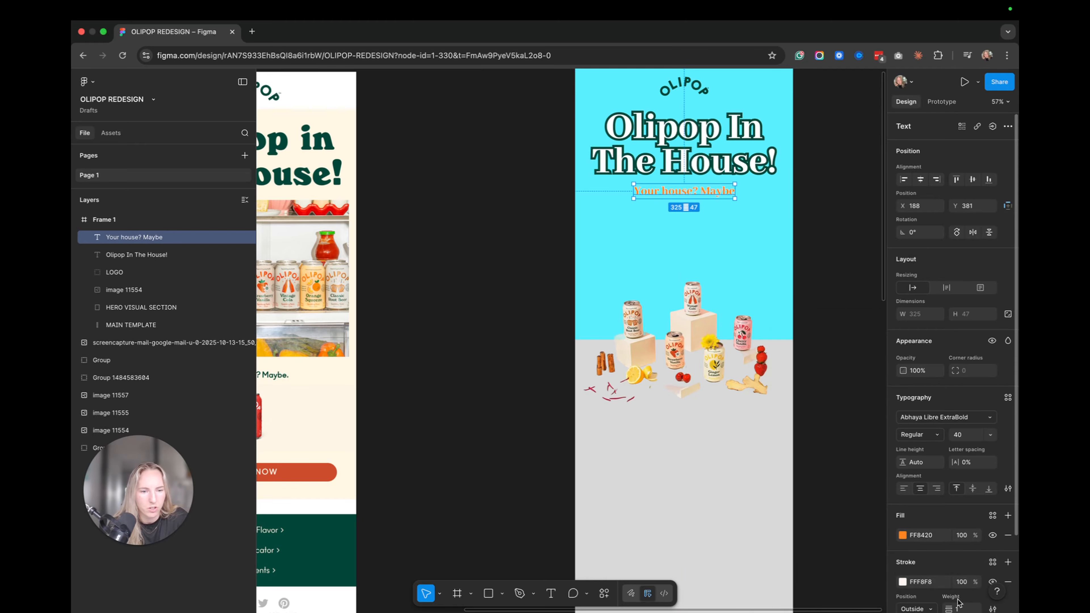
type("6")
key("Return")
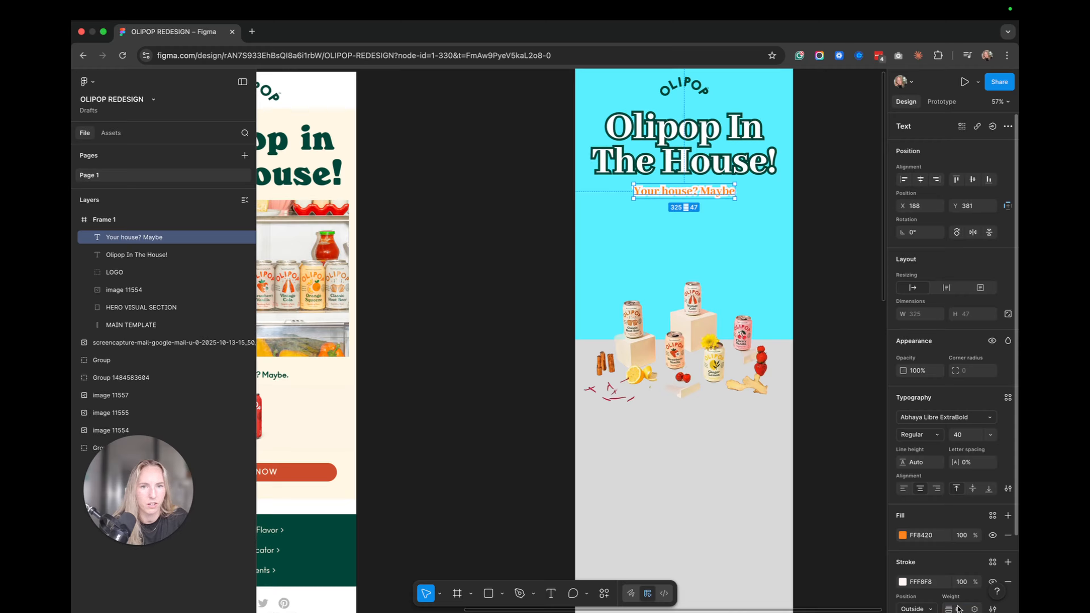
- Set the stroke weight of the "Your house? Maybe" text to 5
left_click(959, 609)
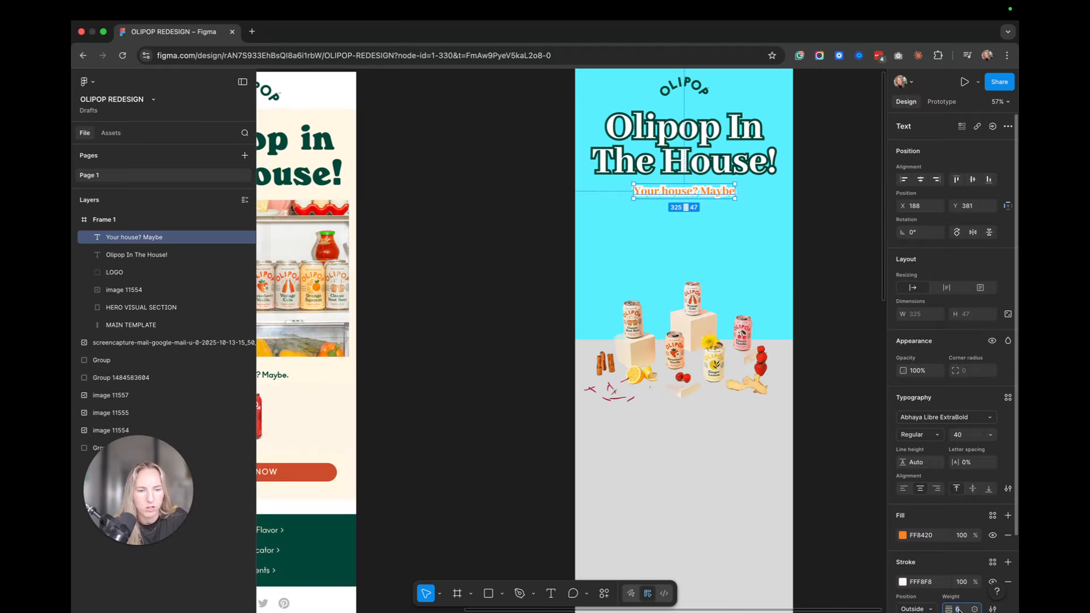
type("5")
key("Return")
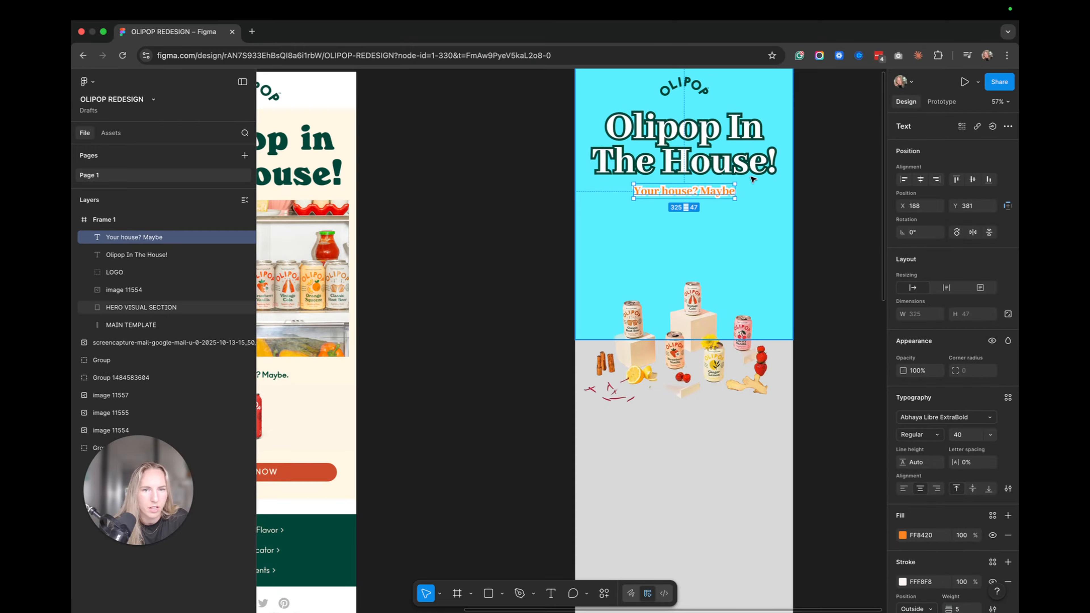
left_click(738, 196)
left_click(703, 196)
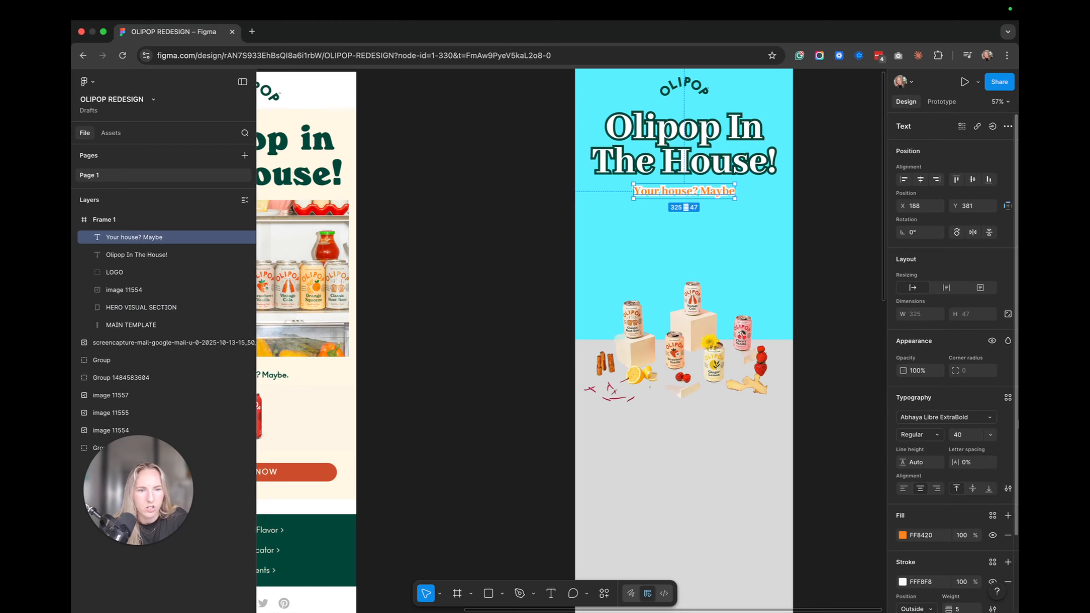
- Set the font size of the "Your house? Maybe" text to 48
left_click(991, 435)
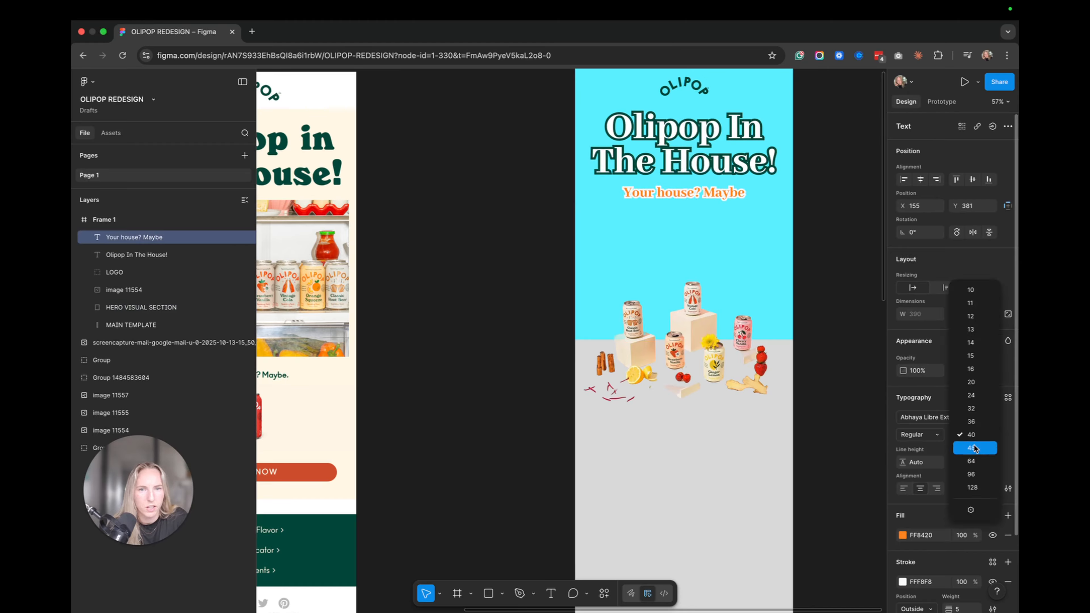
left_click(975, 449)
left_click(828, 207)
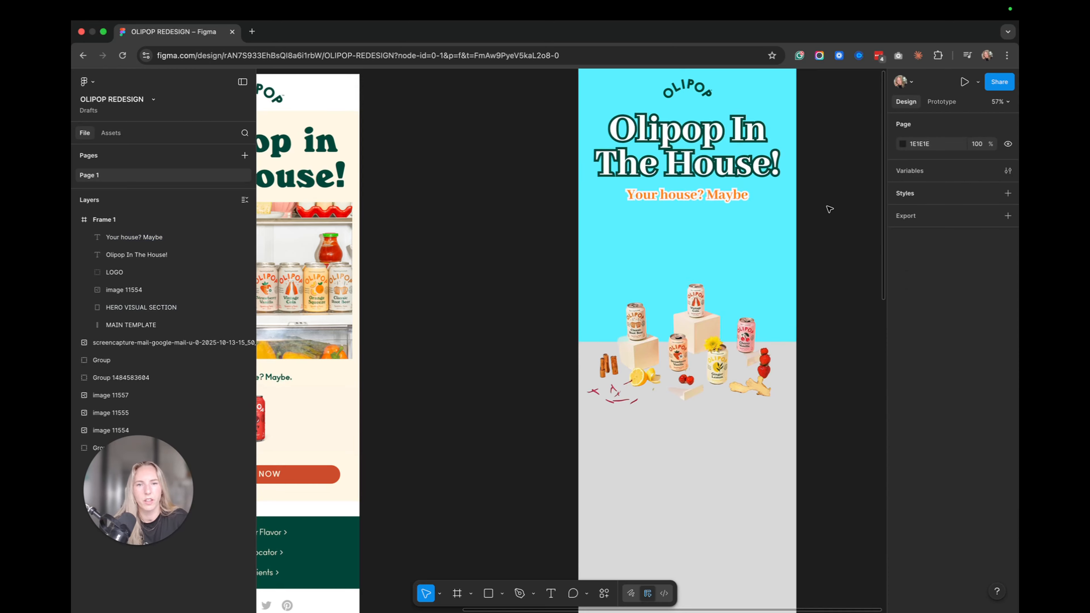
scroll(829, 209, "left", 2)
scroll(828, 209, "down", 3)
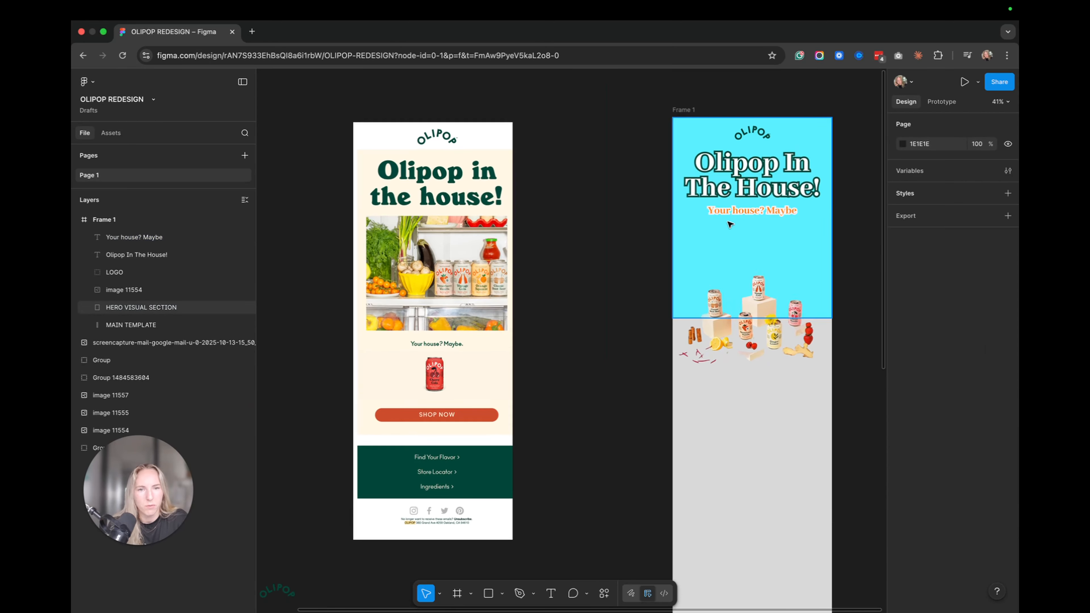
- Reduce the stroke weight of the "Your house? Maybe" text to 3
left_click(742, 212)
scroll(975, 606, "down", 1)
left_click(960, 597)
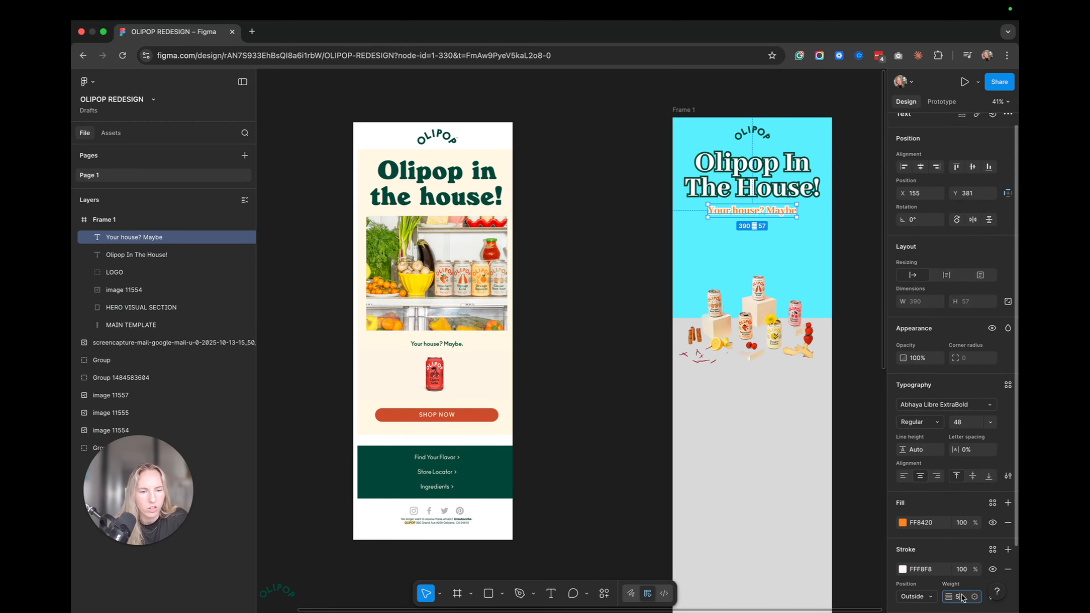
type("3")
key("Return")
left_click(850, 230)
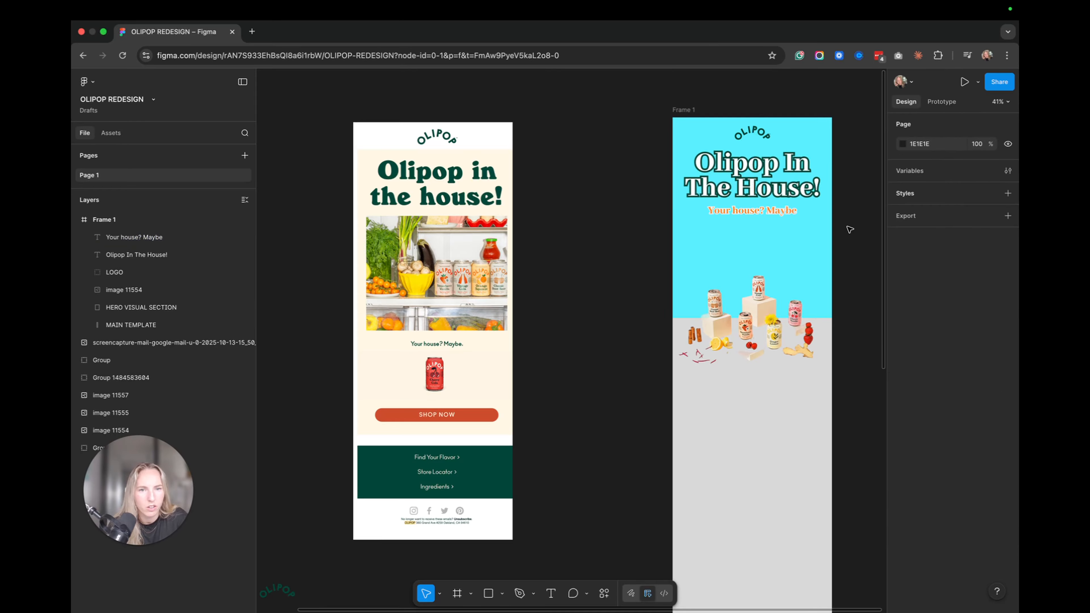
- Move the "Your house? Maybe" text up to Y 367, closer to the headline, and check its spacing
scroll(850, 230, "up", 2)
left_click_drag(739, 211, 738, 209)
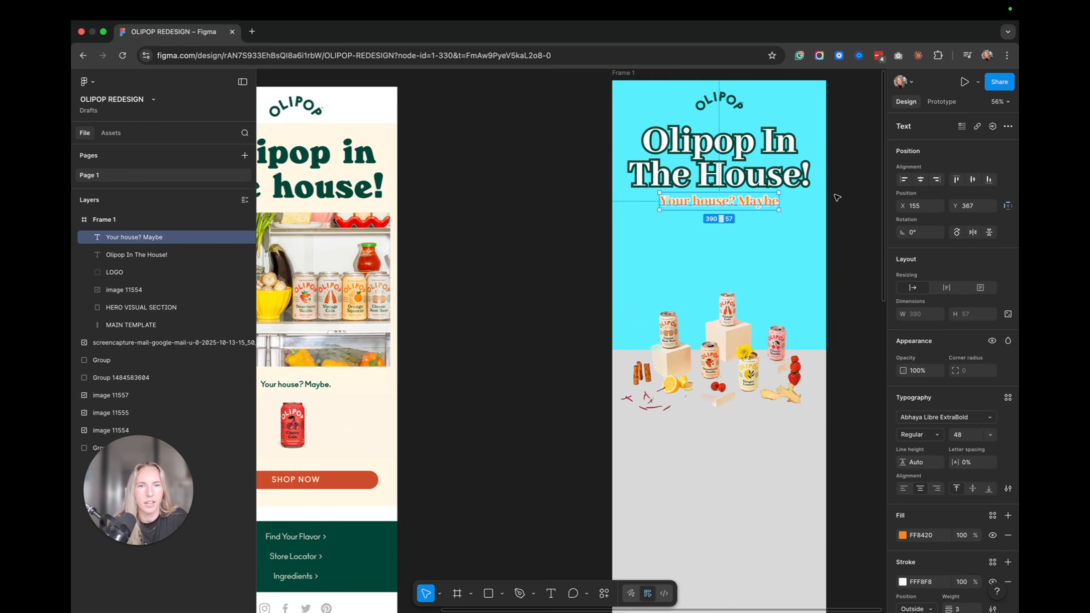
left_click(856, 202)
scroll(856, 201, "down", 3)
left_click(782, 203)
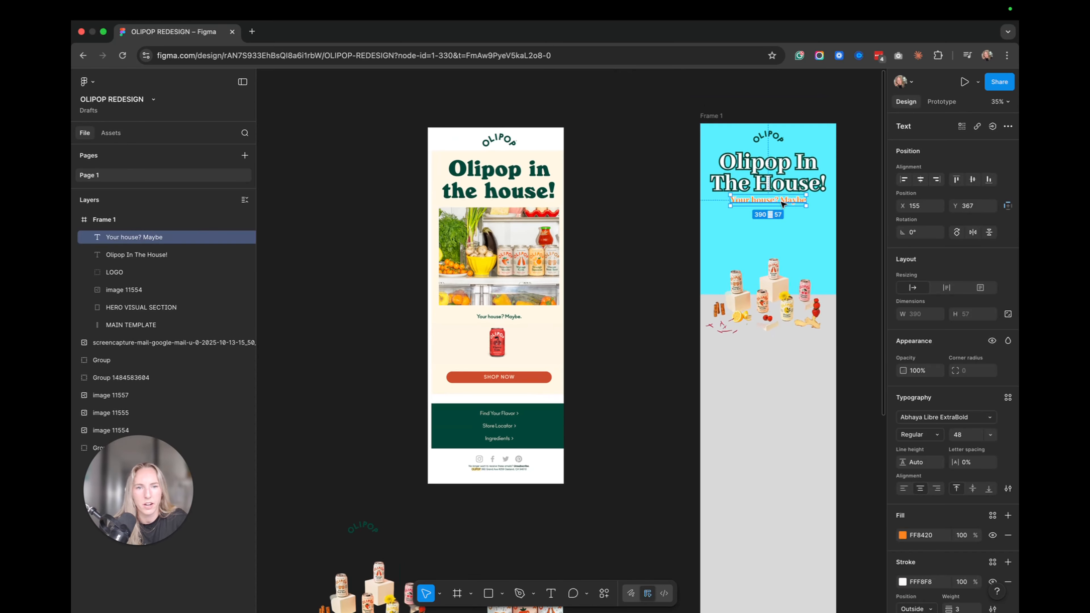
scroll(841, 193, "up", 3)
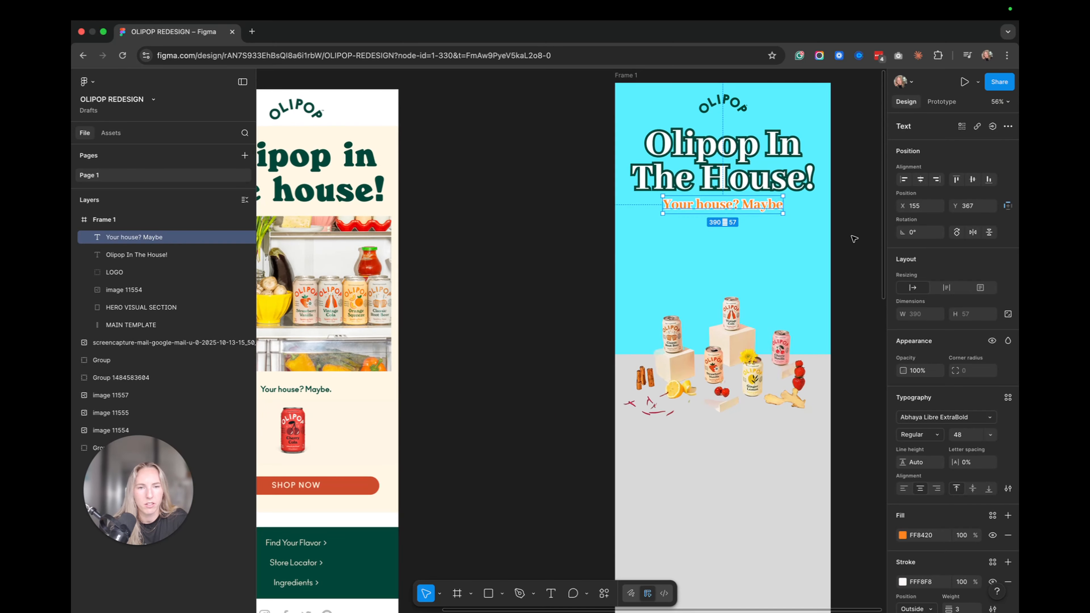
- Draw a button rectangle about 316 by 75 centered below the "Your house? Maybe" text
left_click(747, 281)
key("r")
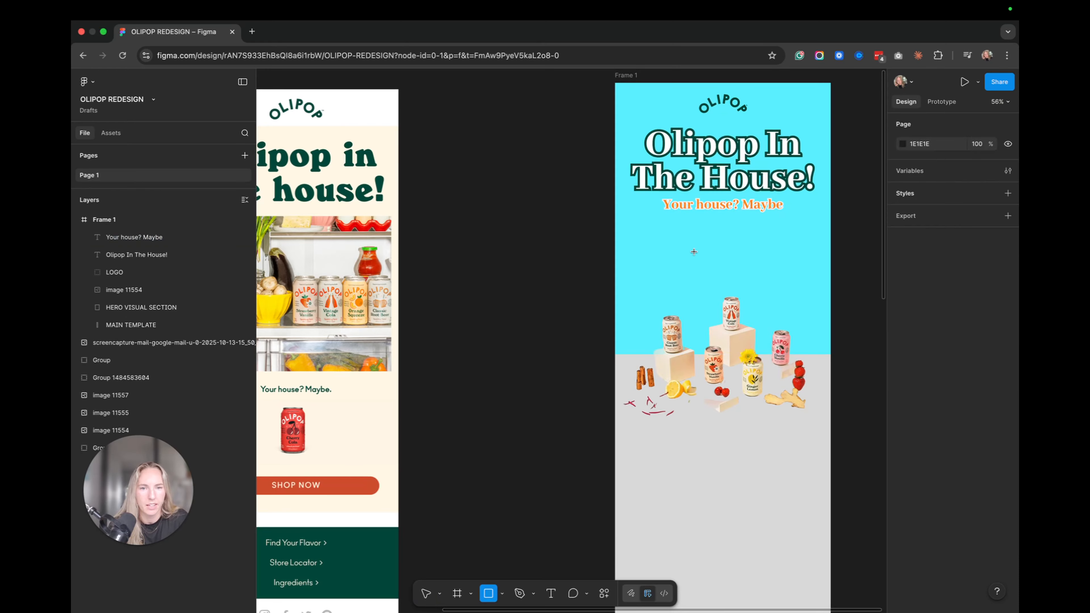
mouse_move(687, 246)
left_mouse_down()
mouse_move(783, 223)
mouse_move(719, 247)
left_mouse_up()
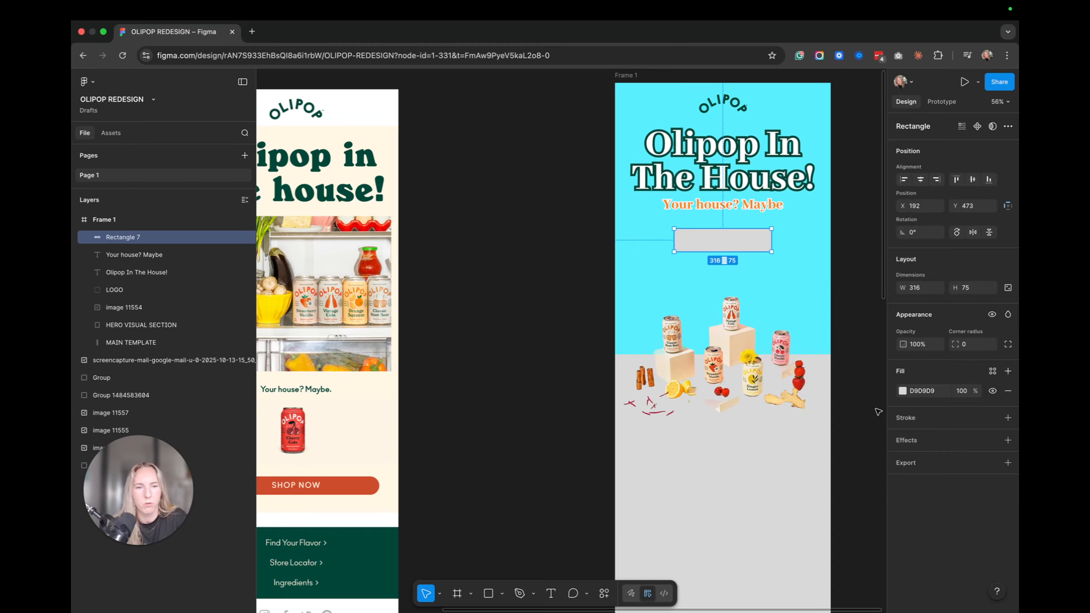
- Give the button rectangle a corner radius of 20 and a dark green 044536 fill, nudging it up slightly
mouse_move(956, 344)
left_mouse_down()
mouse_move(84, 341)
mouse_move(1011, 344)
mouse_move(90, 344)
mouse_move(985, 344)
mouse_move(973, 345)
left_mouse_up()
type("20")
key("Return")
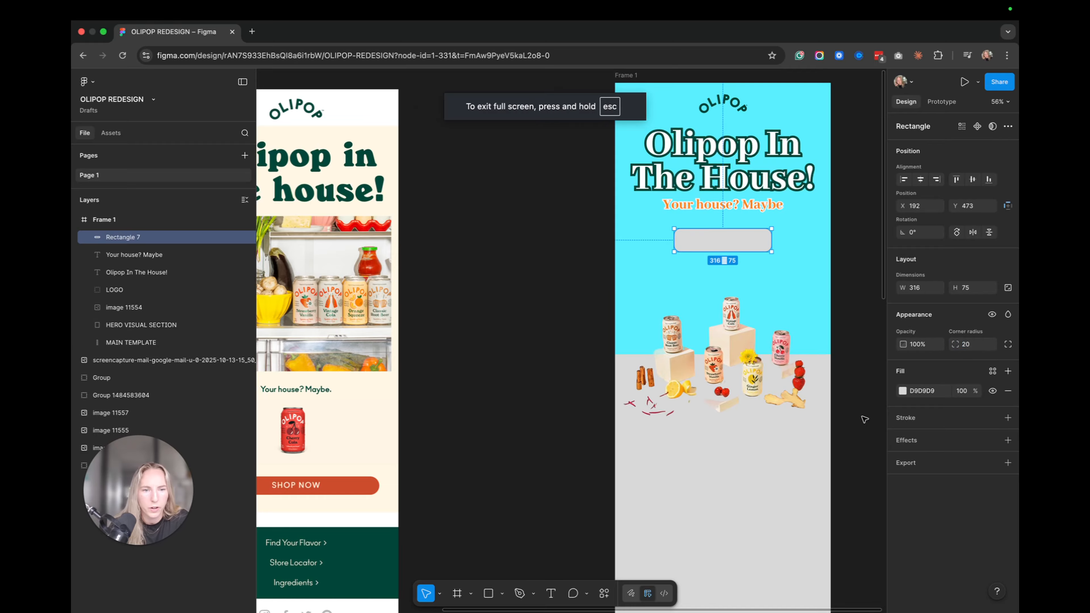
left_click(904, 391)
left_click_drag(723, 240, 723, 236)
- Add a "RETURN TO CART" text between the green button rectangle and the product image
key("t")
left_click(708, 275)
type("RETURN TO CART")
key("super+a")
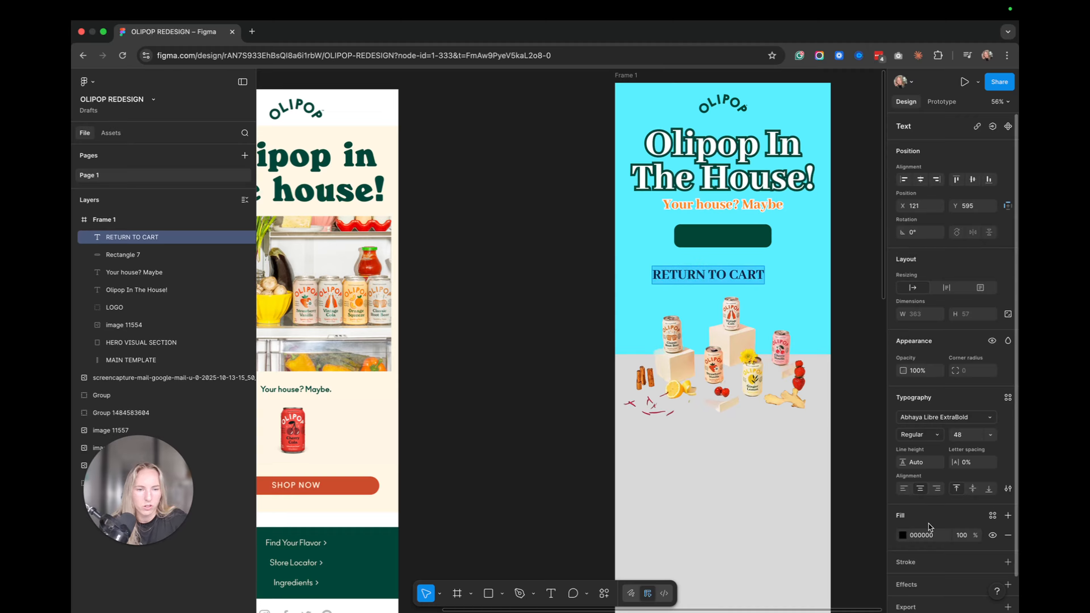
left_click(847, 270)
left_click(855, 281)
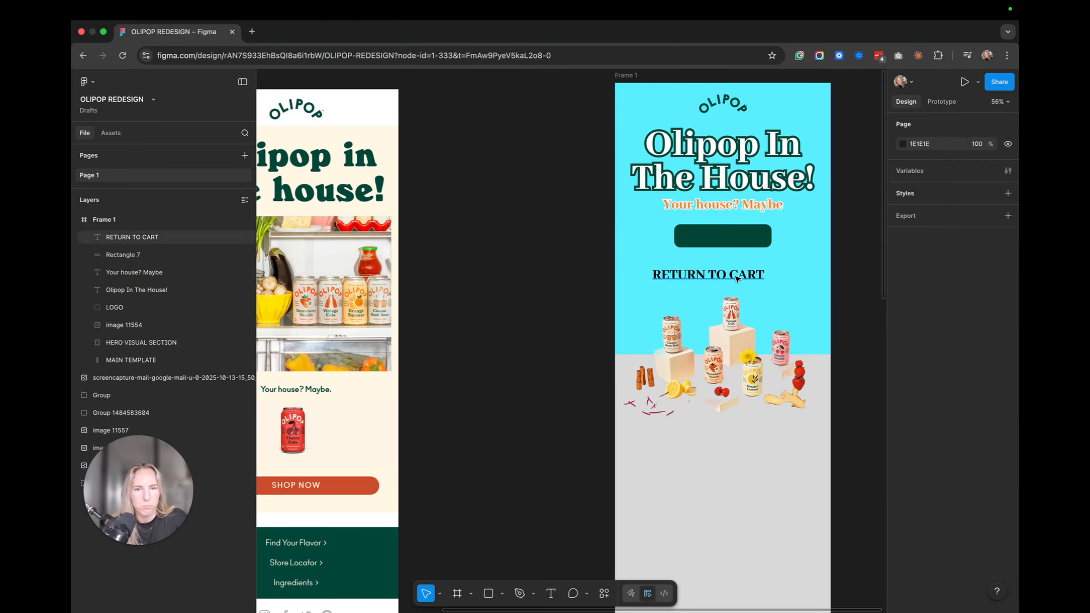
- Replace the "RETURN TO CART" wording with "COMPLETE YOUR ORDER"
double_click(735, 276)
type("COMPLETE")
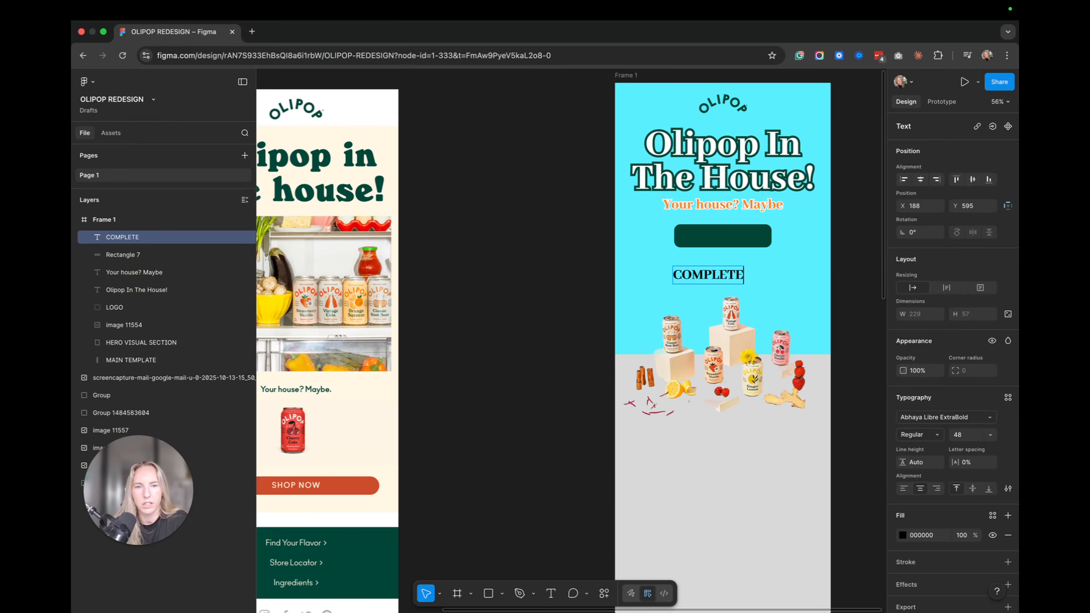
type(" YOUR ORDER")
key("Escape")
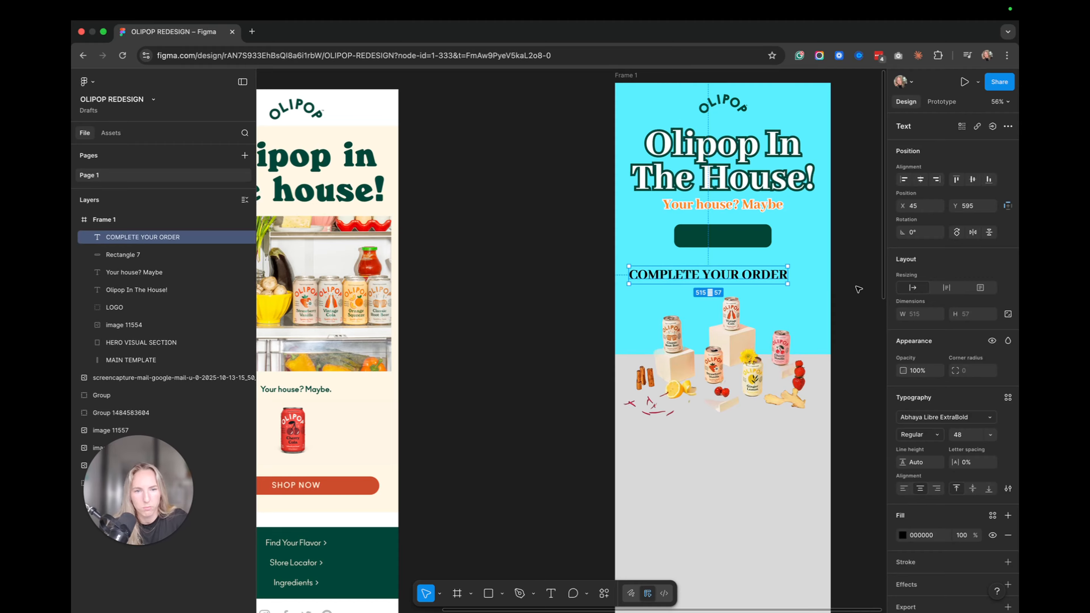
key("super+a")
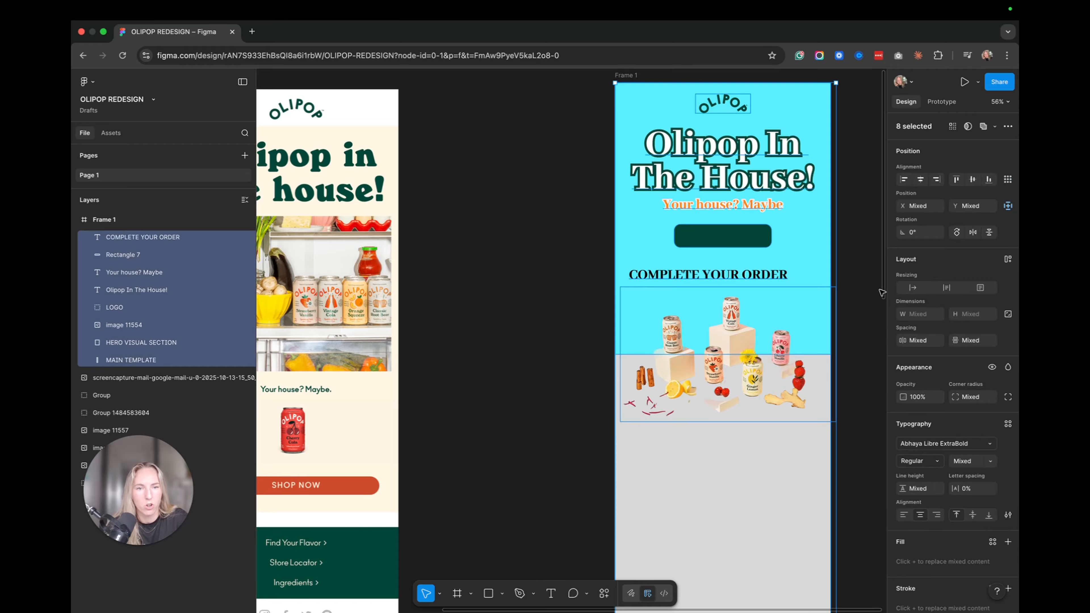
left_click(855, 285)
- Set the font size of the "COMPLETE YOUR ORDER" text to 36
left_click(708, 275)
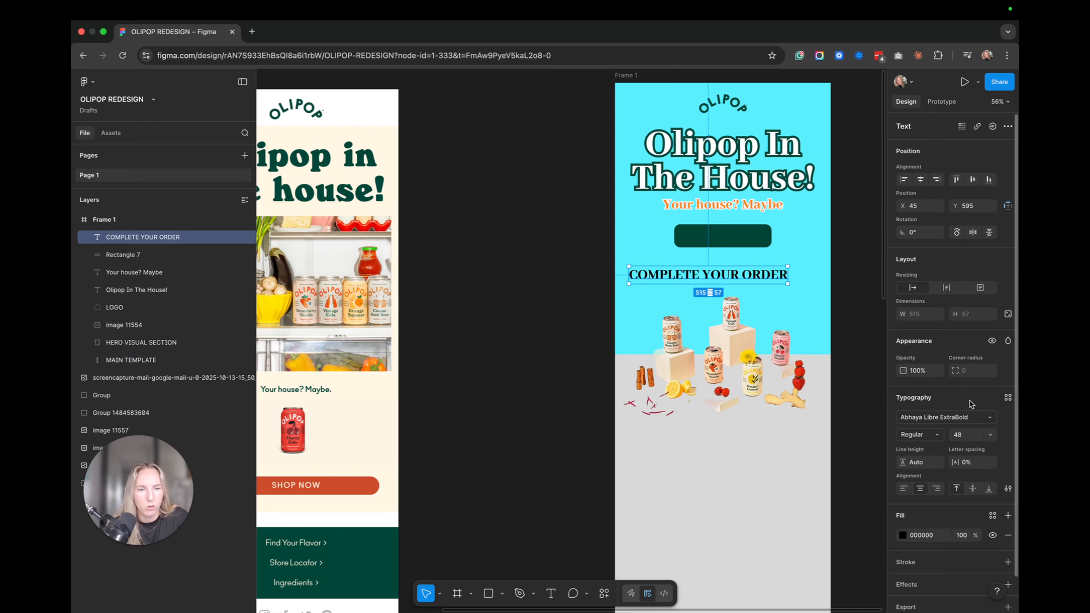
left_click(990, 434)
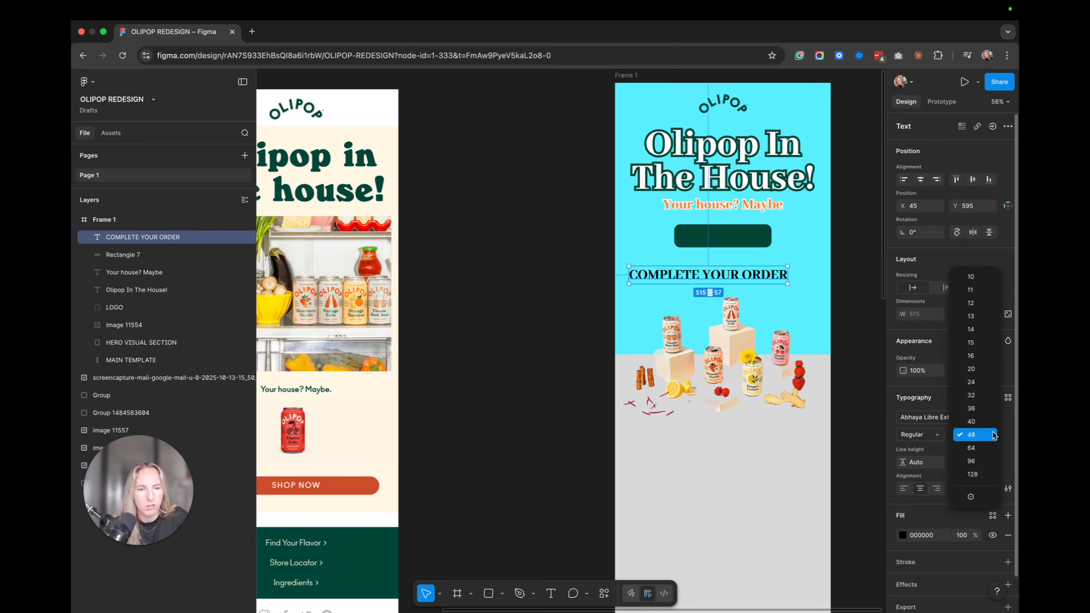
left_click(973, 409)
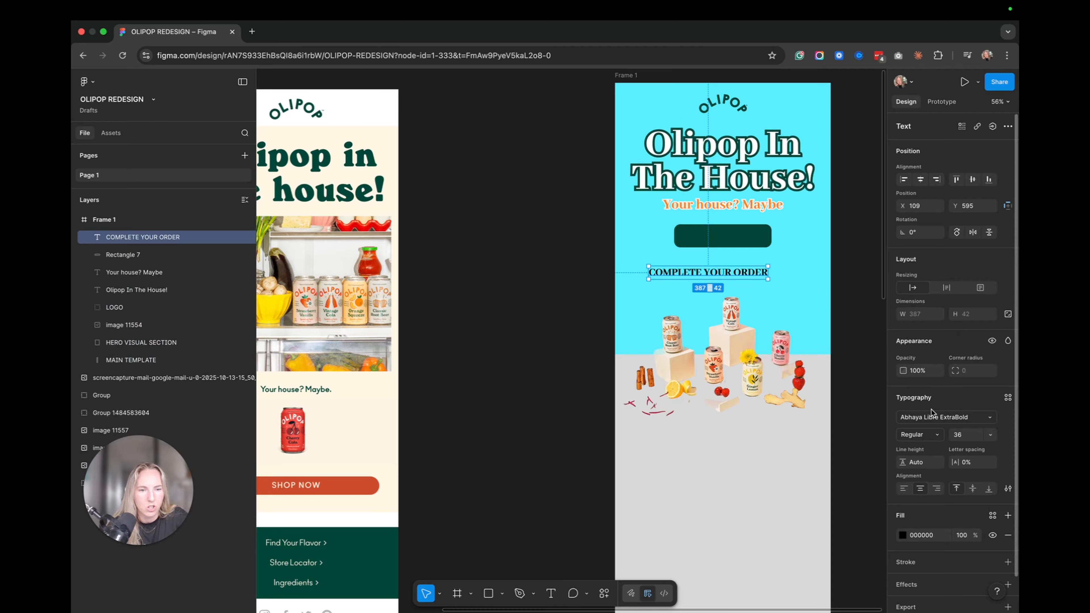
- Browse the font list and apply Baloo Da to the "COMPLETE YOUR ORDER" text
left_click(928, 418)
scroll(820, 473, "down", 10)
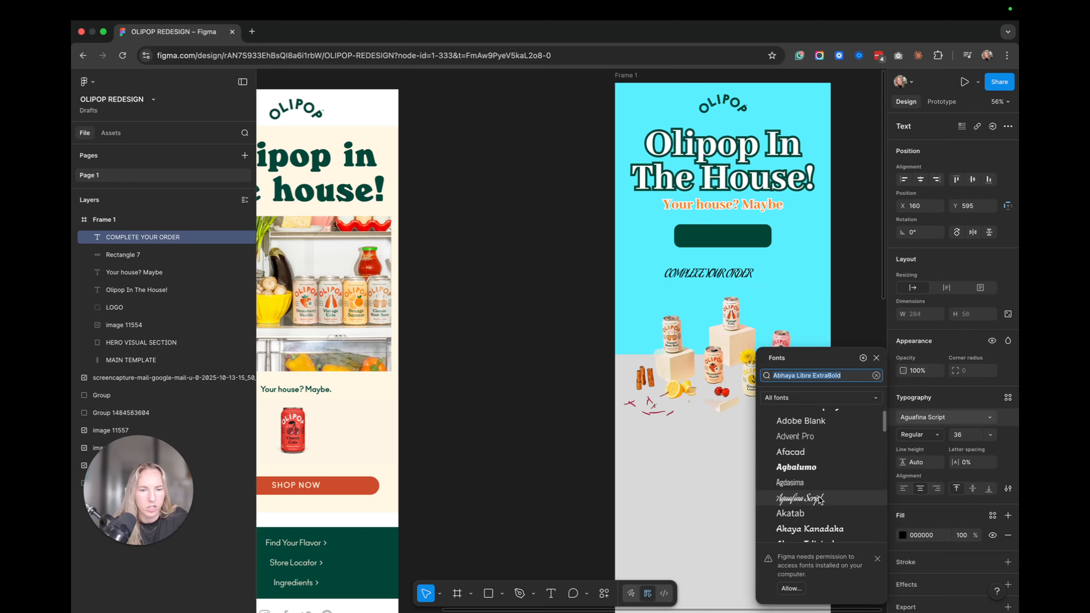
scroll(820, 499, "down", 15)
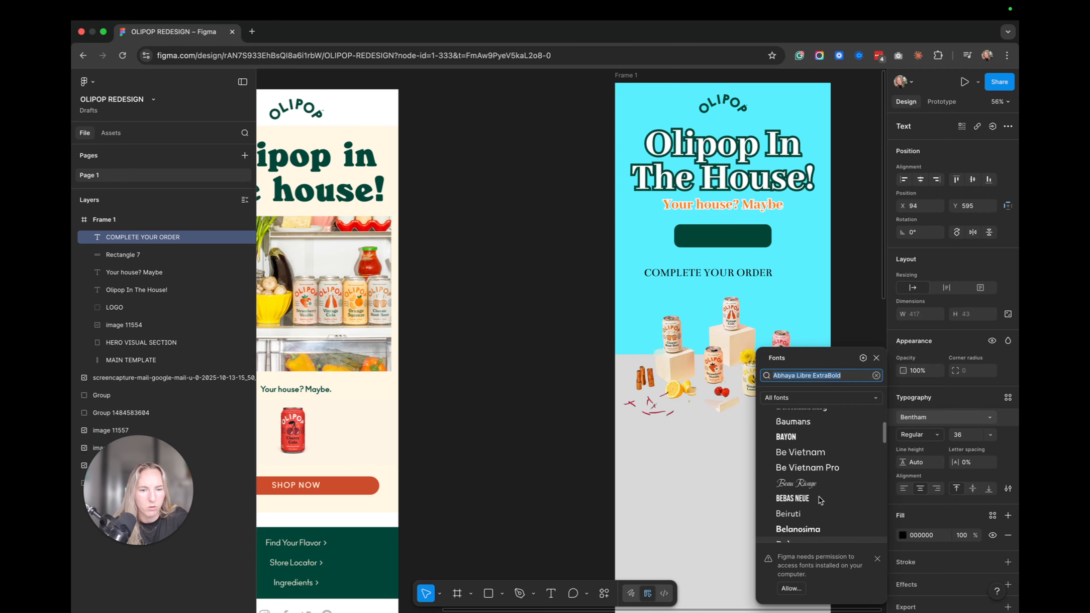
scroll(819, 498, "up", 2)
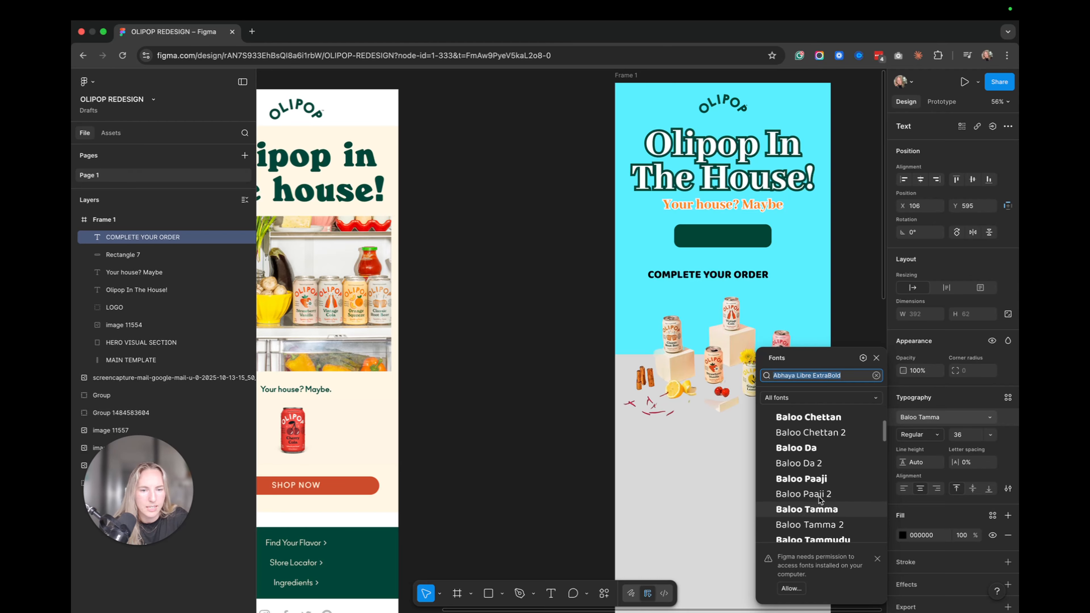
left_click(811, 449)
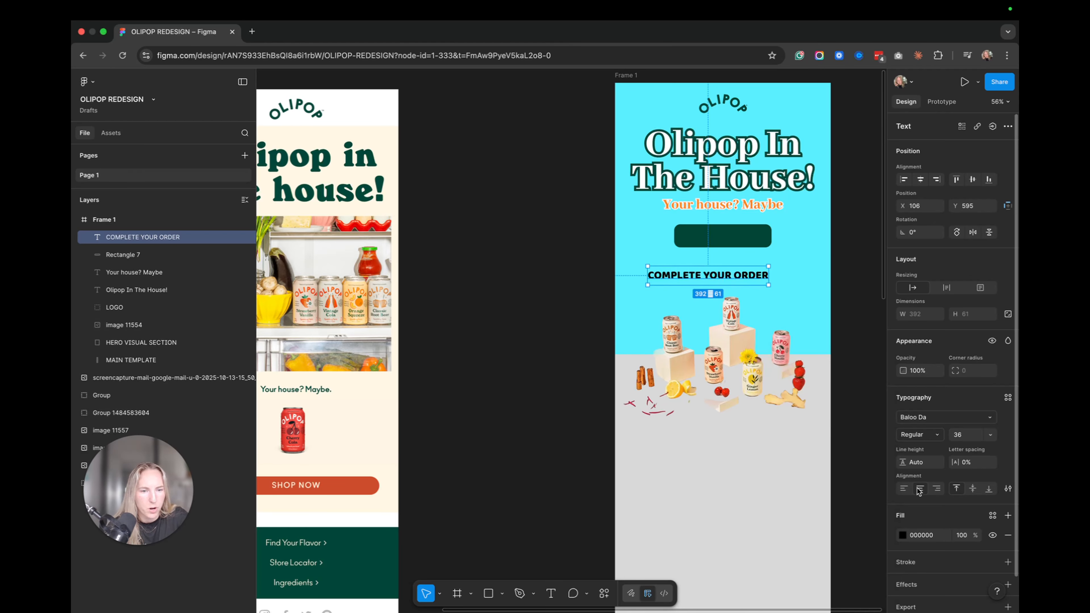
- Fill the "COMPLETE YOUR ORDER" text with white (FFFFFF) and move it onto the green button rectangle
left_click(903, 536)
left_click_drag(767, 474, 753, 338)
left_click_drag(729, 276, 788, 236)
- Widen the green button rectangle to about 422 so it surrounds the "COMPLETE YOUR ORDER" text
left_click(763, 226)
left_click_drag(675, 234, 659, 232)
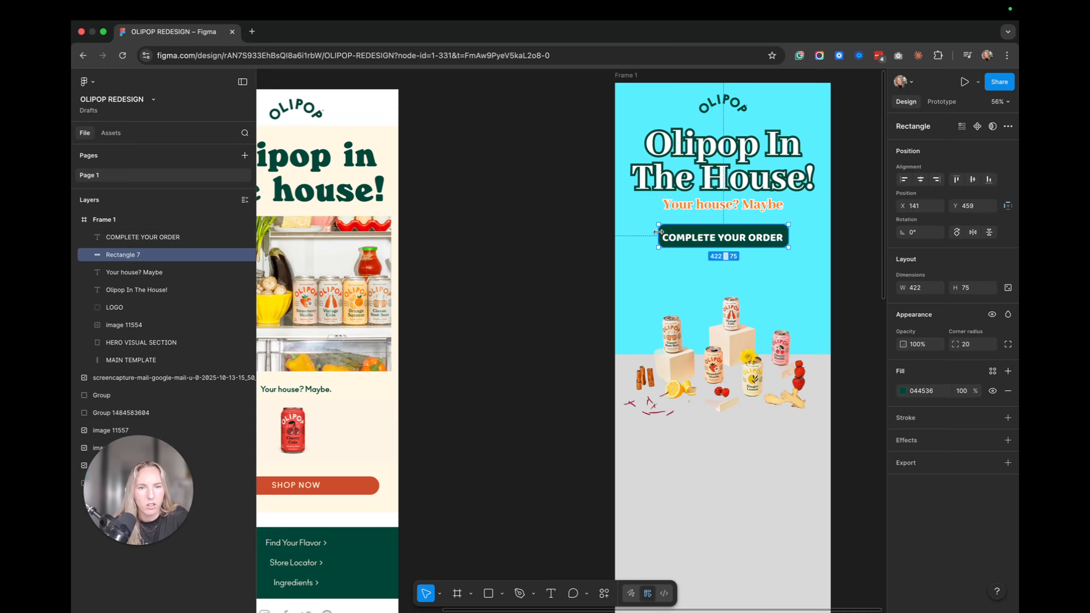
left_click(841, 284)
- Center the "COMPLETE YOUR ORDER" text and its green rectangle on each other and group them
left_click(738, 243)
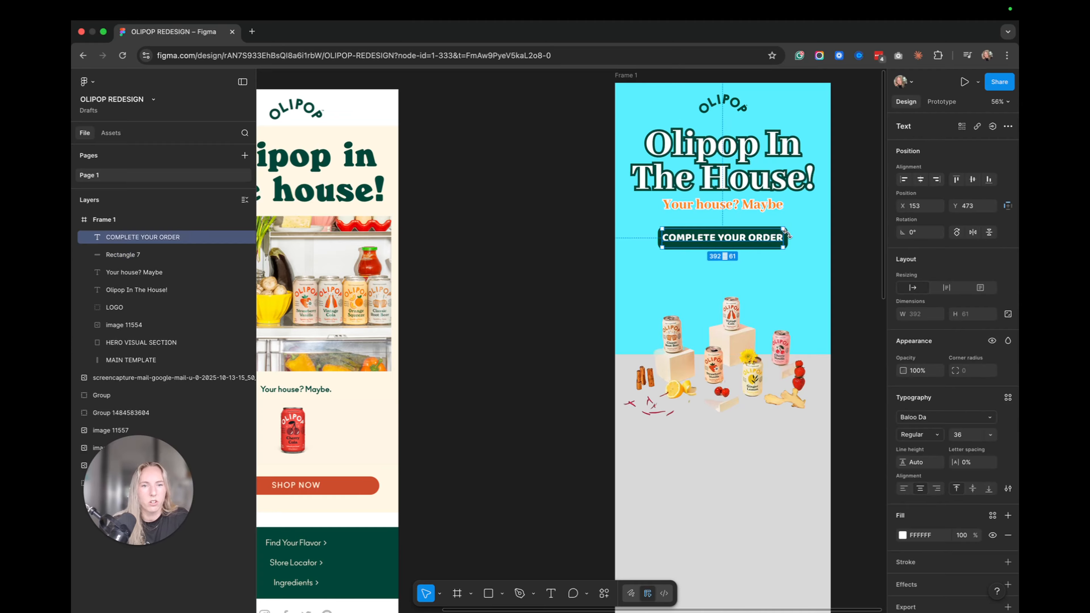
left_click(792, 241, "shift")
left_click(792, 240, "shift")
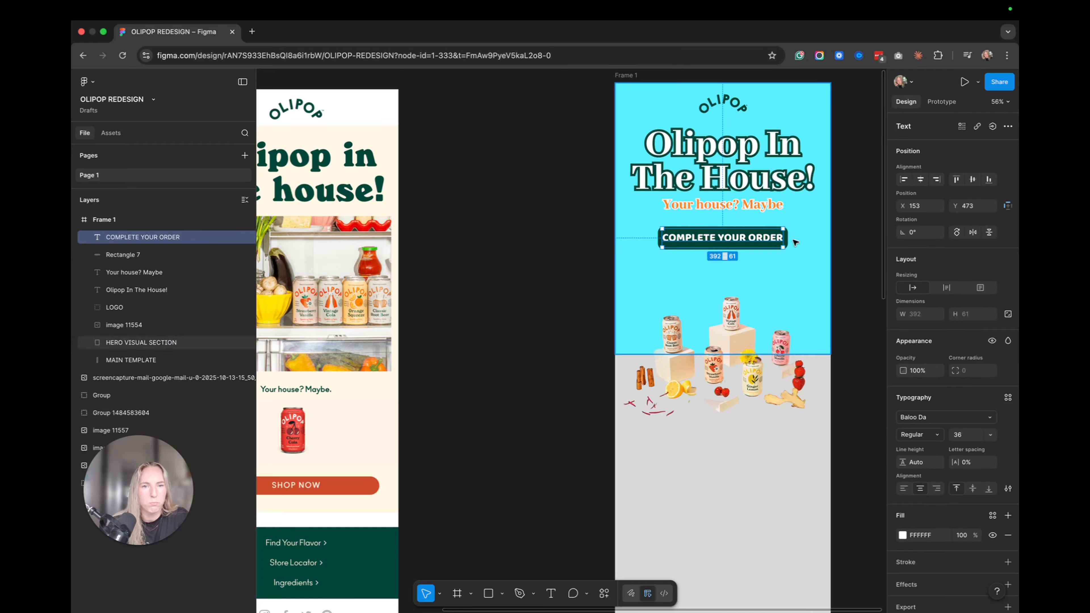
left_click(787, 241, "shift")
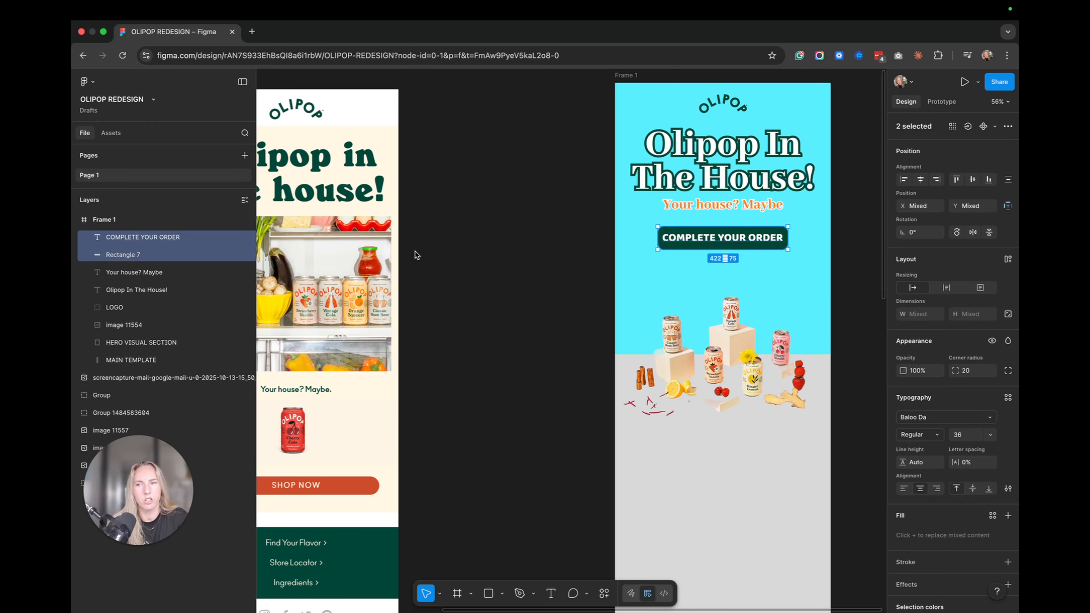
right_click(707, 234)
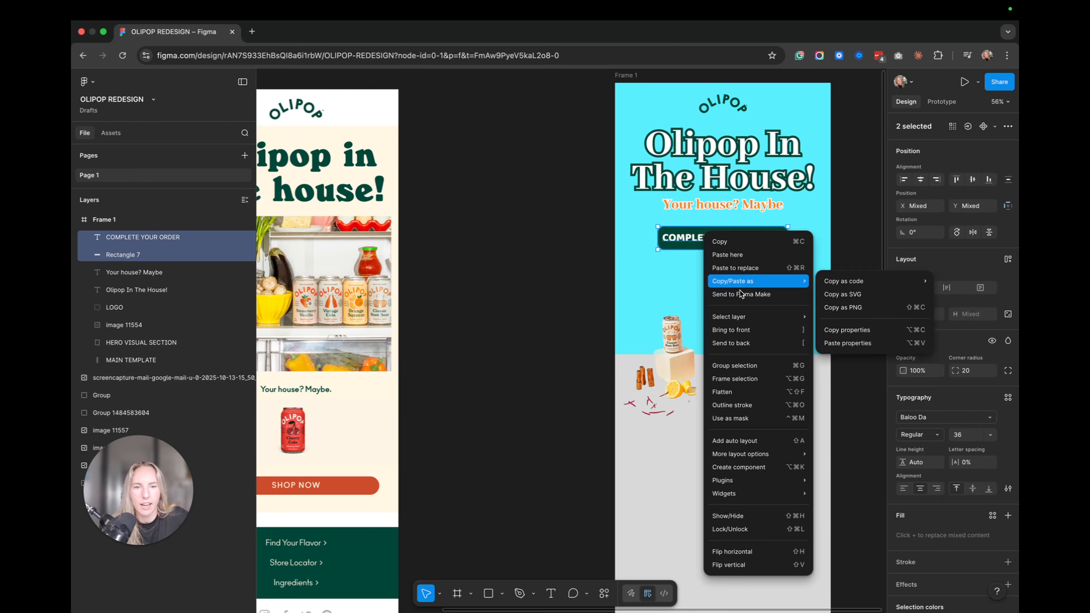
left_click(735, 366)
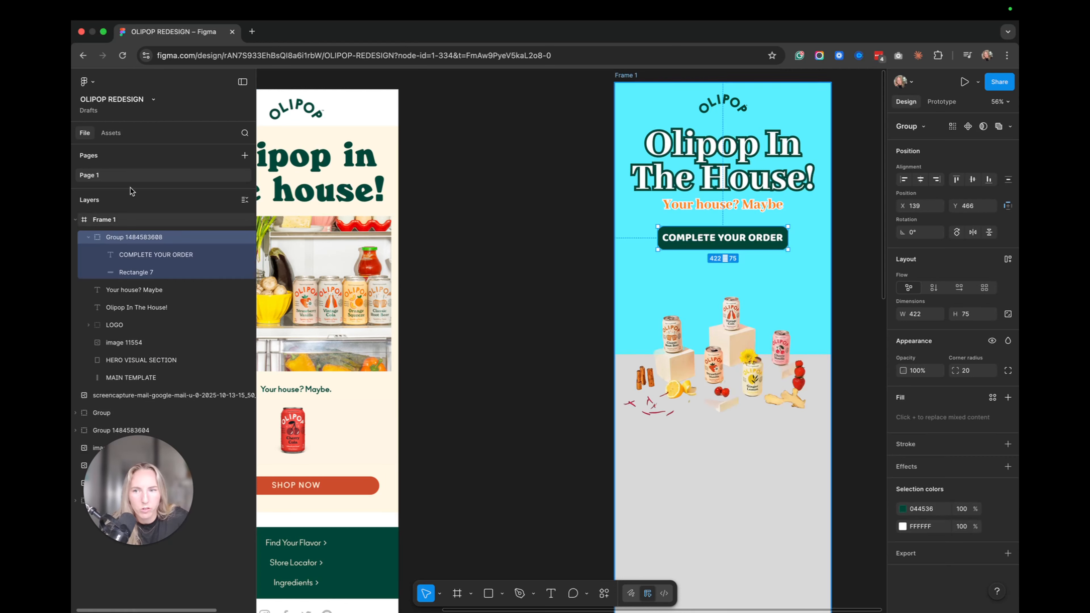
- Rename the new button group layer as BUTTON
double_click(153, 241)
type("BUTTO")
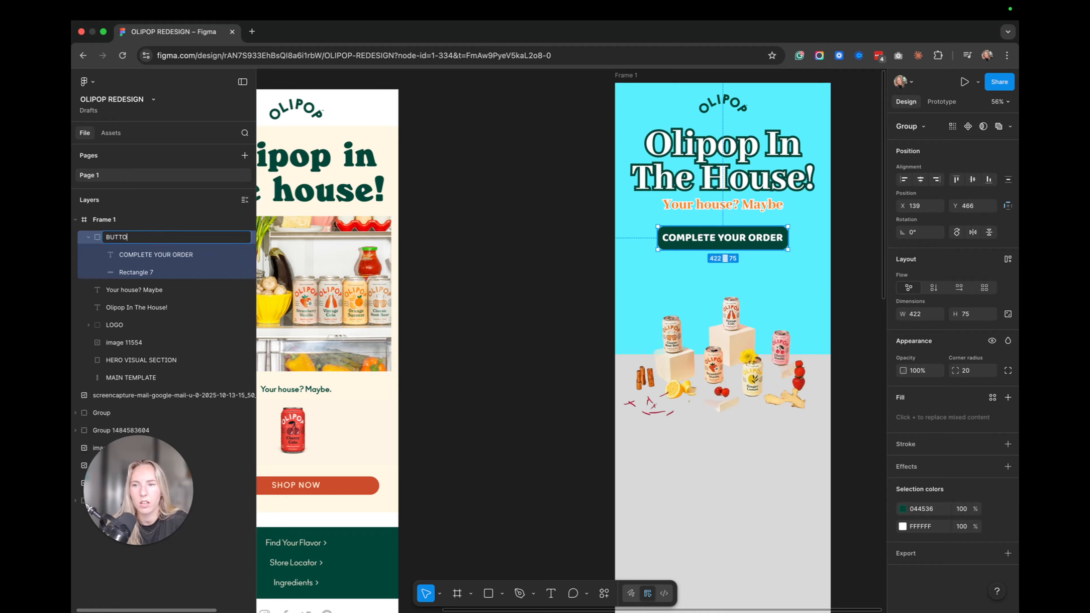
type("N")
- Rename the "Your house? Maybe" layer as SUB HEADLINE and the "Olipop In The House!" layer as HEADLINE
double_click(138, 291)
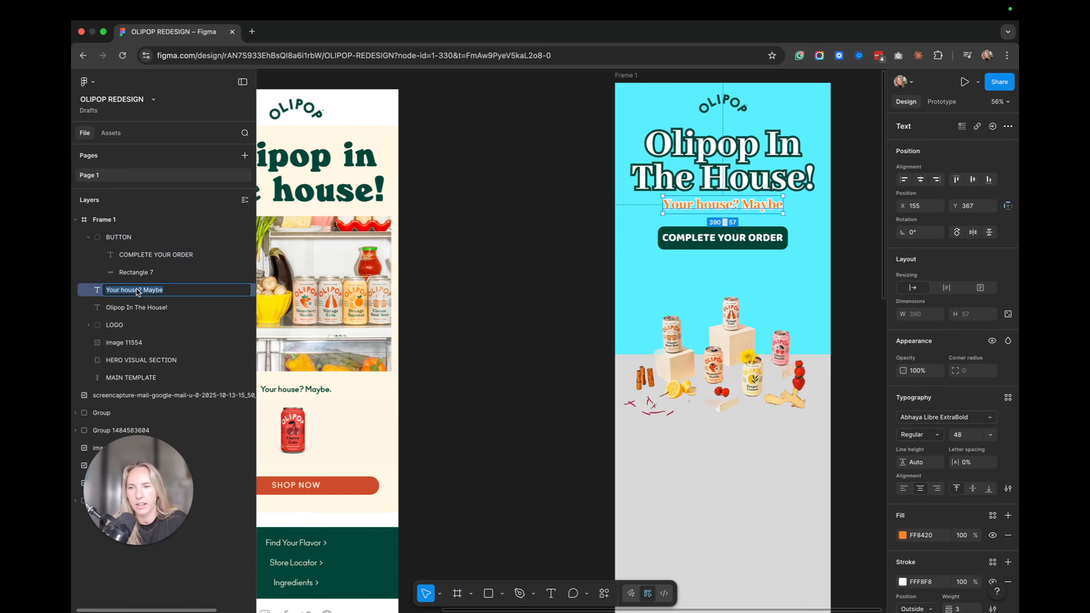
type("HEADLINE")
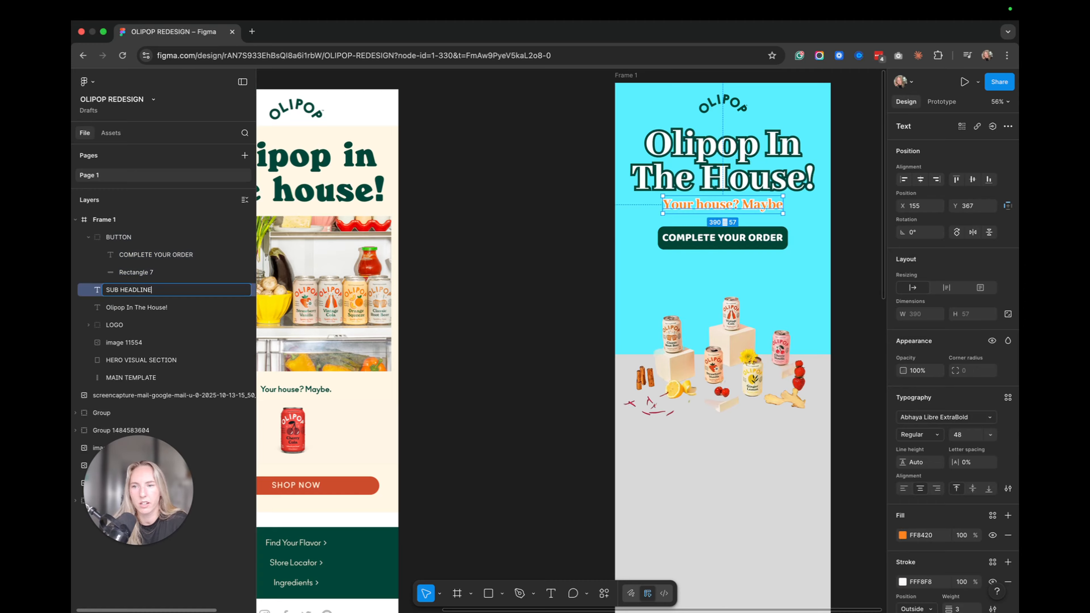
double_click(121, 308)
type("headli")
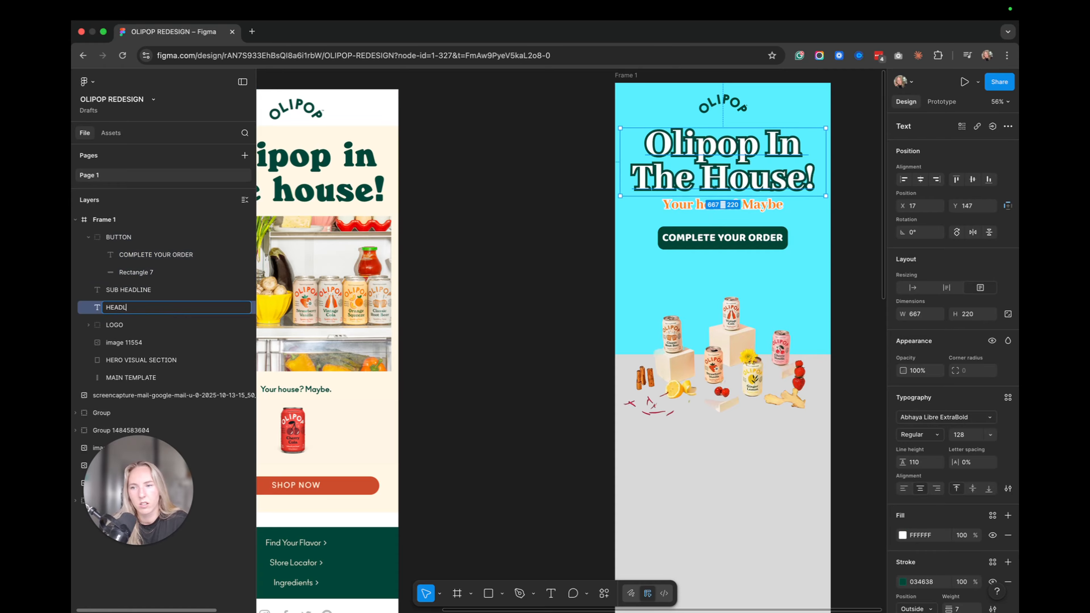
type("NE")
left_click(529, 335)
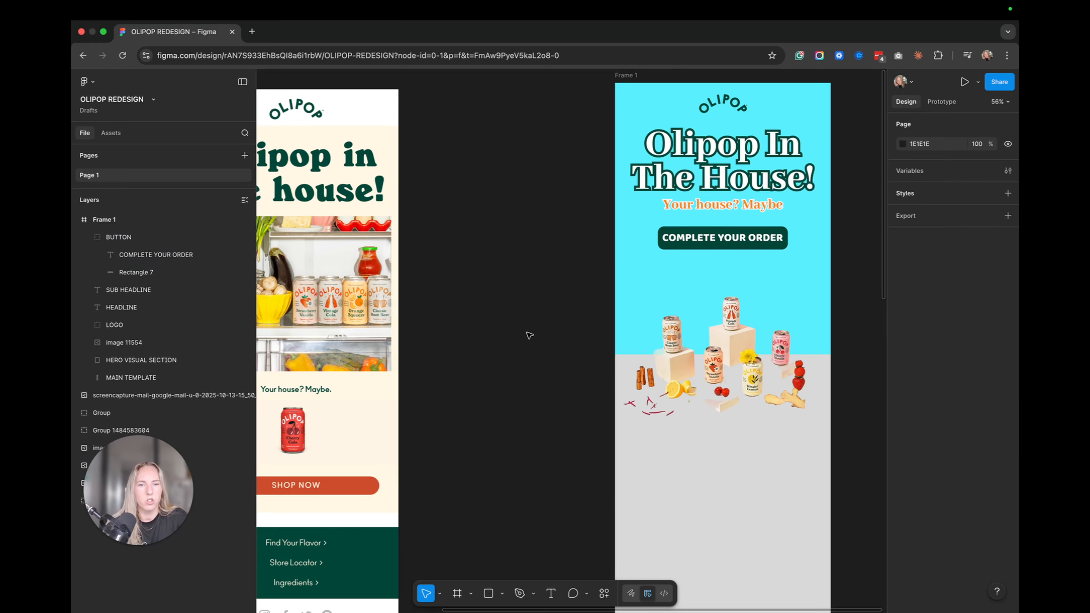
scroll(530, 336, "right", 1)
scroll(530, 335, "up", 1)
scroll(530, 335, "left", 1)
scroll(530, 335, "down", 1)
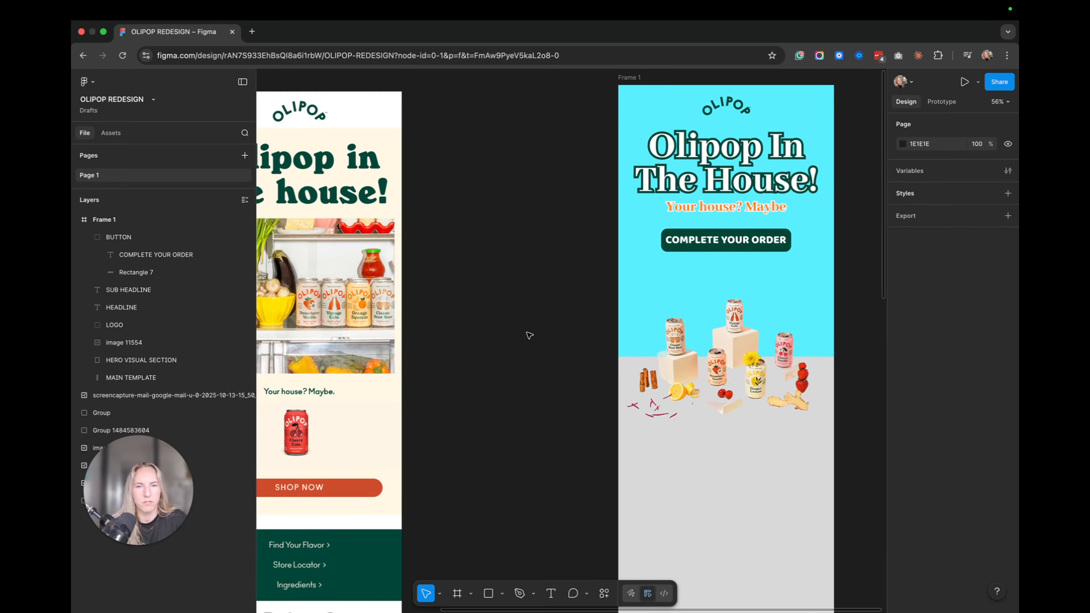
- Paste the cloud sky image into the frame and position it over the hero section at about X -277, Y 18
scroll(529, 335, "right", 2)
scroll(529, 335, "up", 1)
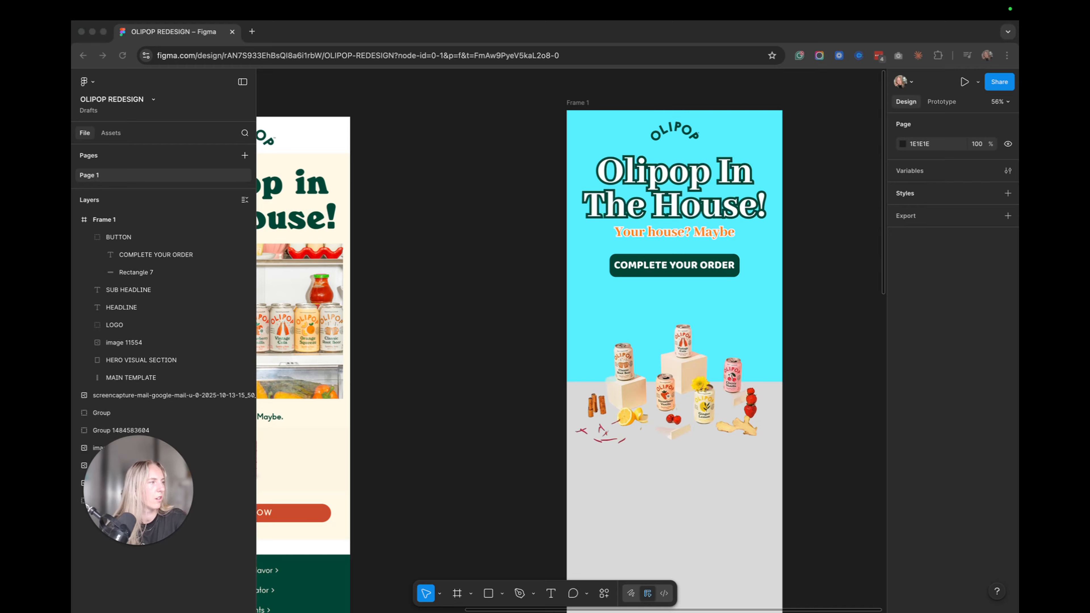
left_click(705, 260)
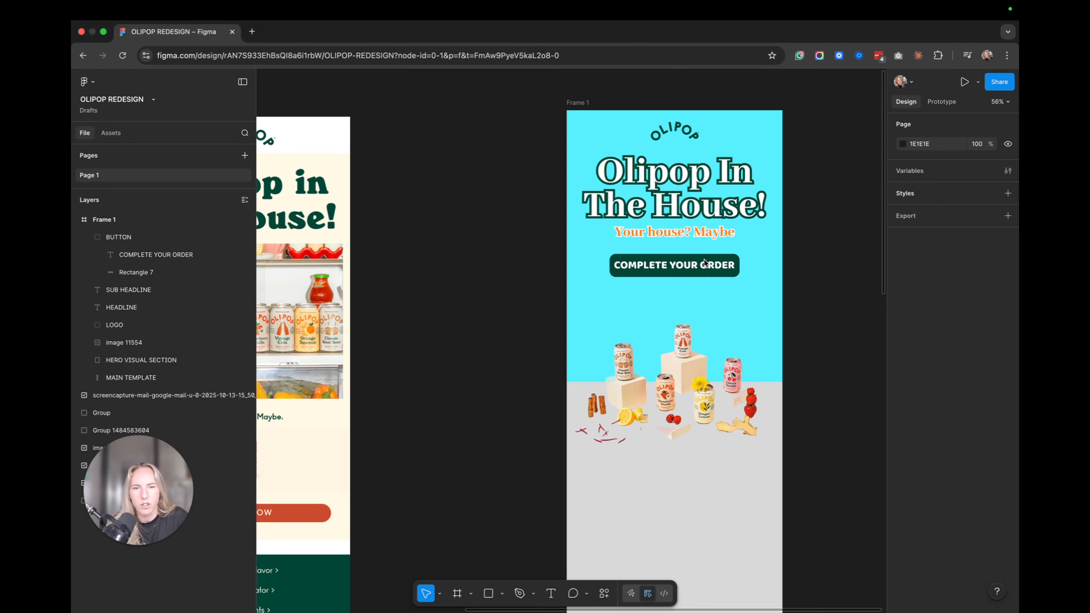
left_click(771, 329)
key("super+v")
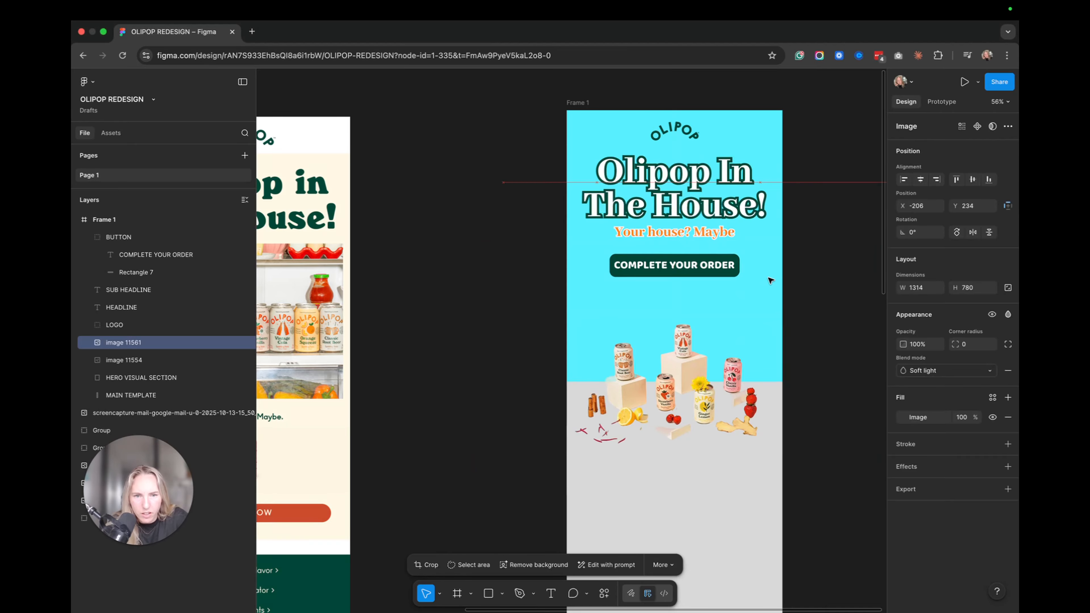
left_click_drag(737, 340, 748, 217)
scroll(737, 353, "right", 2)
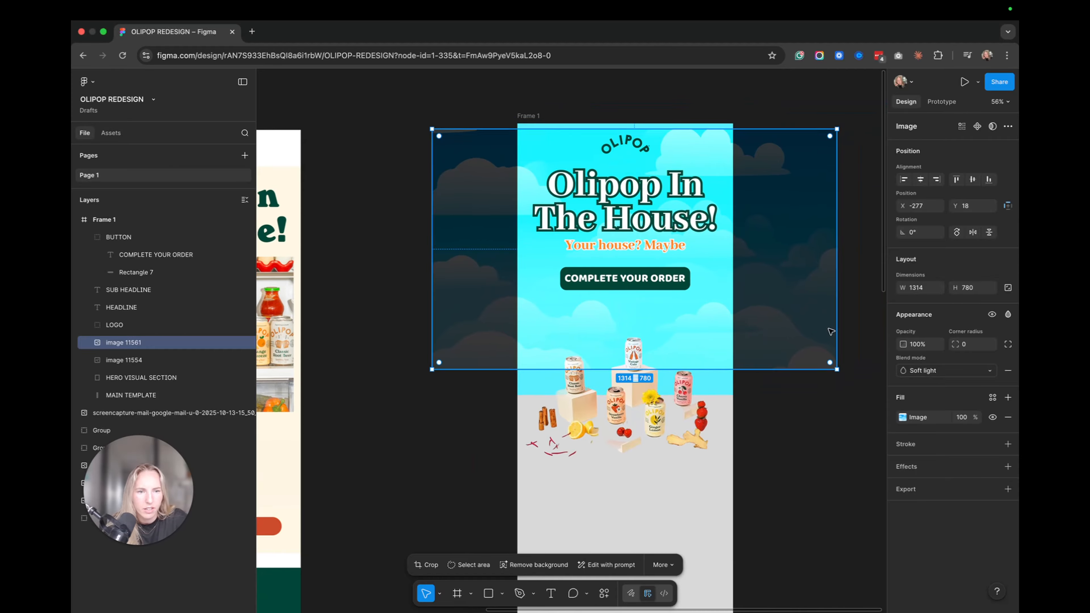
- Set the cloud image's blend mode to Normal and move it out beside the frame, aligned with the frame's upper edge
left_click(991, 372)
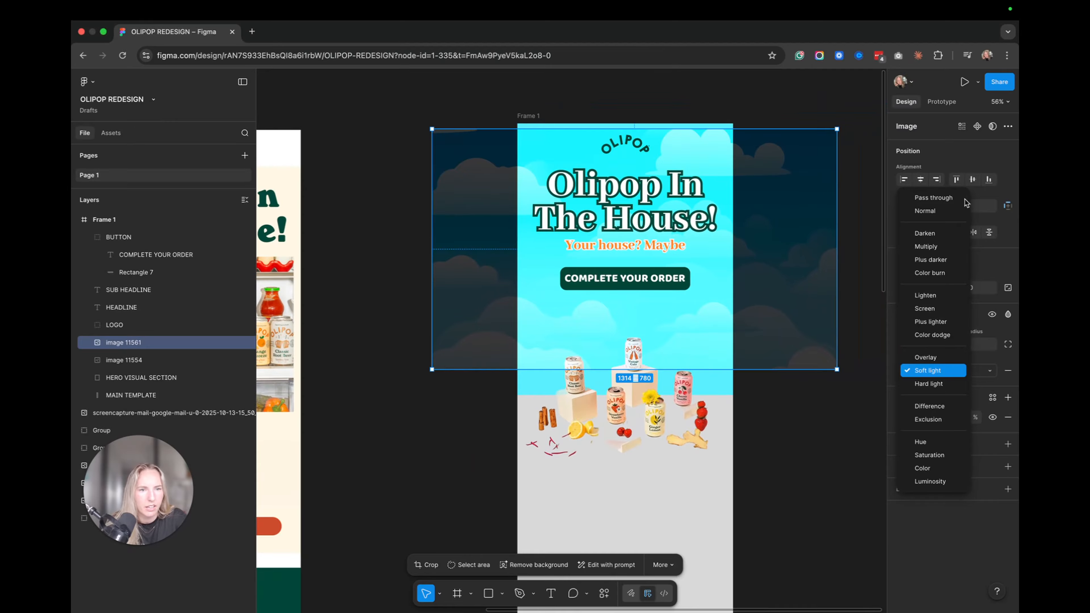
left_click(928, 211)
left_click_drag(785, 254, 603, 260)
scroll(605, 260, "left", 6)
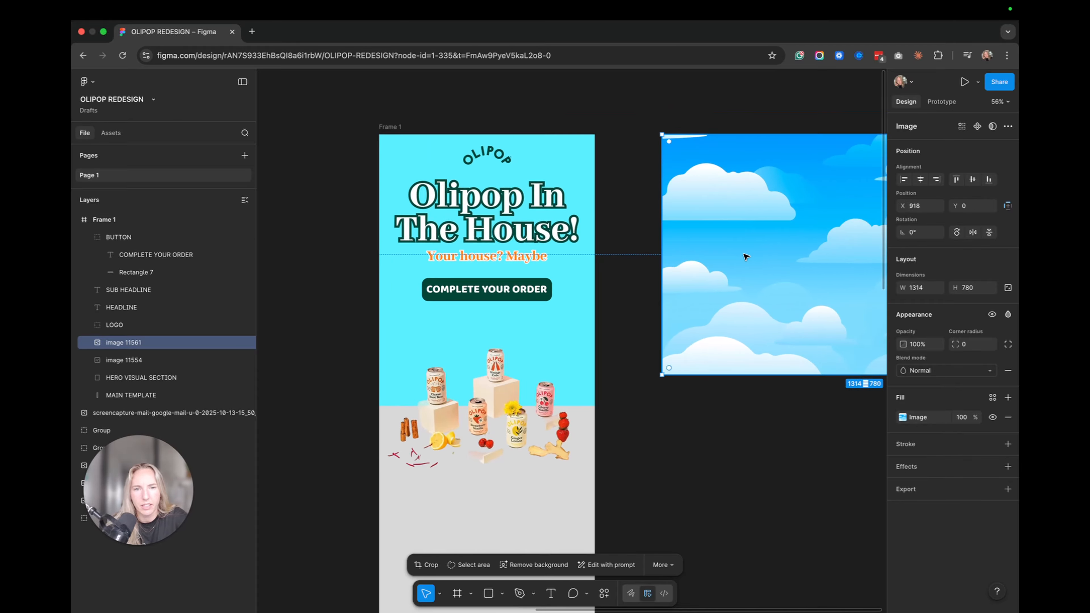
- Place a copy of the cloud image over the hero background at about X -357, Y 0, and set its blend mode to Overlay
left_click_drag(757, 254, 315, 232)
left_click(583, 206)
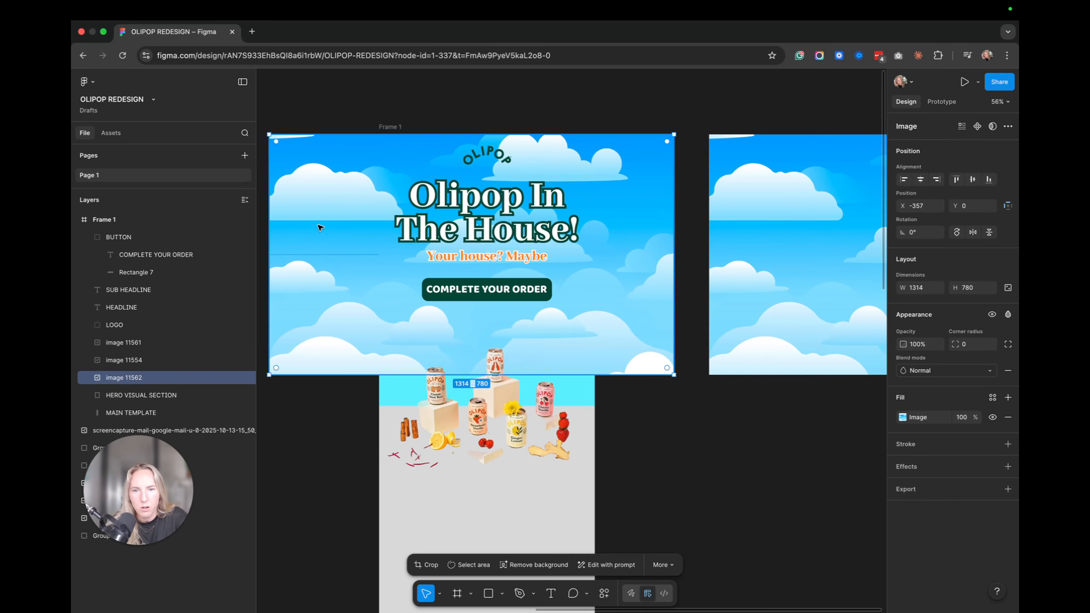
left_click(947, 371)
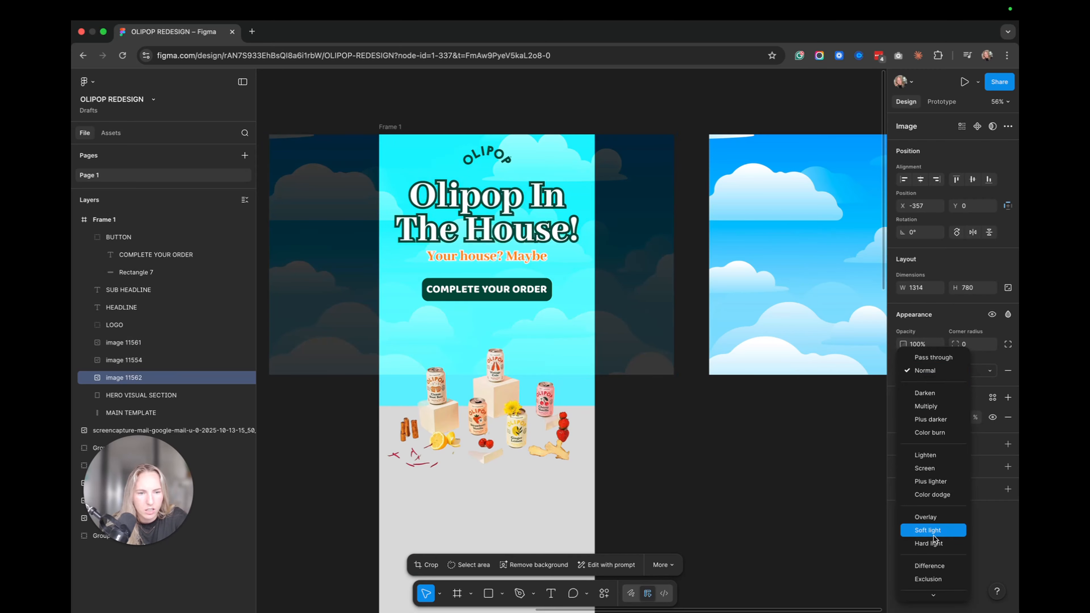
left_click(926, 517)
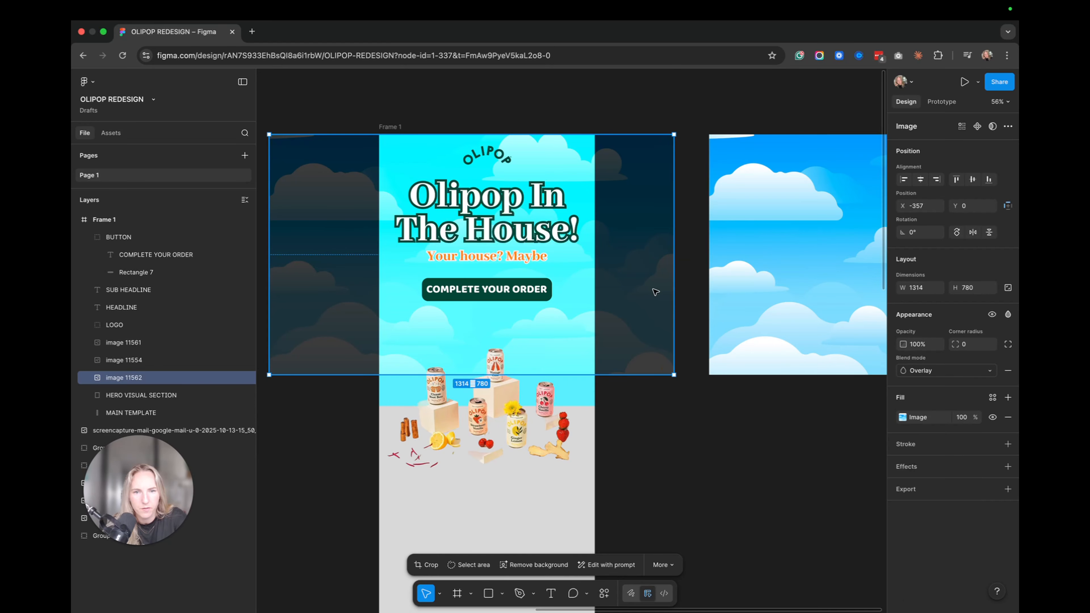
- Shift the hero cloud image to about X -339 and extend its height to about 876 toward the hero's lower edge
left_click_drag(655, 294, 661, 293)
scroll(661, 293, "left", 5)
scroll(661, 293, "down", 2)
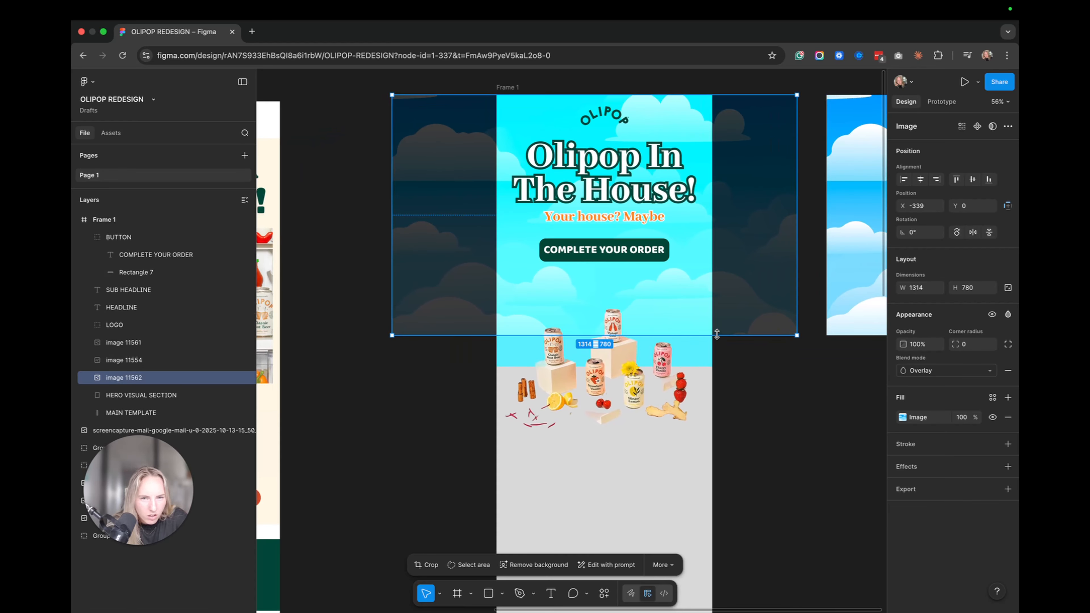
left_click_drag(717, 335, 717, 365)
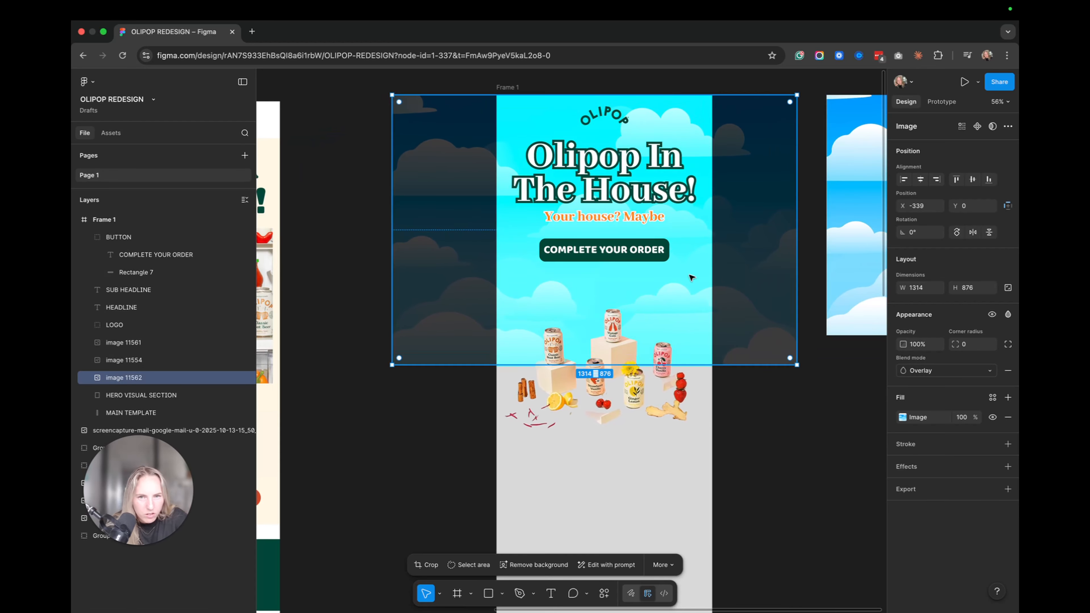
- Trim both sides of the hero cloud image to the frame edges, starting at X 0 with a width of 700
mouse_move(139, 383)
left_mouse_down()
mouse_move(140, 399)
mouse_move(137, 369)
left_mouse_up()
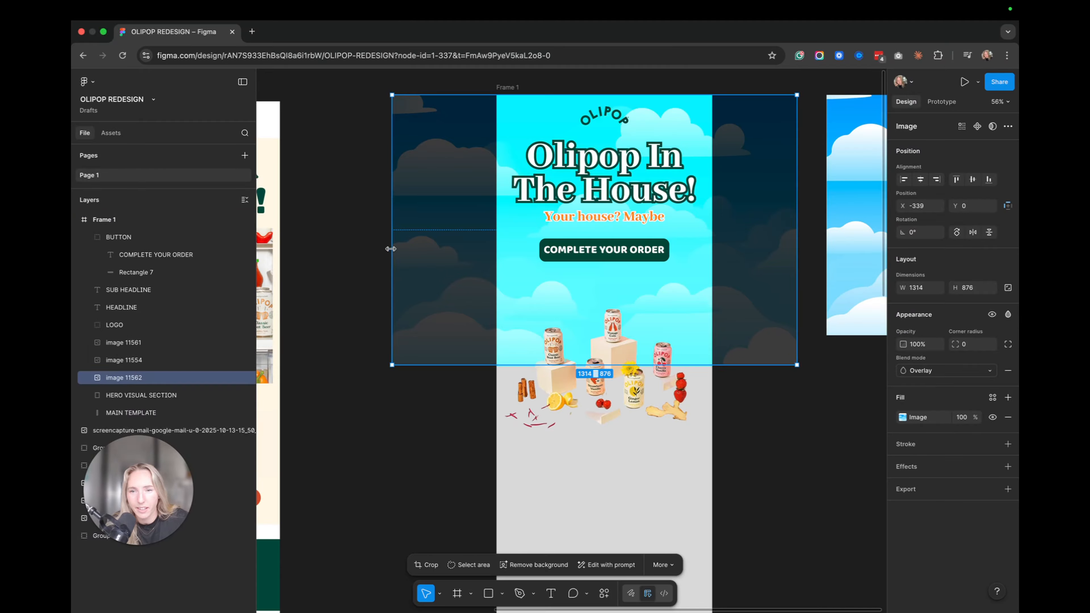
left_click_drag(392, 238, 497, 237)
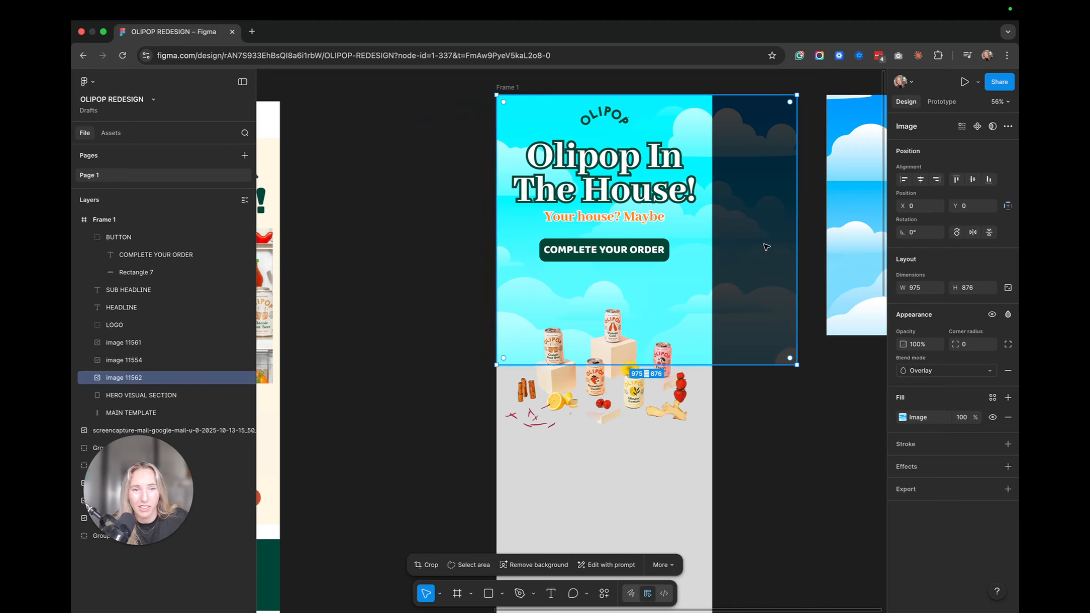
left_click_drag(797, 257, 711, 255)
left_click(758, 261)
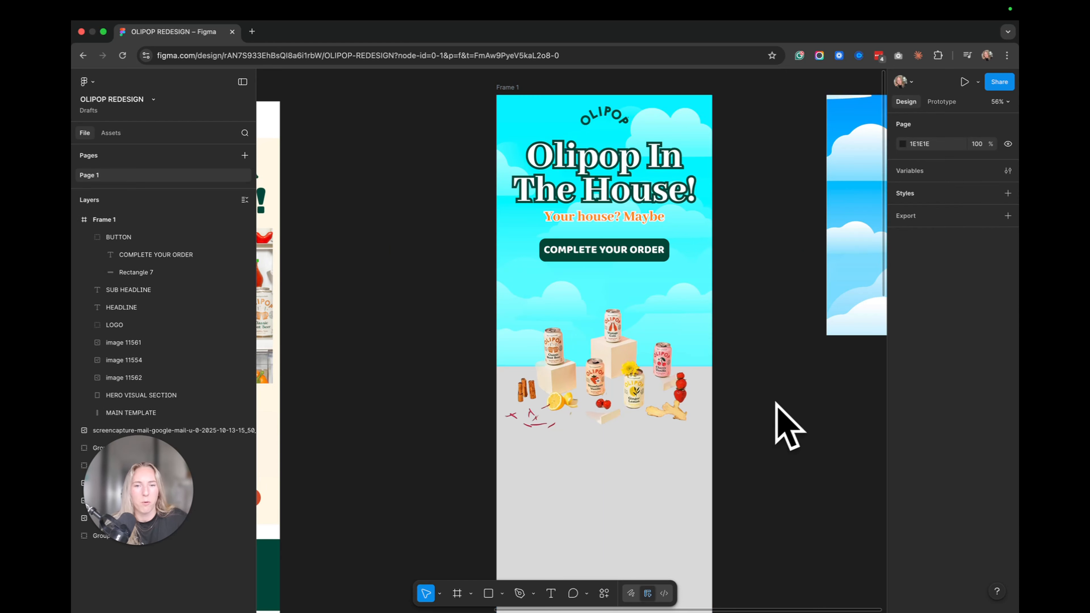
- Change the hero cloud image's blend mode to Hard light
left_click(688, 130)
left_click(903, 344)
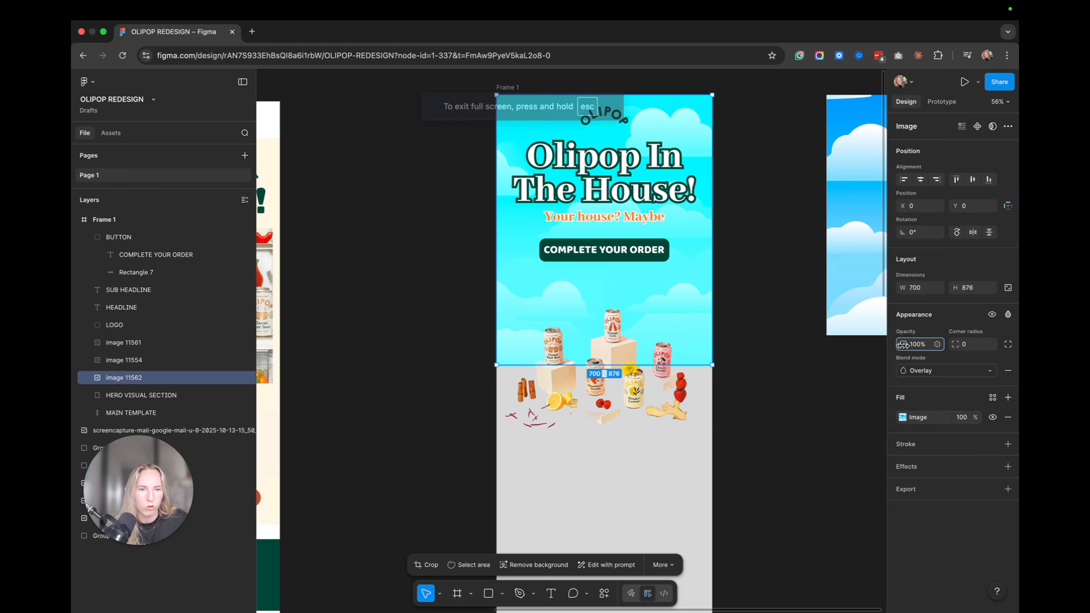
left_click(931, 372)
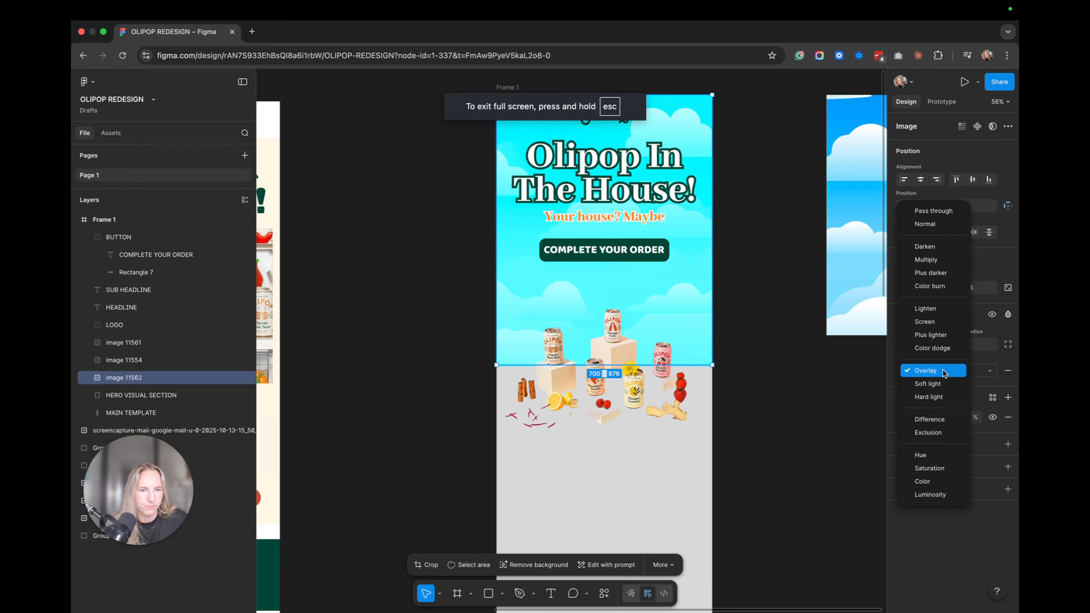
left_click(934, 397)
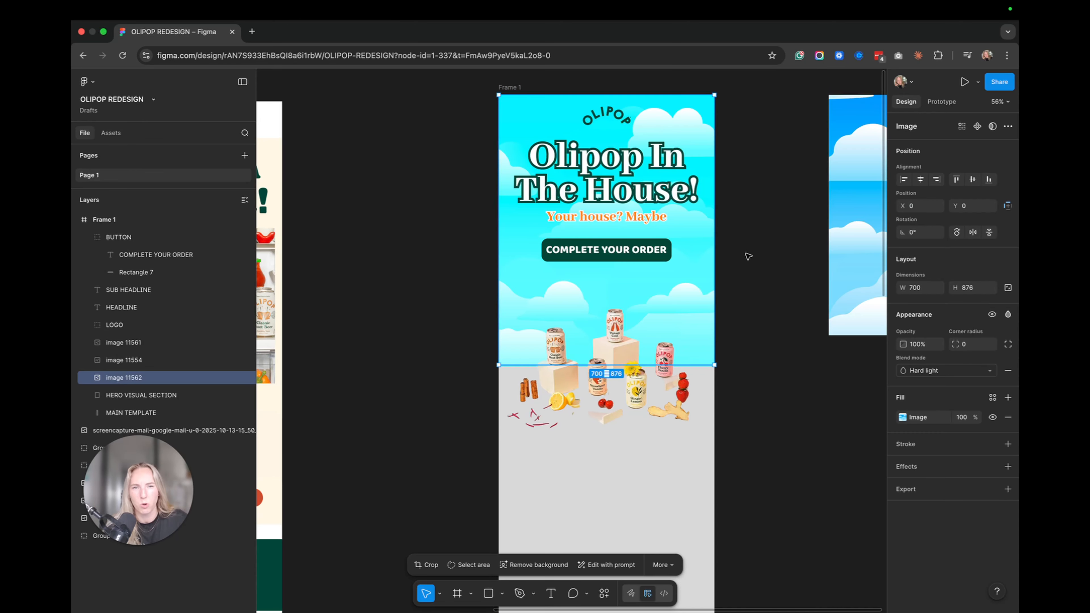
left_click(765, 291)
- Extend the hero cloud image's height to about 881 so it meets the grey area
left_click(693, 345)
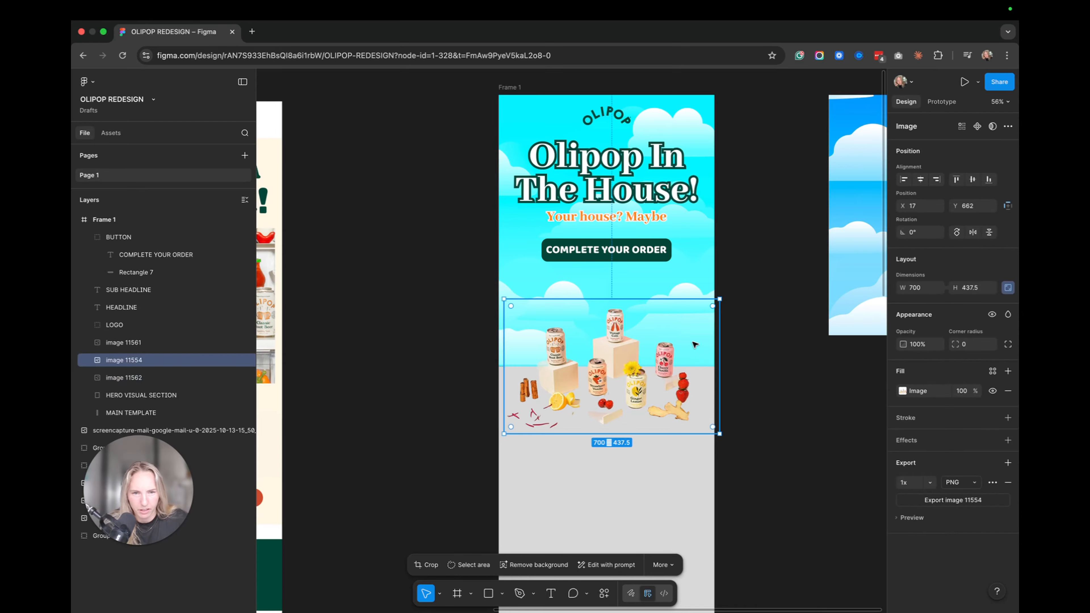
left_click(698, 288)
left_click_drag(690, 367, 689, 373)
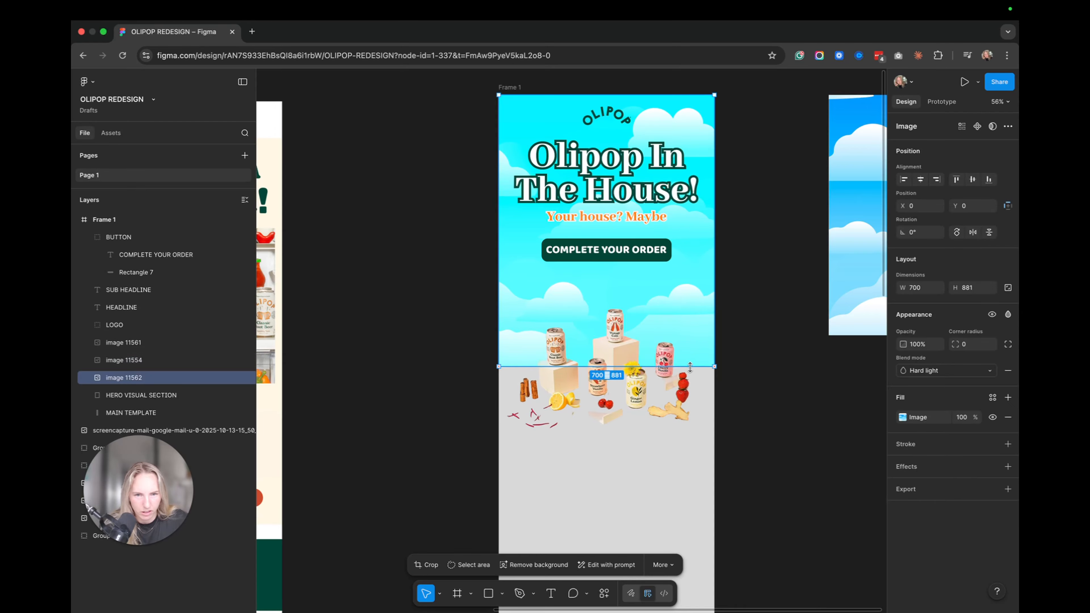
left_click(740, 368)
scroll(740, 369, "left", 3)
scroll(741, 369, "right", 1)
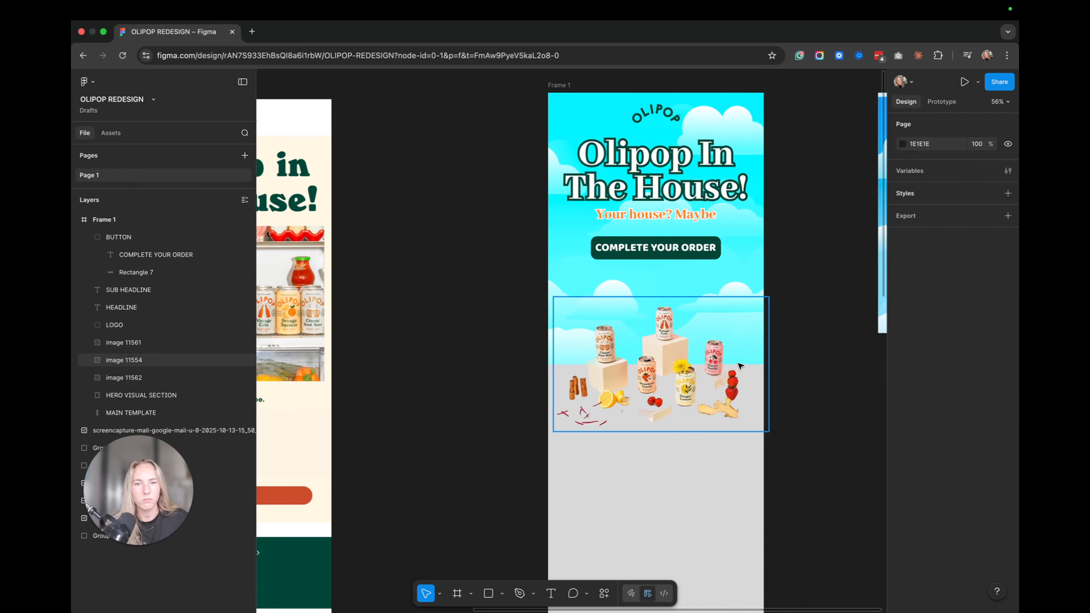
- Add a drop shadow to the product image with X 22, Y 9, blur 9.4 and 40% black
left_click(628, 370)
scroll(628, 371, "right", 1)
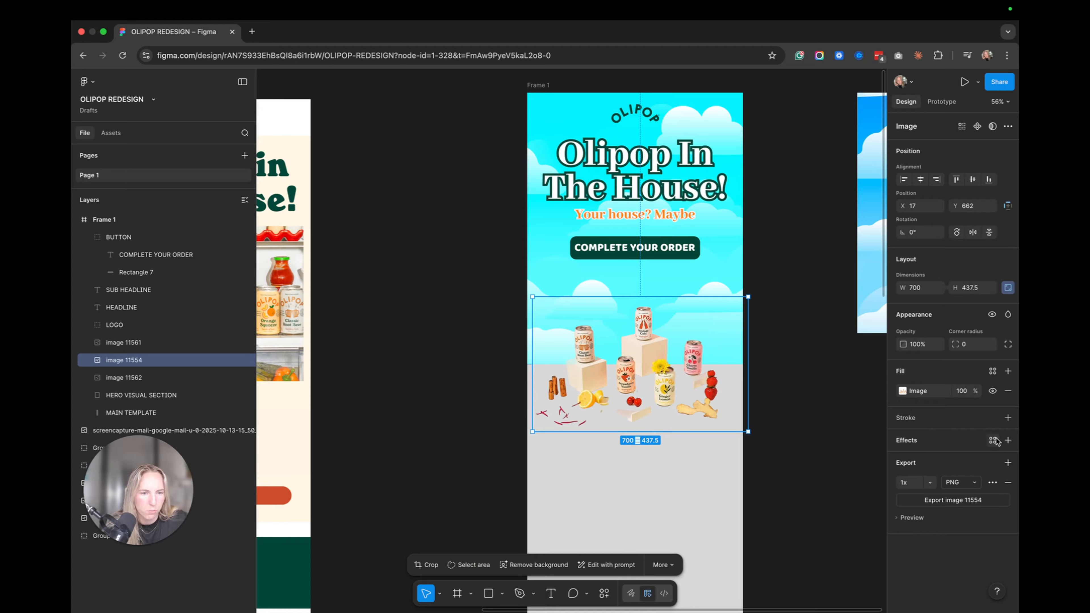
left_click(1008, 441)
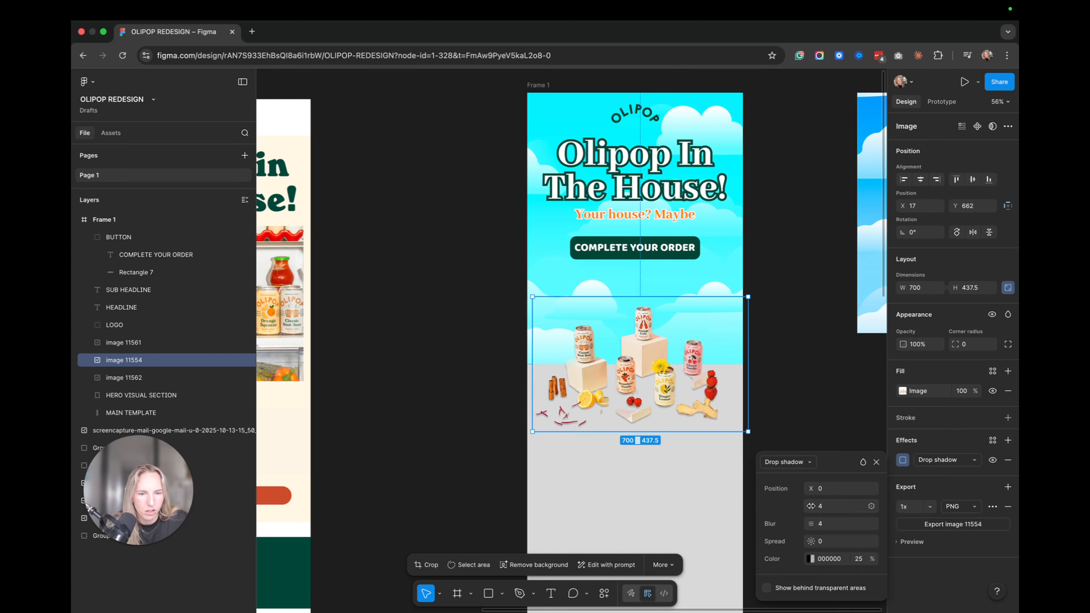
left_click_drag(811, 506, 818, 507)
left_click_drag(811, 490, 810, 524)
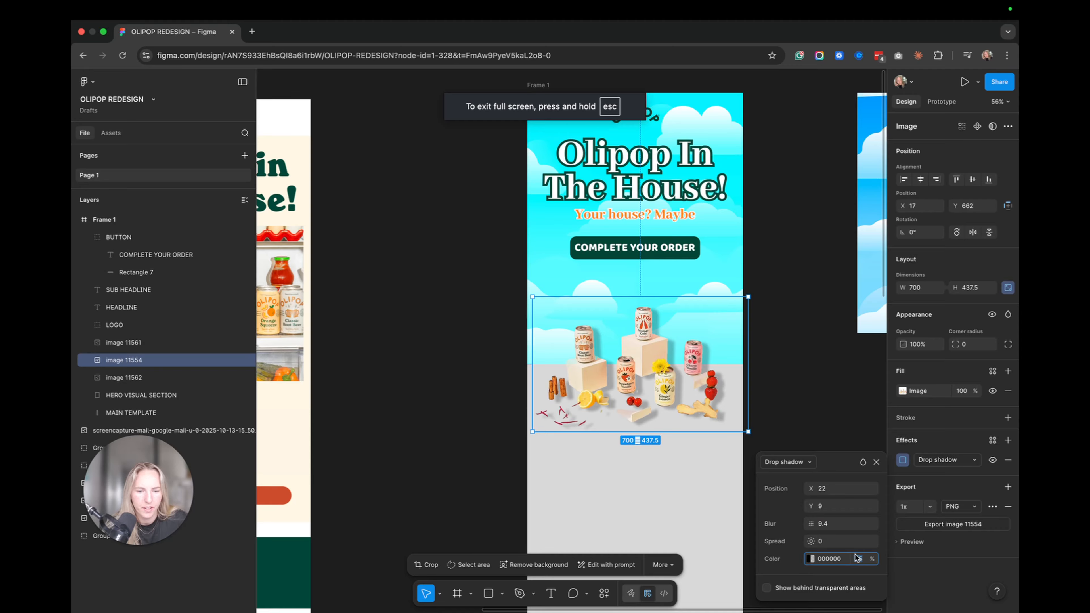
type("40")
key("Return")
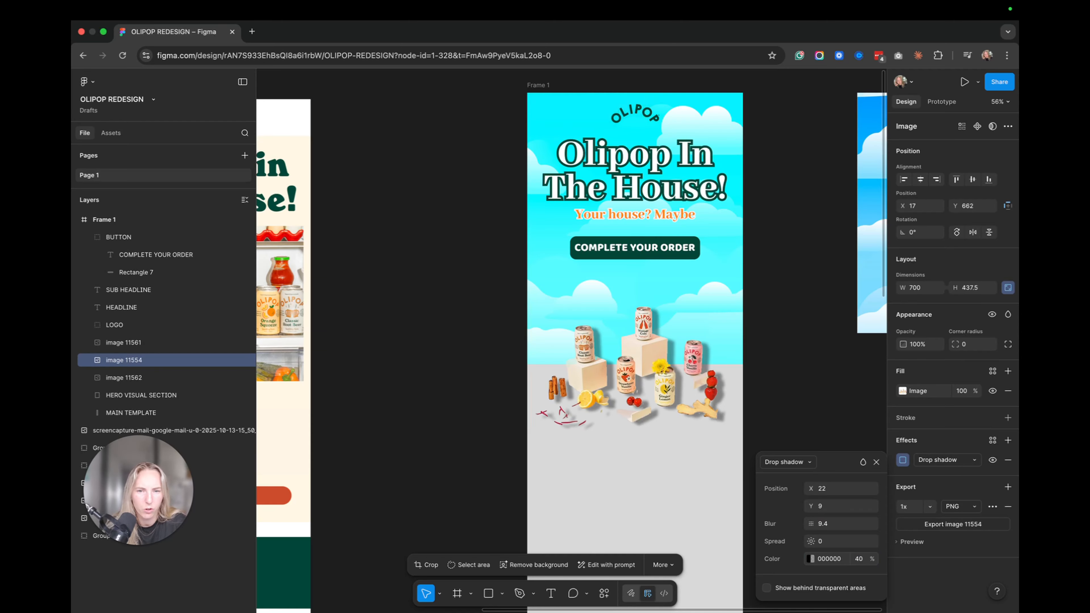
left_click(840, 394)
- Move the shadowed product image layer below the HERO VISUAL SECTION layer
left_click(649, 378)
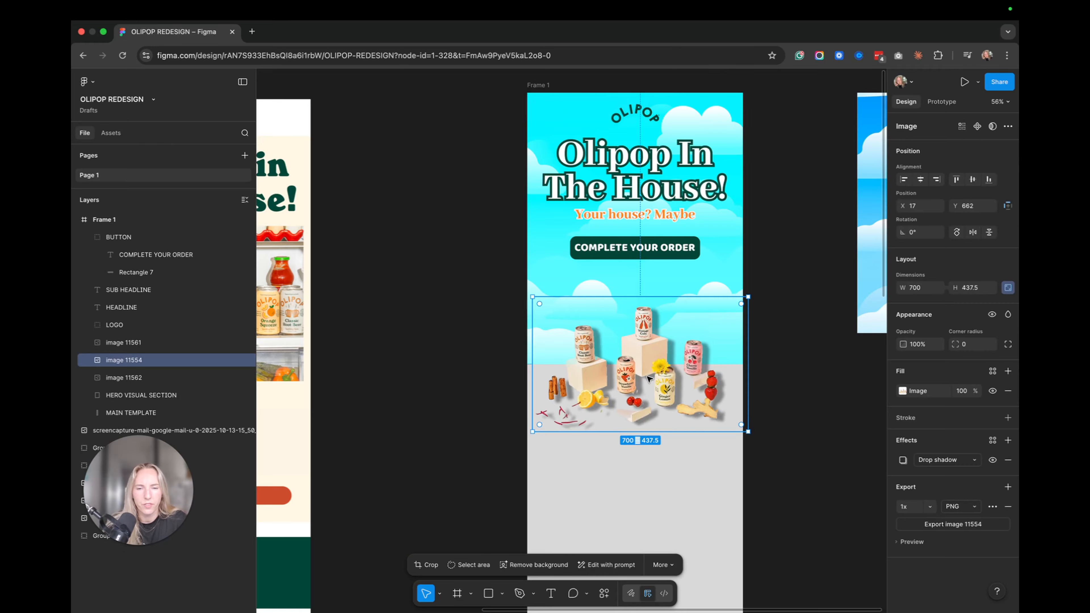
left_click_drag(648, 384, 648, 383)
left_click(793, 389)
scroll(800, 386, "down", 2)
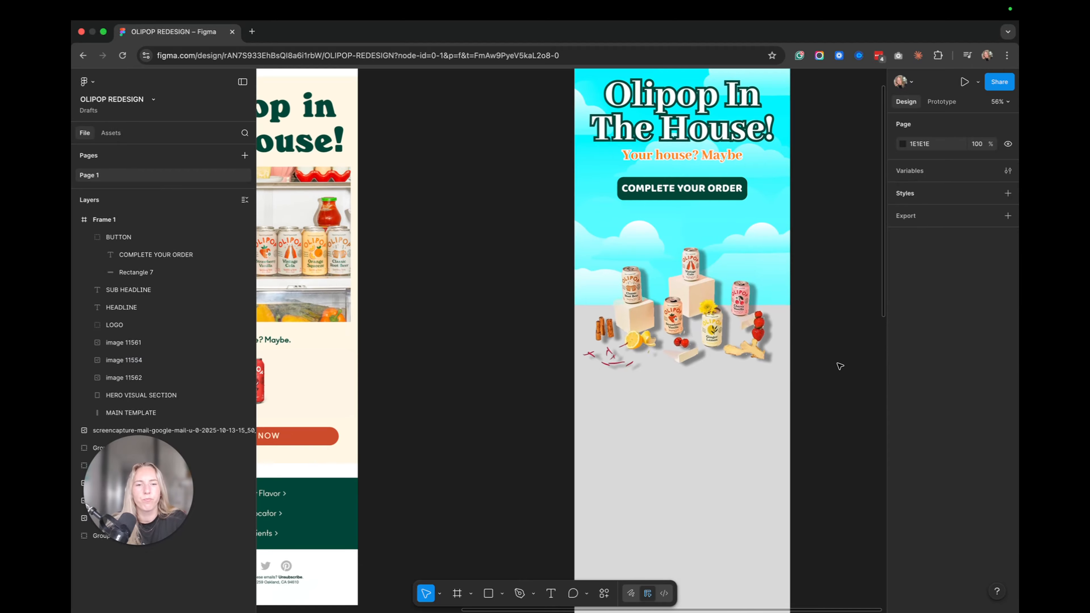
scroll(840, 366, "right", 5)
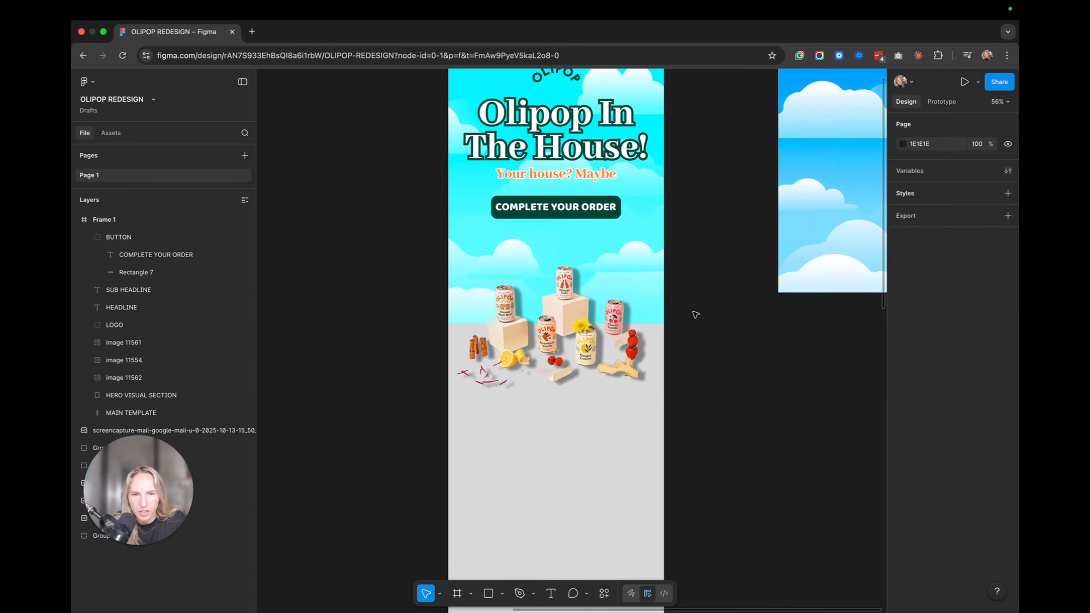
left_click(644, 281)
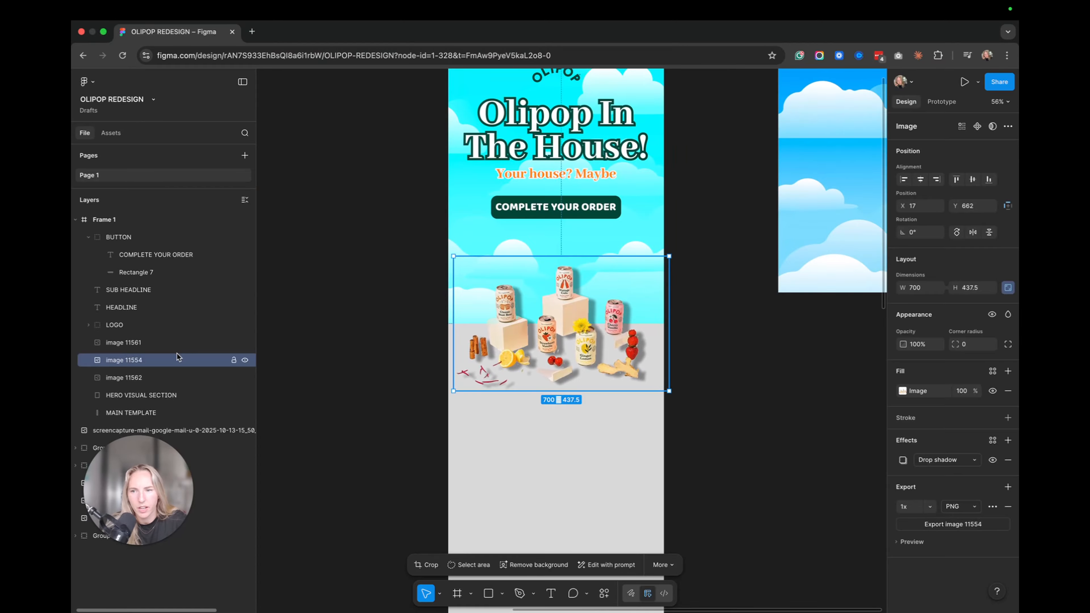
left_click_drag(135, 368, 138, 400)
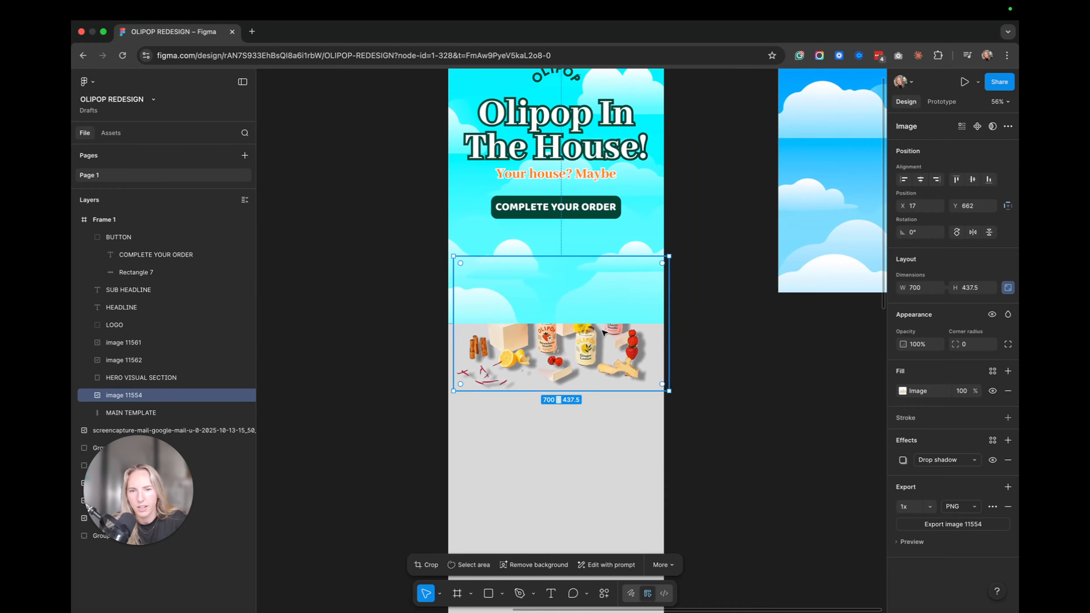
- Paste a copy of the product image, remove its drop shadow, and place it over the original at X 17, Y 662
left_click(776, 356)
key("super+v")
left_click_drag(587, 360, 819, 408)
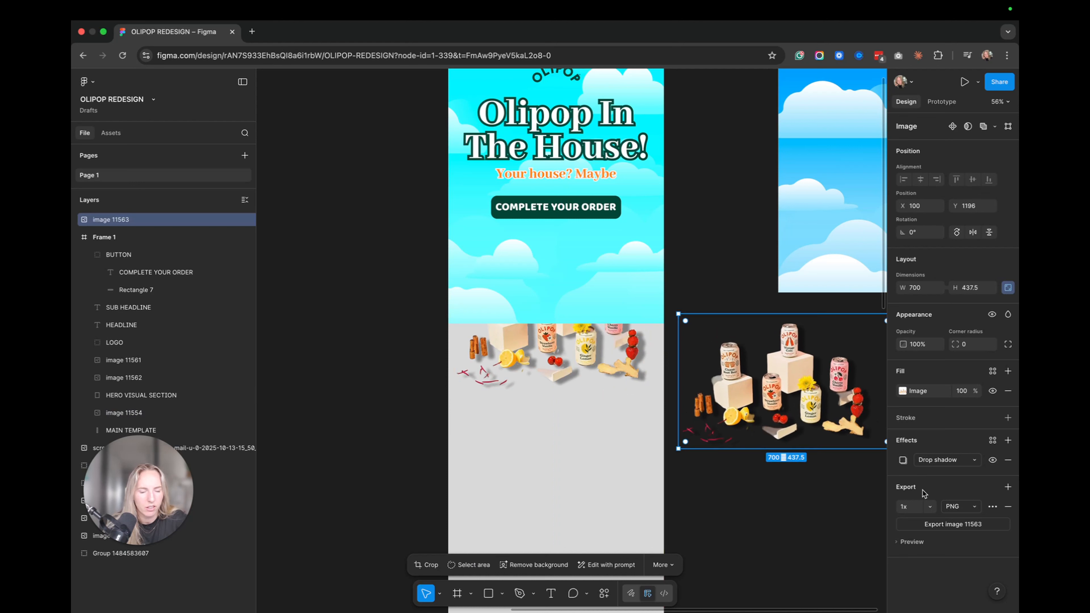
left_click(1008, 461)
left_click_drag(792, 404, 565, 341)
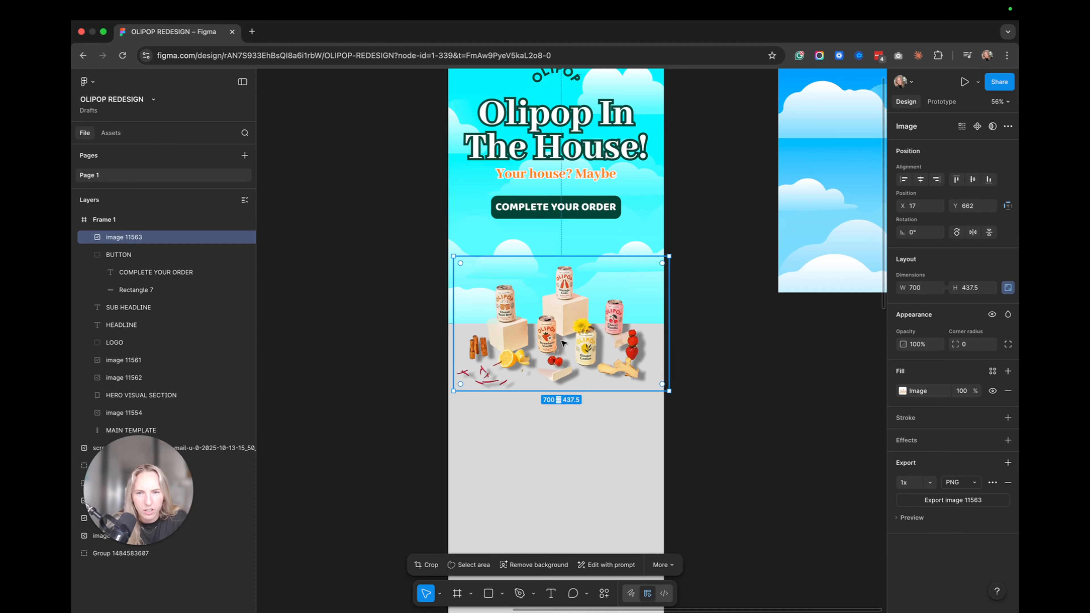
left_click(700, 399)
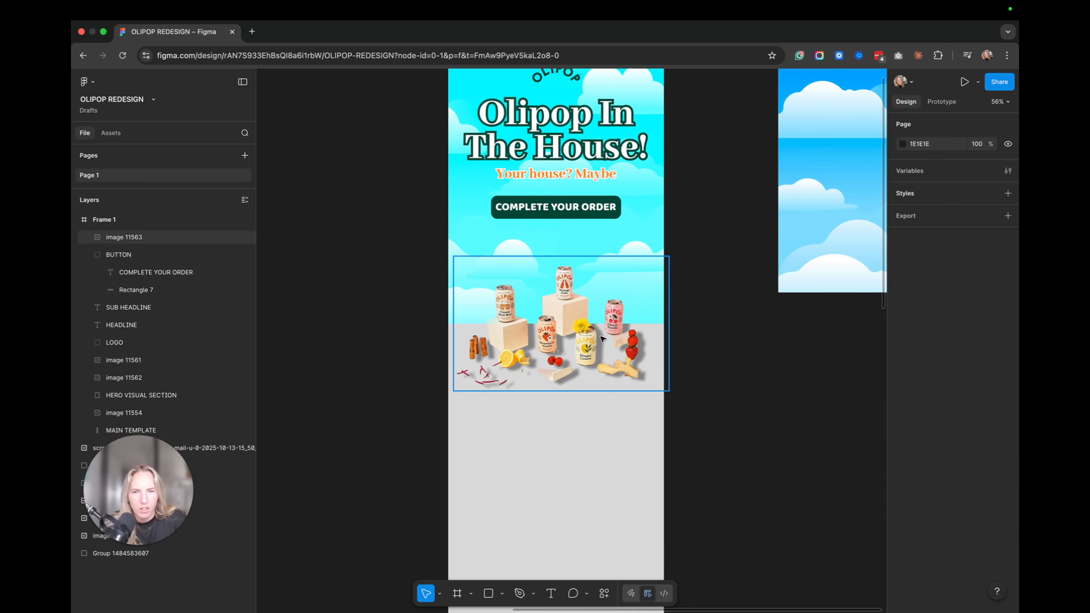
scroll(602, 339, "left", 2)
scroll(603, 339, "down", 1)
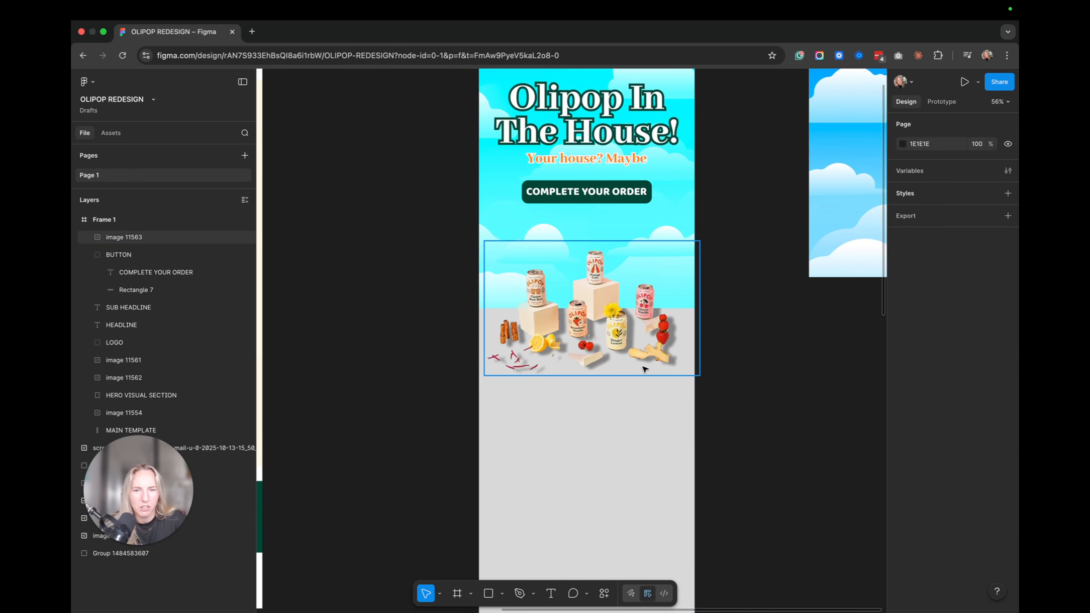
scroll(646, 370, "up", 2)
scroll(669, 357, "down", 1)
left_click(693, 341)
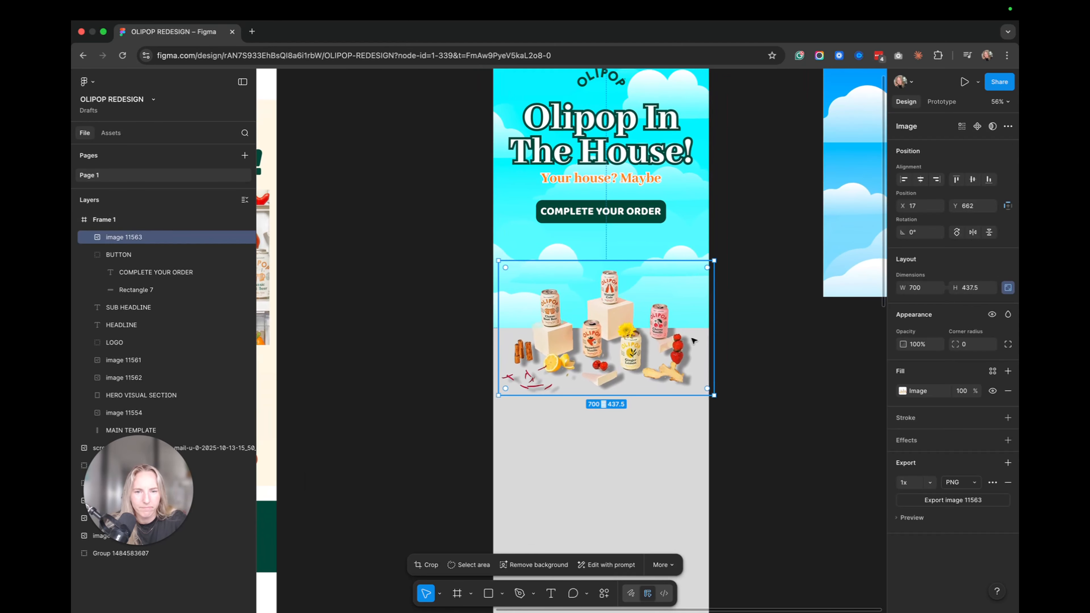
left_click_drag(736, 362, 684, 337)
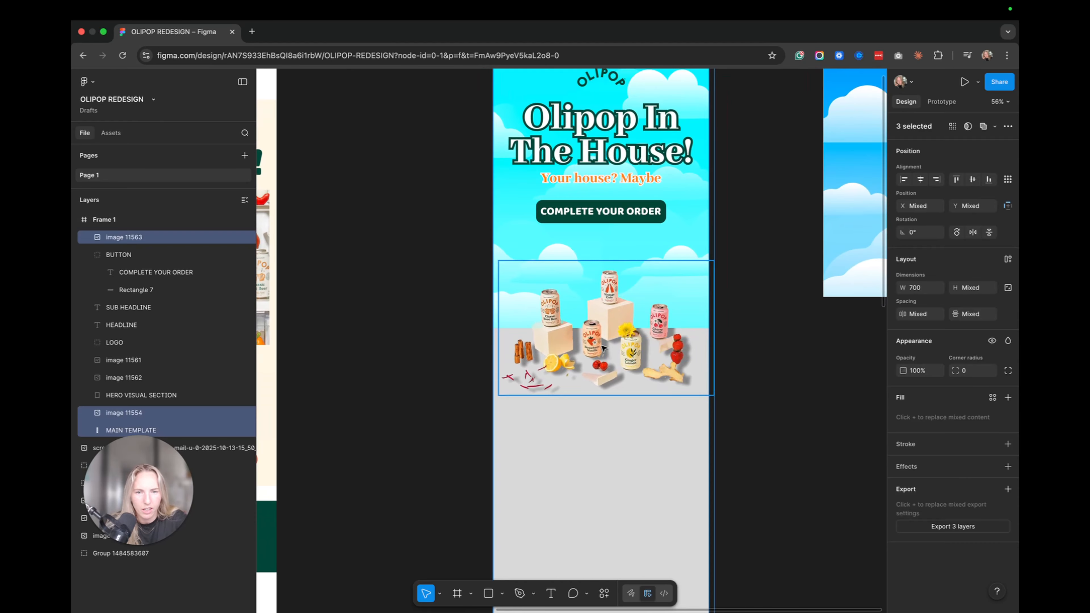
left_click_drag(603, 347, 604, 347)
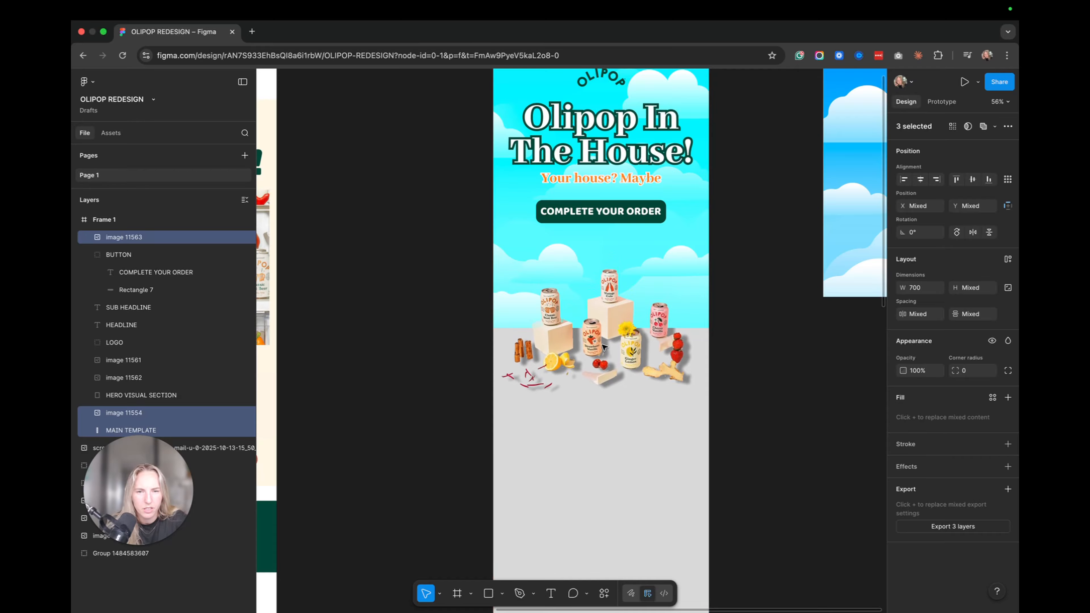
- Reduce the hero cloud image and the HERO VISUAL SECTION rectangle to a height of 696
left_click_drag(708, 321, 657, 270)
left_click(719, 322)
left_click(702, 254)
left_click(696, 315)
left_click(686, 256)
scroll(657, 271, "up", 5)
scroll(669, 279, "down", 3)
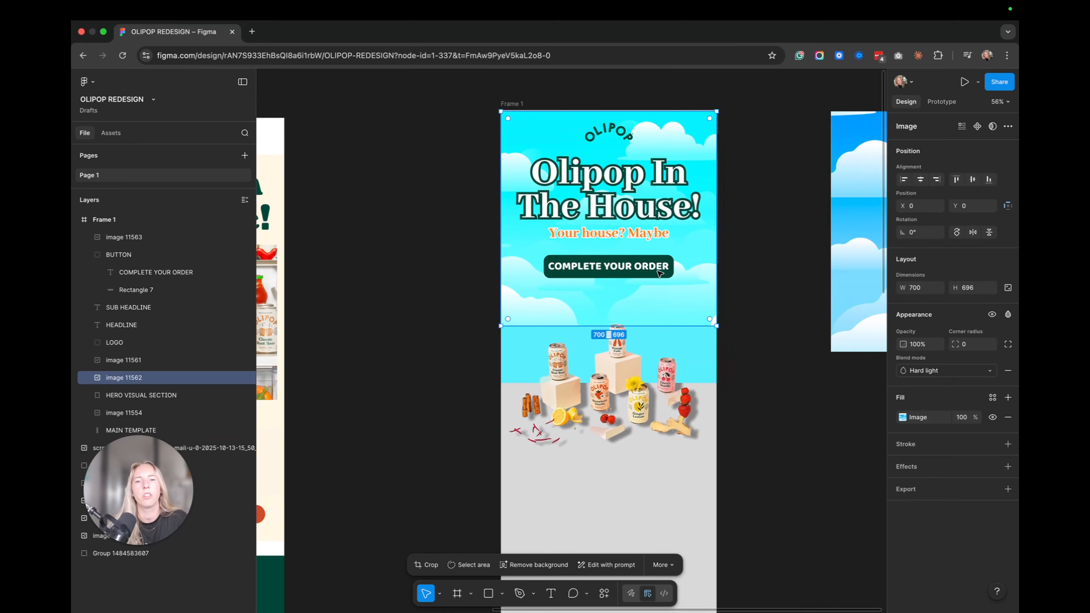
left_click(704, 333)
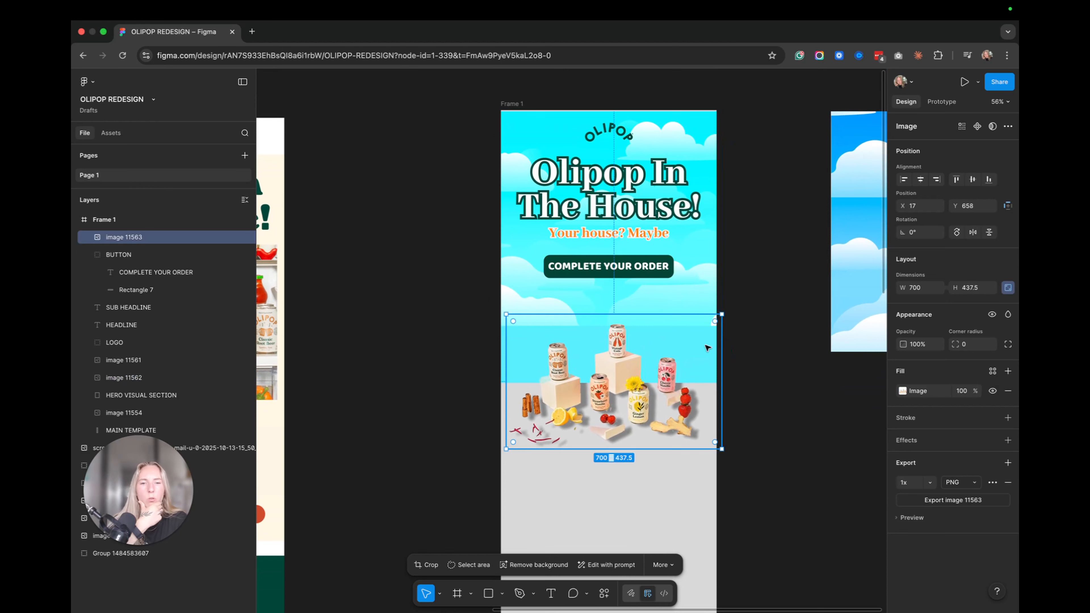
left_click_drag(693, 359, 693, 361)
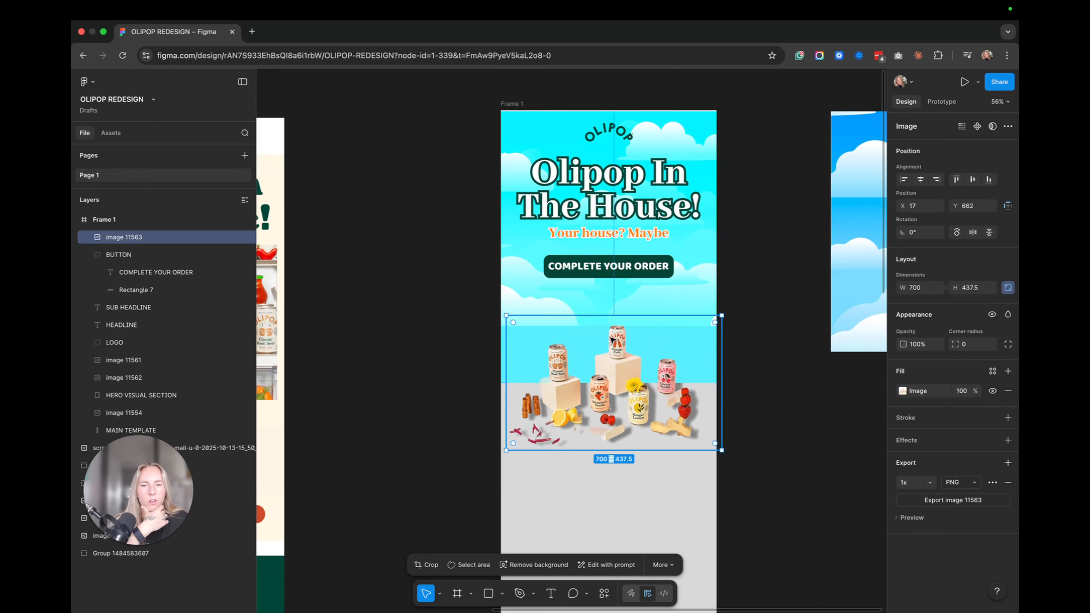
left_click(504, 348)
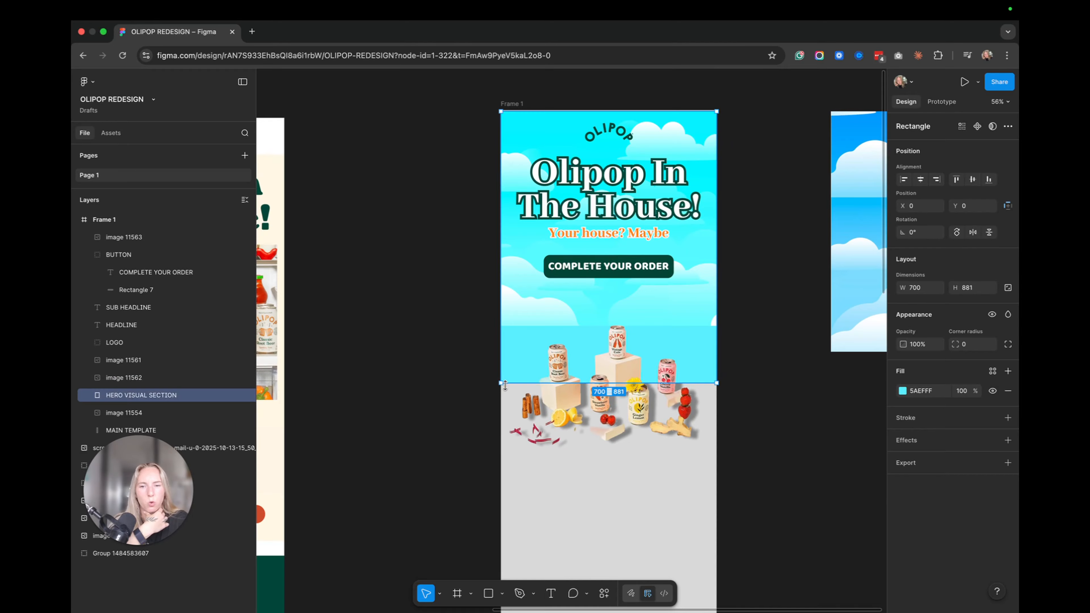
left_click_drag(503, 383, 500, 326)
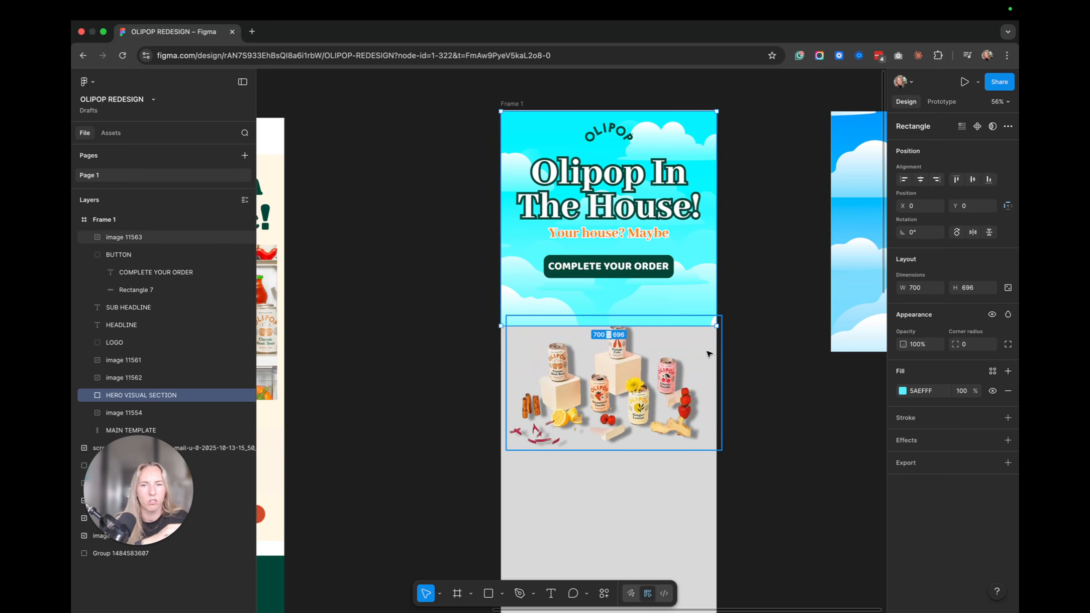
left_click(742, 164)
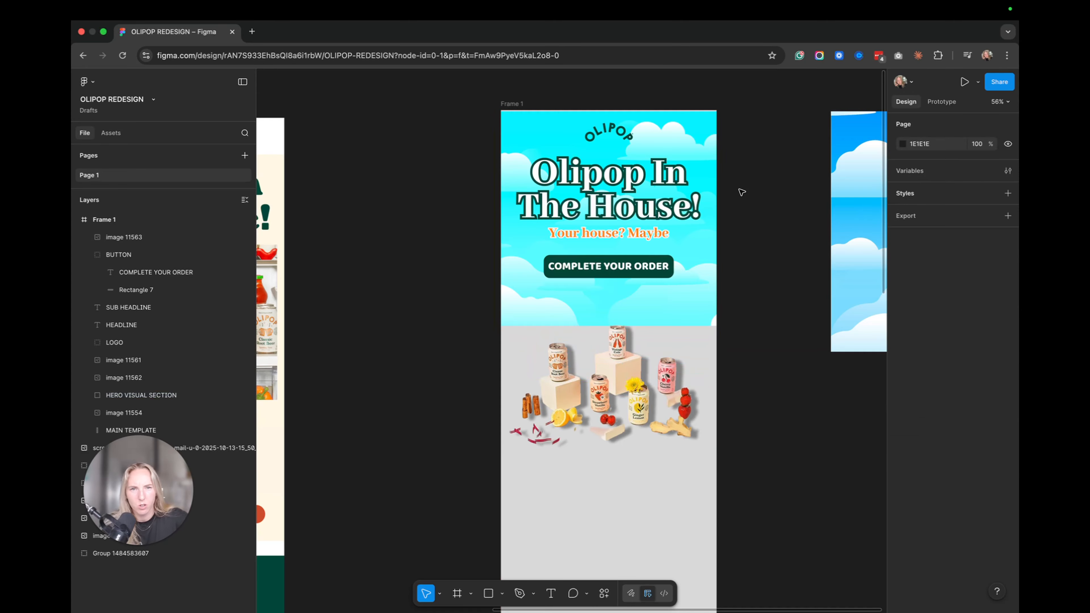
- Move both product image layers up together to Y 558 so the cans overlap the lower clouds
left_click(622, 382)
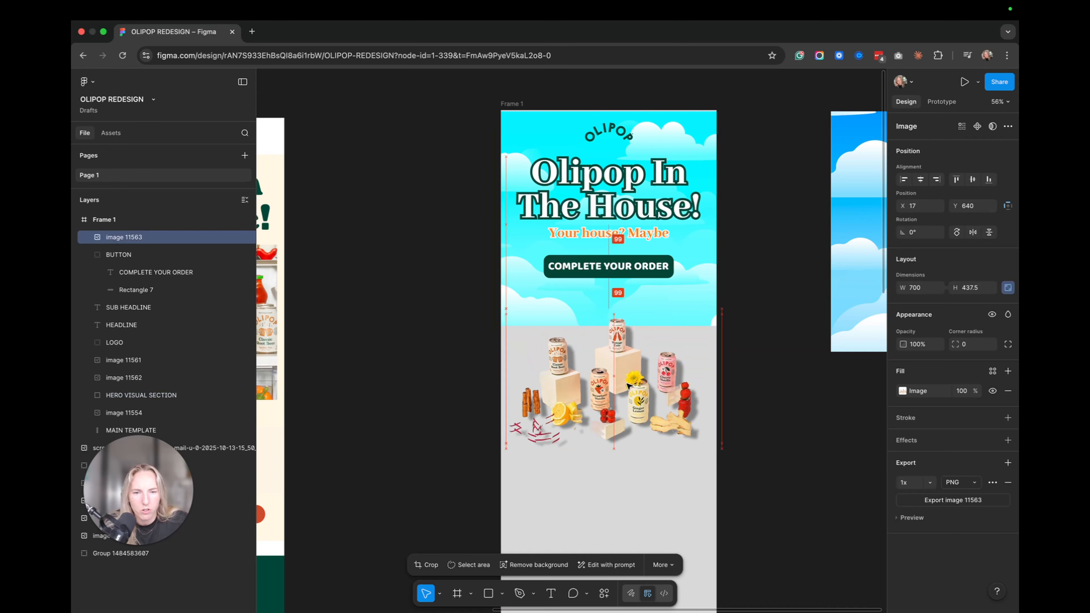
left_click_drag(757, 414, 687, 388)
left_click_drag(596, 386, 592, 356)
left_click(743, 124)
- Bring the MAIN TEMPLATE rectangle's top edge back down to the top of Frame 1
left_click(654, 80)
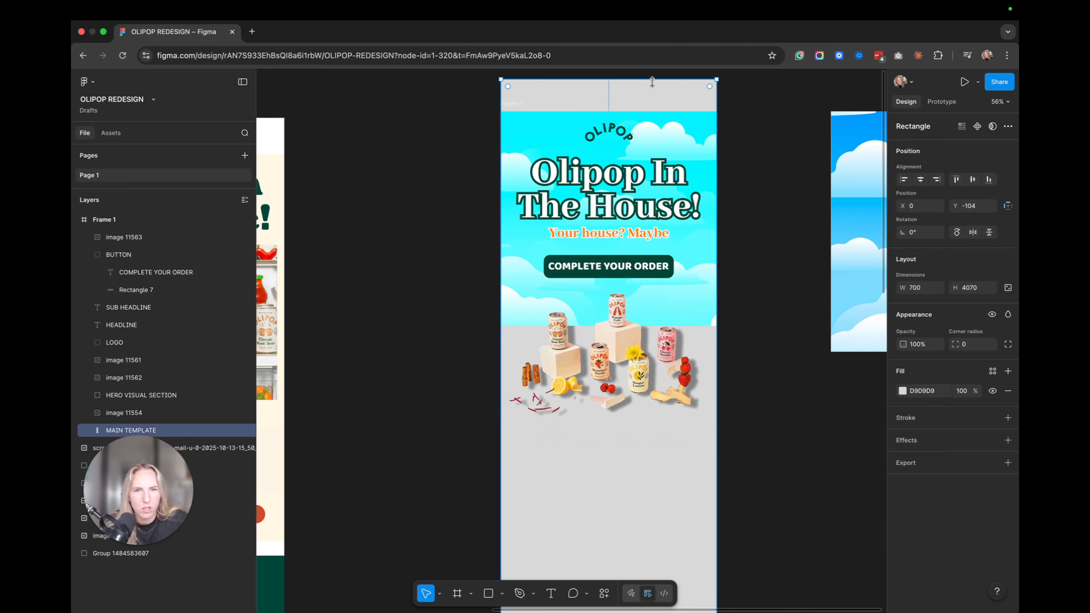
left_click_drag(654, 80, 655, 114)
left_click(807, 294)
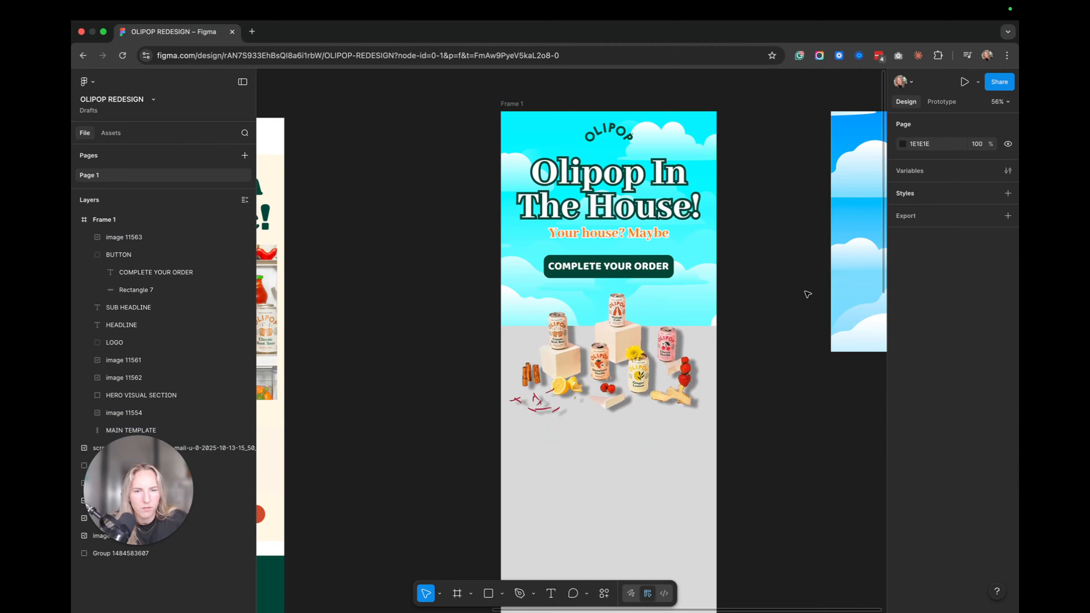
- Draw a full-width rectangle in the email body, about 700 by 580, with its top edge at Y 953
scroll(659, 377, "down", 4)
scroll(659, 377, "up", 4)
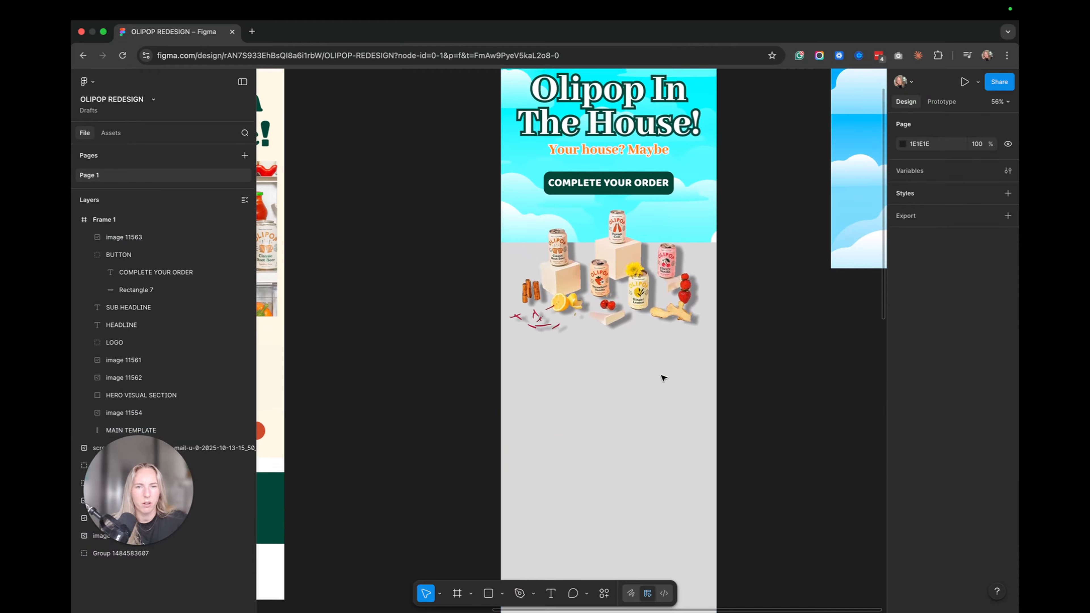
scroll(660, 381, "down", 5)
scroll(650, 356, "down", 5)
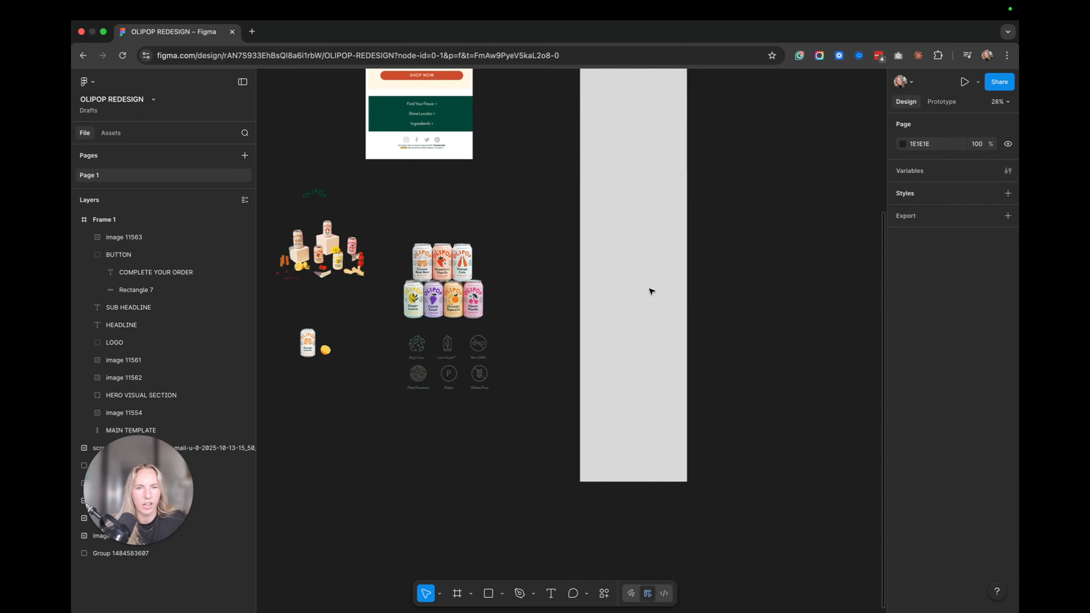
scroll(659, 291, "up", 5)
scroll(650, 314, "up", 5)
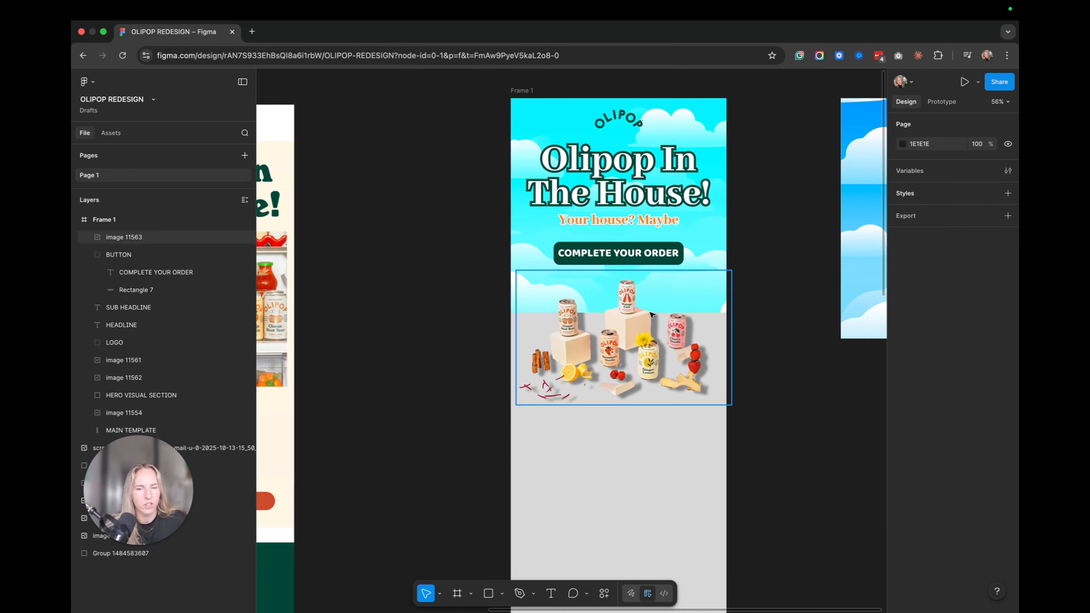
key("t")
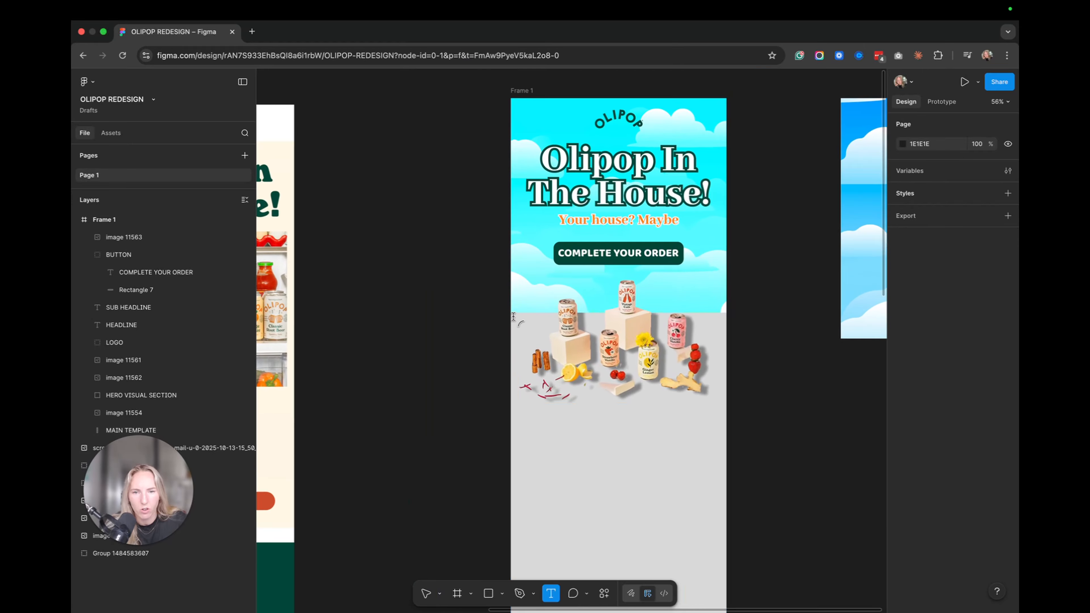
key("v")
key("r")
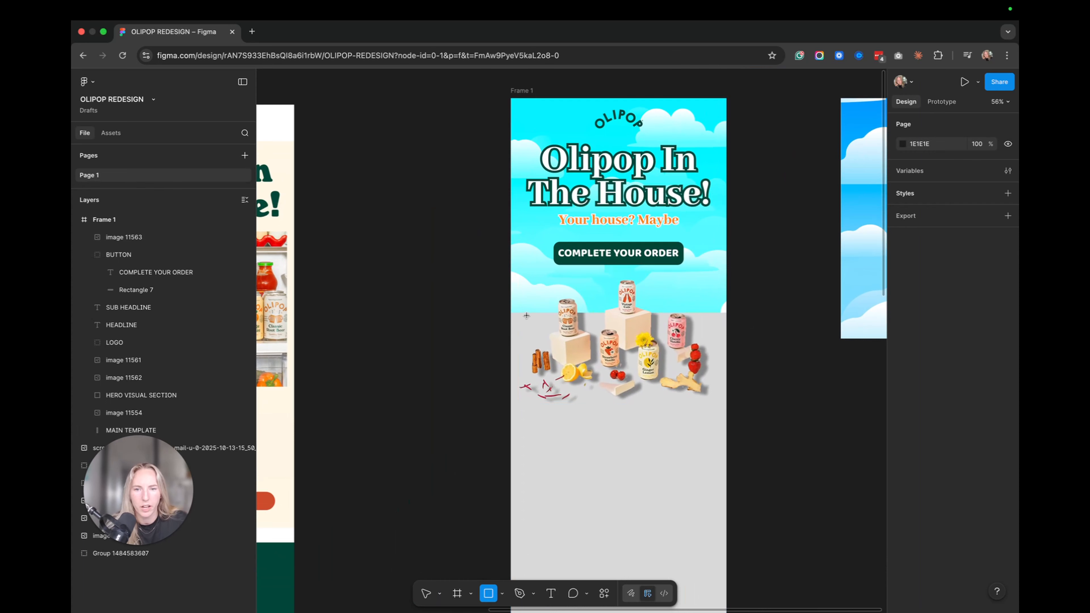
left_click_drag(510, 313, 726, 558)
left_click_drag(631, 302, 634, 379)
- Extend the hero cloud image's lower edge to a height of 769 behind the product cans
left_click(512, 298)
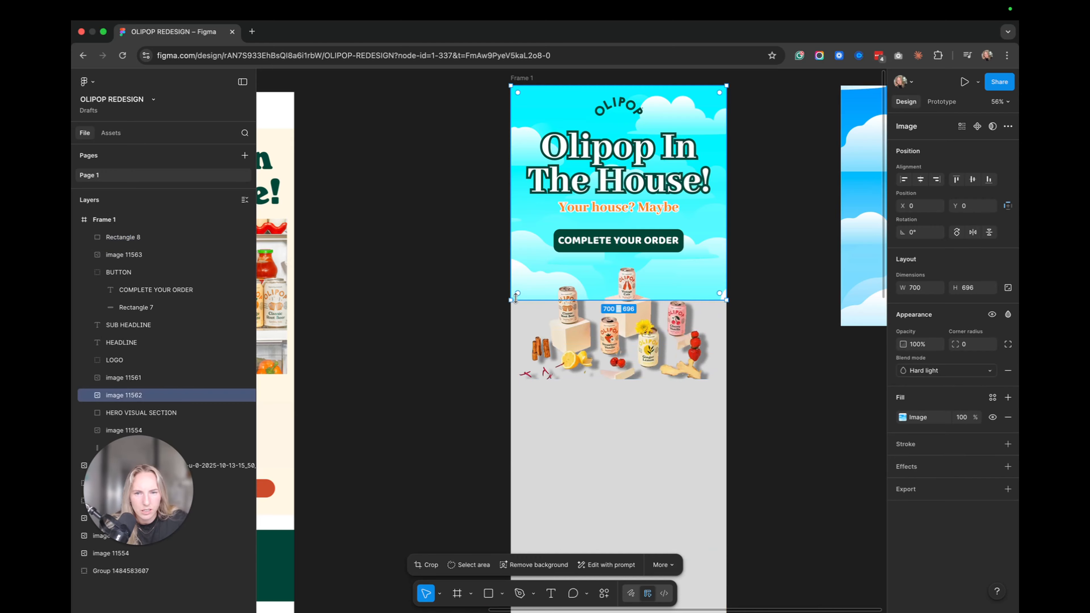
left_click_drag(514, 302, 532, 316)
left_click(746, 299)
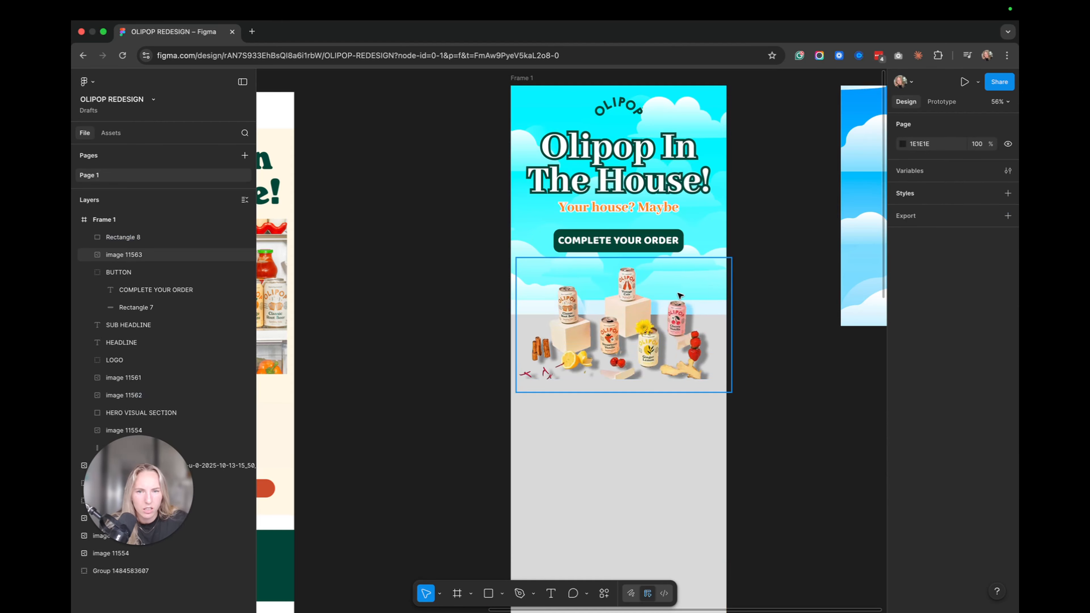
left_click(548, 294)
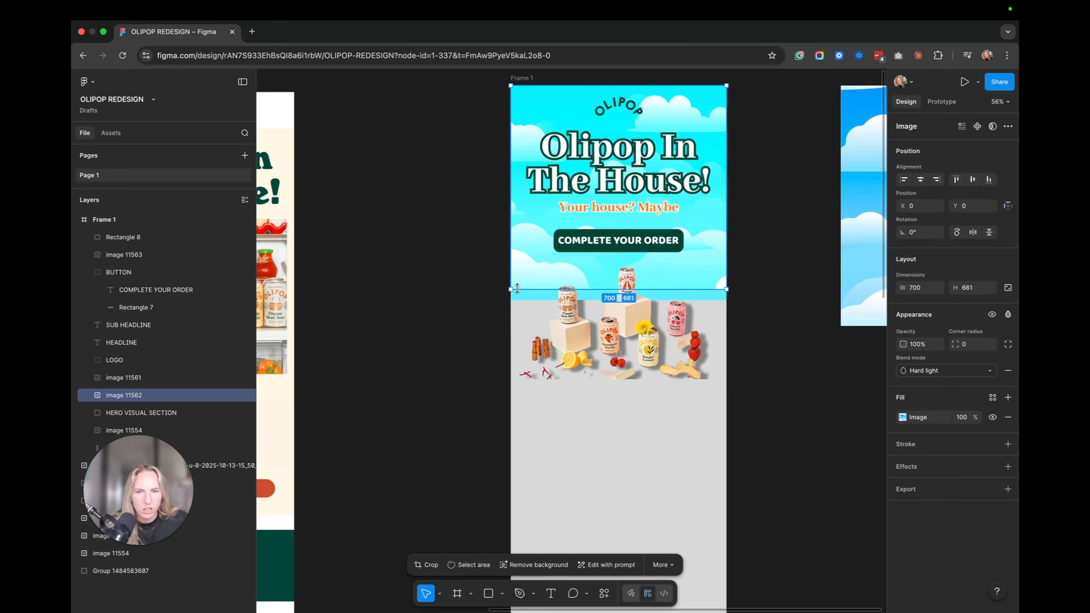
left_click(513, 297)
left_click_drag(520, 301, 536, 323)
left_click(524, 297)
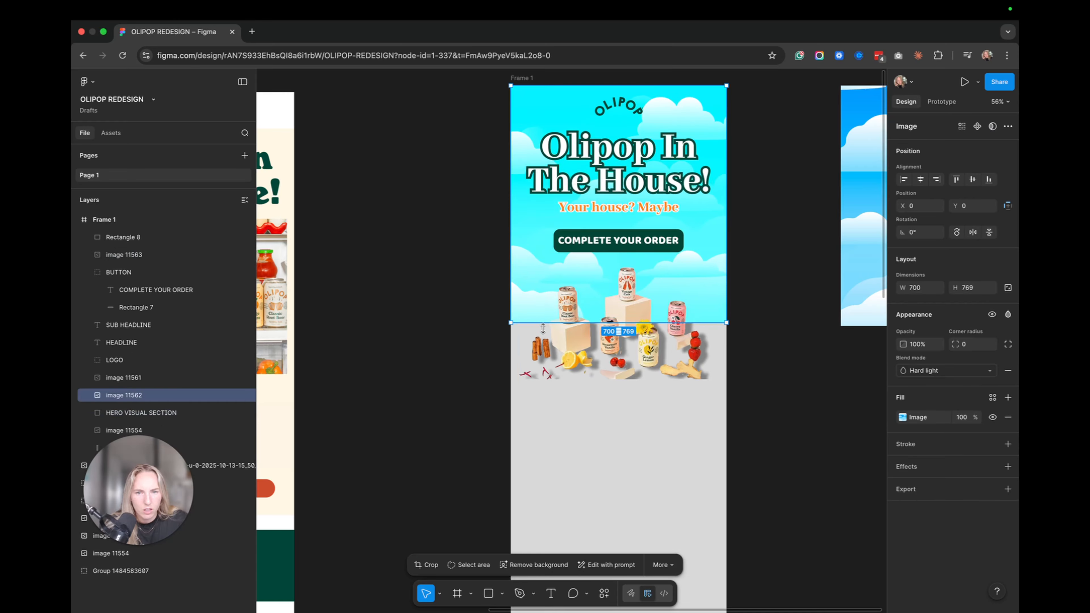
- Resize the new body rectangle to Y 769 and height 730, and move its layer directly below LOGO
left_click(557, 397)
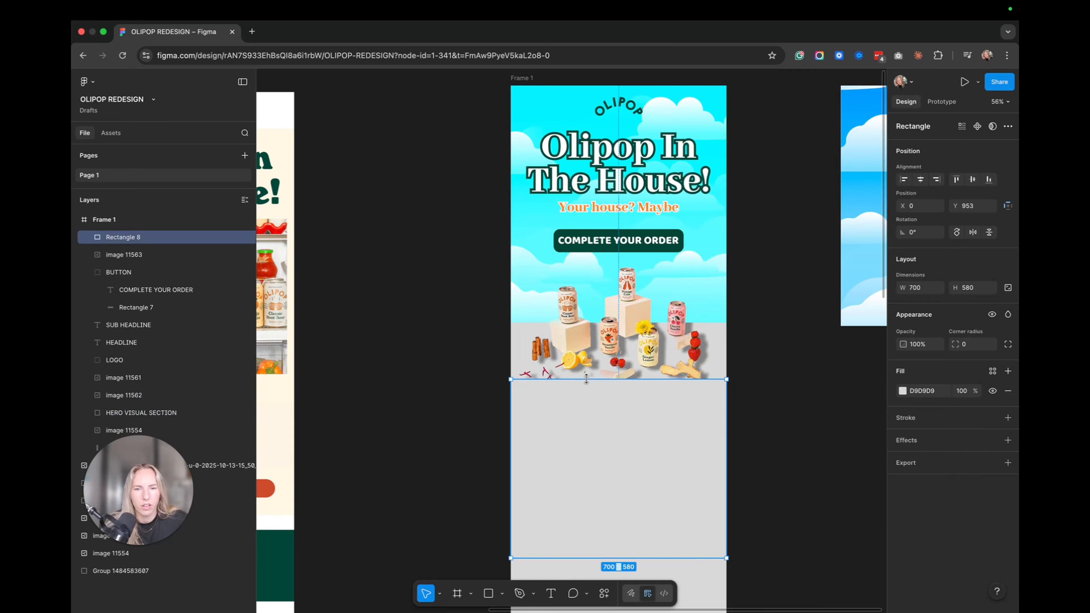
left_click_drag(585, 378, 586, 322)
scroll(659, 477, "down", 3)
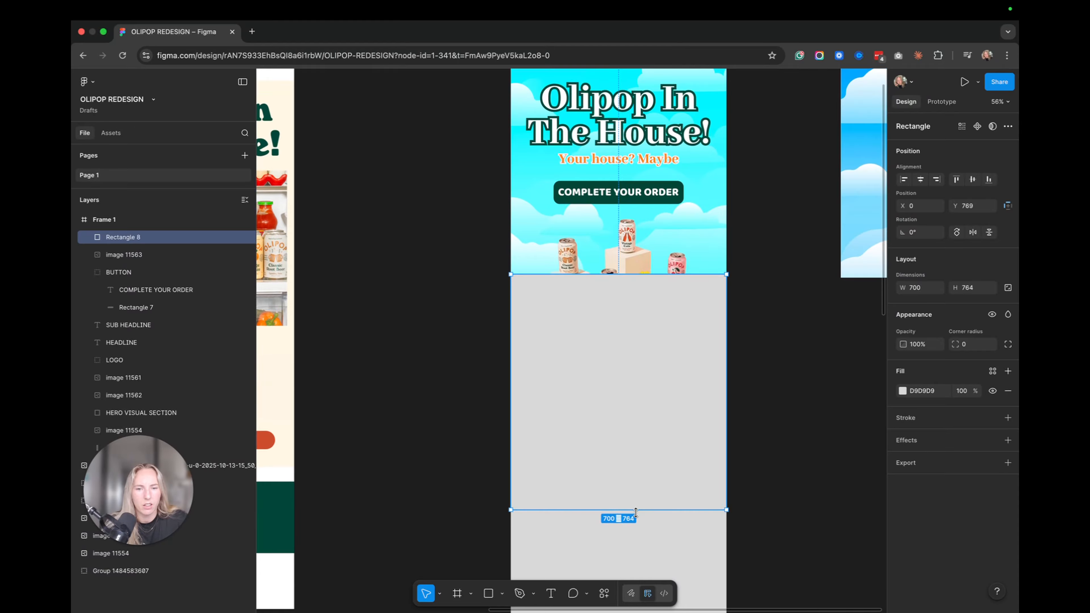
mouse_move(637, 510)
left_mouse_down()
mouse_move(633, 475)
mouse_move(634, 500)
left_mouse_up()
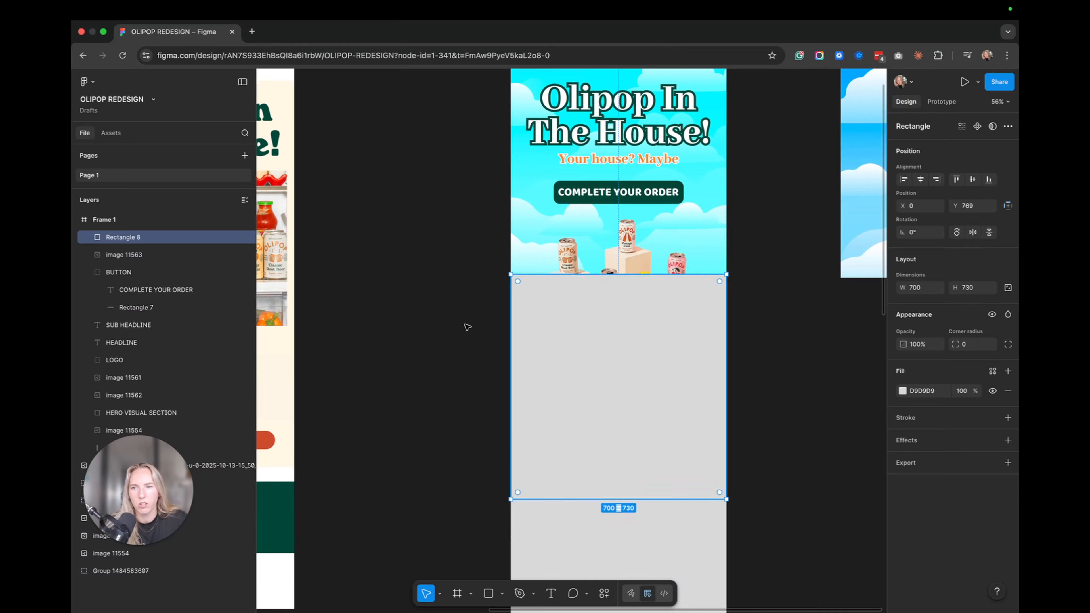
left_click_drag(148, 237, 146, 368)
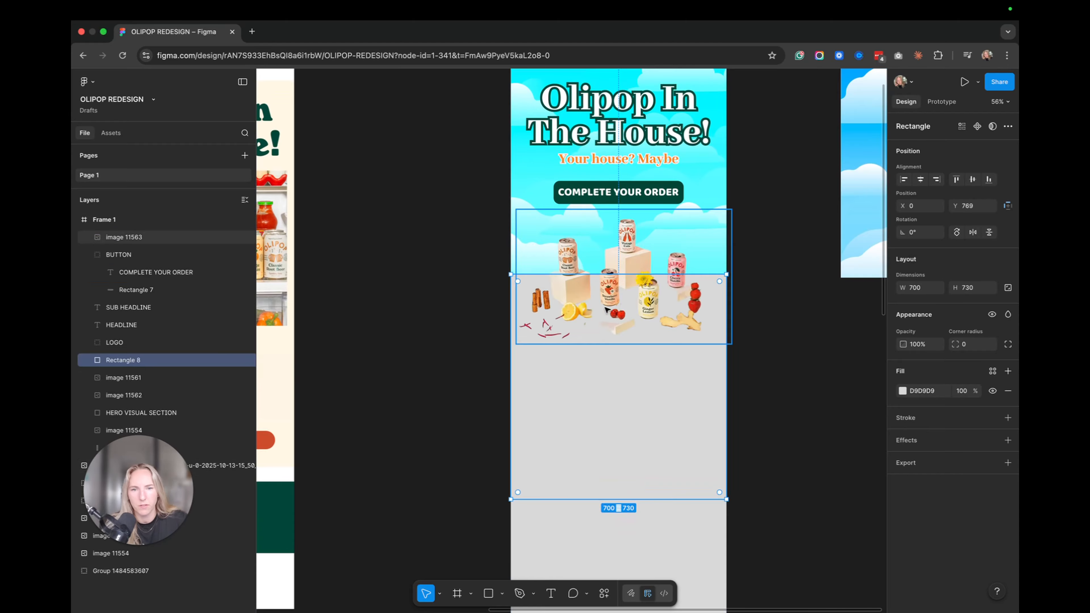
- Fill the body rectangle with the beige F2E4D1 sampled from the product image
left_click(903, 391)
left_click(771, 495)
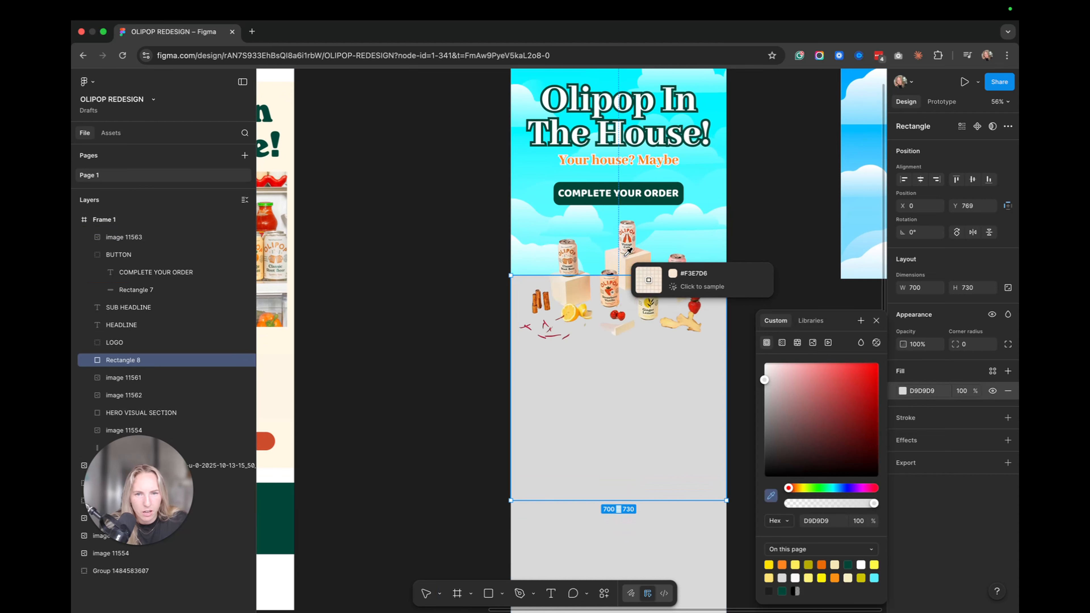
left_click(643, 287)
left_click(753, 258)
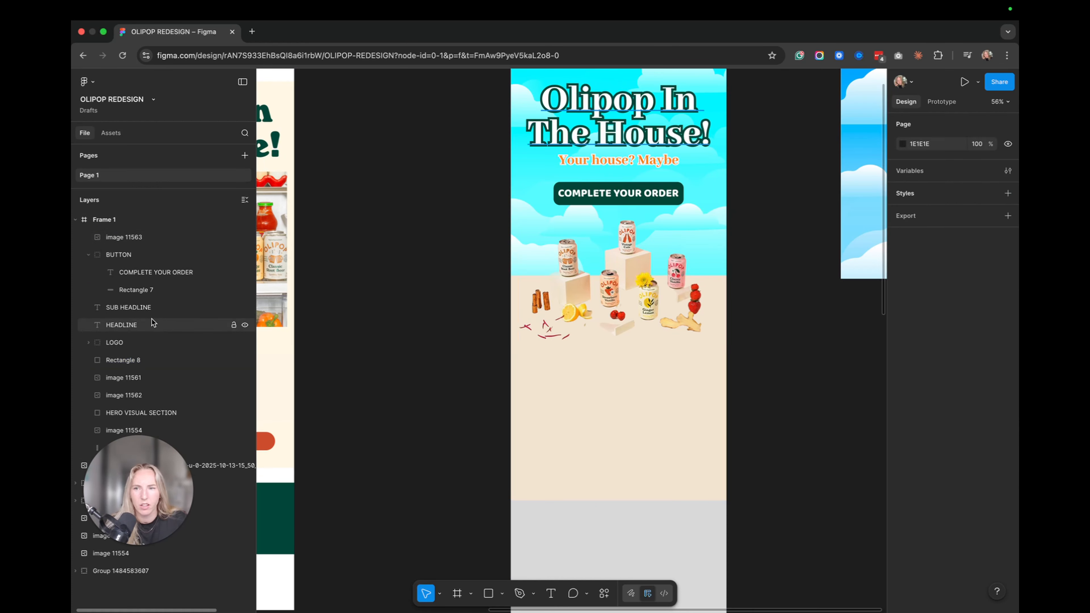
- Move the shadowed product image layer above the beige rectangle layer
left_click_drag(109, 452, 125, 354)
left_click(106, 431)
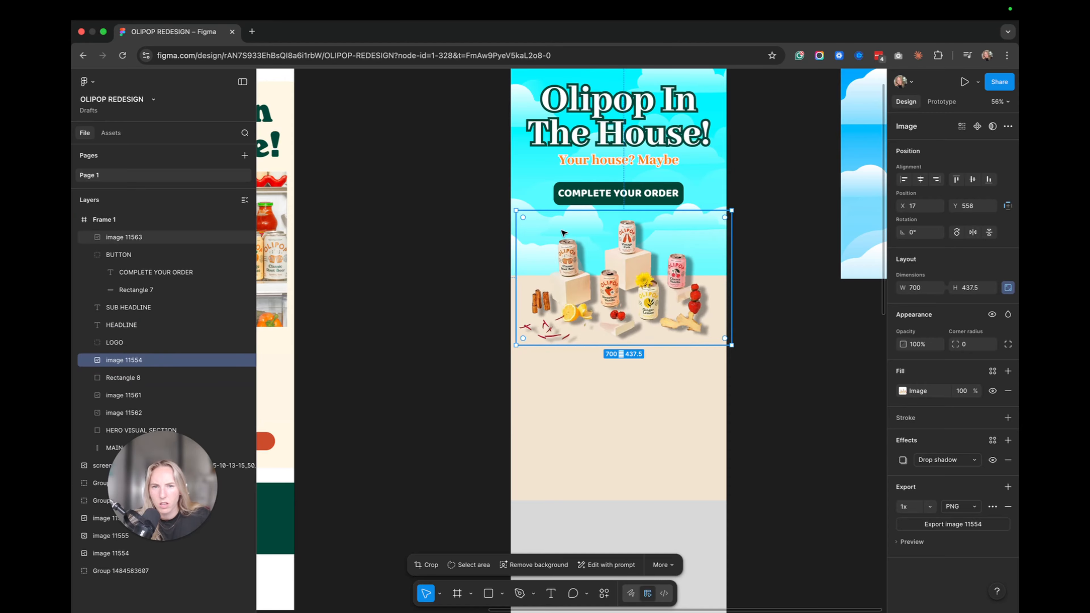
left_click(511, 238)
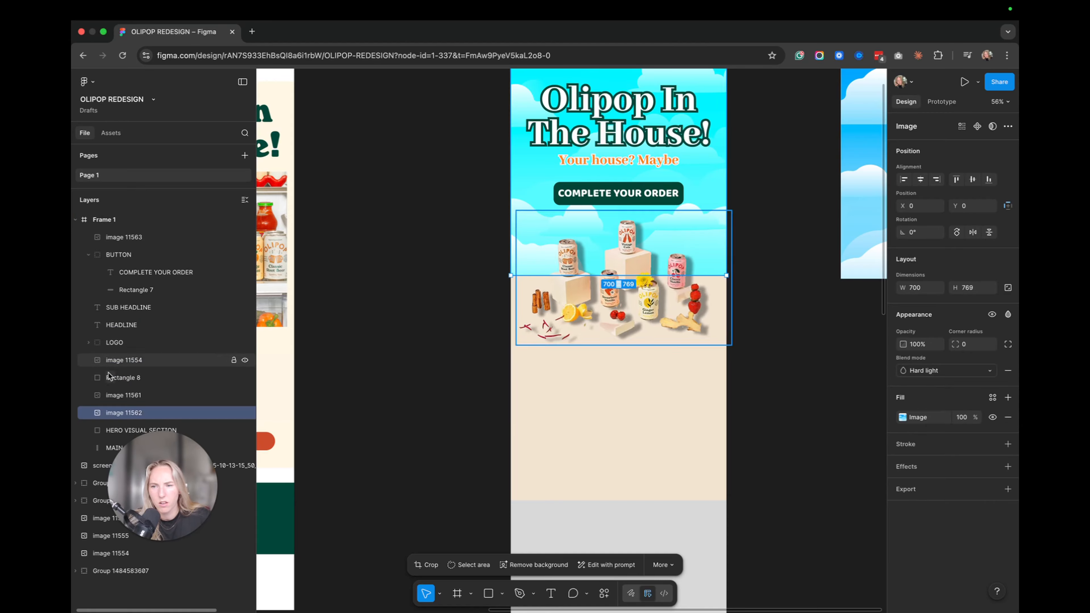
- Reorder the beige rectangle layer to sit below image 11561 and above the hero cloud image
left_click(122, 399)
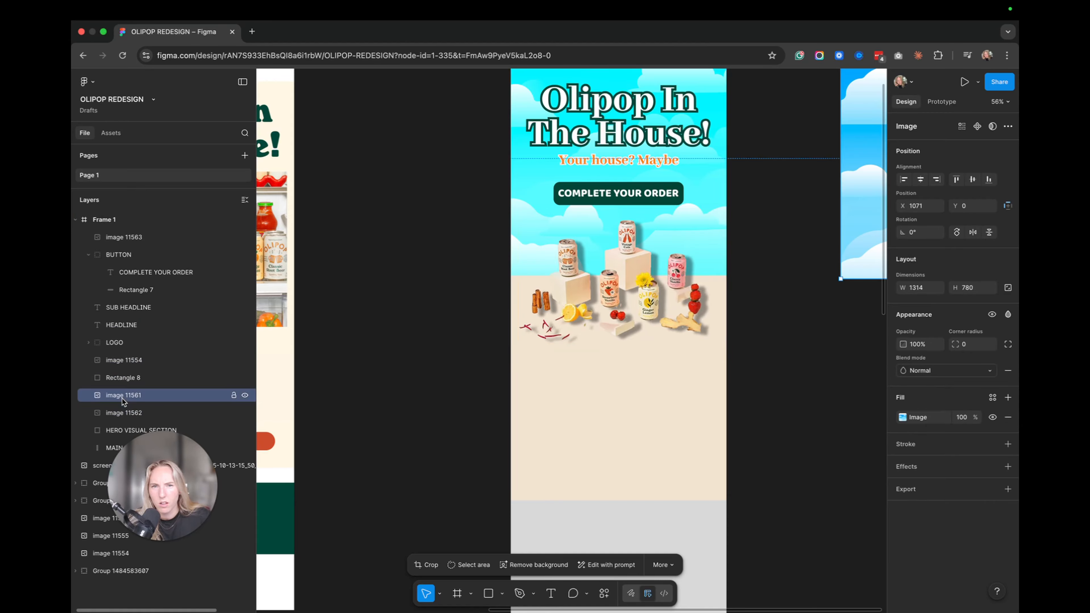
left_click_drag(123, 383, 123, 437)
key("super+z")
key("super+z")
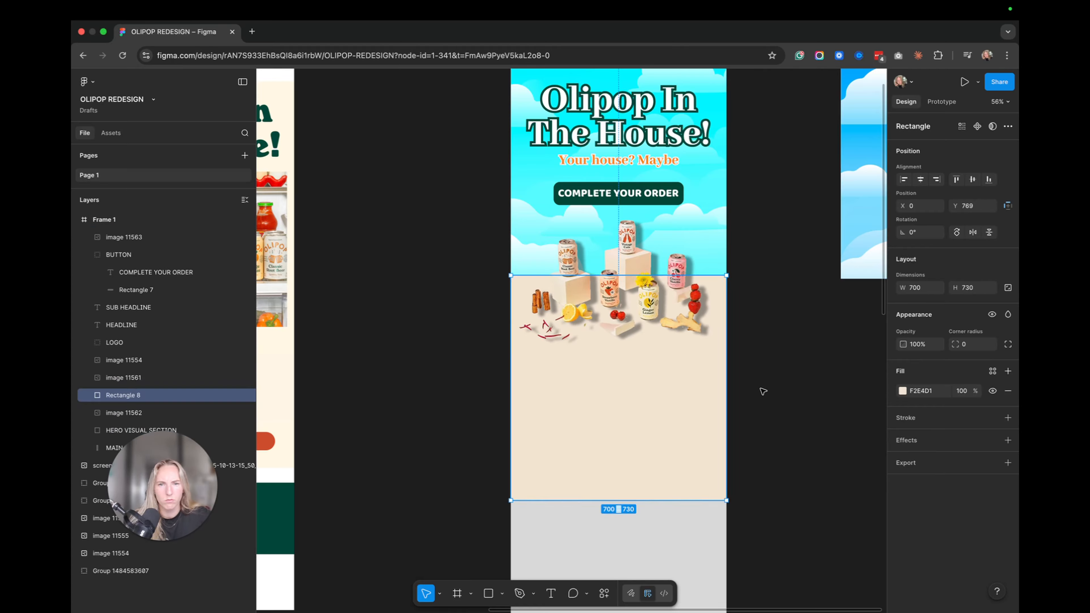
left_click(786, 358)
- Review the hero's image layers and compare the redesign with the content of the original email
scroll(747, 382, "down", 2)
scroll(732, 373, "up", 2)
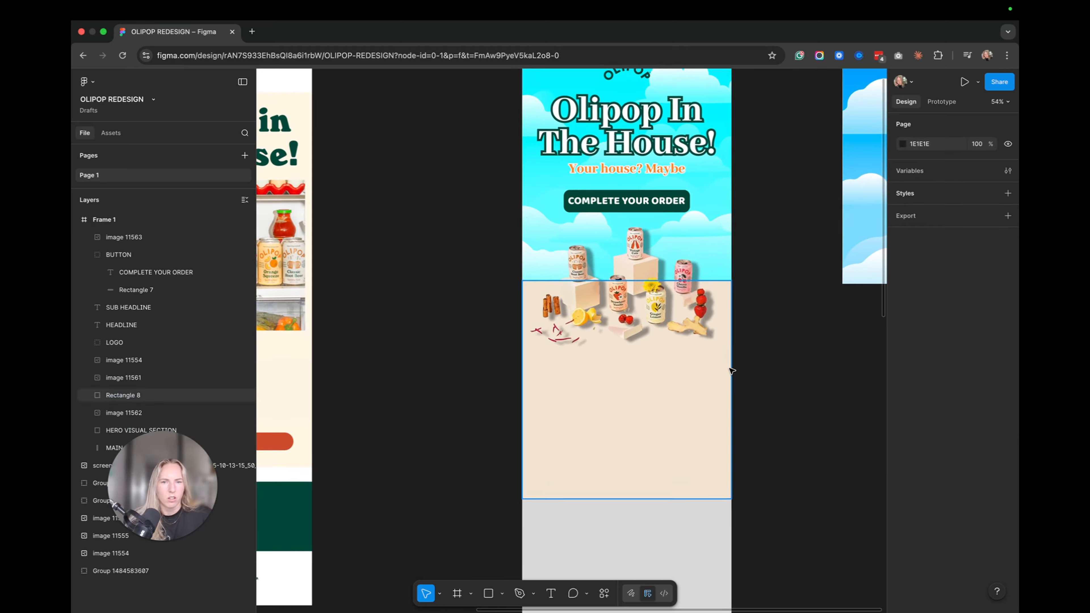
left_click(649, 269)
scroll(622, 289, "up", 2)
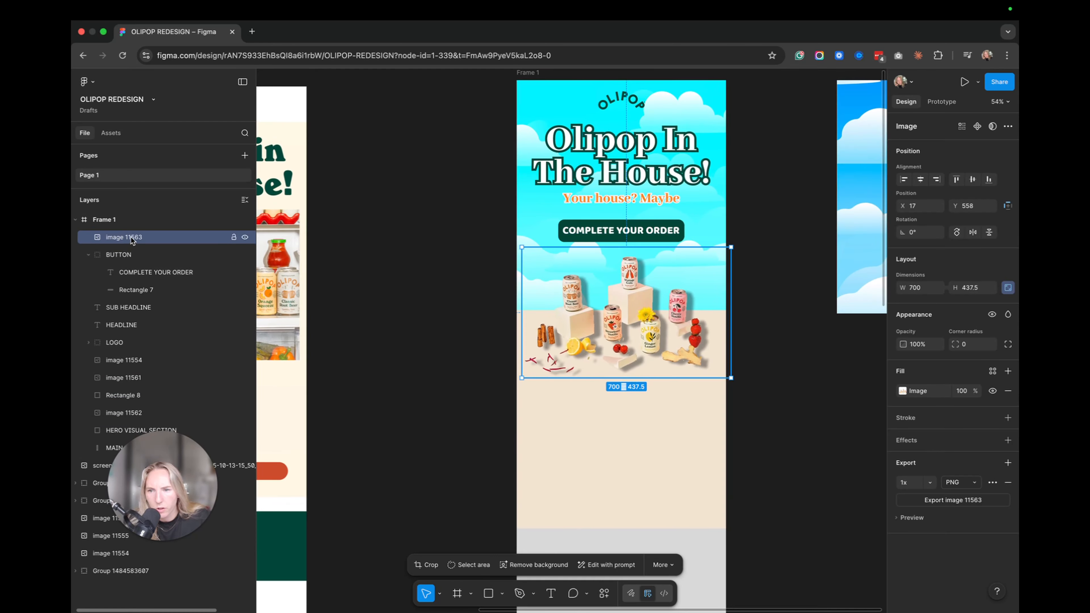
left_click(136, 374)
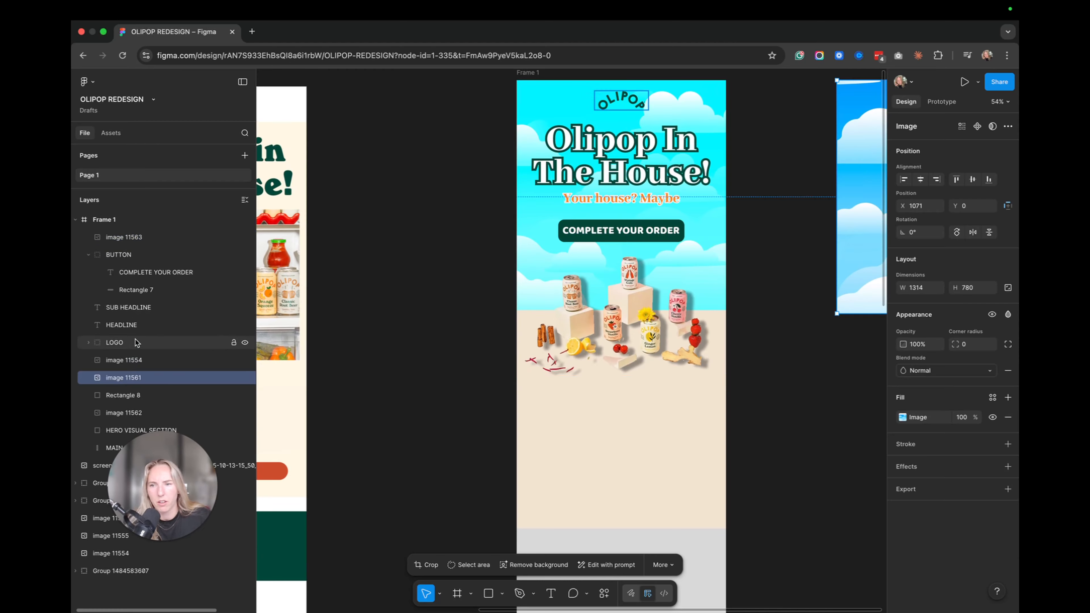
left_click(772, 362)
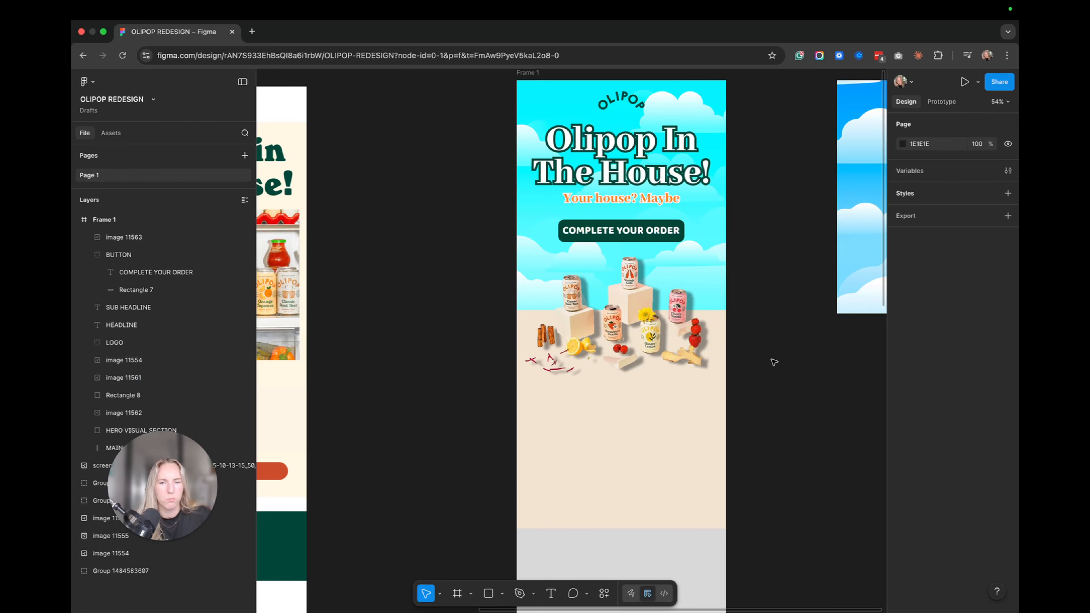
scroll(772, 362, "down", 3)
scroll(752, 356, "up", 3)
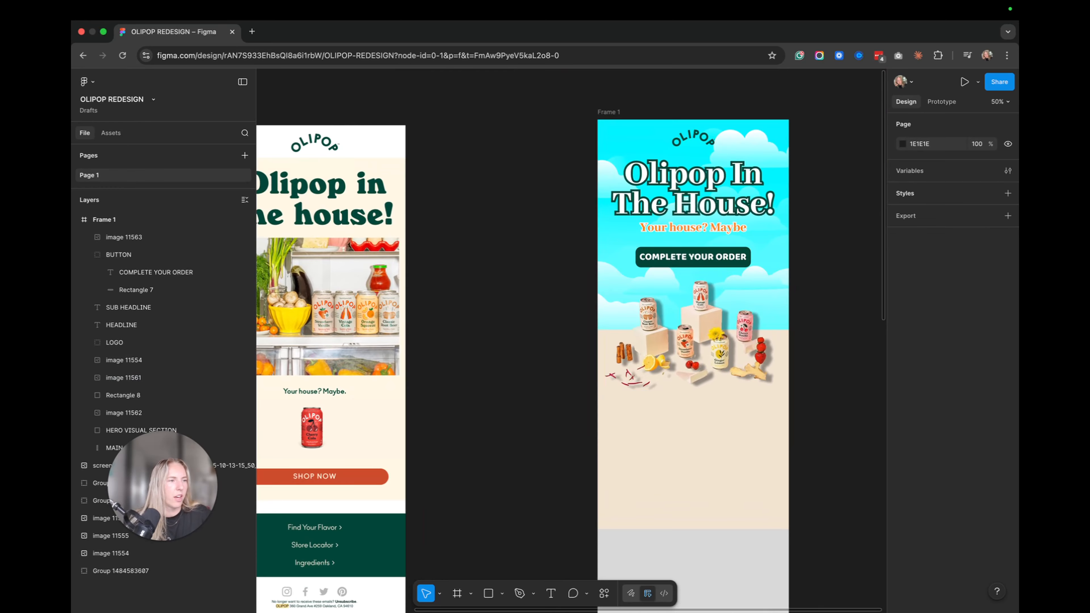
scroll(737, 389, "down", 3)
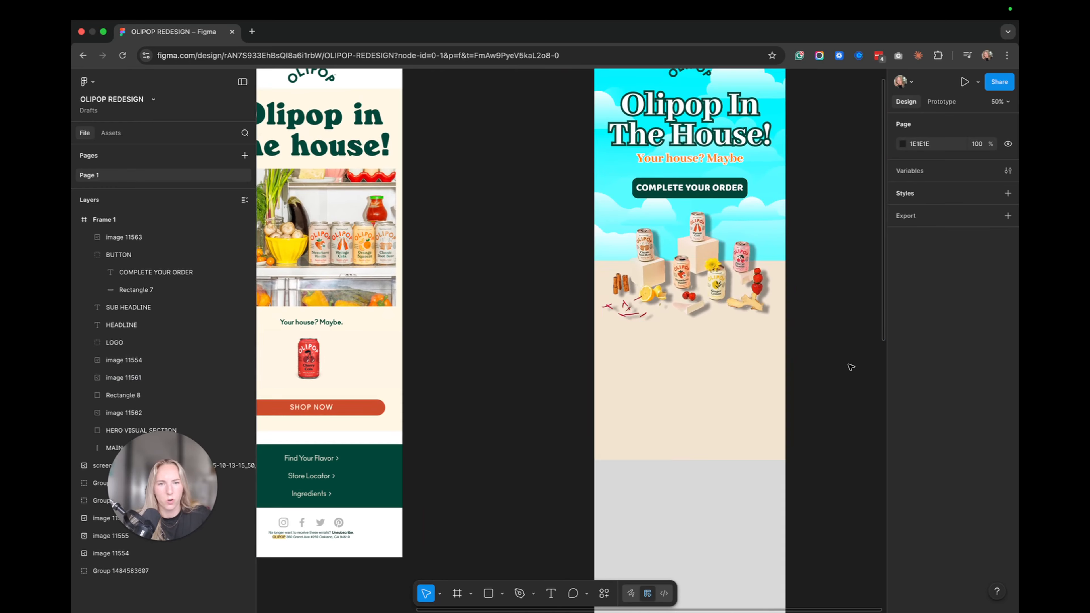
scroll(713, 360, "down", 2)
scroll(649, 342, "up", 2)
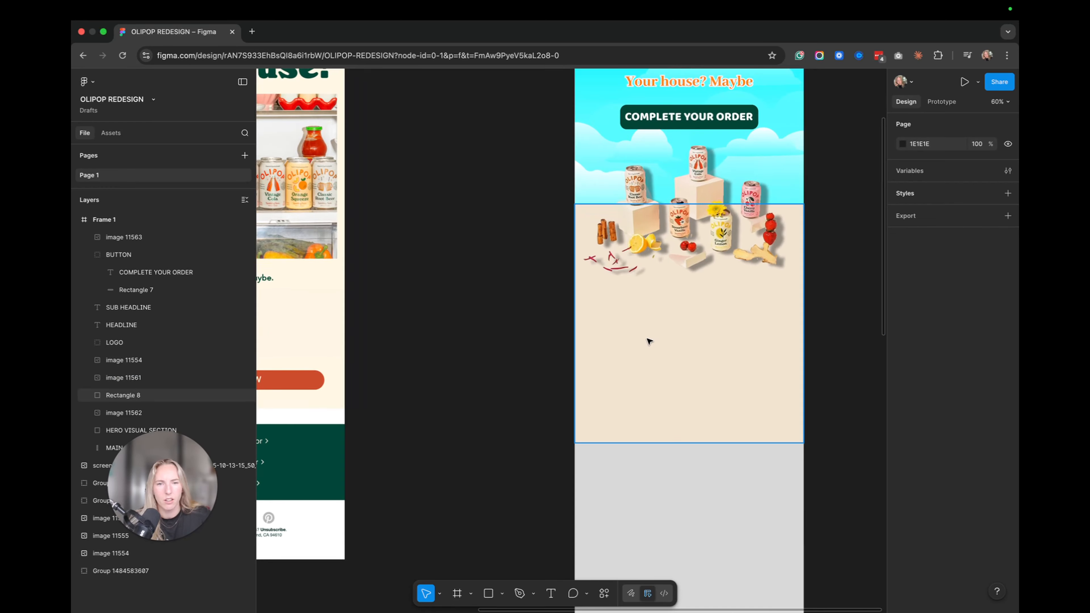
scroll(650, 341, "up", 3)
scroll(648, 341, "left", 5)
scroll(647, 341, "down", 3)
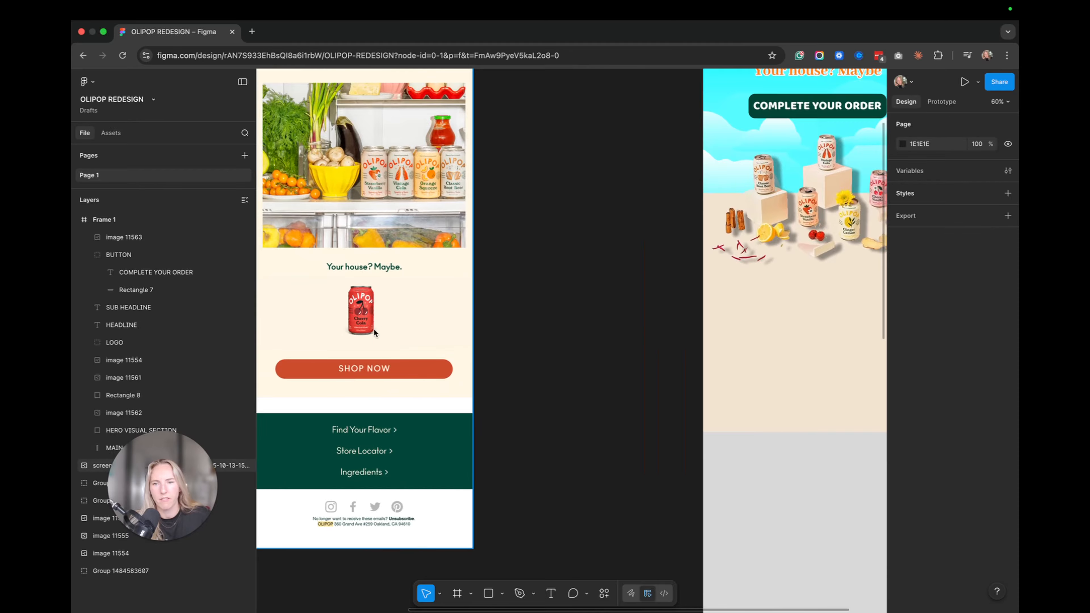
scroll(387, 328, "up", 5)
scroll(385, 328, "right", 3)
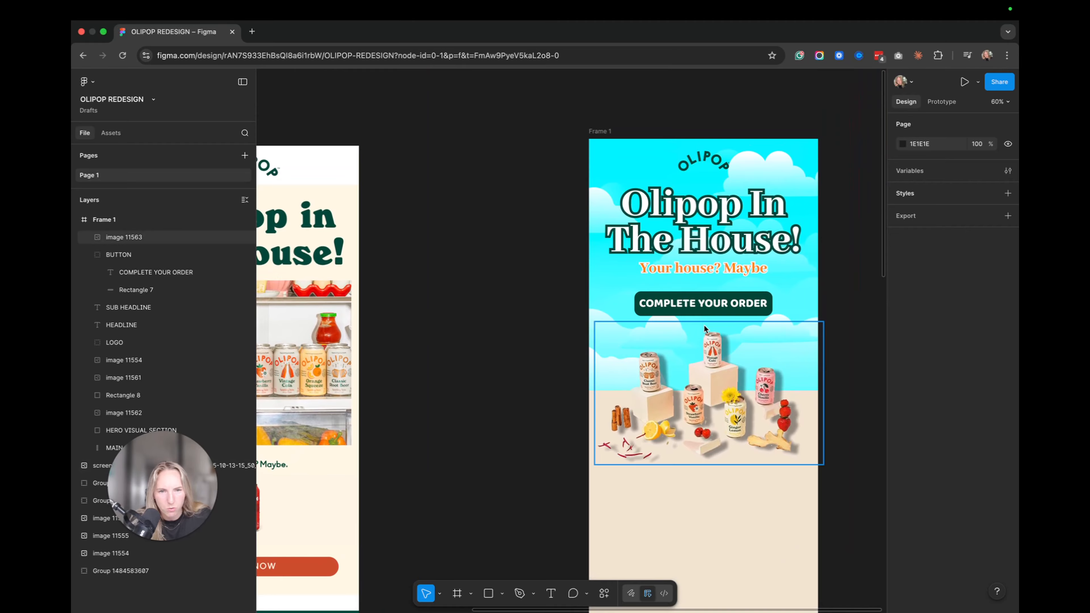
scroll(704, 412, "down", 5)
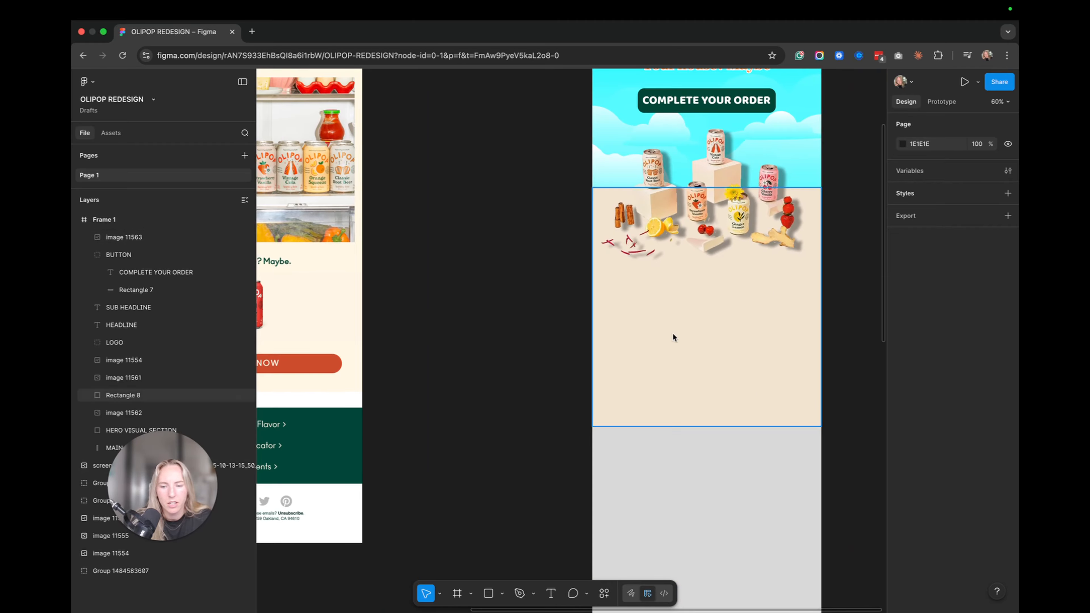
- Draw a card rectangle about 581 by 255 on the beige area below the product image, positioned at X 60, Y 1066
scroll(672, 337, "up", 1)
scroll(672, 337, "up", 3)
key("r")
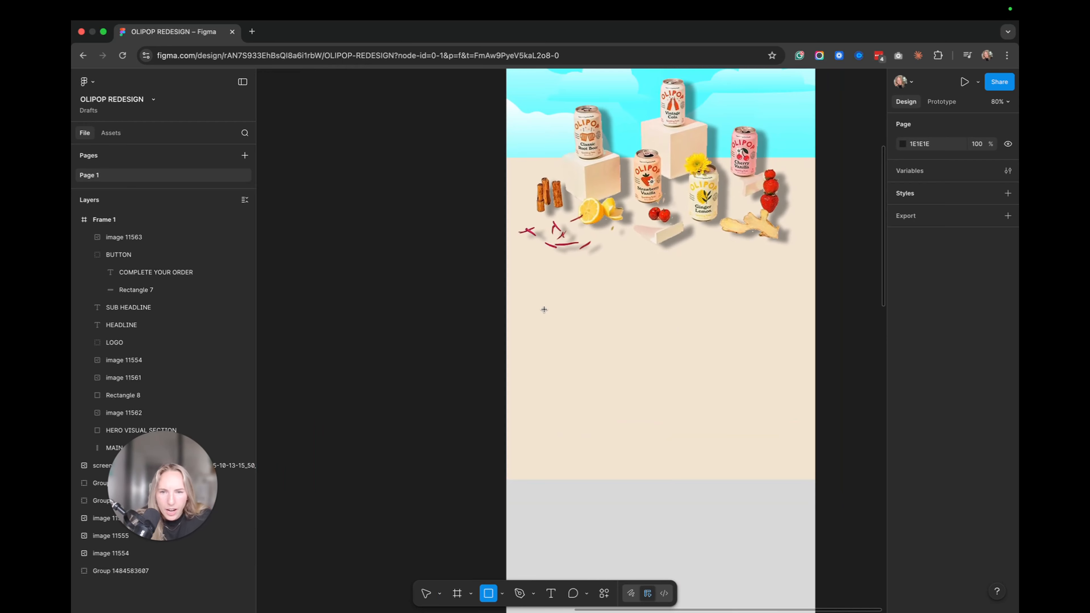
left_click_drag(540, 298, 797, 410)
left_click_drag(716, 376, 712, 369)
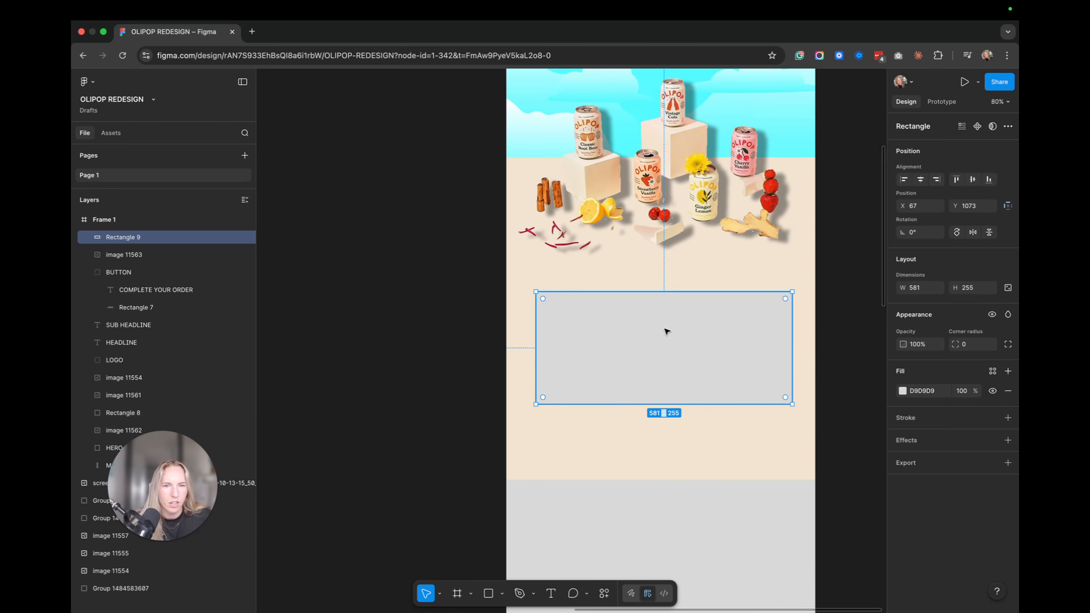
left_click_drag(652, 325, 648, 330)
- Fill the card rectangle with light orange FFC697 and set its corner radius to 20
left_click(903, 392)
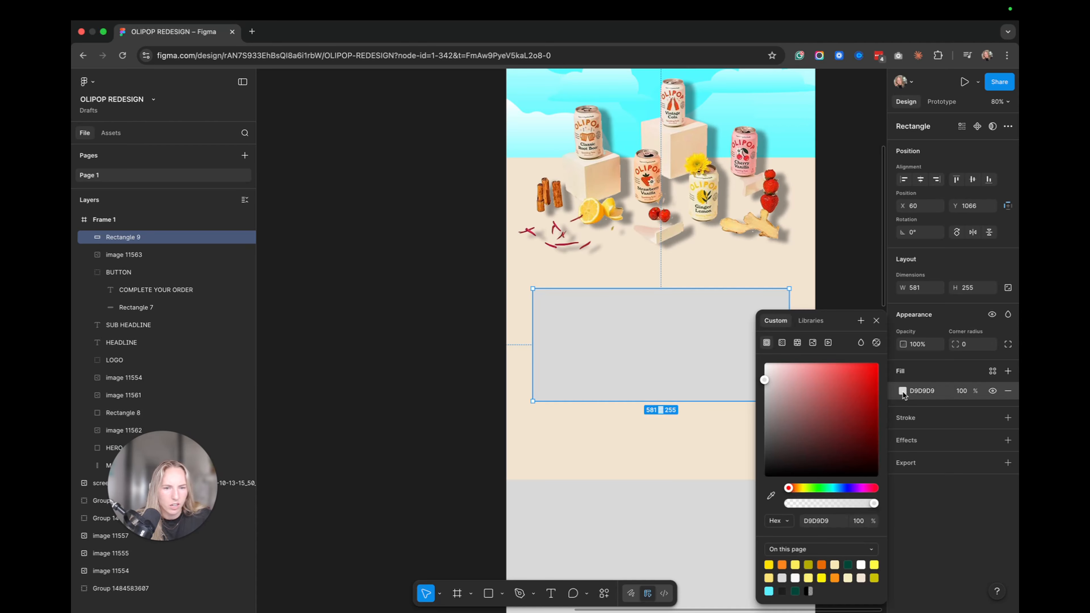
left_click(782, 565)
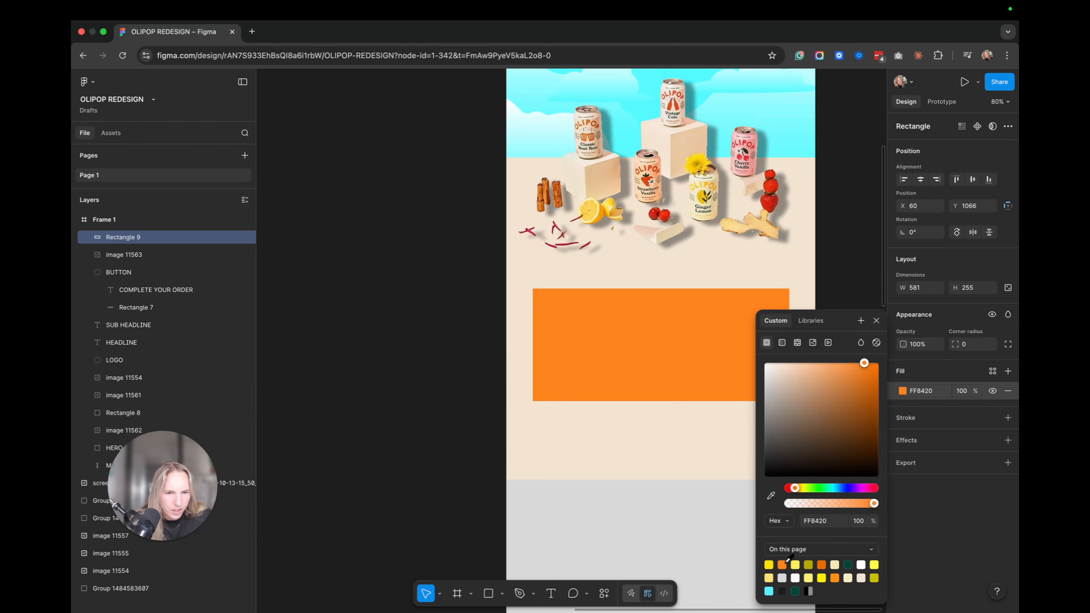
left_click_drag(863, 364, 812, 363)
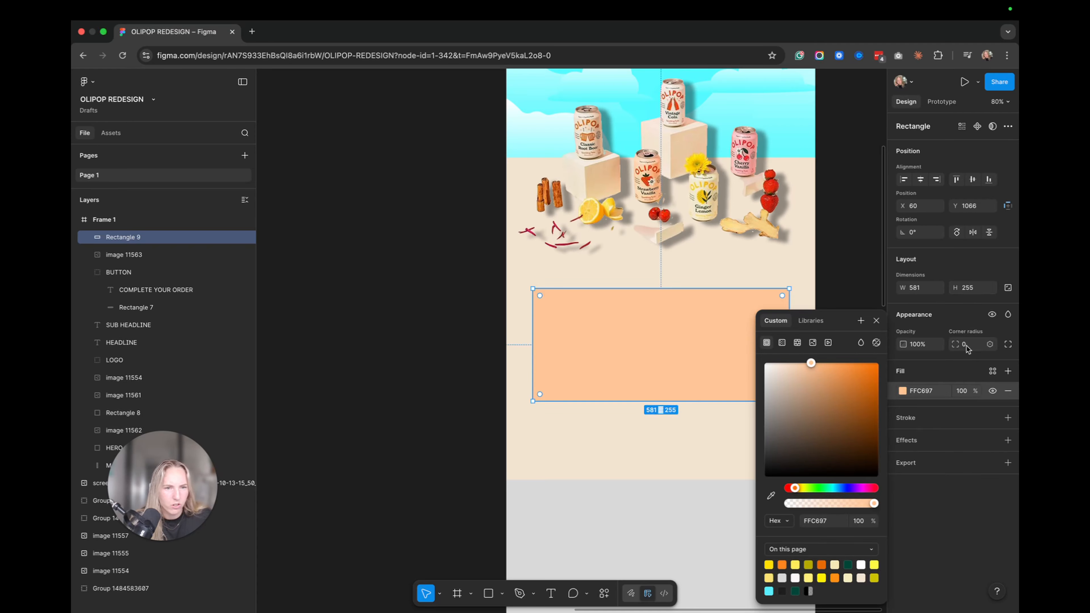
type("20")
key("Return")
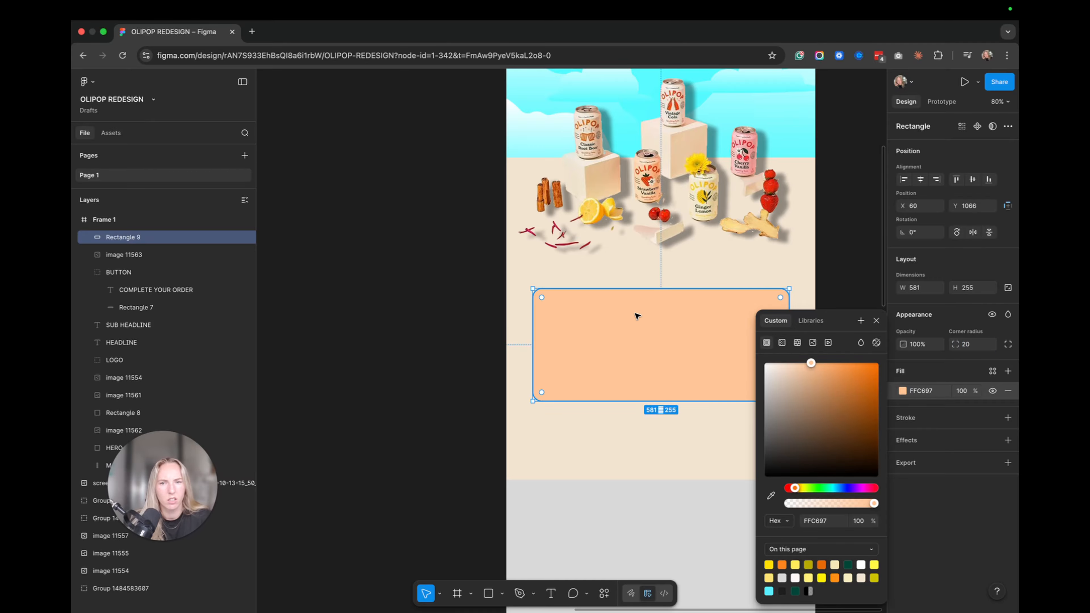
- Add an inside stroke to the card, coloured EF4F1D sampled from the strawberry can, with a weight of 3
left_click(1008, 418)
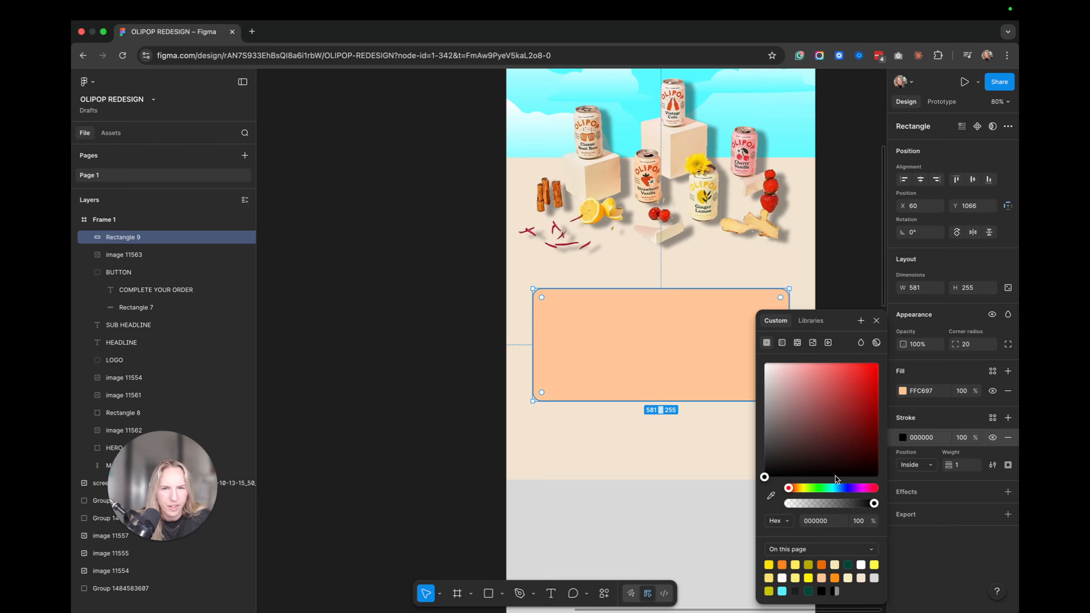
left_click(771, 496)
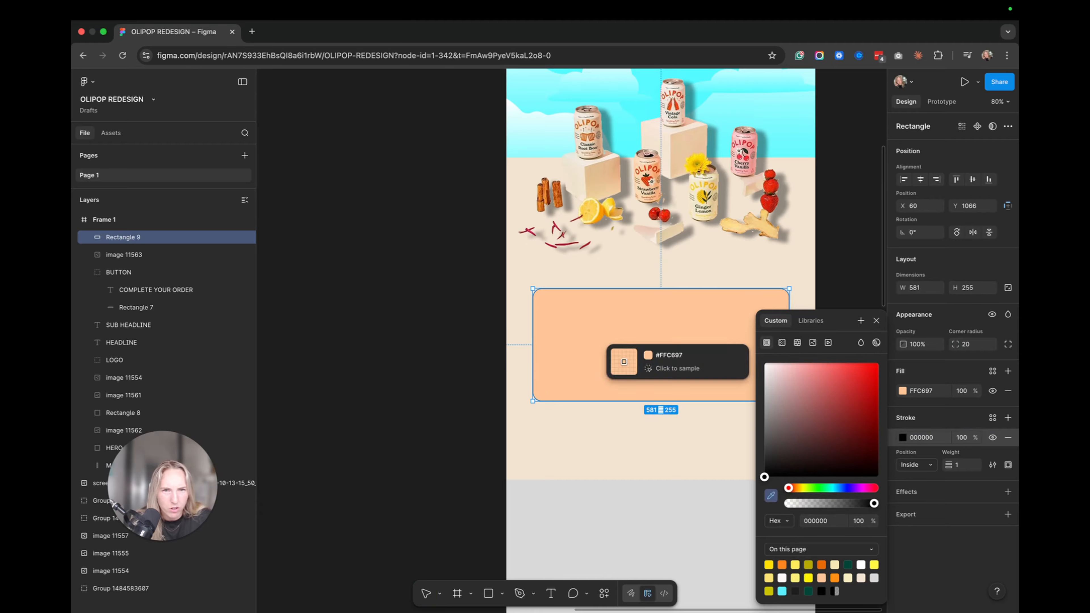
left_click(650, 165)
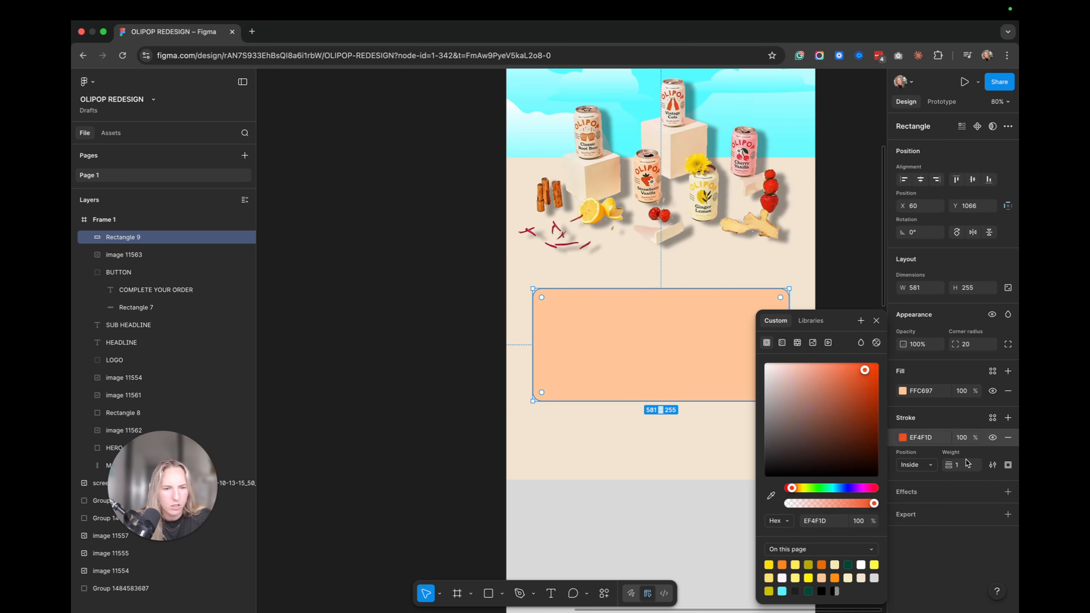
left_click(462, 413)
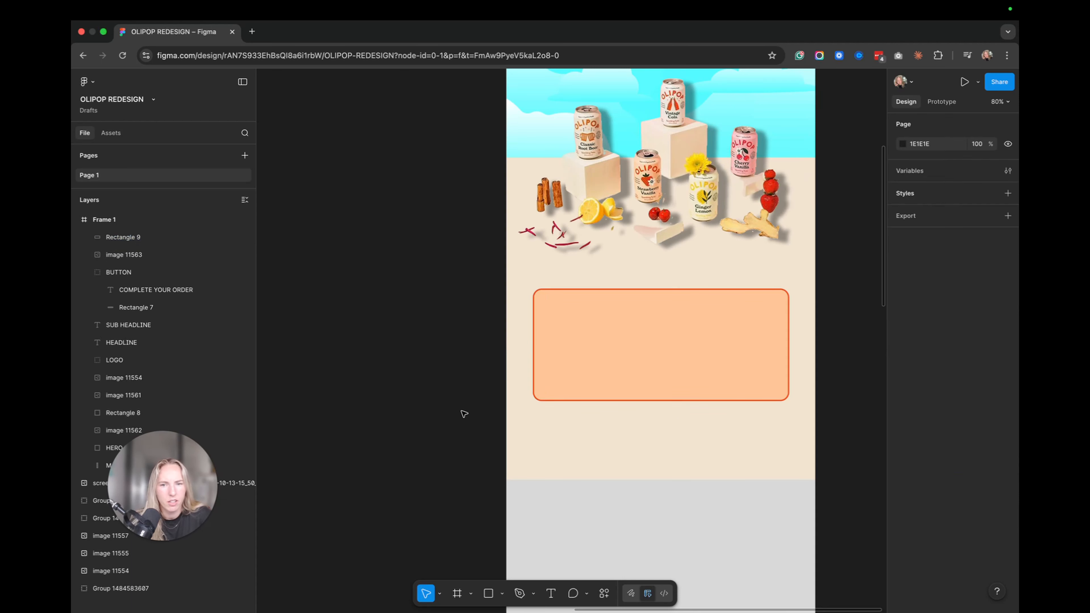
- Enlarge the card rectangle to 591 by 265, with its left edge at X 55
scroll(636, 377, "down", 5)
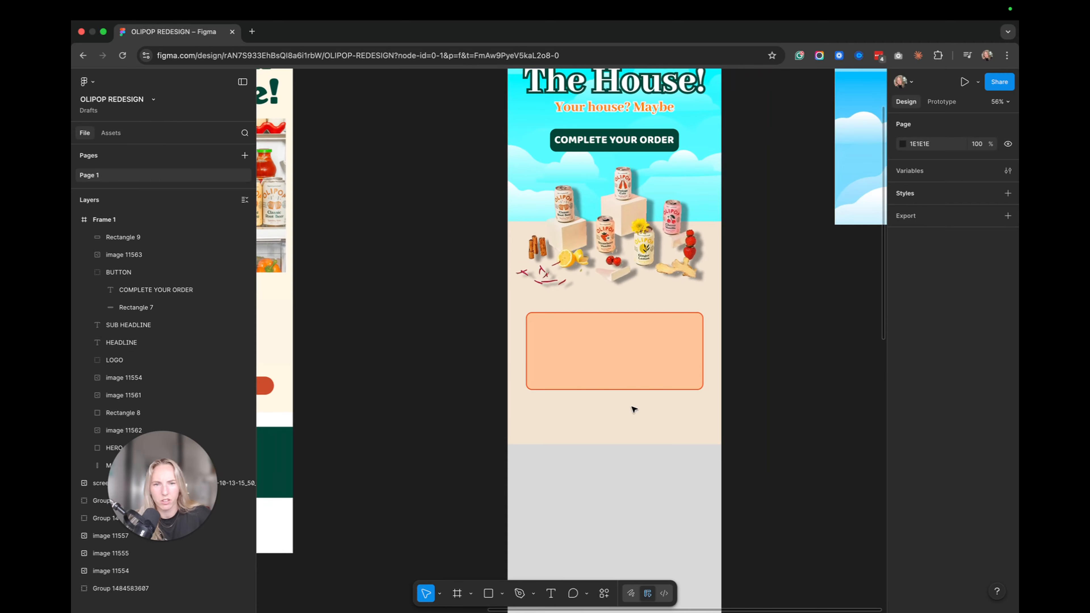
left_click(628, 374)
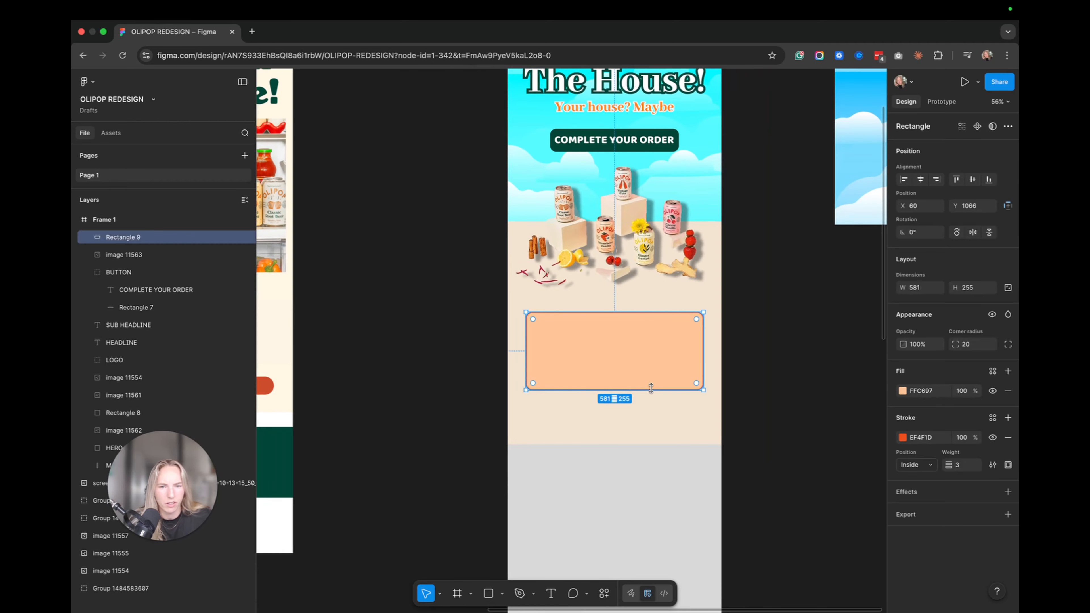
left_click_drag(651, 389, 650, 393)
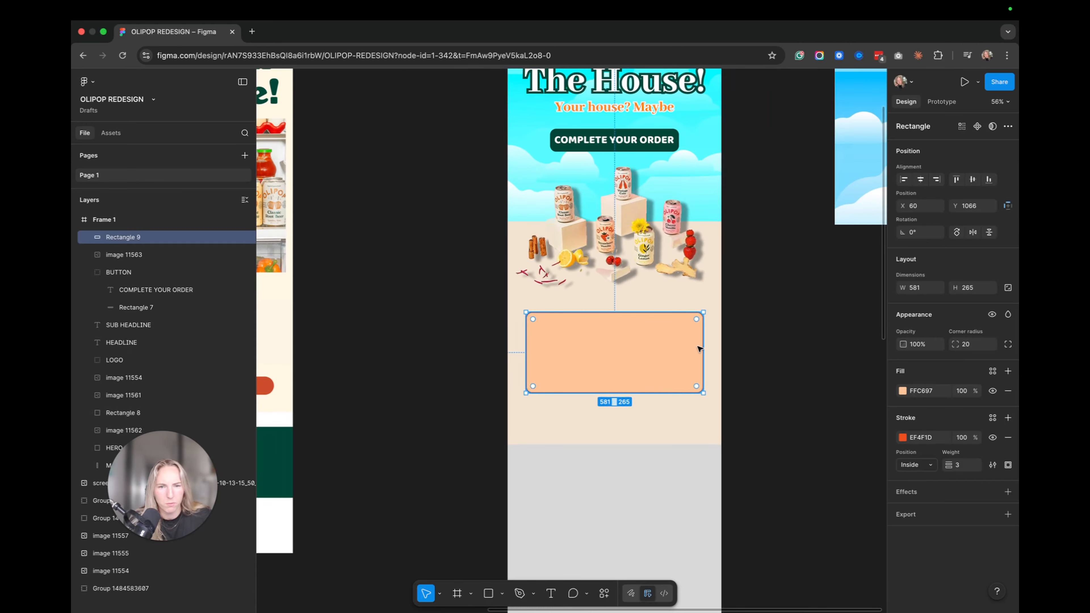
left_click_drag(701, 345, 704, 345)
left_click_drag(524, 347, 523, 348)
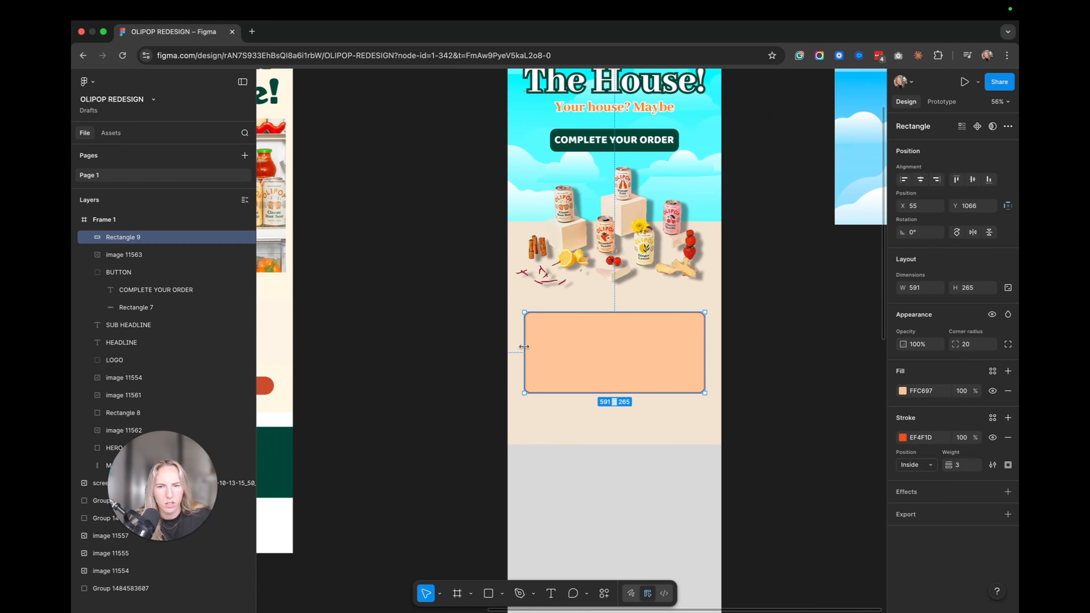
- Copy the Orange Cream can image from the assets into the card and place it at X 96, Y 1103
scroll(514, 348, "left", 10)
scroll(389, 374, "right", 4)
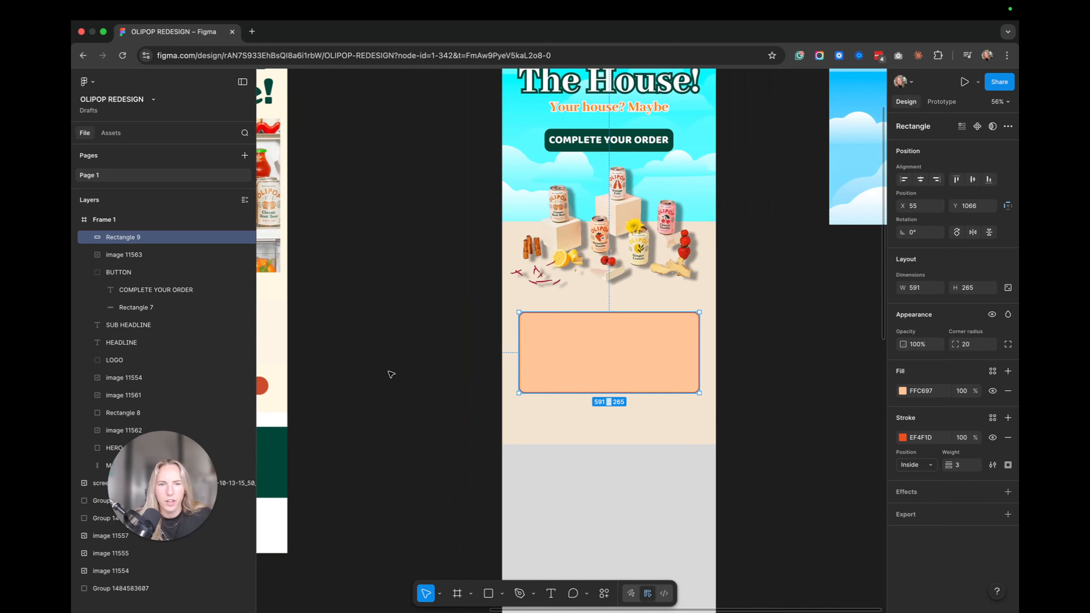
scroll(438, 374, "left", 10)
scroll(438, 377, "down", 5)
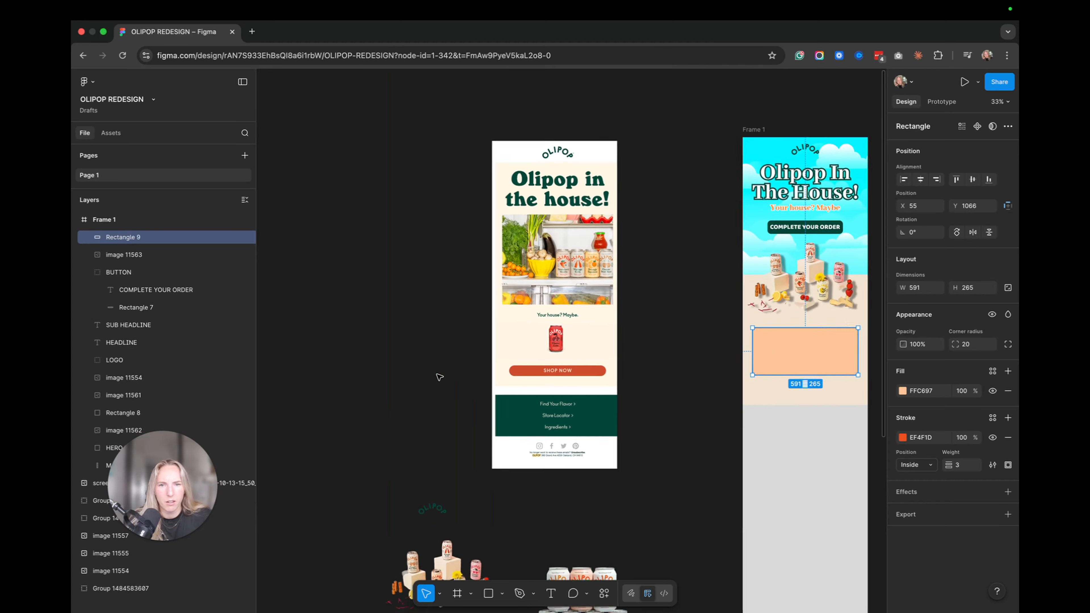
scroll(434, 370, "down", 4)
left_click(425, 491)
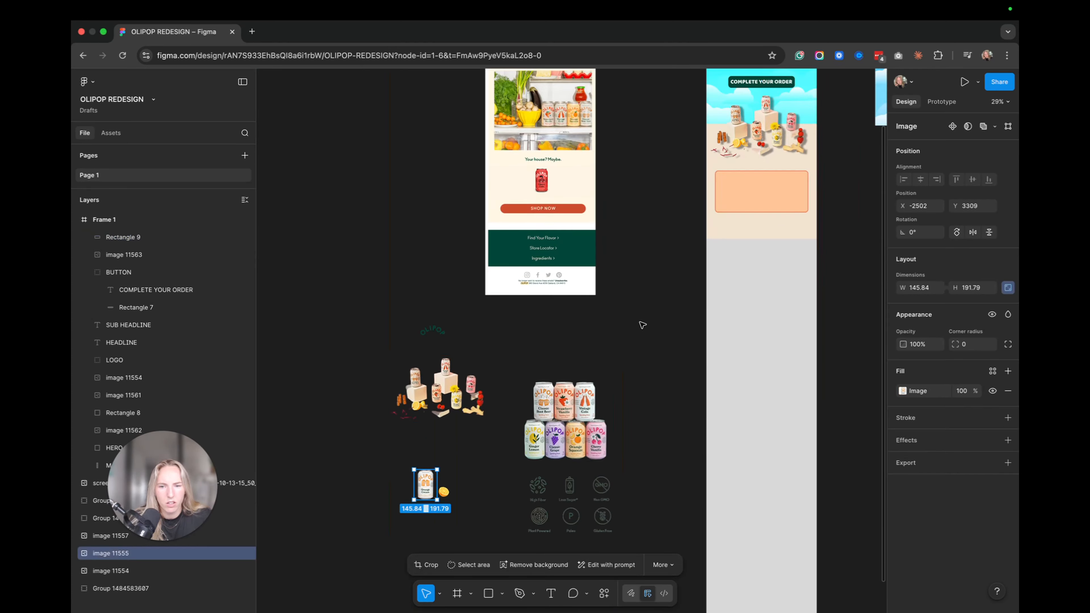
scroll(640, 321, "up", 5)
scroll(653, 292, "up", 3)
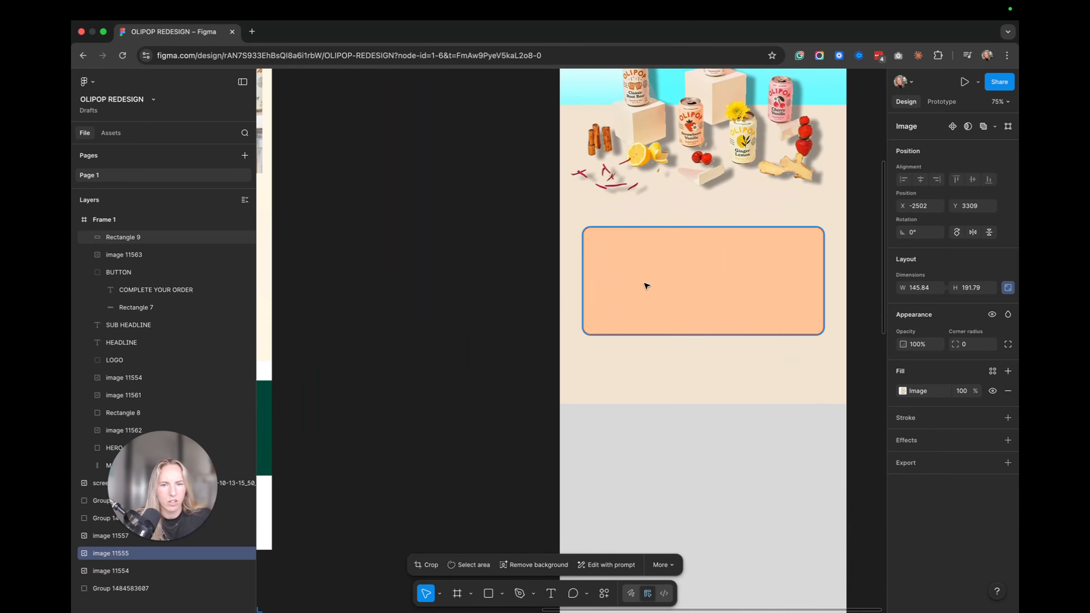
right_click(629, 273)
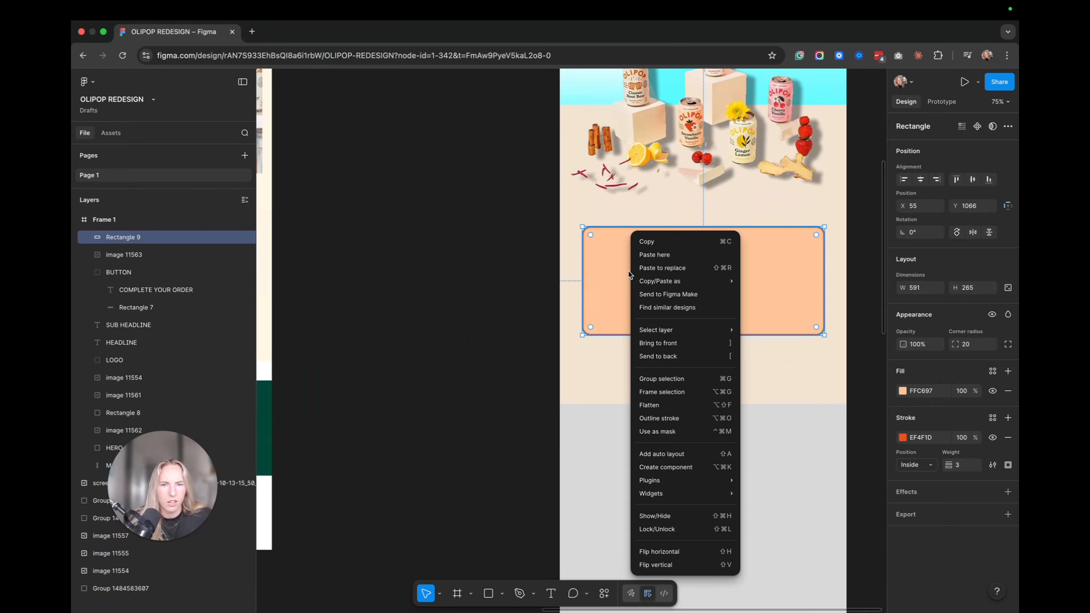
left_click(644, 257)
left_click_drag(660, 309, 631, 280)
- Scale the Orange Cream can down to 136 by 179 and centre it vertically in the card at X 103, Y 1109
scroll(678, 298, "up", 1)
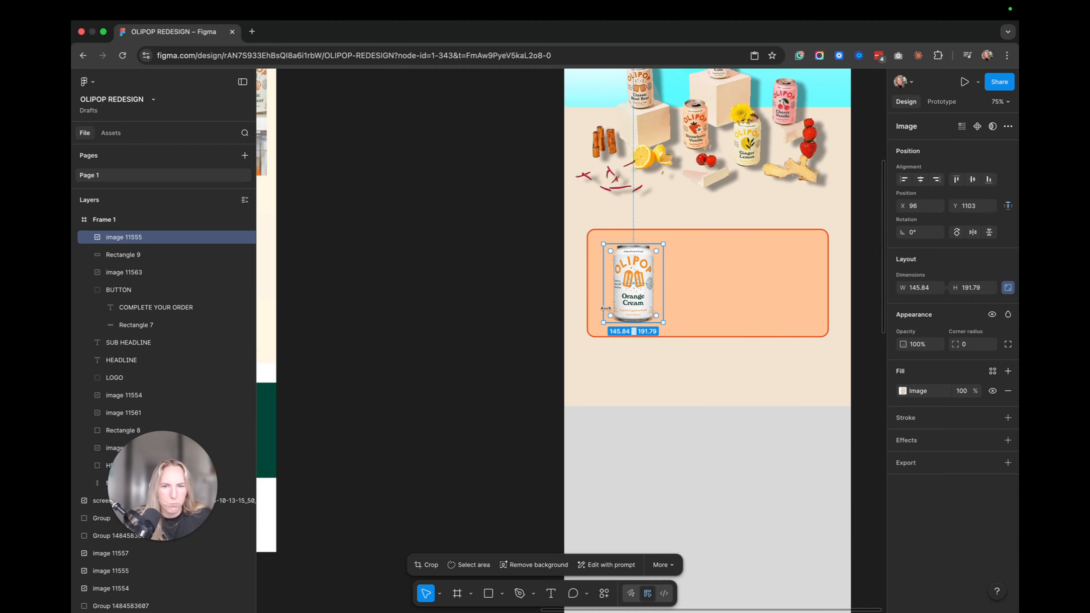
left_click_drag(660, 242, 659, 245)
left_click_drag(635, 283, 636, 283)
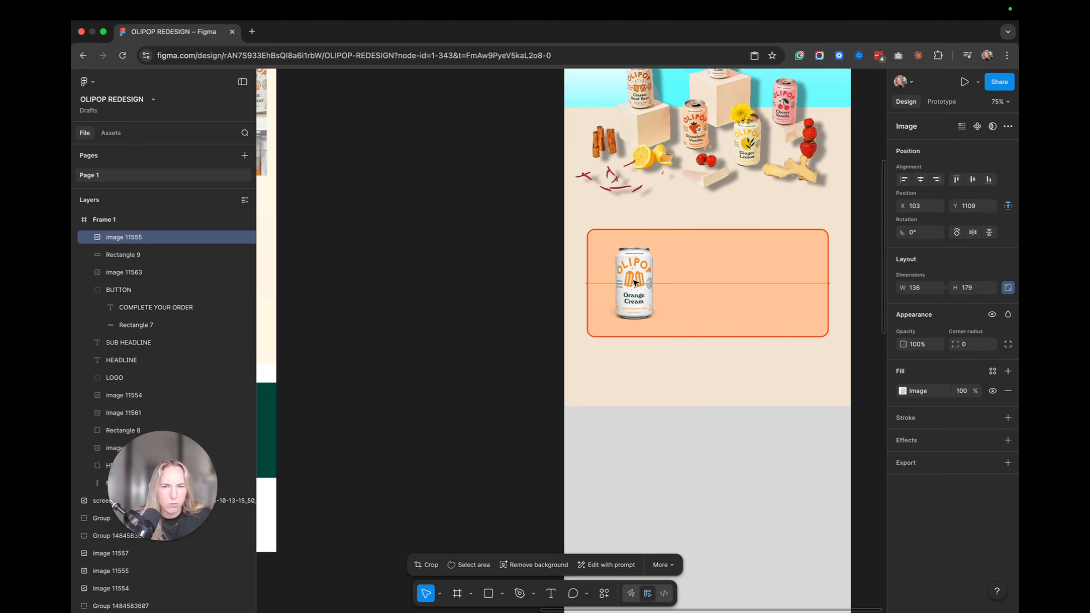
left_click(522, 306)
- Draw a 197 by 155 rectangle over the lower part of the Orange Cream can at X 73, Y 1159
scroll(522, 307, "right", 3)
scroll(525, 296, "left", 1)
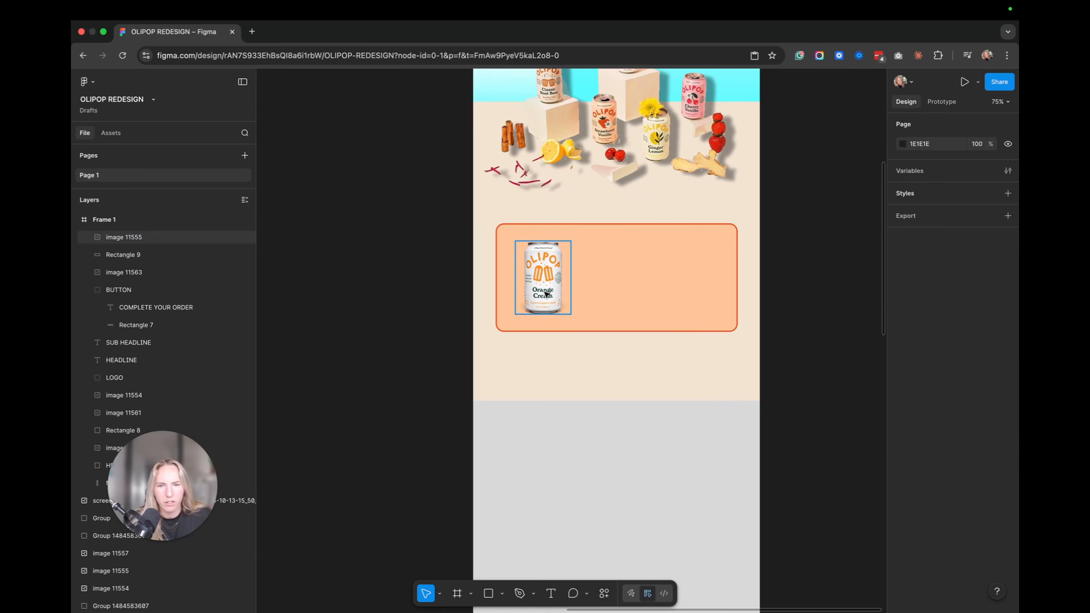
scroll(527, 275, "up", 1)
scroll(527, 275, "up", 1)
key("r")
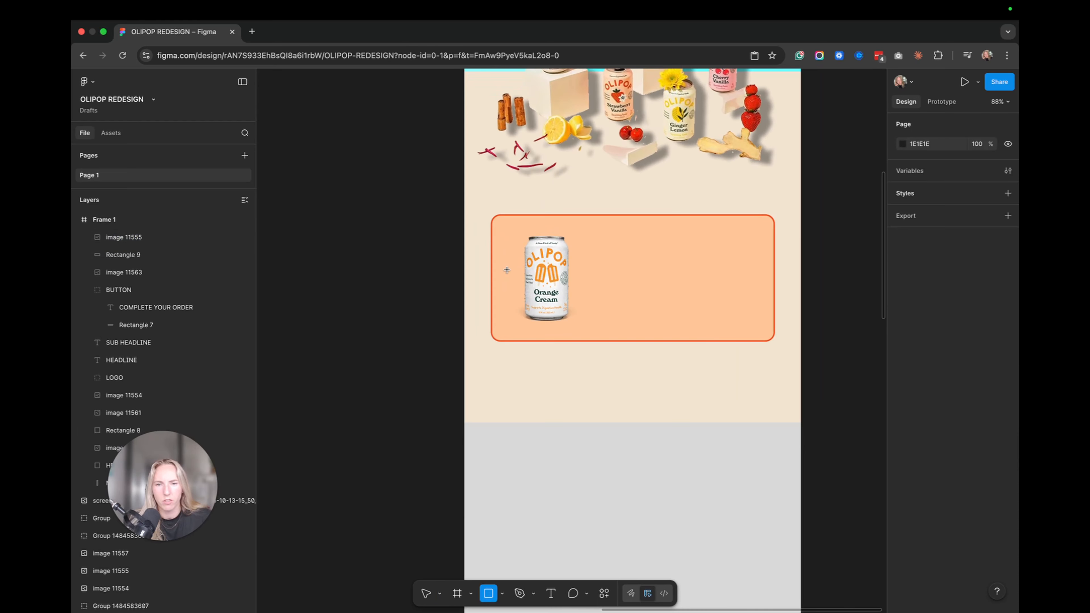
mouse_move(506, 269)
left_mouse_down()
mouse_move(583, 312)
mouse_move(603, 345)
mouse_move(565, 301)
left_mouse_up()
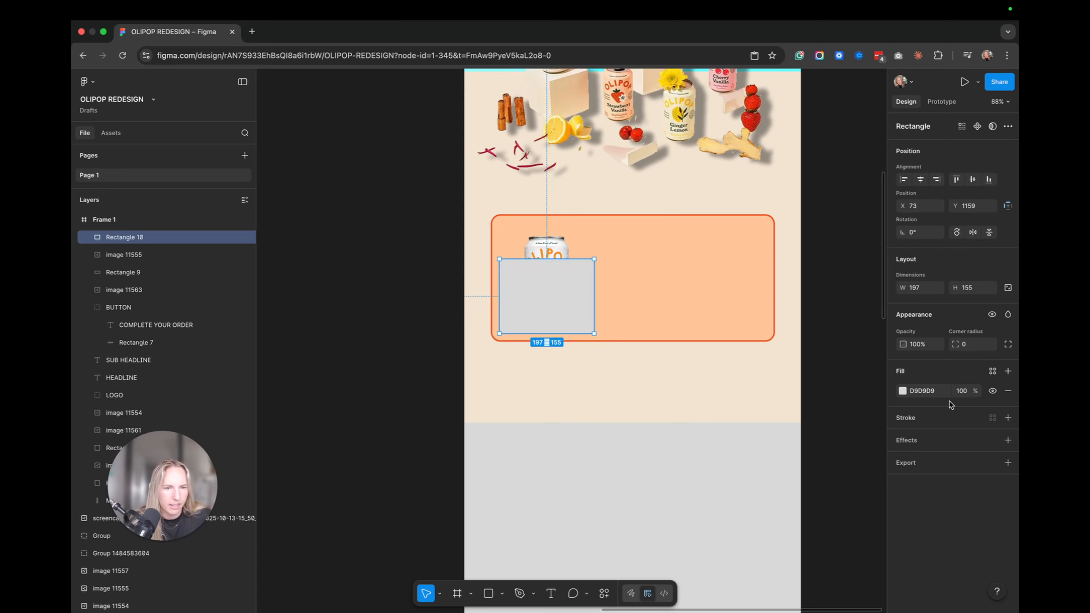
- Round only the new rectangle's two top corners with a radius of 81 to form an arch
left_click(1008, 344)
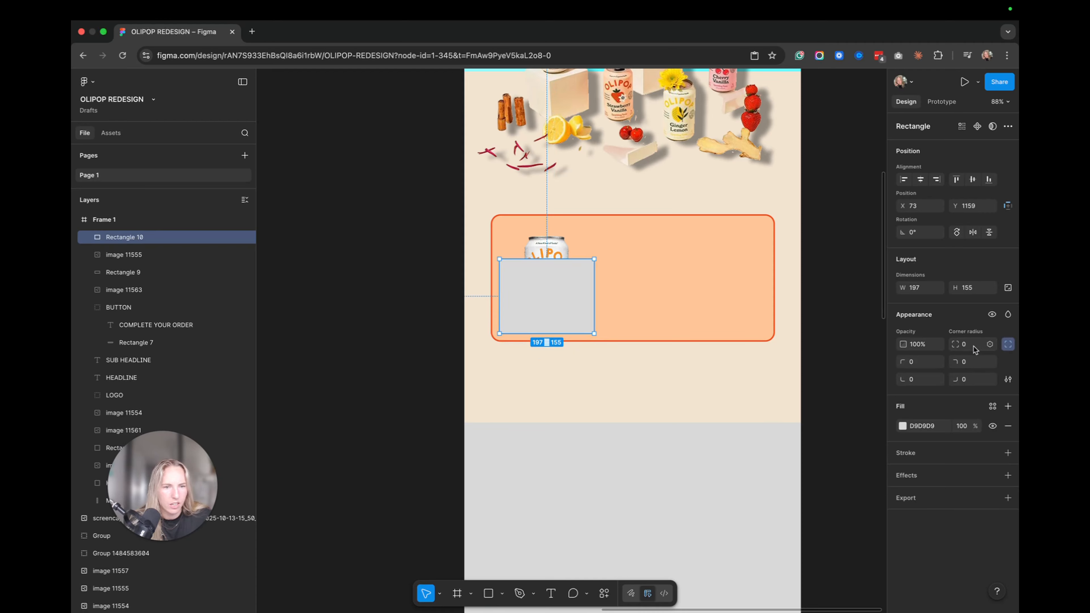
type("81")
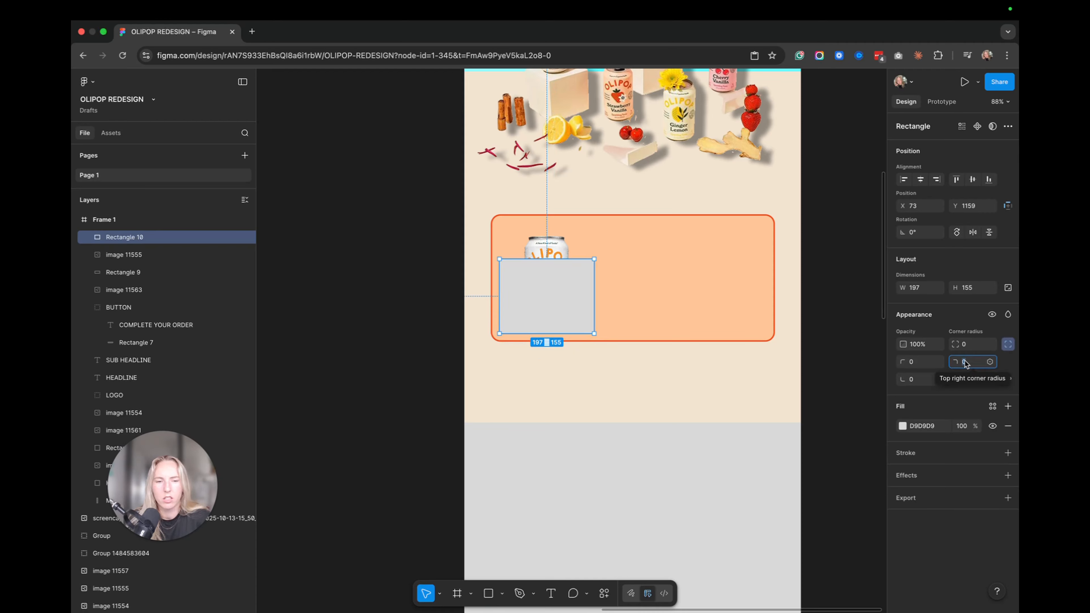
key("Return")
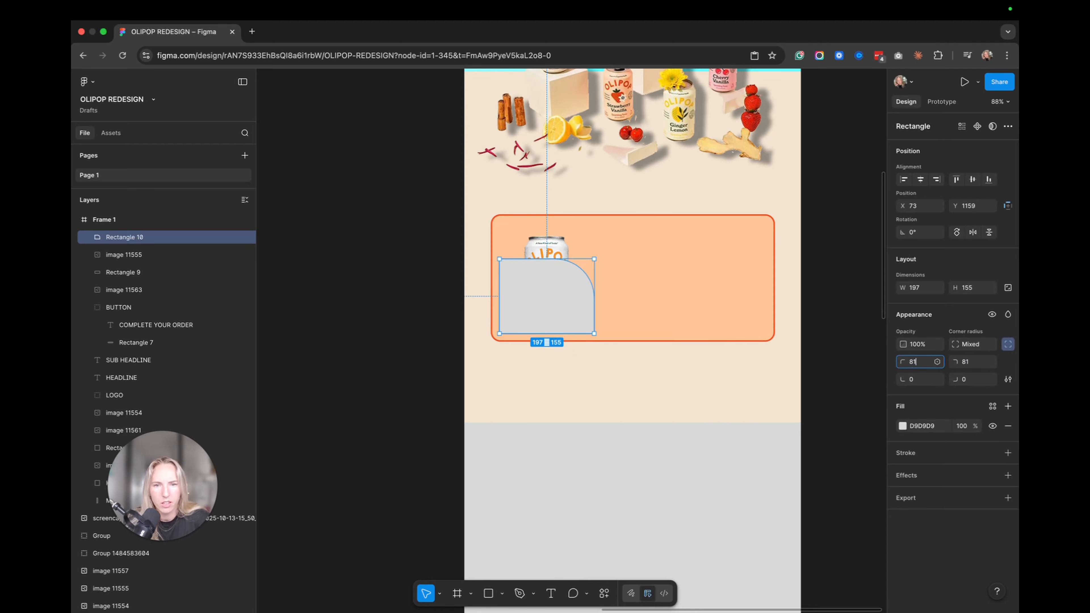
key("Return")
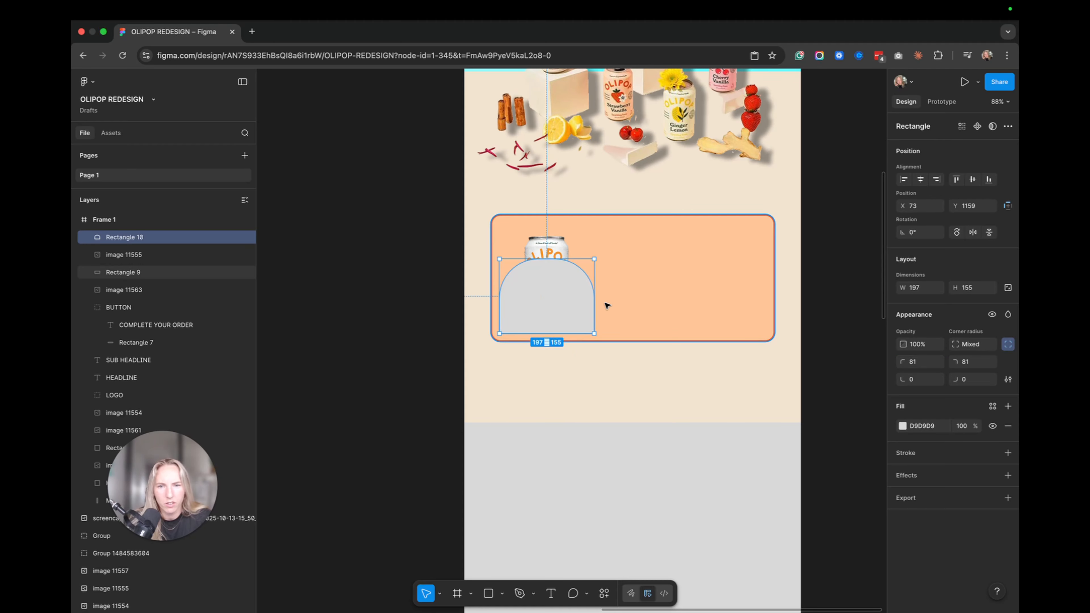
- Fill the arch with red E1320B sampled from the strawberry can in the hero image
left_click(903, 426)
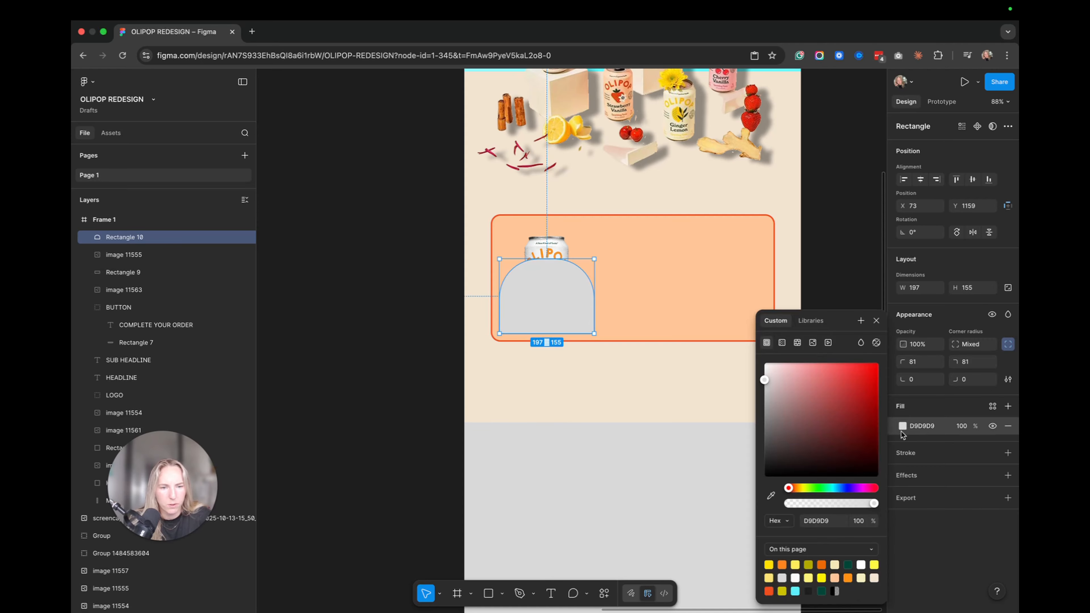
left_click(772, 496)
scroll(644, 125, "up", 3)
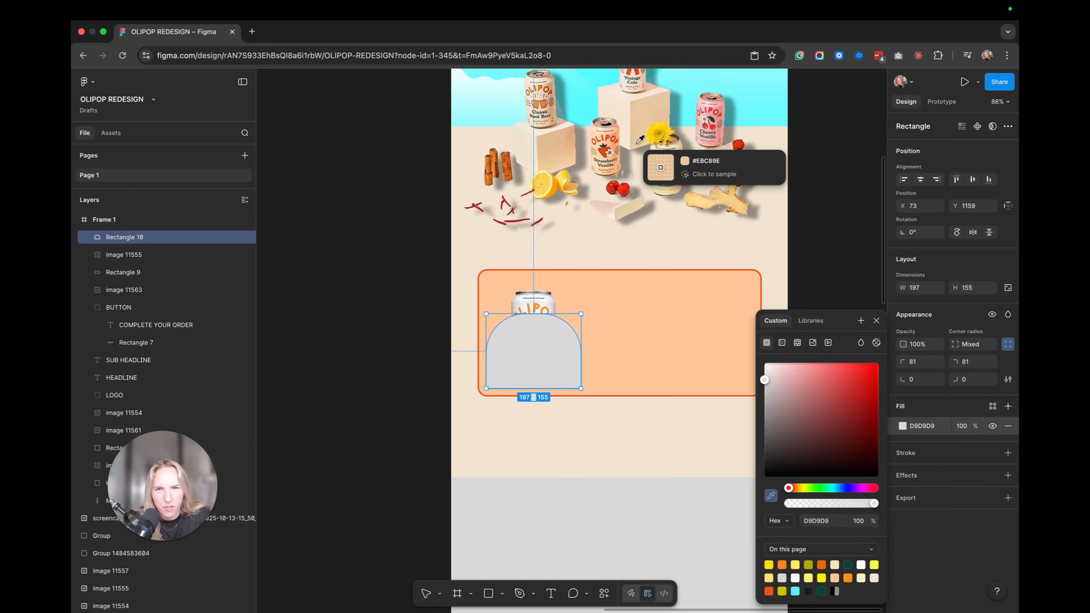
left_click(611, 134)
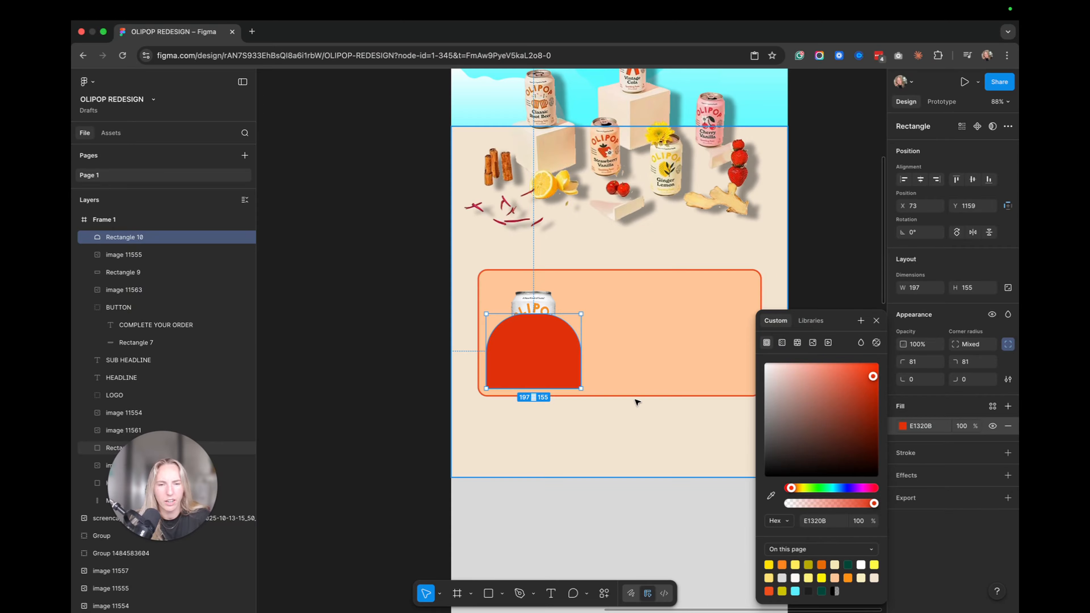
- Move the red arch below the Orange Cream can in the layer order so it sits behind the can
left_click_drag(129, 237, 148, 267)
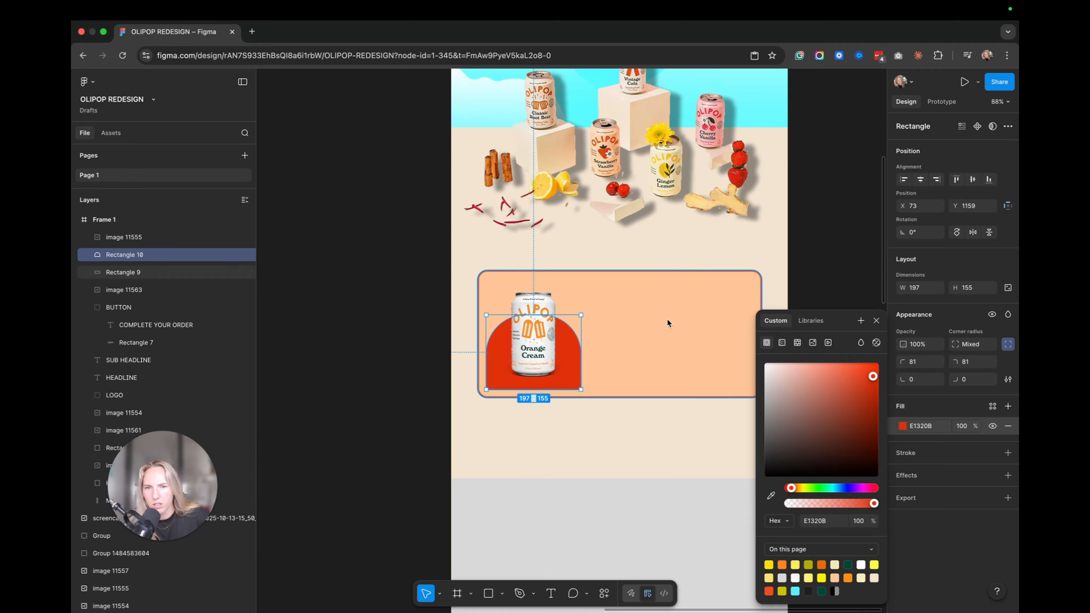
left_click(553, 345)
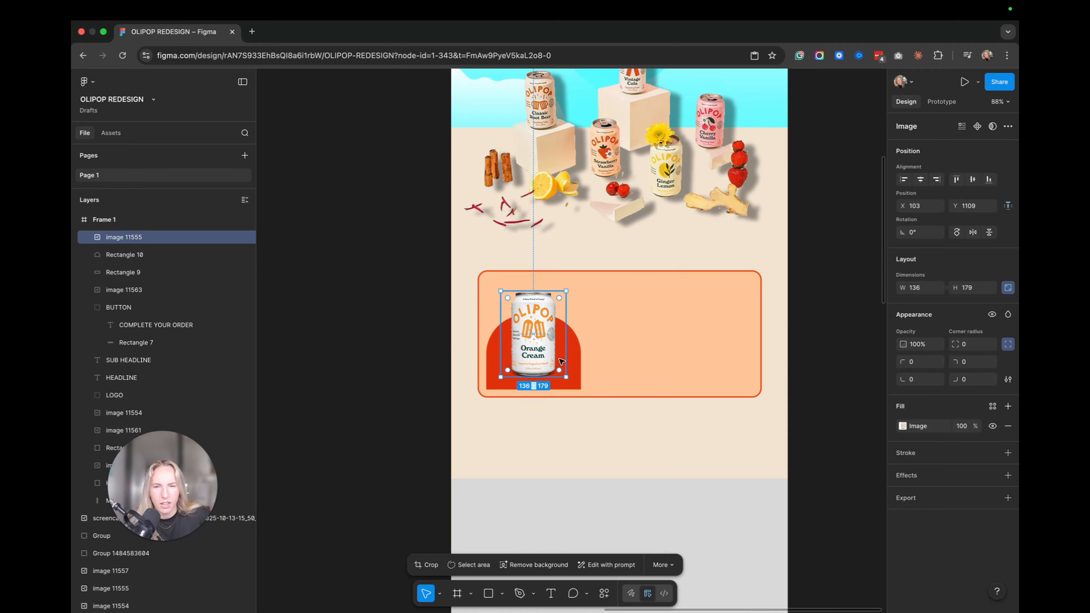
left_click(782, 320)
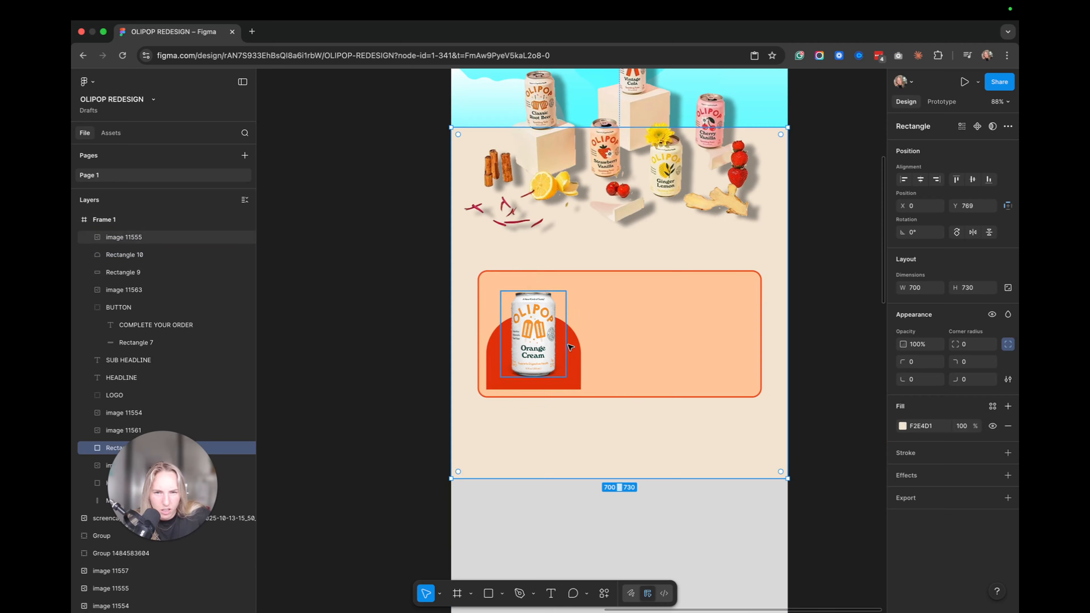
- Move the red arch up to Y 1144 behind the can, keeping it at X 73, and deselect it
scroll(570, 347, "down", 5)
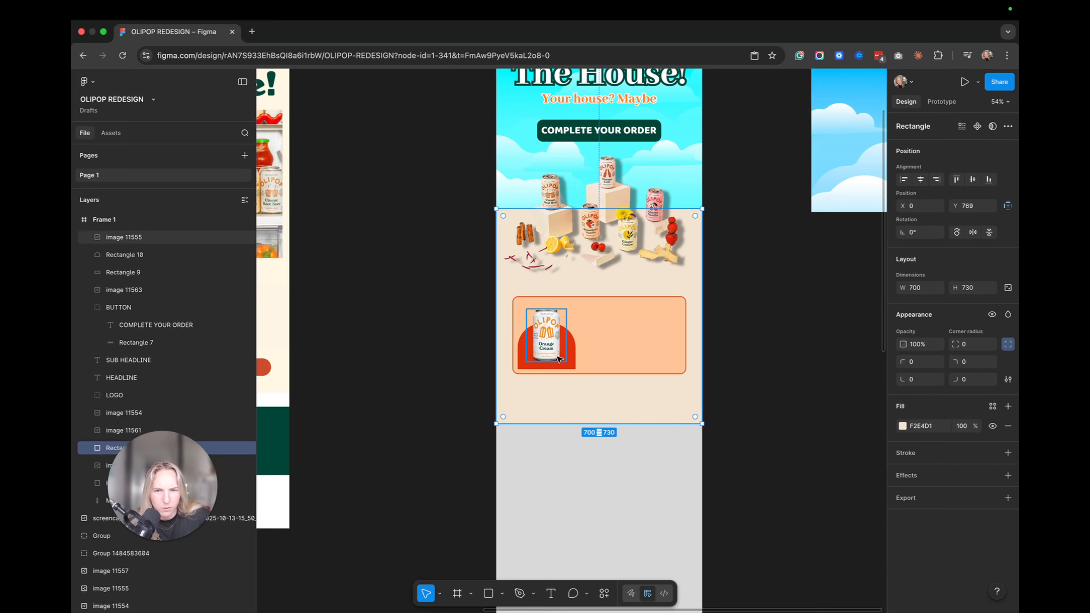
left_click(558, 359)
left_click(572, 363, "shift")
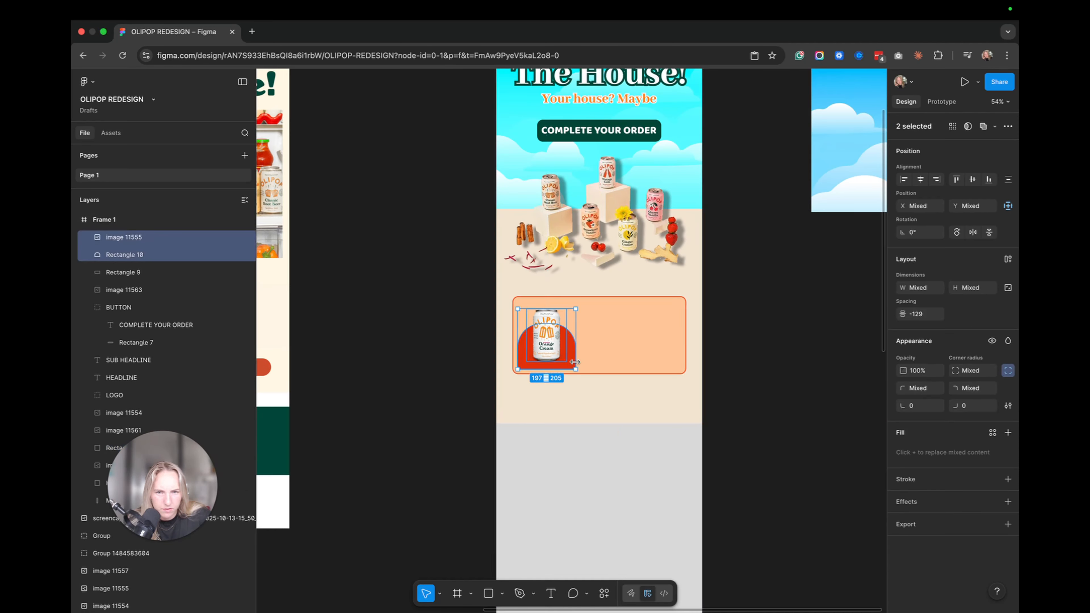
left_click(576, 361)
left_click_drag(575, 359, 575, 361)
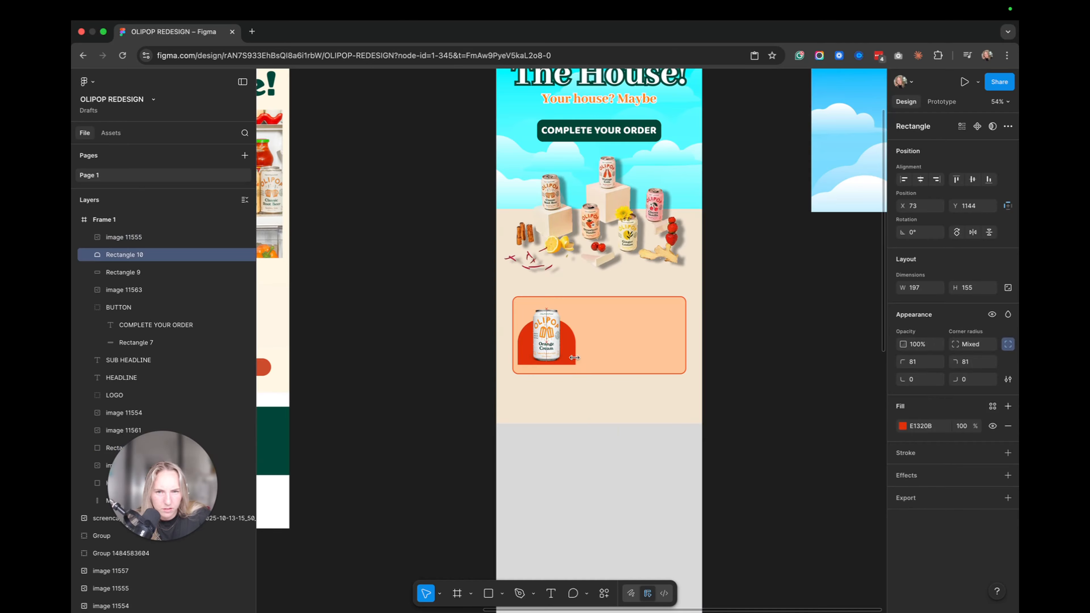
left_click(535, 440)
scroll(528, 442, "left", 10)
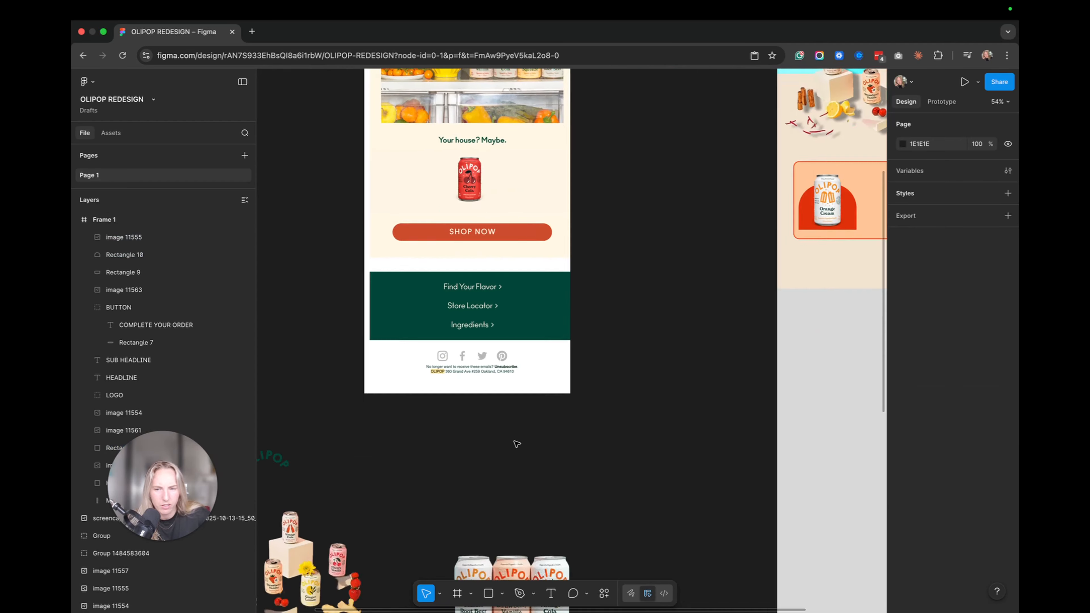
- Copy the loose orange slice group into the peach product card, overlapping the Orange Cream can's lower right edge
scroll(518, 449, "left", 3)
scroll(518, 452, "down", 5)
left_click(426, 555)
scroll(602, 474, "right", 6)
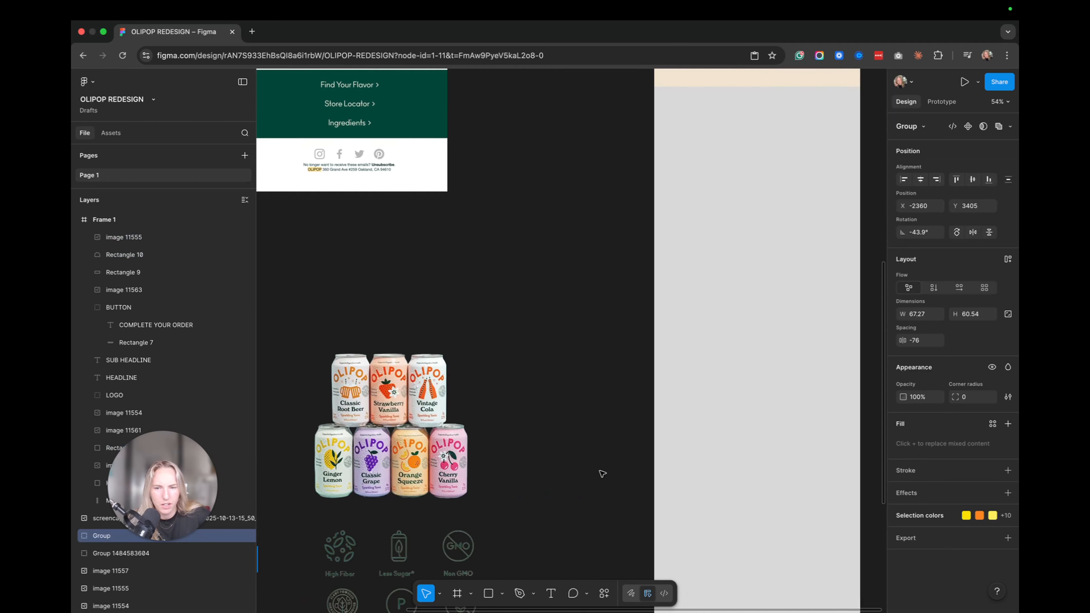
scroll(601, 472, "right", 5)
scroll(599, 469, "up", 6)
scroll(477, 385, "up", 10)
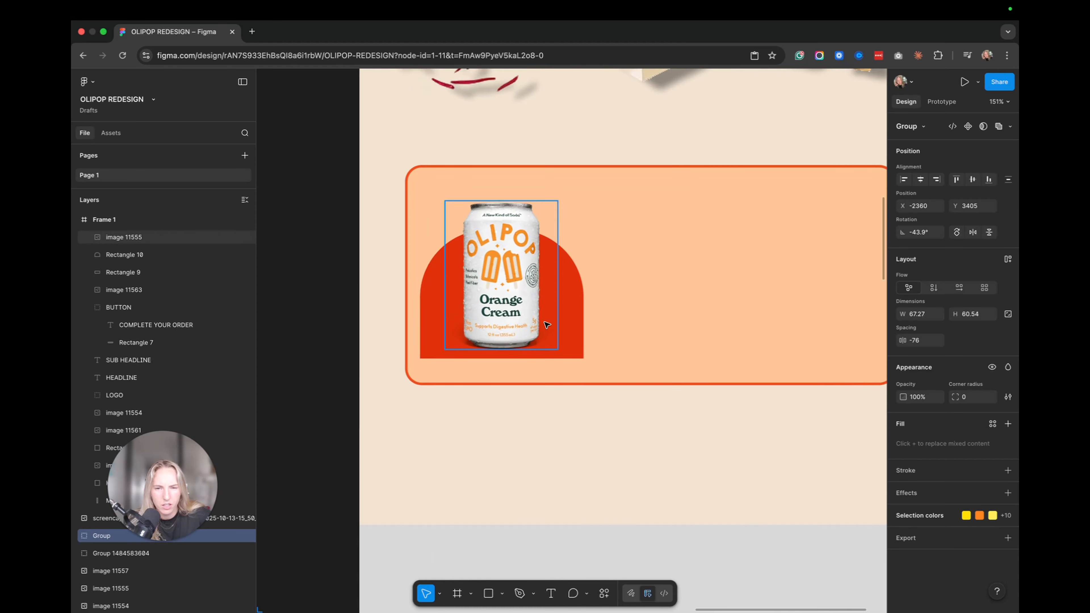
key("super+v")
left_click(597, 346)
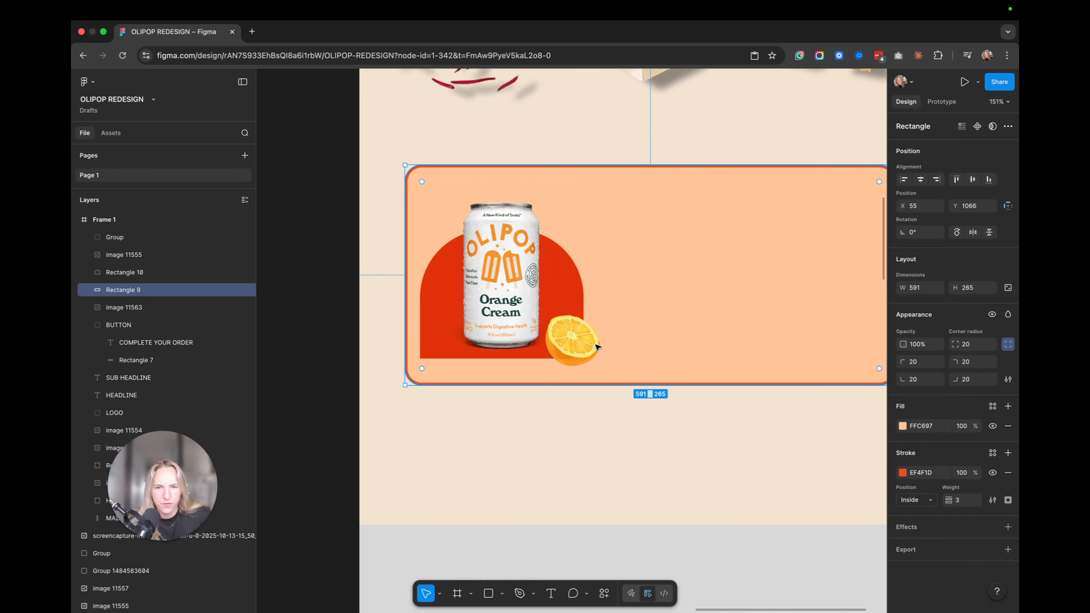
left_click_drag(598, 346, 571, 343)
left_click_drag(573, 347, 550, 341)
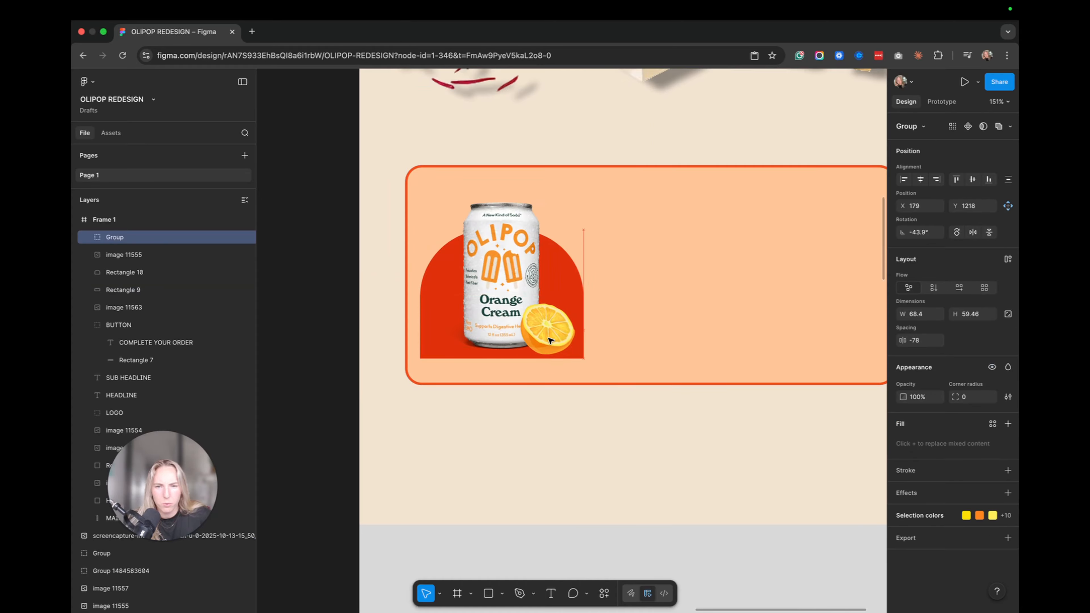
- Group the orange slice with the Orange Cream can and name the group PRODUCT
scroll(524, 357, "down", 5)
left_click(528, 284, "shift")
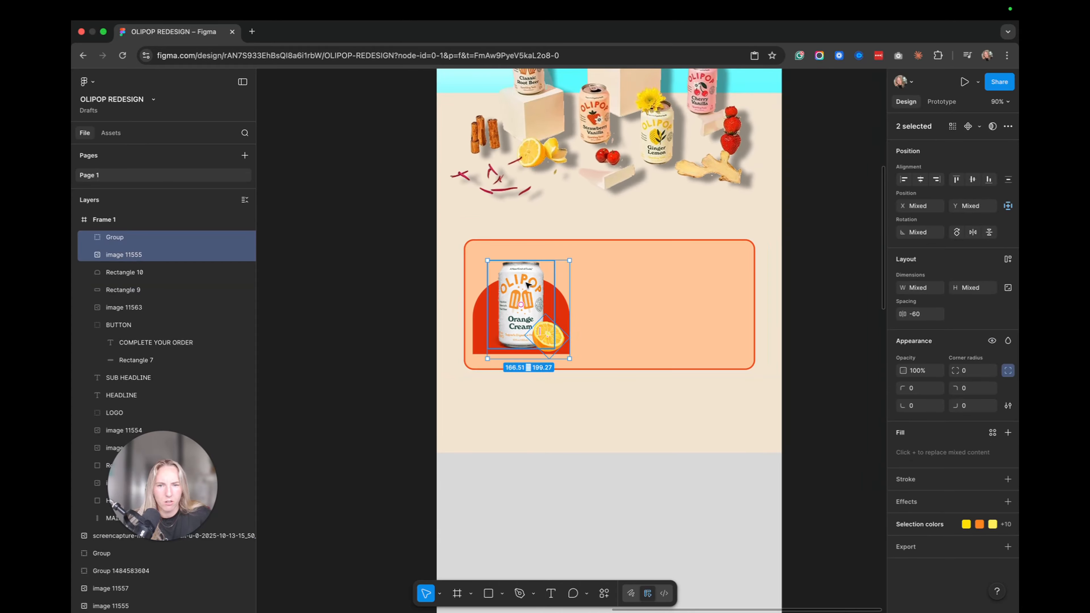
right_click(542, 297)
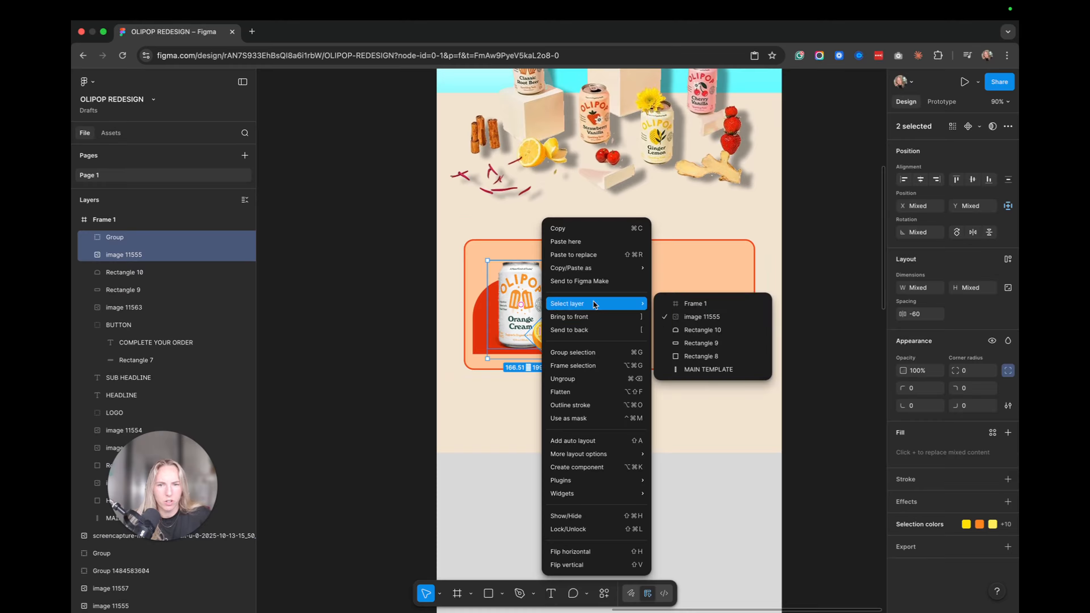
left_click(575, 354)
double_click(144, 239)
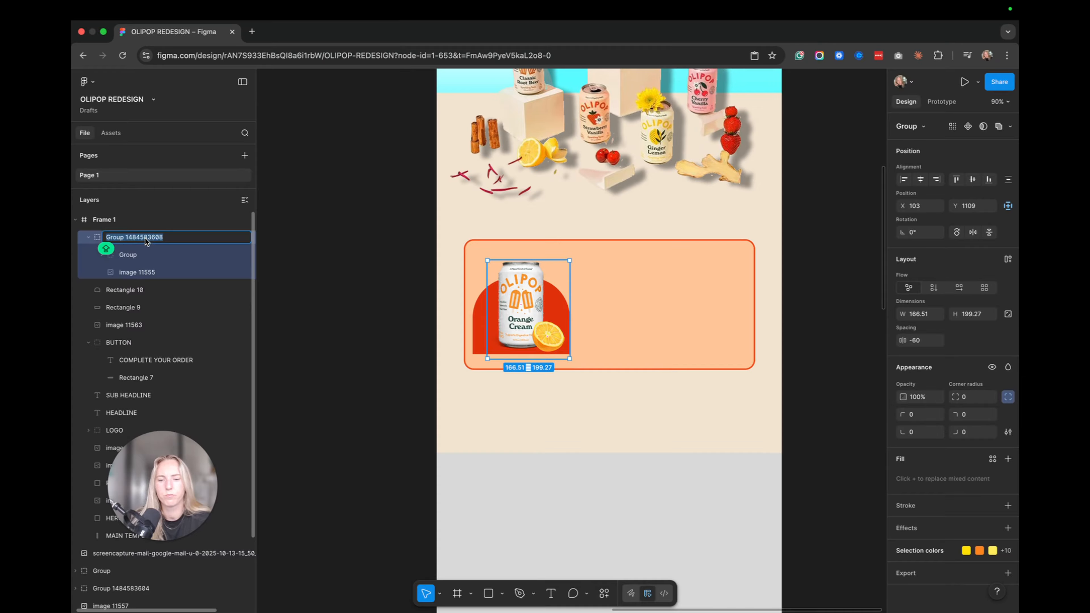
type("PRODUCT")
key("Return")
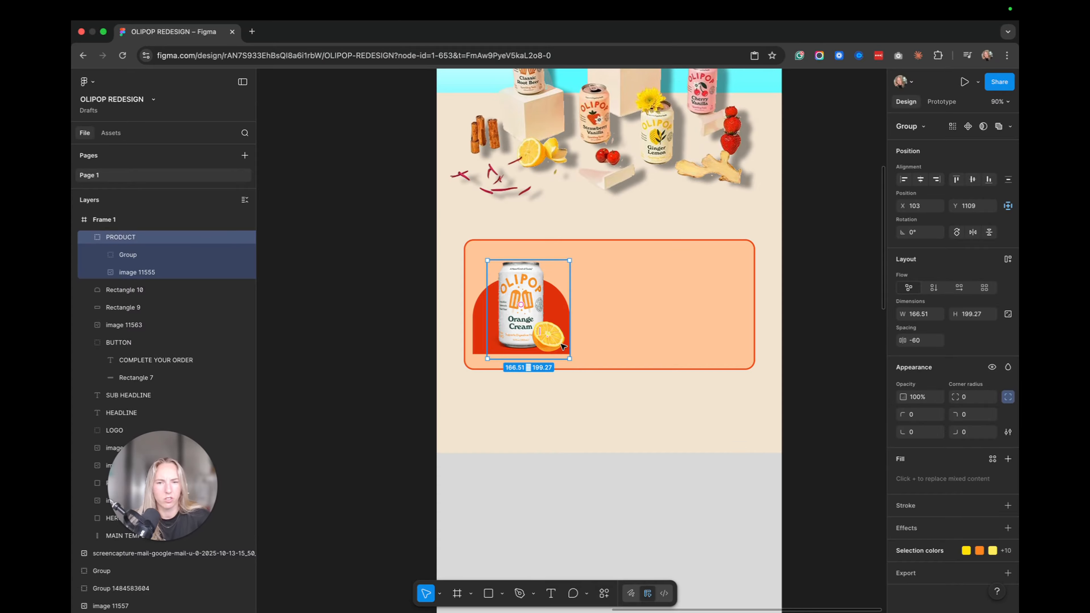
- Add a drop shadow to the PRODUCT group with X offset 8 and 40% opacity
left_click(1007, 529)
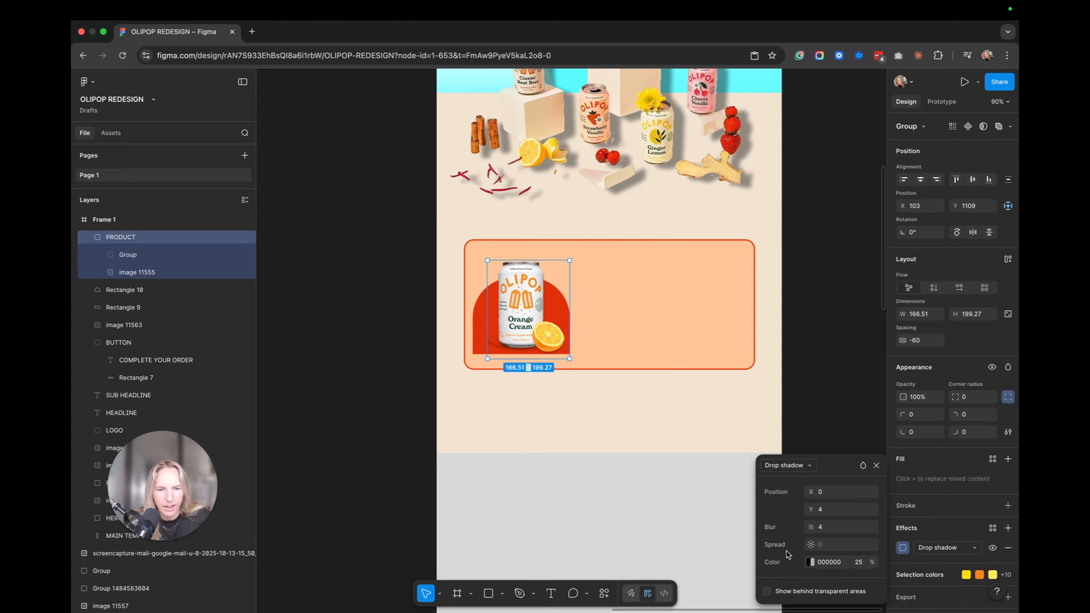
left_click_drag(814, 493, 812, 492)
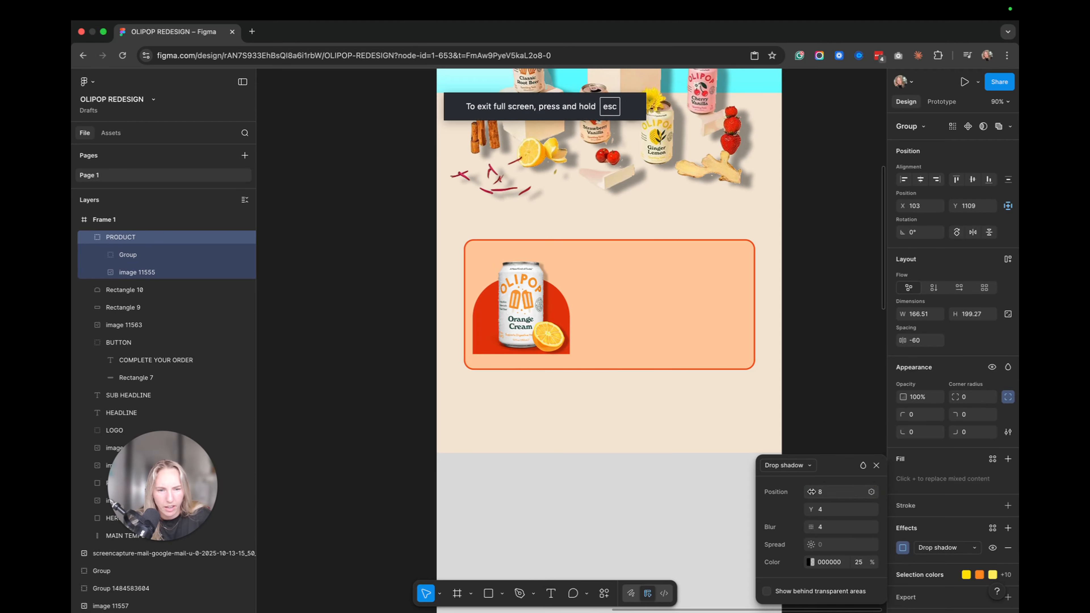
left_click(857, 566)
type("40")
key("Return")
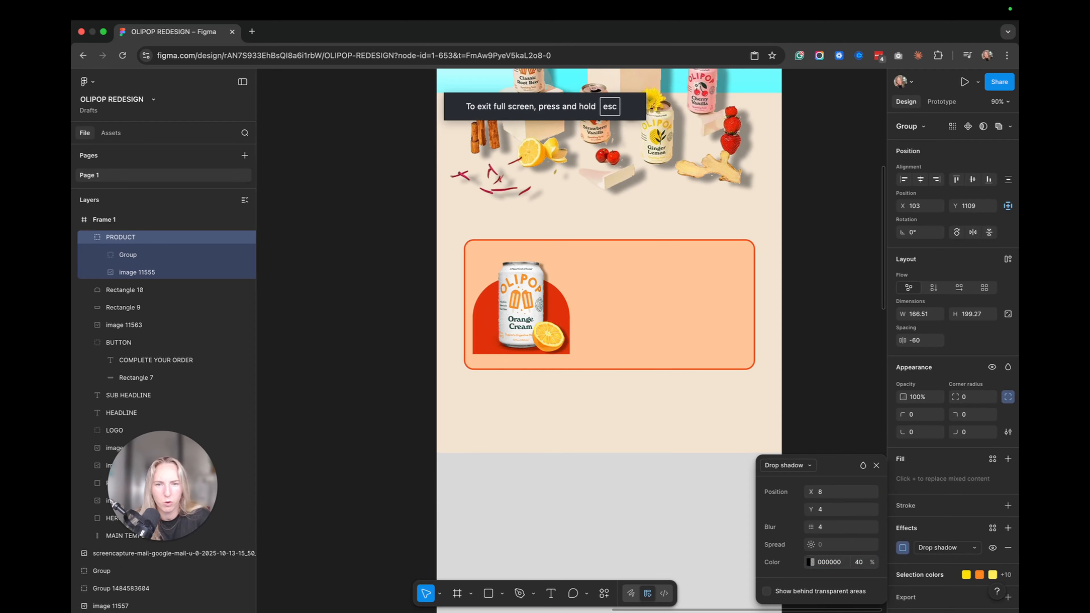
left_click(597, 460)
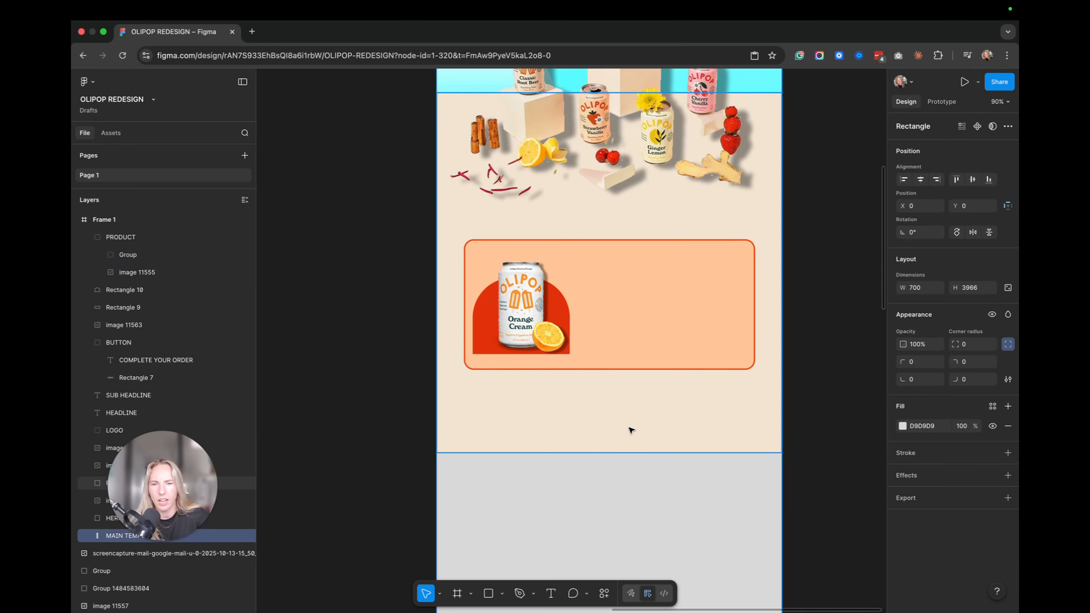
- Extend the PRODUCT group upward to a height of about 215 and nudge it slightly left over the red arch
scroll(630, 432, "down", 4)
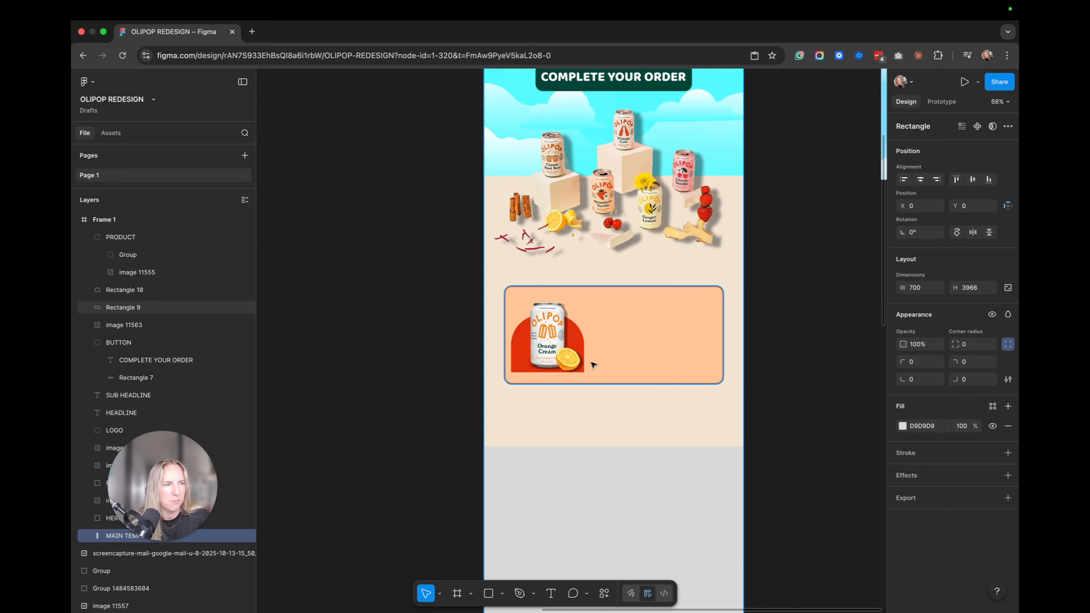
scroll(591, 365, "up", 3)
scroll(591, 365, "right", 2)
scroll(591, 365, "down", 1)
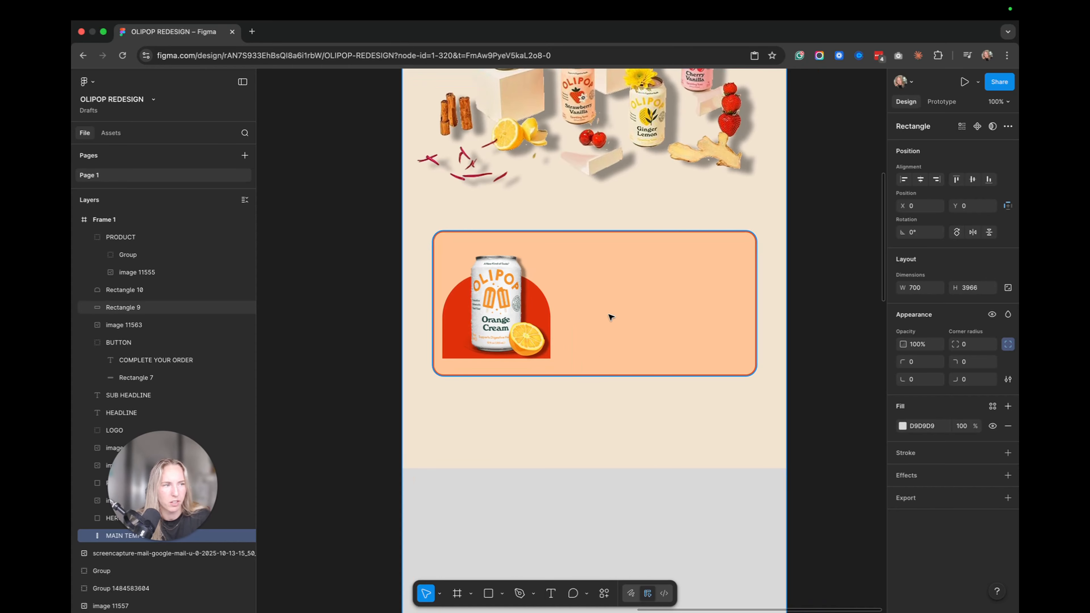
scroll(635, 296, "right", 1)
left_click(501, 294)
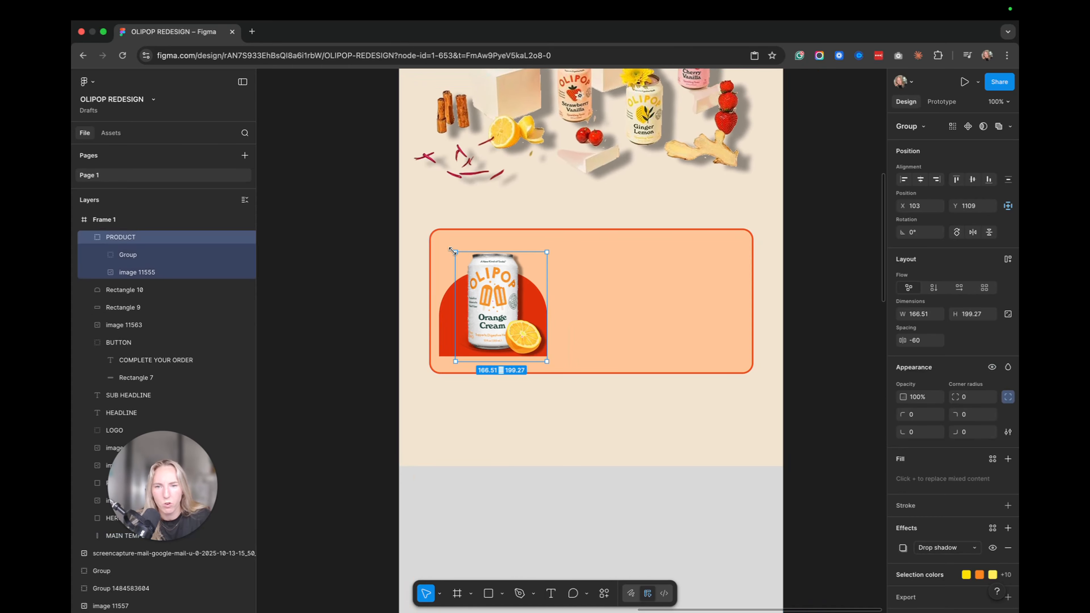
left_click_drag(453, 251, 453, 242)
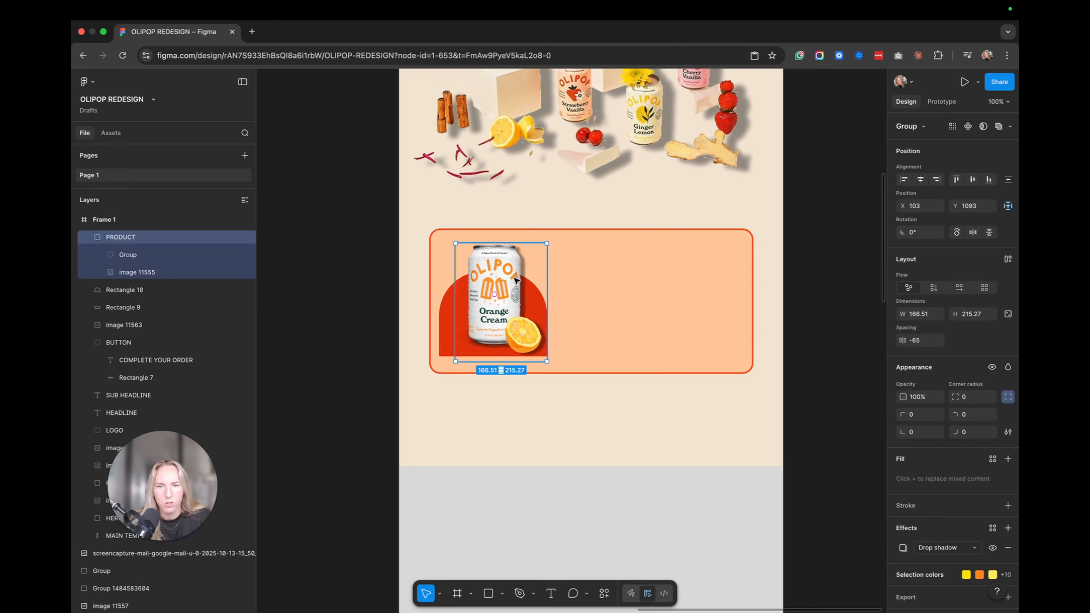
left_click_drag(516, 280, 513, 279)
left_click(705, 312)
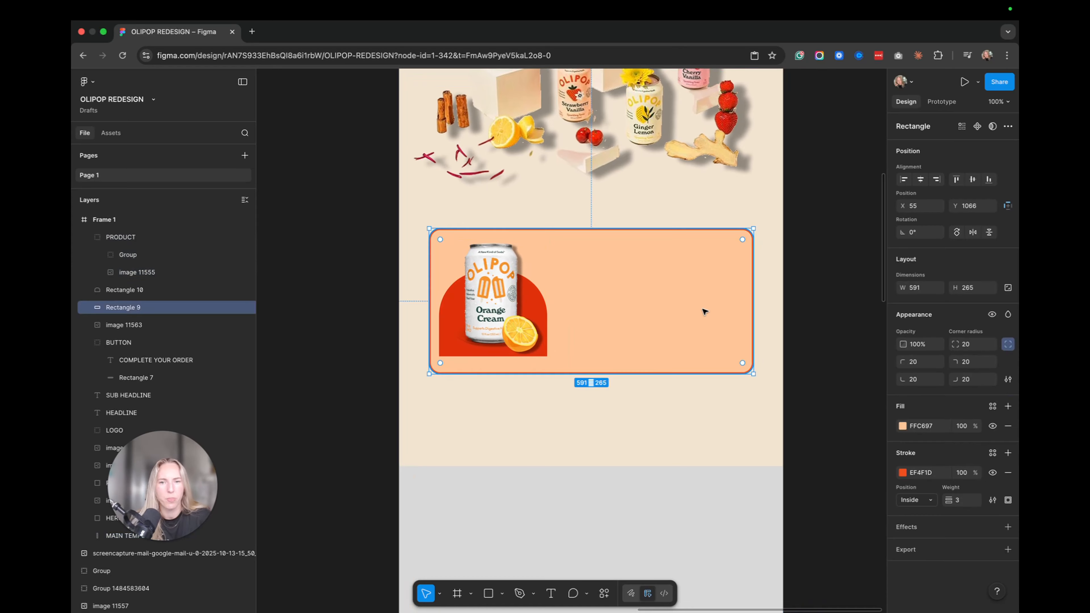
- Add a text layer reading "Olipop Orange Cream" on the product card beside the can
key("Escape")
key("t")
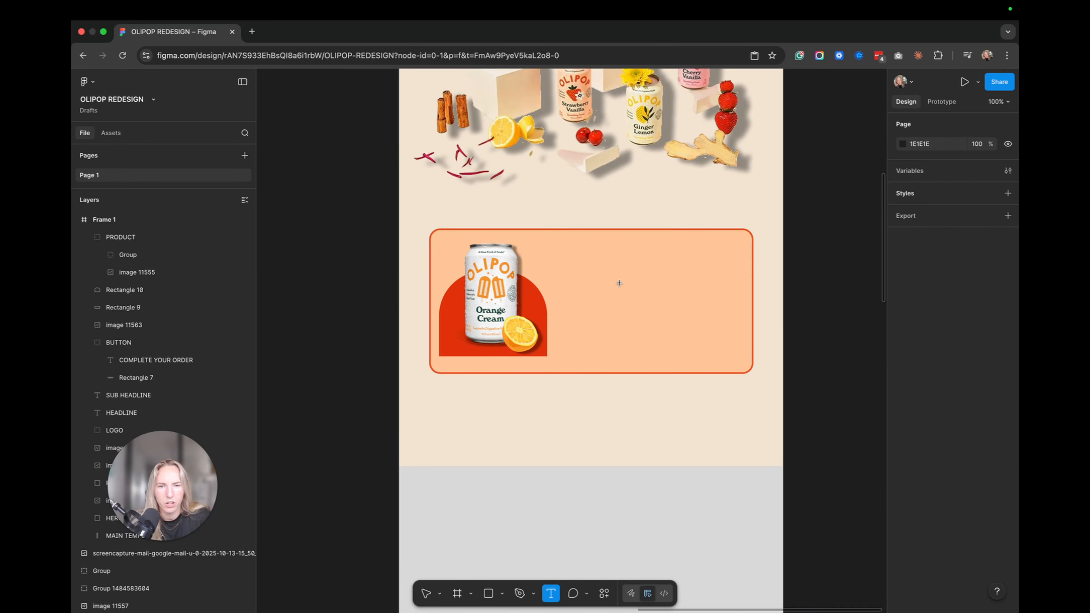
left_click(588, 281)
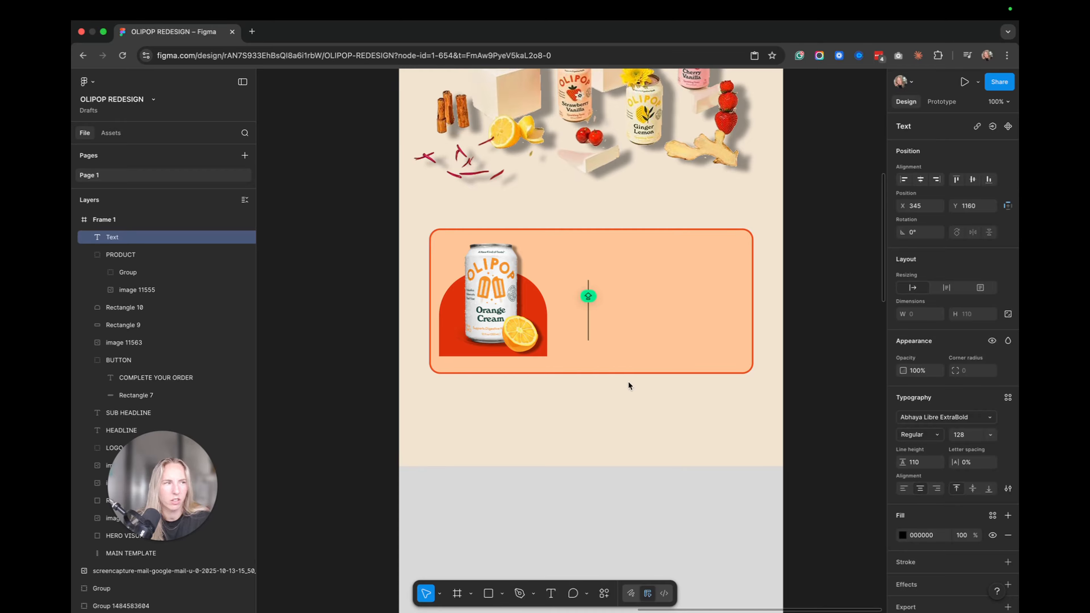
type("Oli[po")
key("BackSpace")
key("BackSpace")
key("BackSpace")
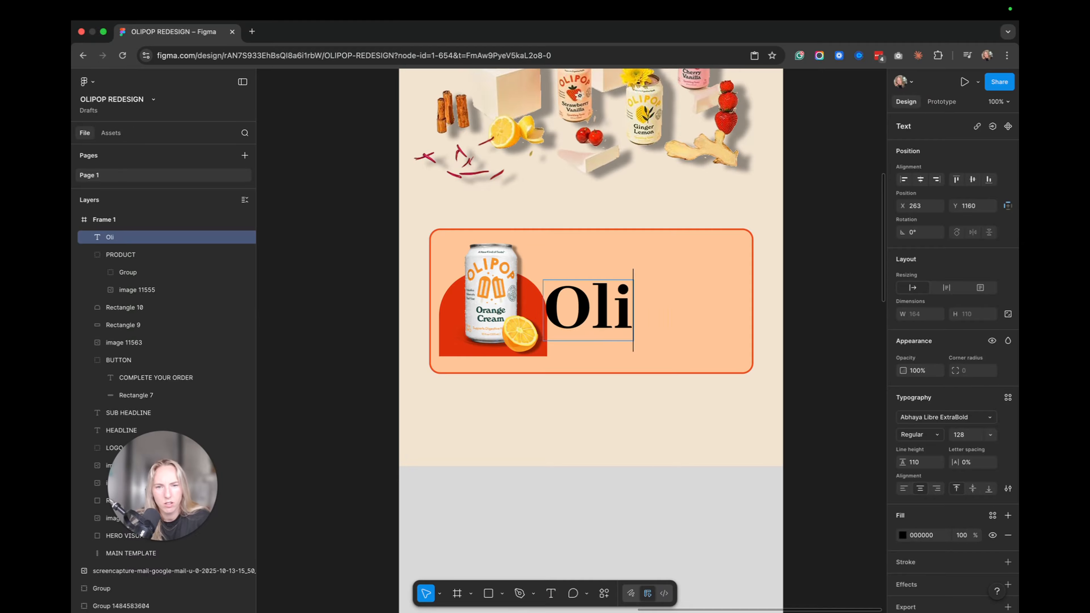
type("pop")
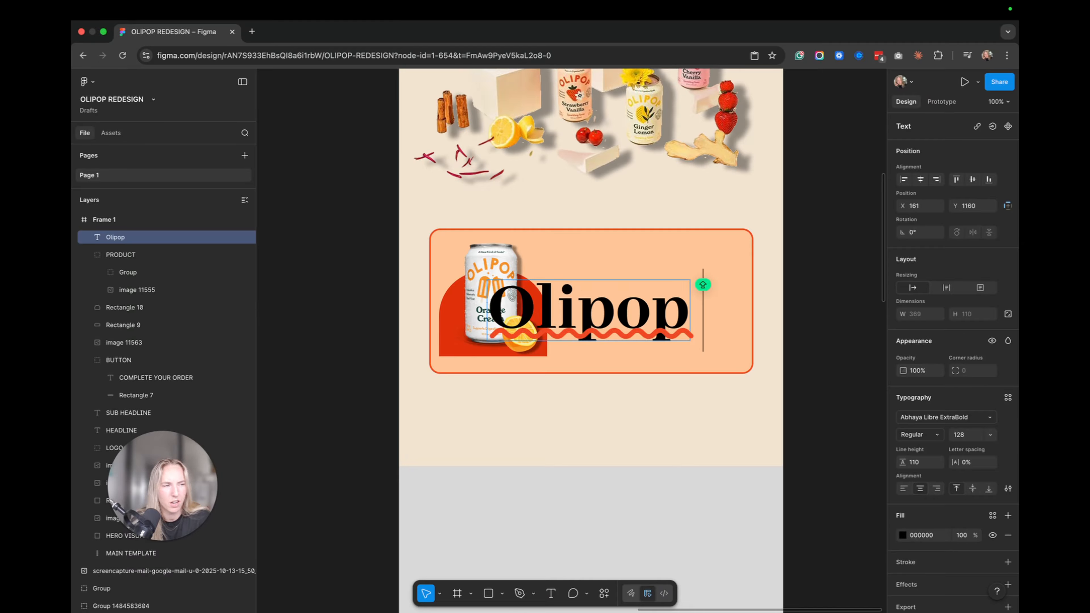
type(" Orange Cream")
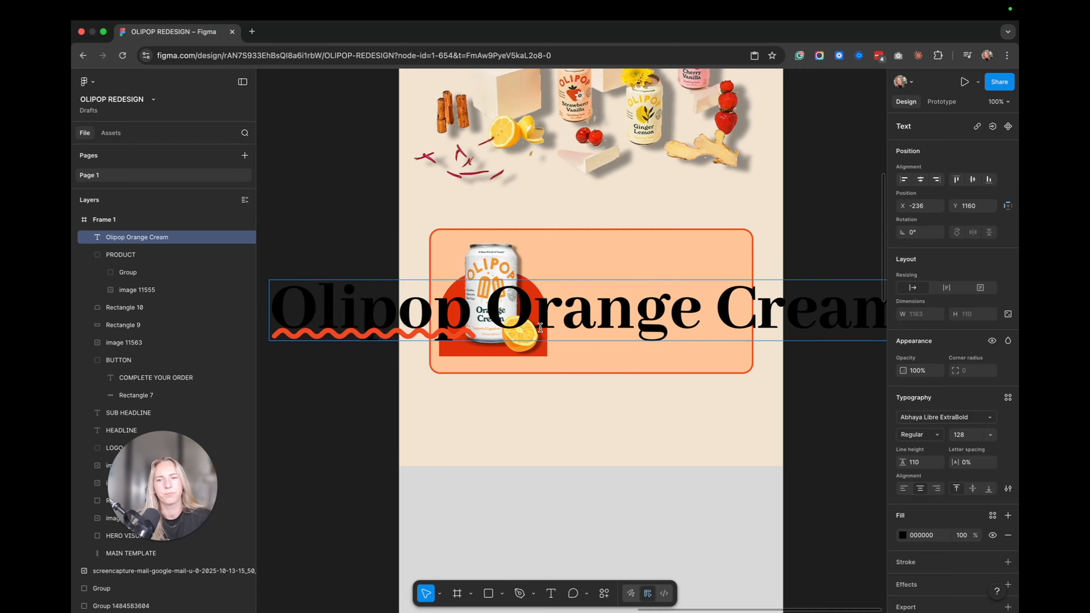
key("Escape")
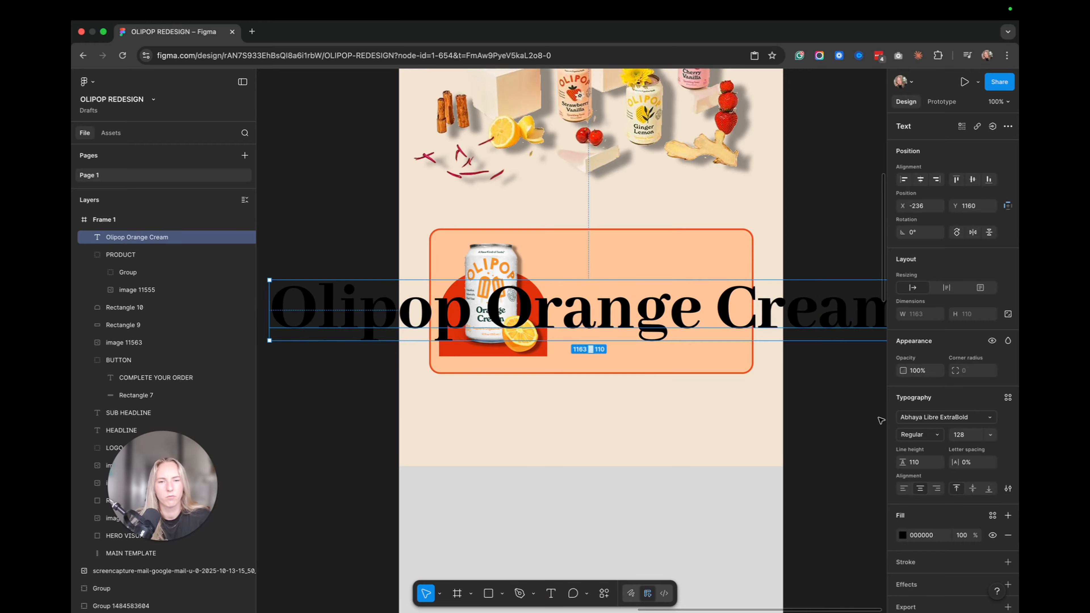
- Set the "Olipop Orange Cream" text to size 36 and place it in the card's empty area right of the can
left_click(991, 435)
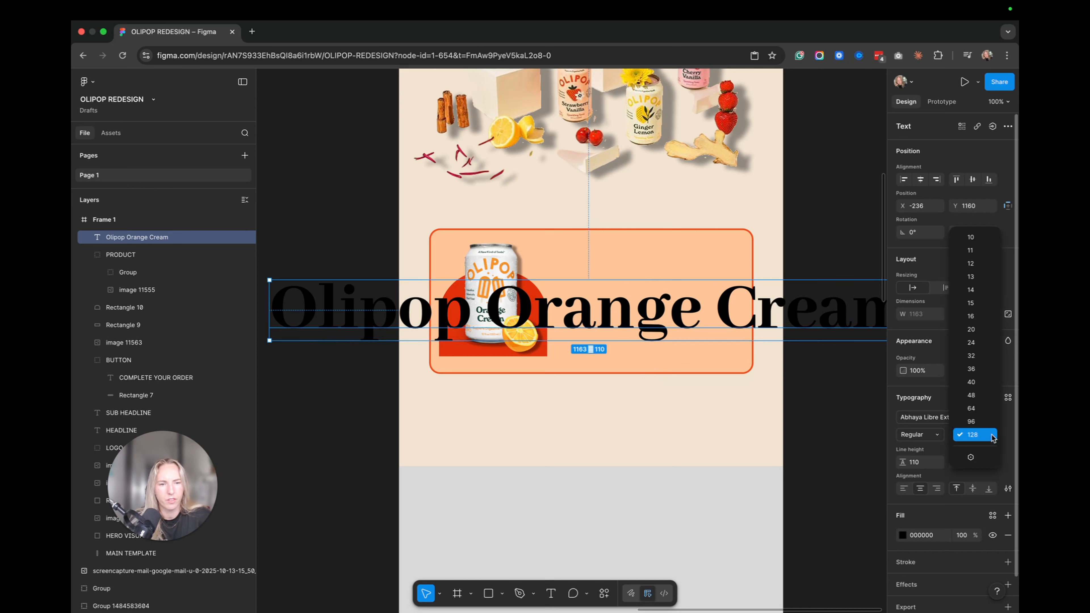
left_click(971, 370)
left_click_drag(589, 313, 645, 291)
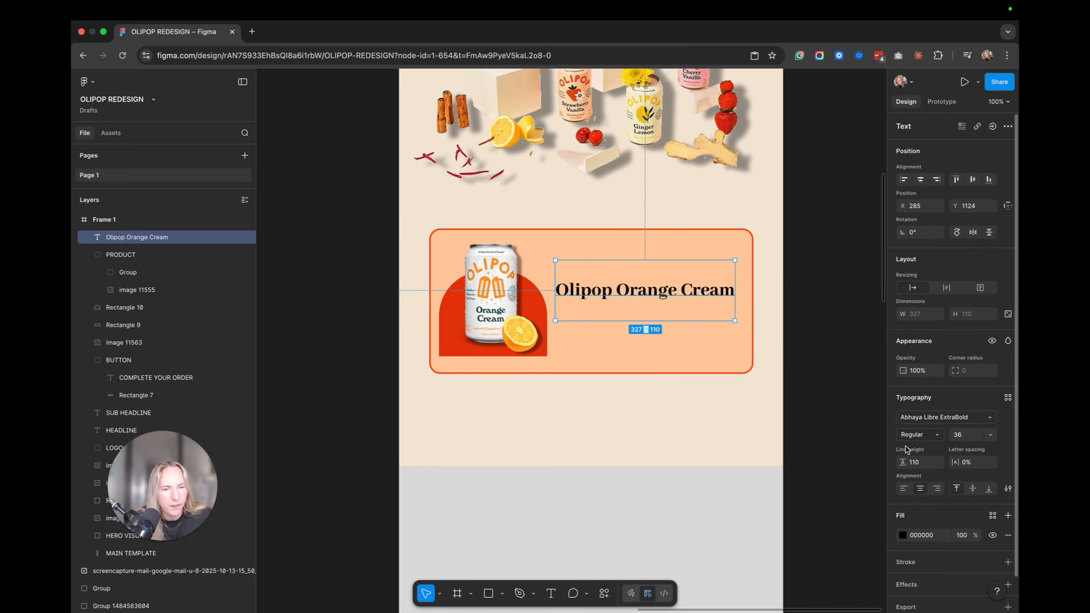
- Colour the "Olipop Orange Cream" text with the red E1320B sampled from the arch behind the can
left_click(903, 536)
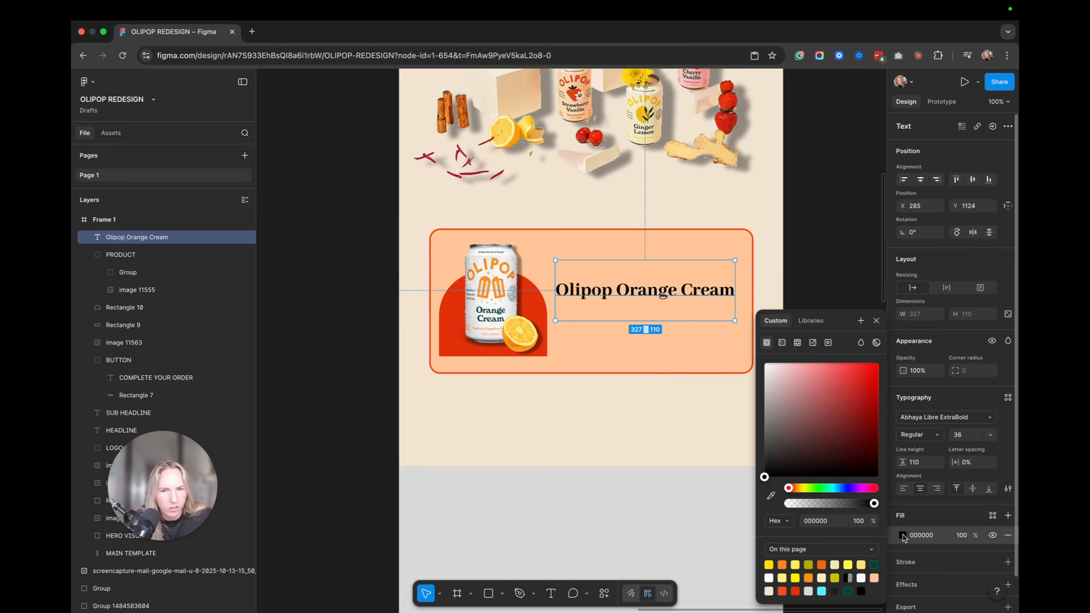
left_click(770, 497)
left_click(543, 298)
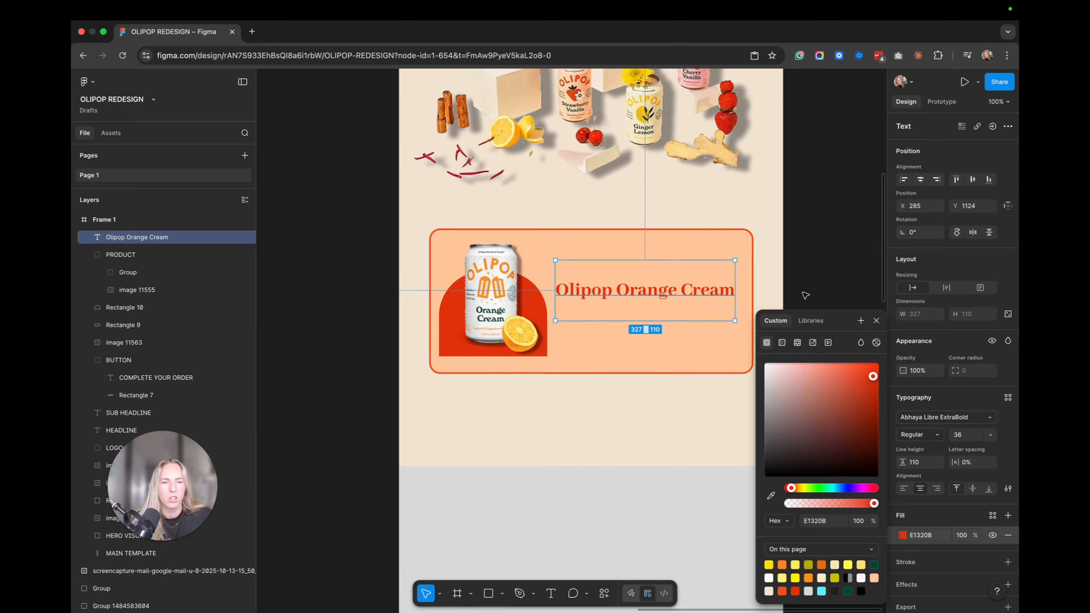
left_click(823, 264)
- Lighten the product card rectangle's fill to FFCEA7
left_click(673, 259)
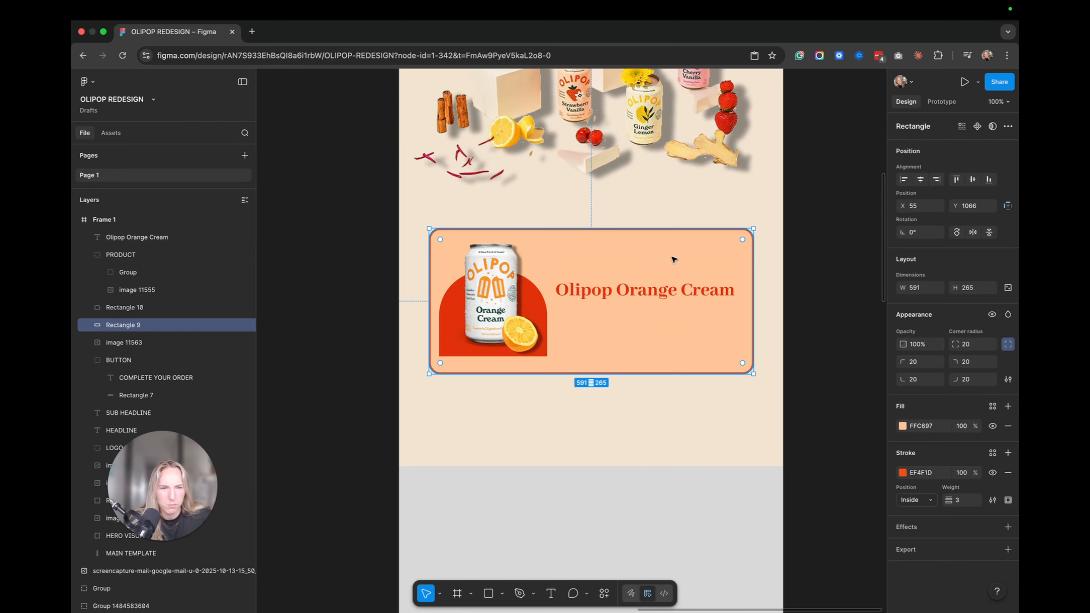
left_click(902, 426)
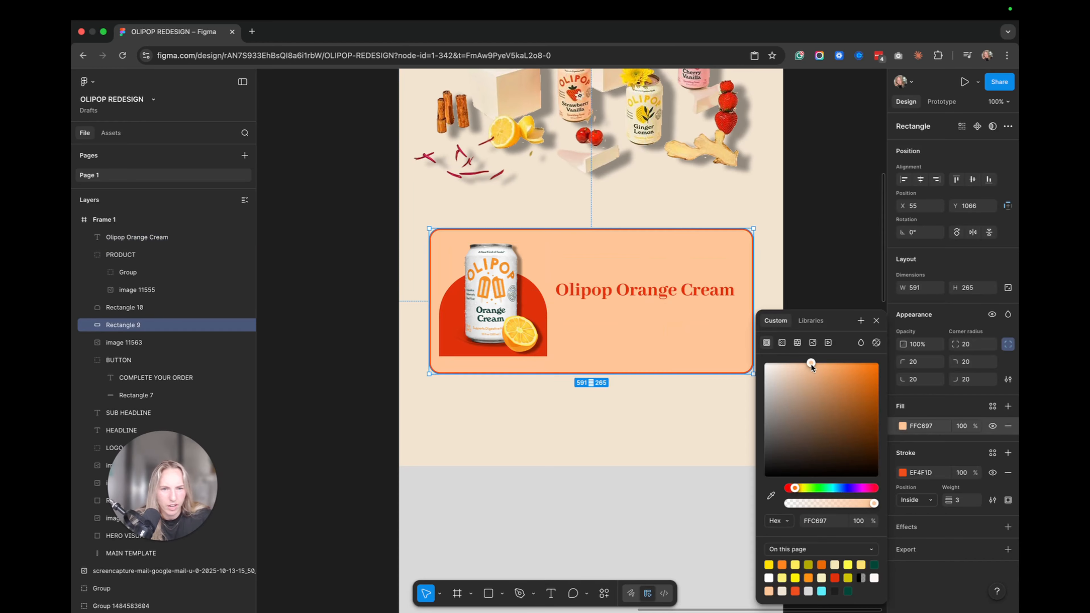
left_click_drag(812, 367, 805, 364)
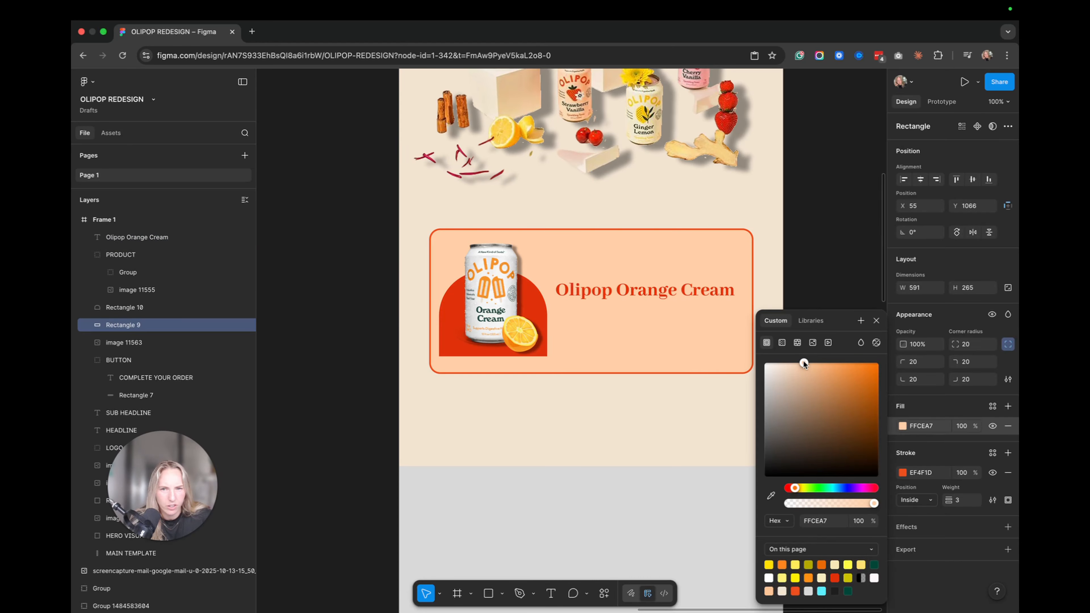
- Add a second line reading "Limited Stock" to the "Olipop Orange Cream" text
left_click(658, 300)
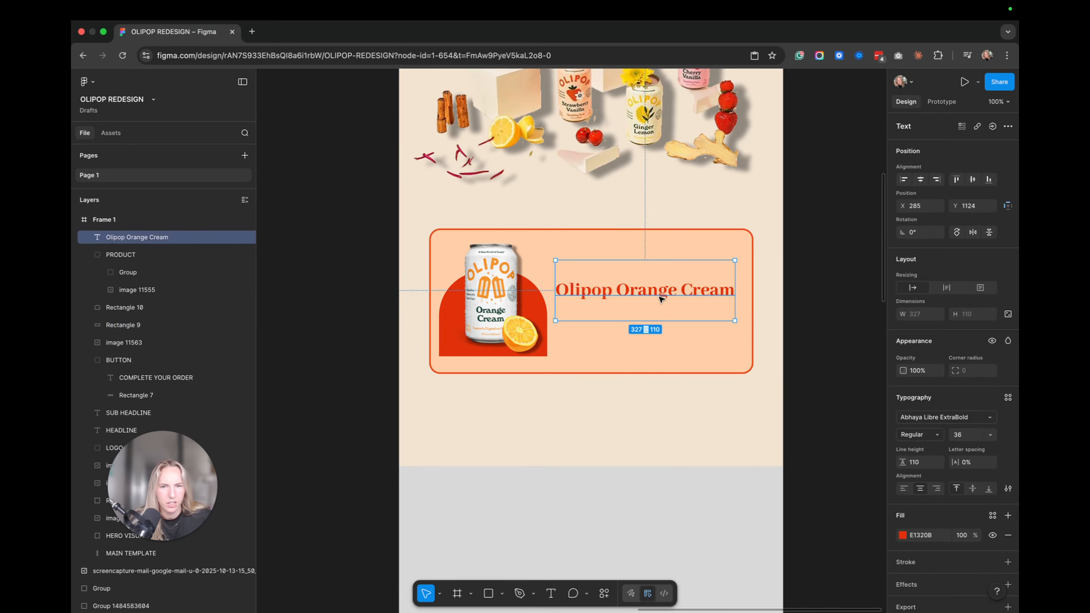
double_click(706, 294)
left_click(724, 291)
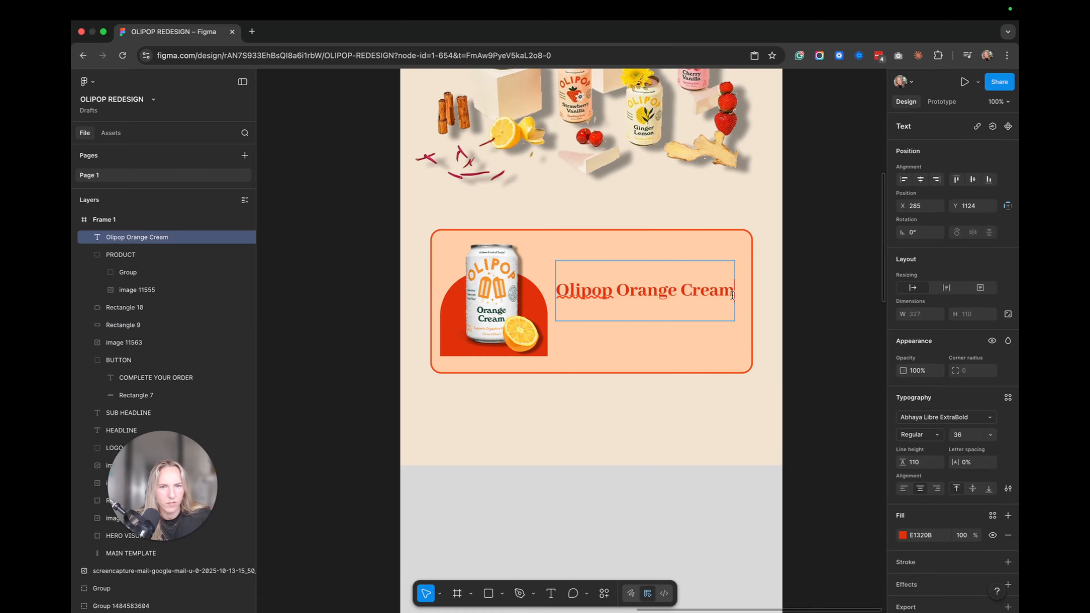
key("Return")
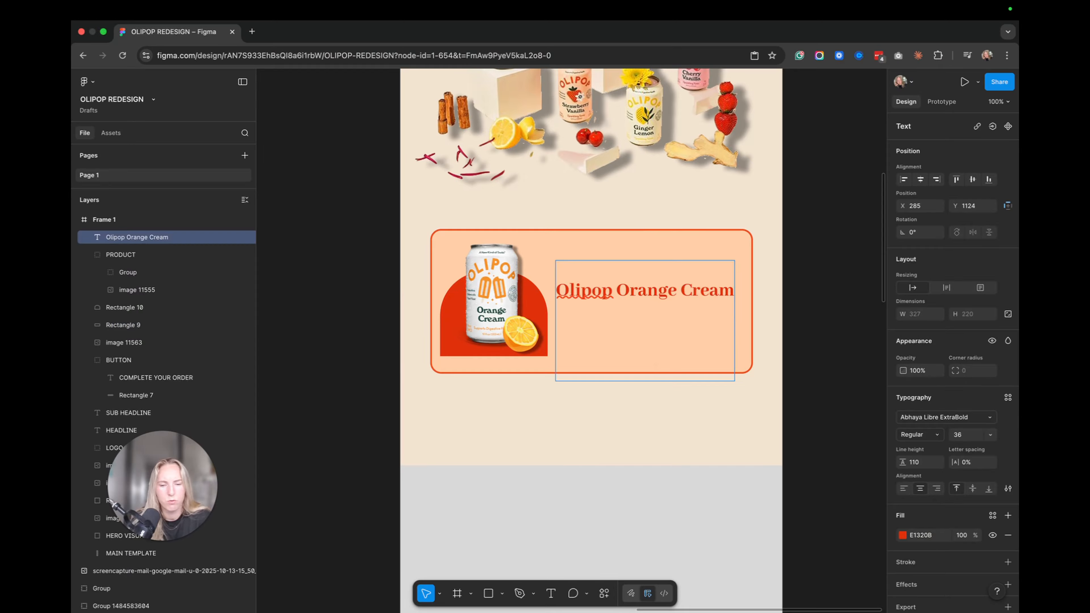
type("Limited Stock")
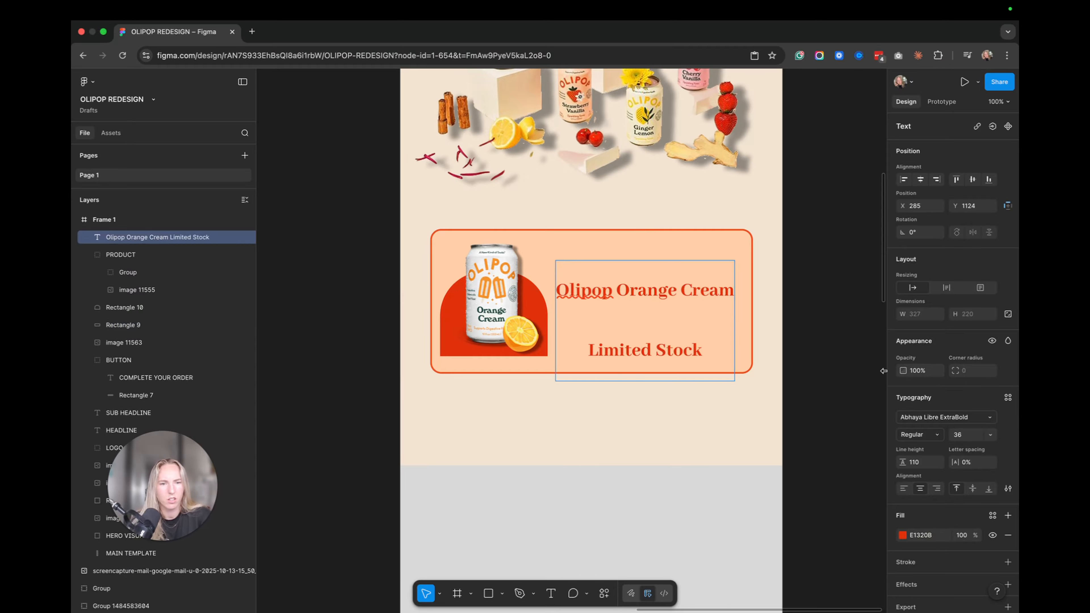
key("Escape")
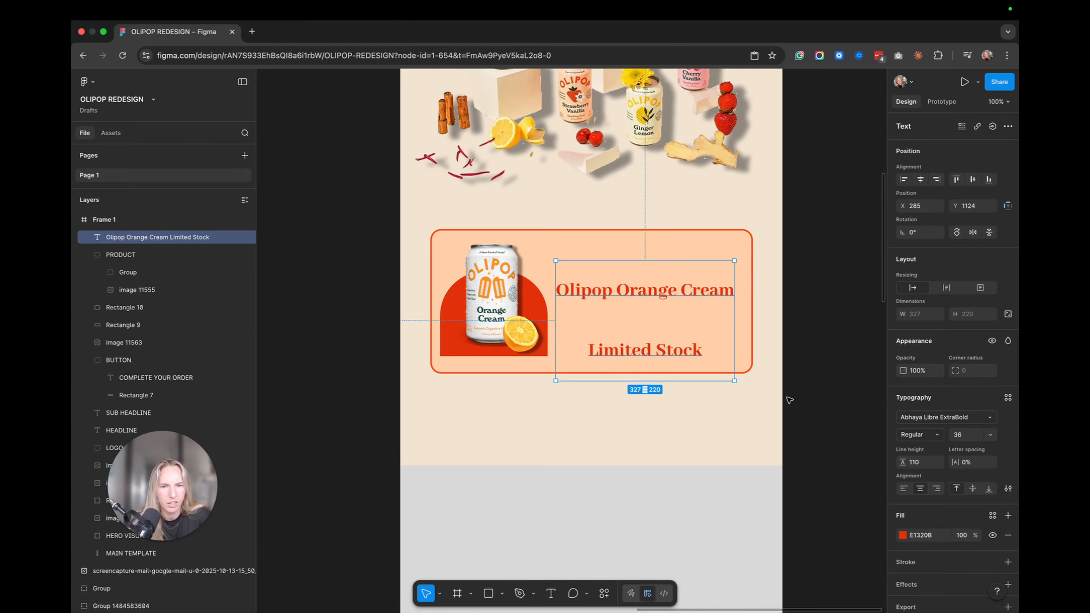
- Tighten the line height of the "Olipop Orange Cream Limited Stock" text to 40
type("9")
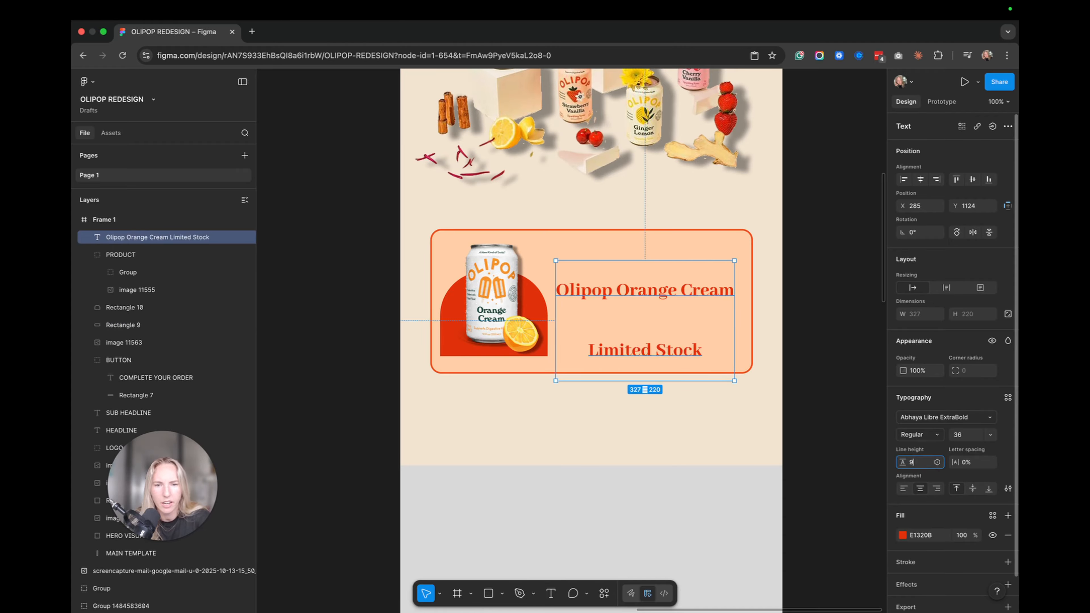
type("0")
key("Return")
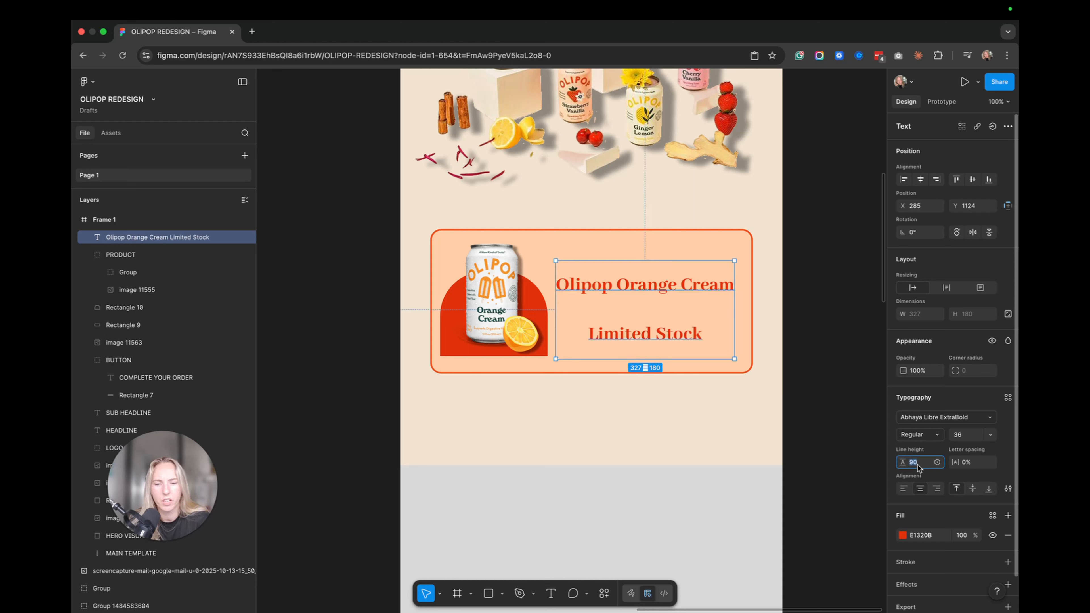
key("Return")
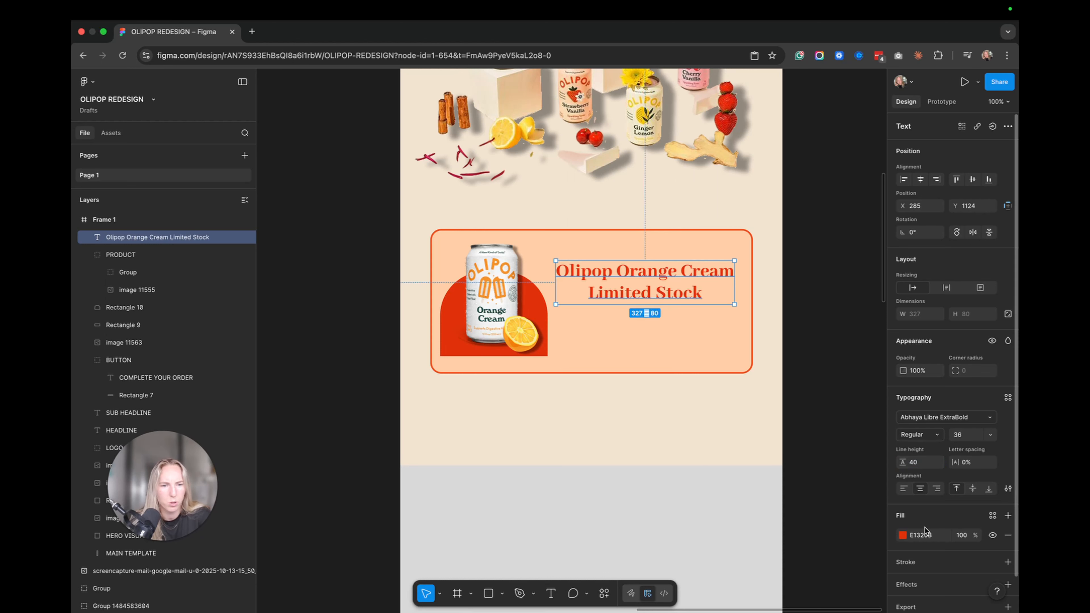
- Left-align the product text and move it to about X 293, Y 1164 beside the can
left_click(903, 490)
left_click_drag(595, 276, 601, 298)
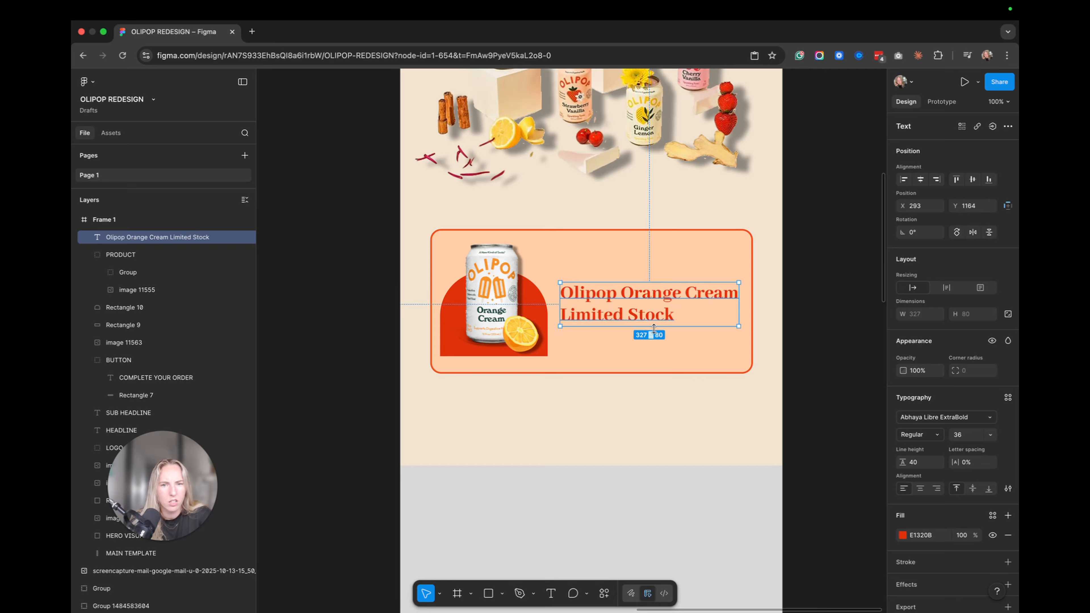
left_click(679, 320)
double_click(679, 320)
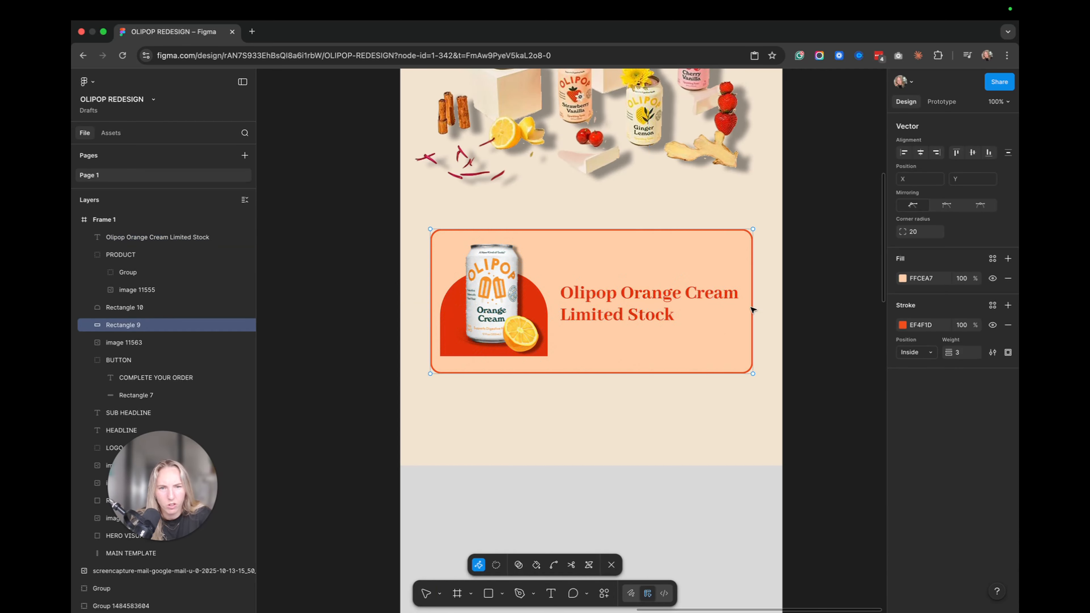
key("Escape")
- Colour the "Limited Stock" line with the orange F7932B sampled from the lettering on the can
left_click(637, 320)
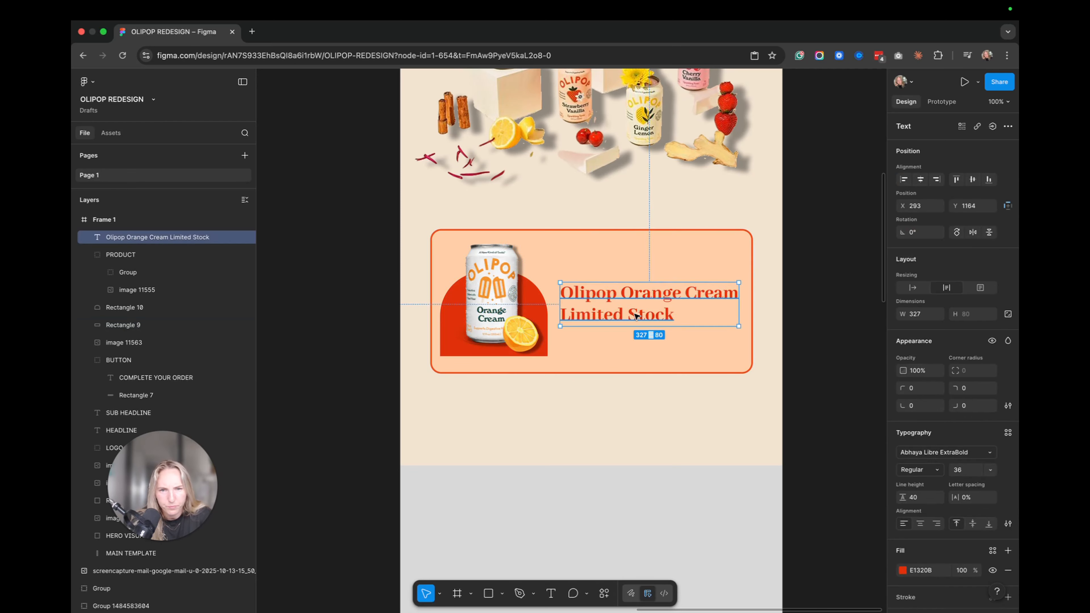
double_click(636, 320)
left_click_drag(676, 315, 560, 315)
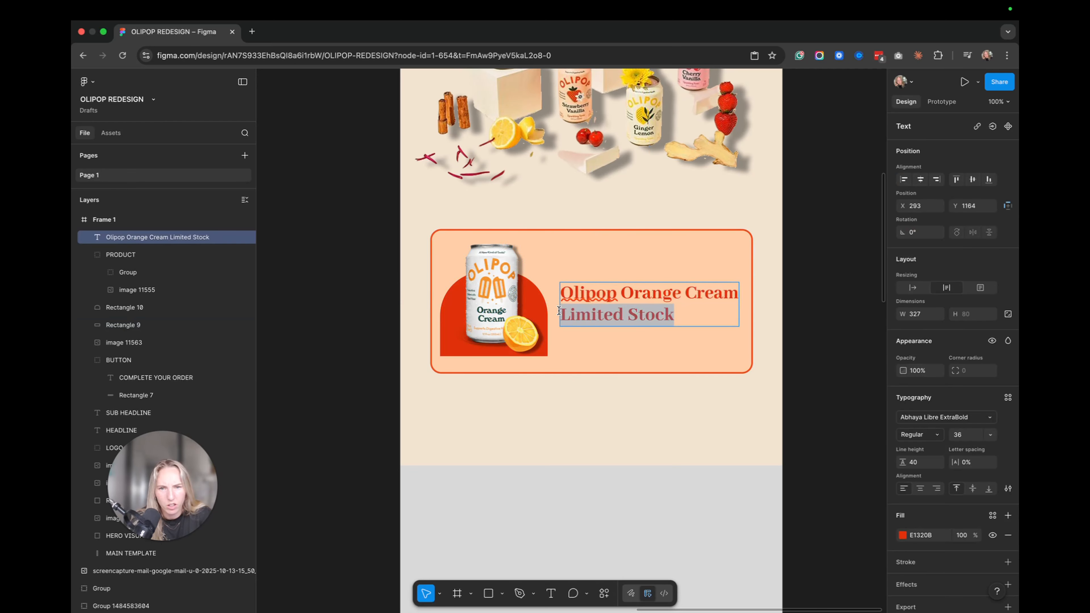
left_click(903, 537)
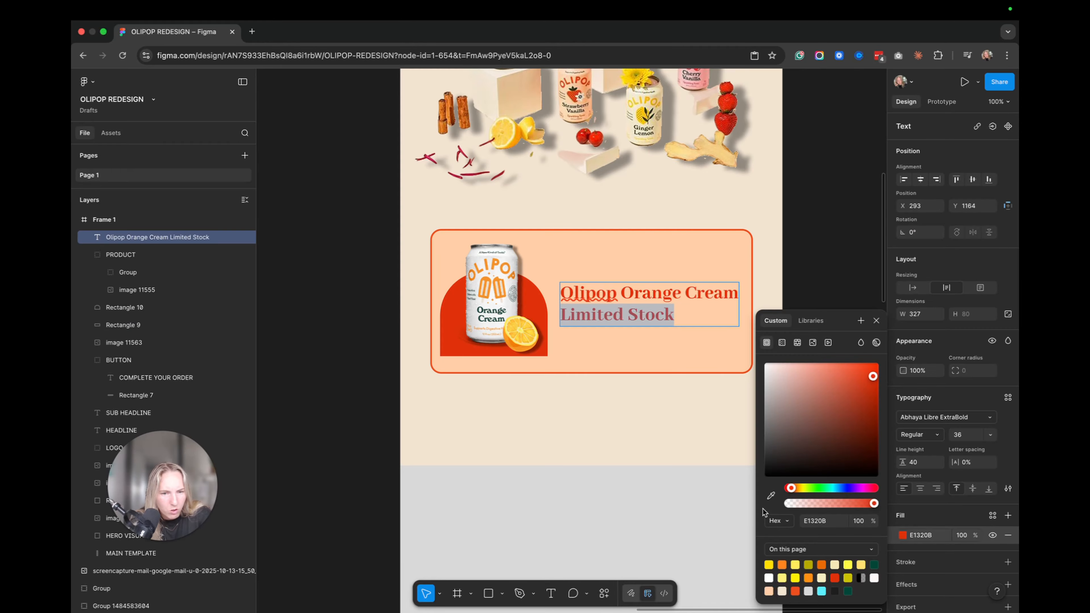
left_click(771, 496)
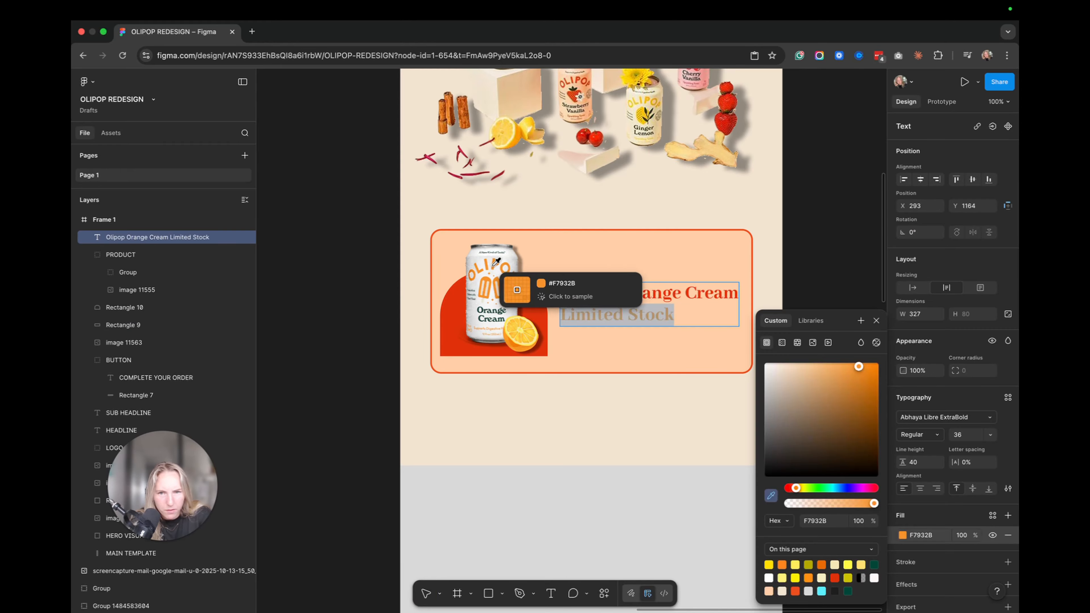
left_click(510, 282)
left_click(795, 256)
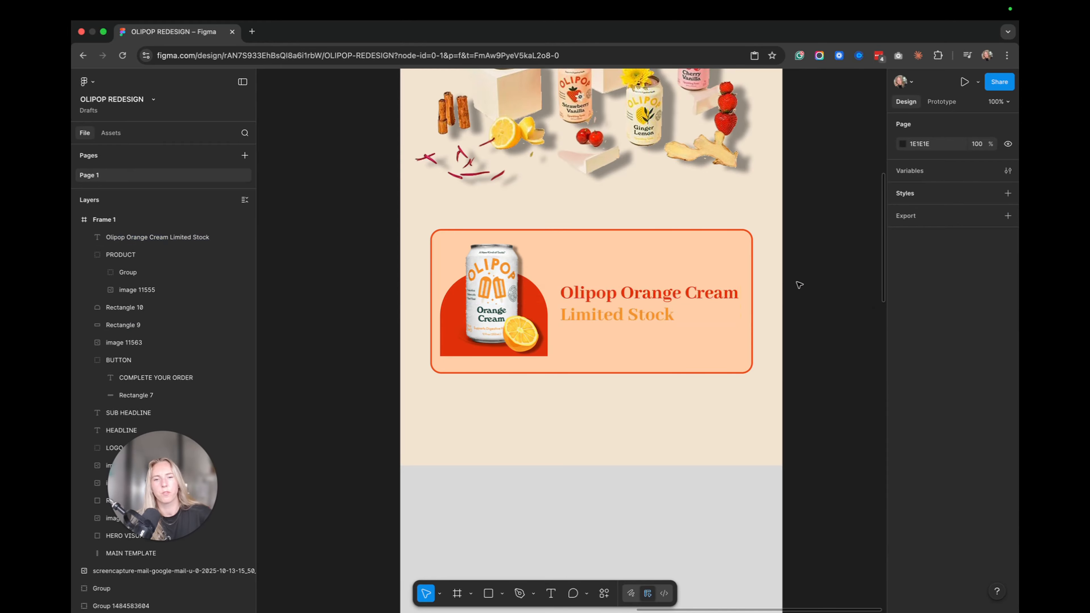
- Deepen the orange of the "Limited Stock" line slightly to about F3891B
scroll(799, 285, "down", 3)
scroll(785, 285, "up", 2)
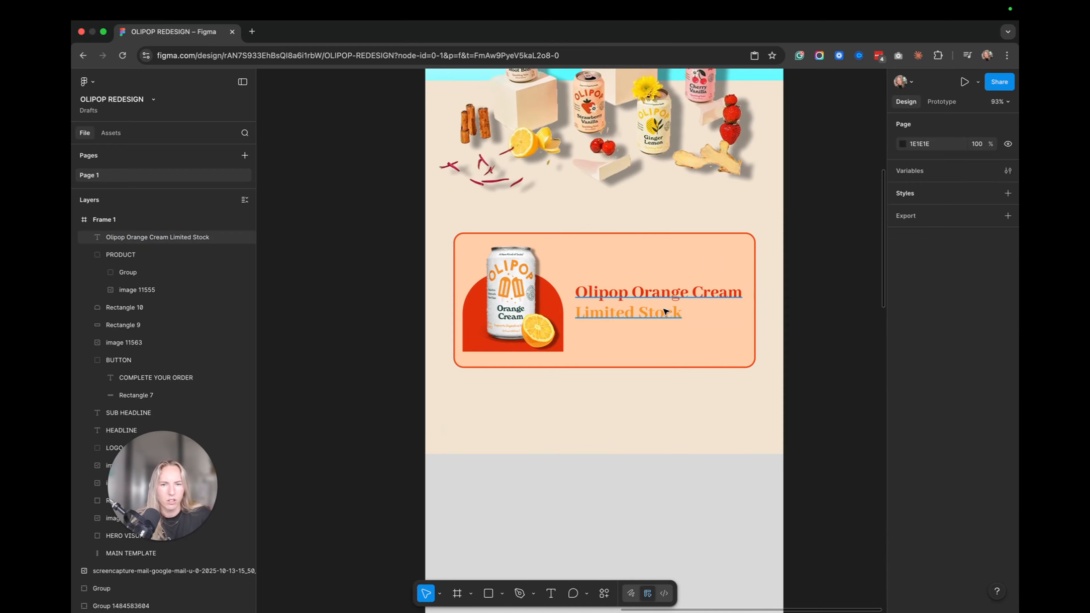
left_click(670, 312)
double_click(672, 313)
left_click(673, 315)
left_click_drag(684, 313, 563, 309)
left_click(903, 536)
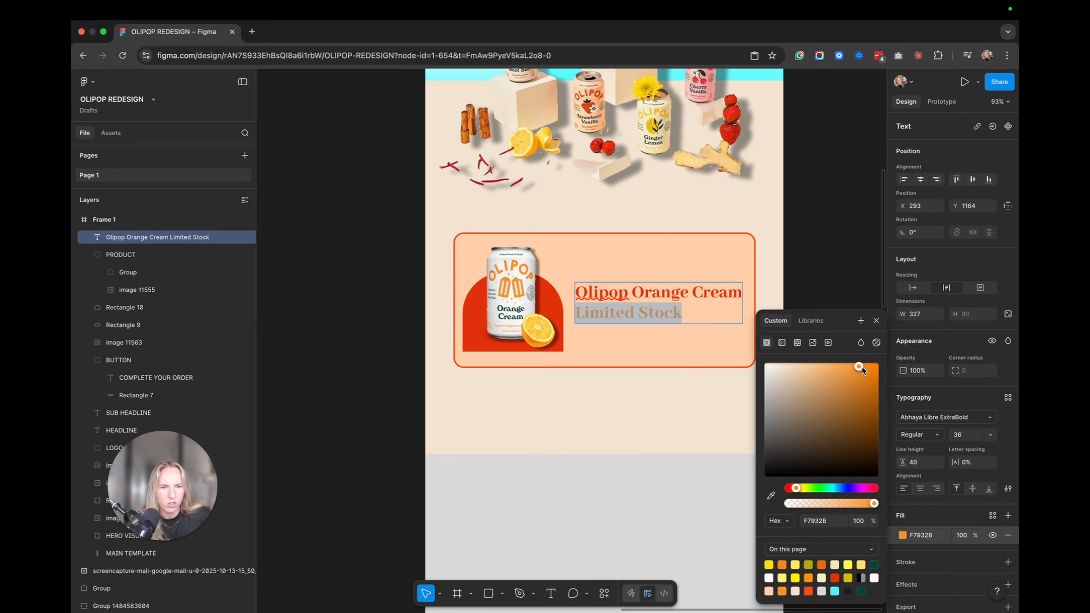
left_click_drag(863, 370, 865, 366)
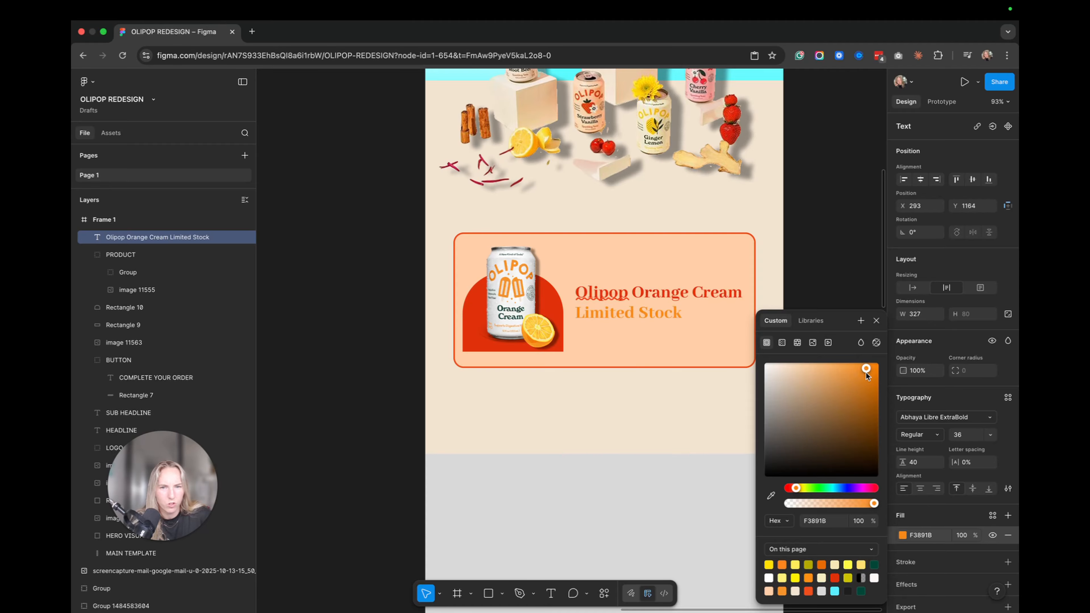
left_click(809, 281)
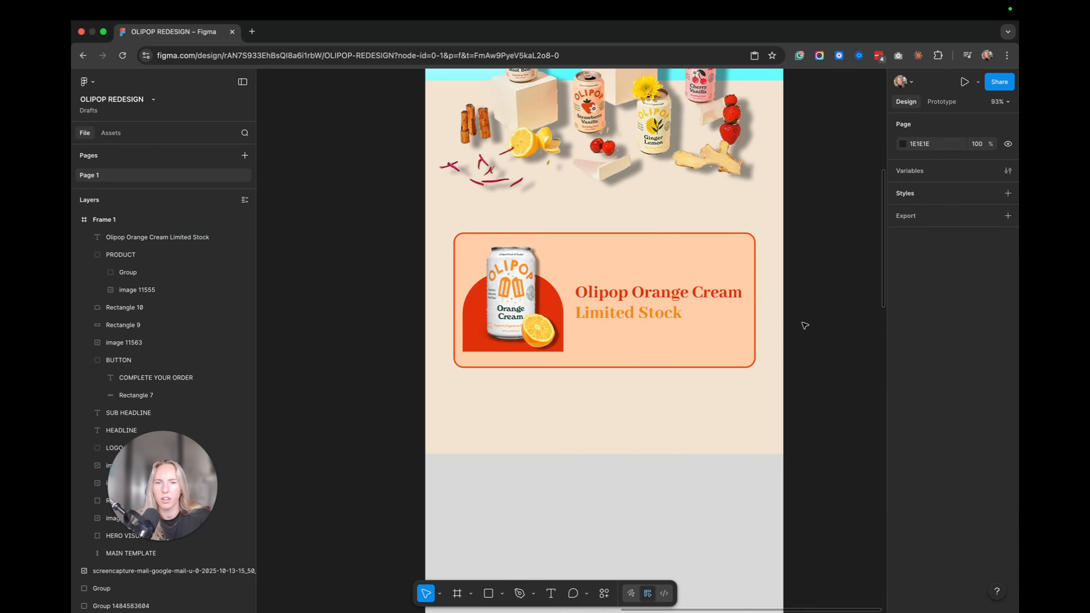
scroll(767, 368, "down", 2)
scroll(768, 371, "down", 2)
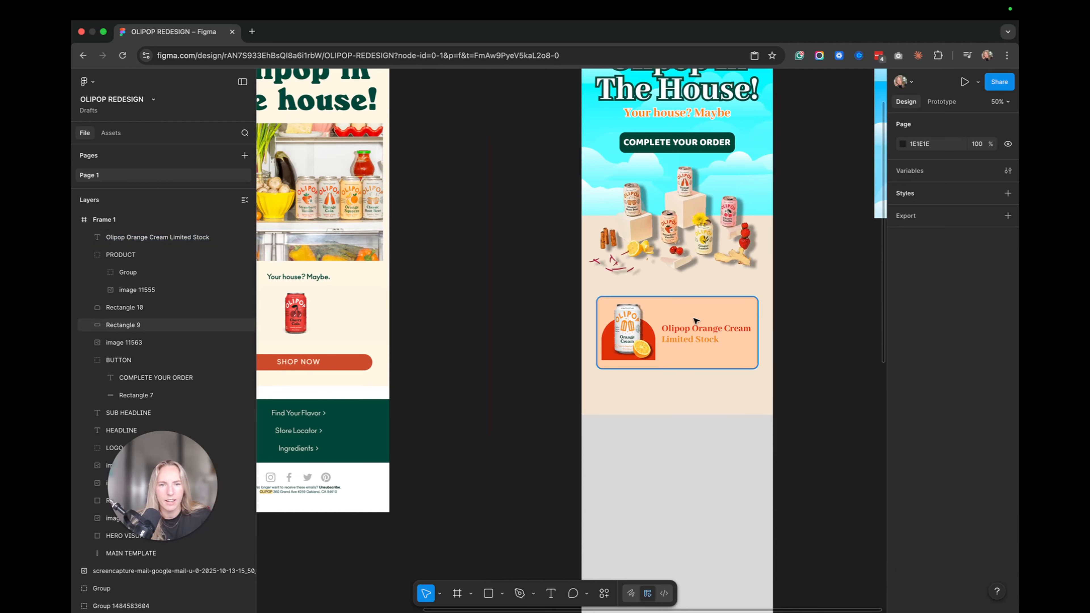
left_click(692, 339)
left_click(629, 329, "shift")
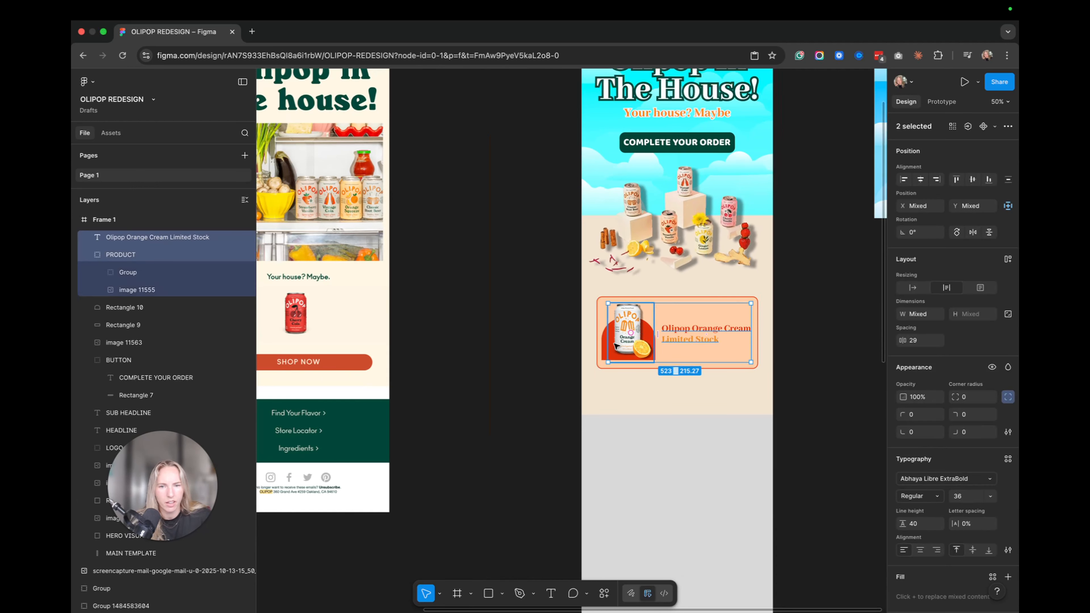
left_click(605, 350, "shift")
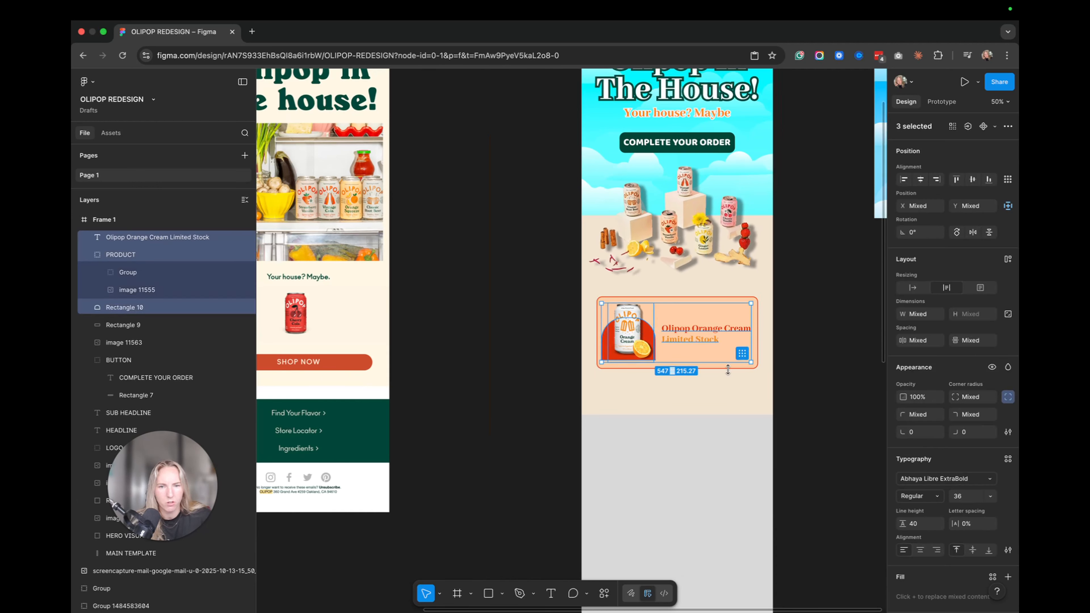
left_click(643, 355, "shift")
left_click_drag(809, 344, 583, 333)
left_click(577, 332)
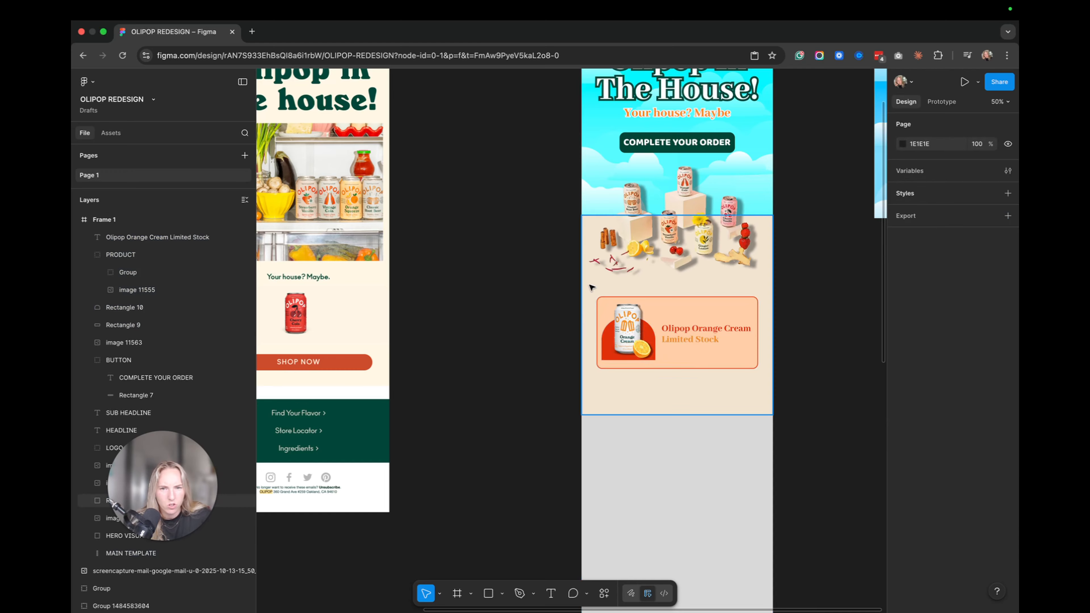
- Group the red arch, the can, the orange slice, the product text and the card rectangle together
left_click(637, 351)
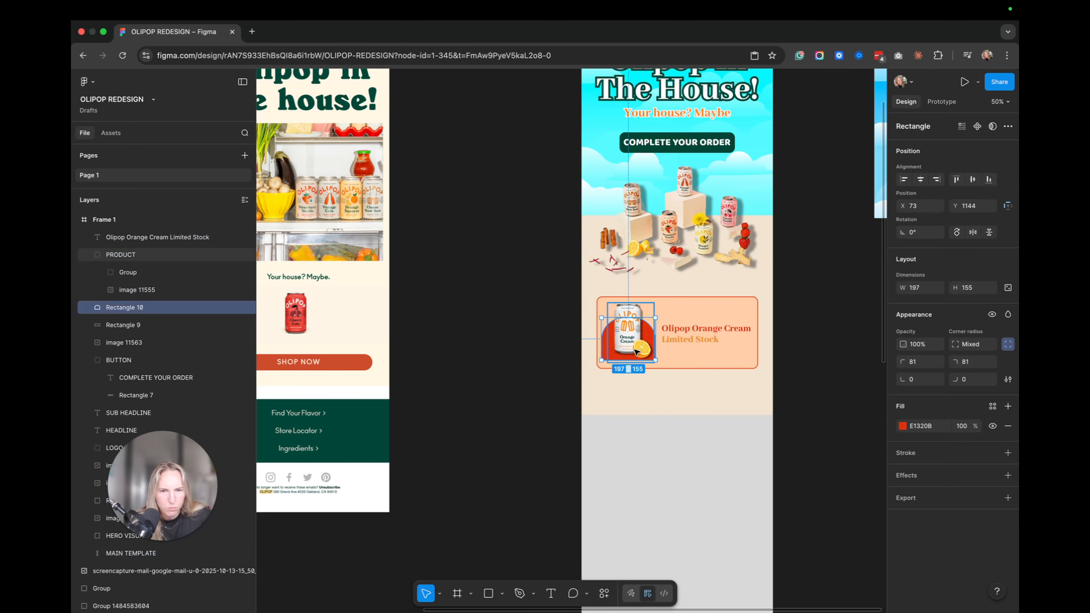
left_click(641, 349, "shift")
left_click(641, 349, "shift")
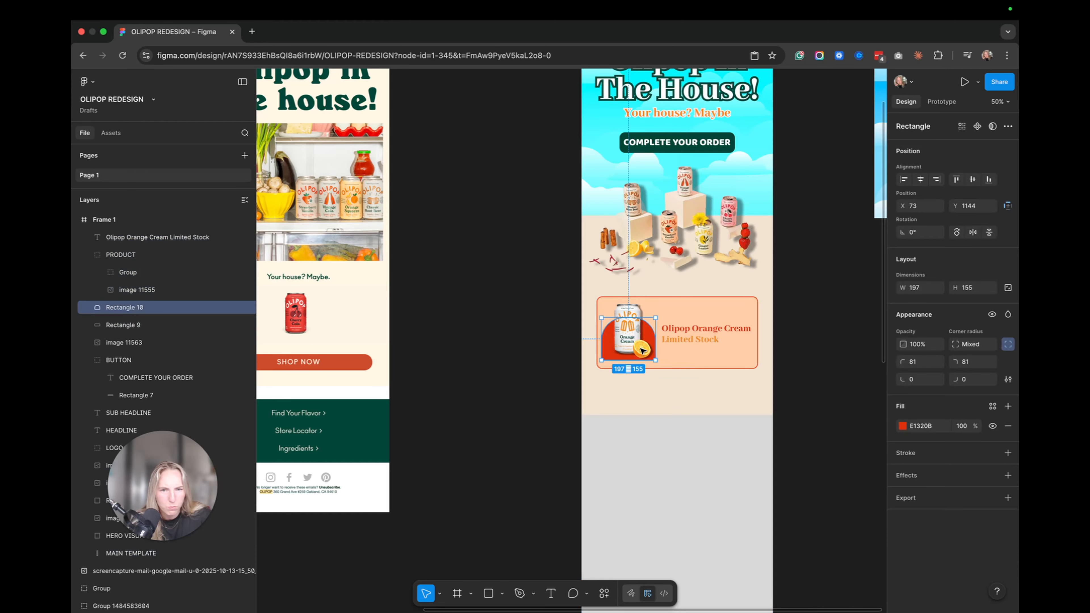
double_click(641, 349, "shift")
left_click(646, 349, "shift")
left_click(643, 350, "shift")
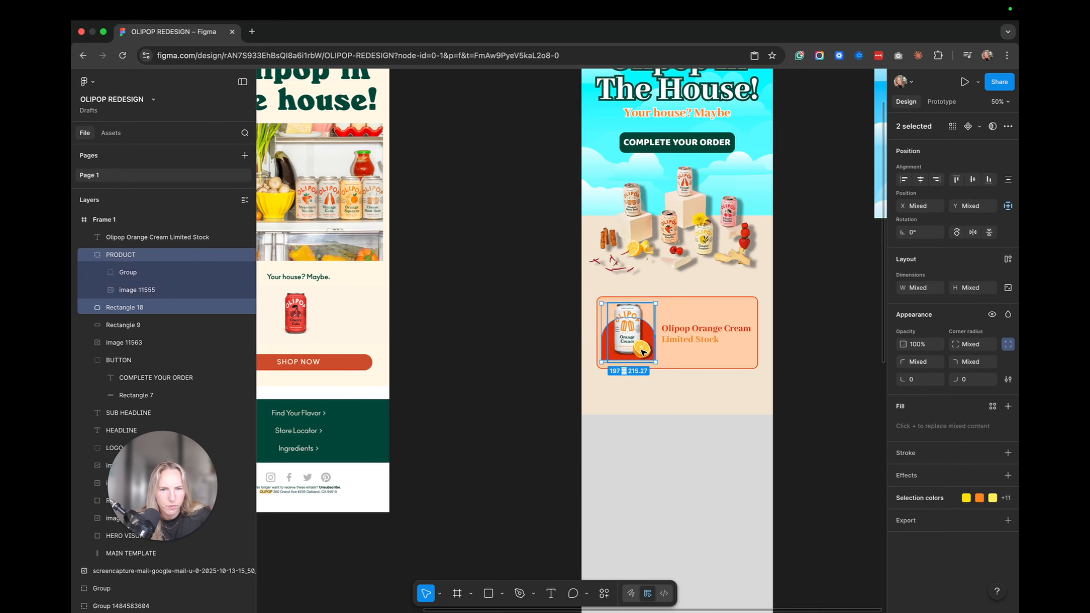
double_click(642, 351, "shift")
left_click(632, 340, "shift")
left_click(694, 335, "shift")
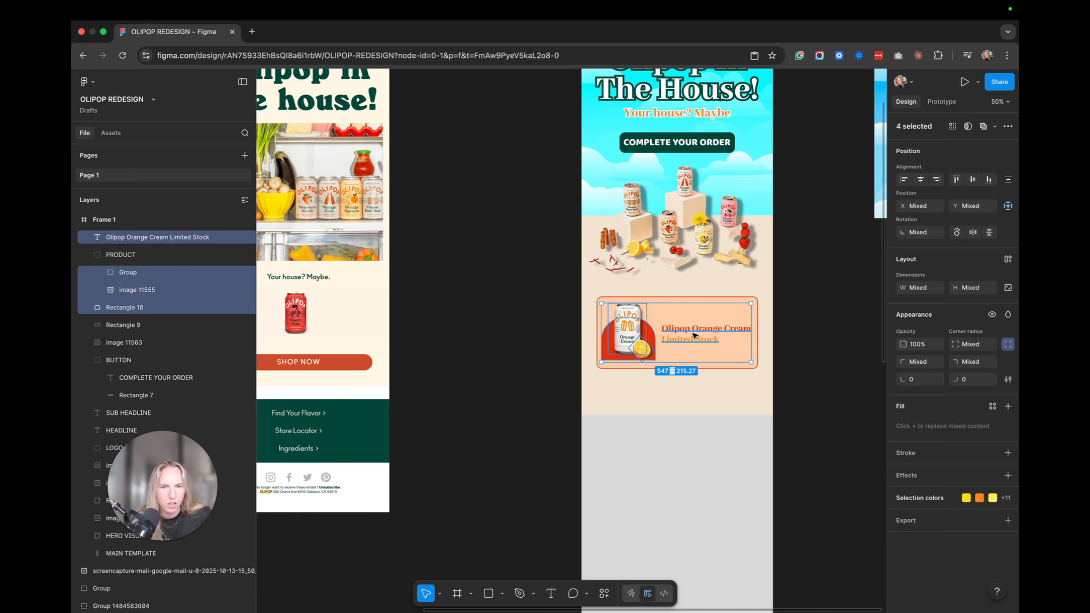
left_click(723, 298, "shift")
right_click(718, 316)
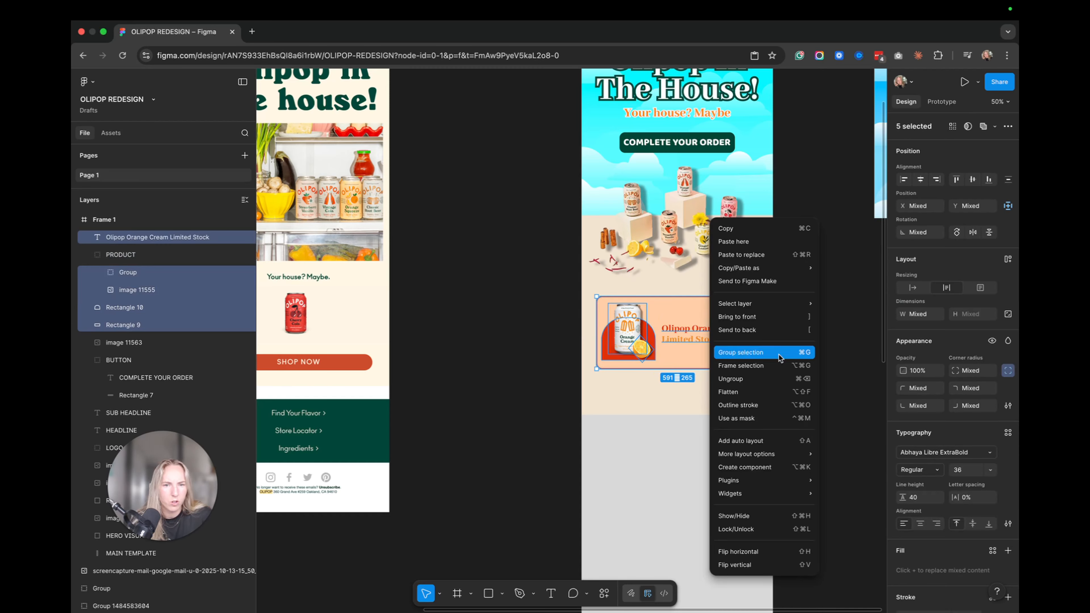
left_click(730, 353)
- Rename the new product card group as PRODUCT SECTION
double_click(139, 239)
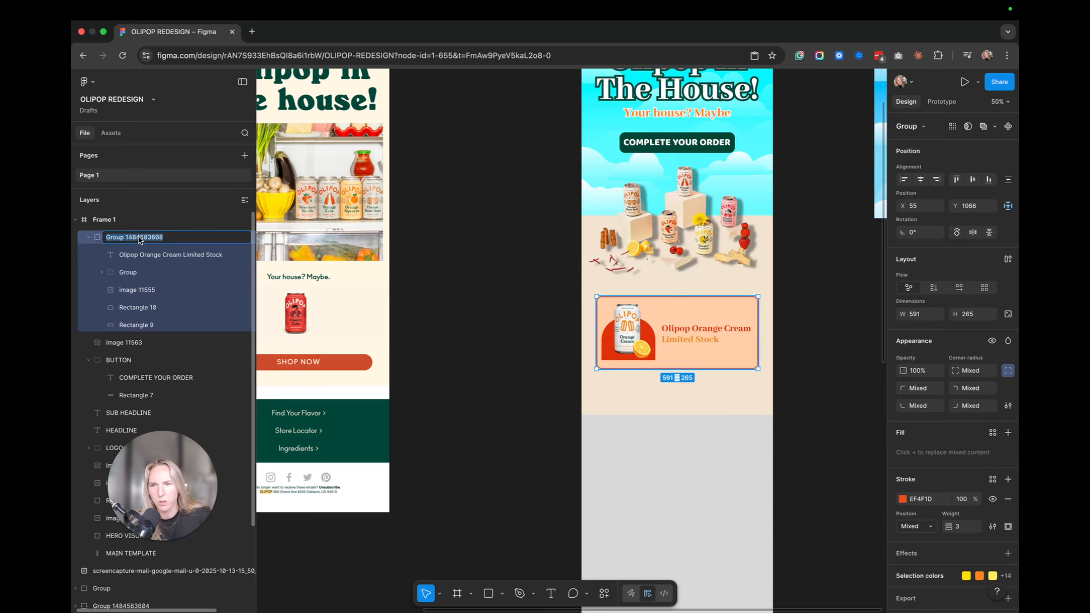
type("PRODU")
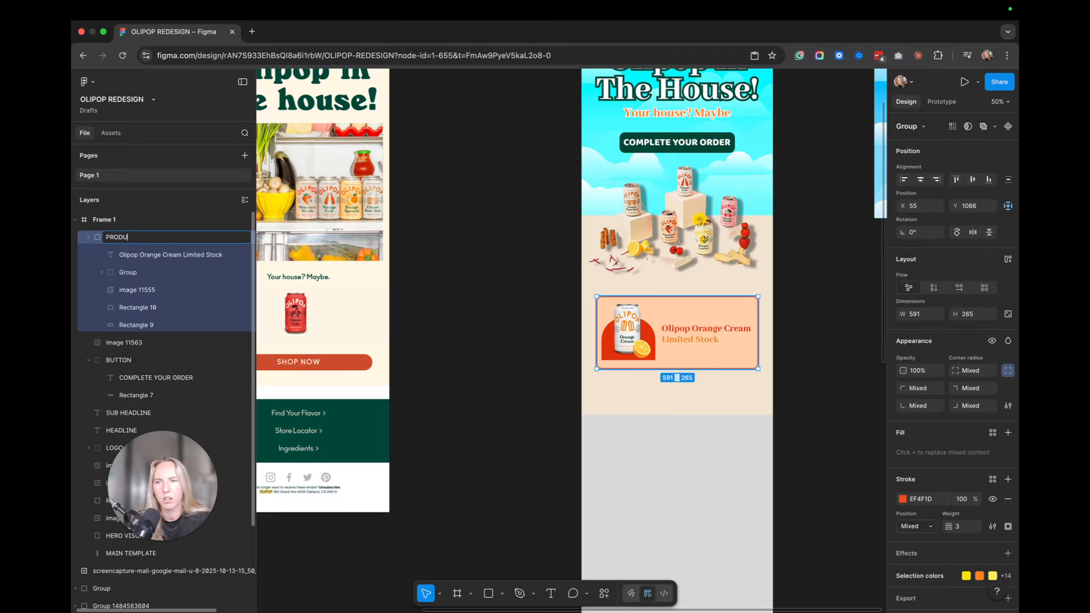
type("CT SECTION")
key("Return")
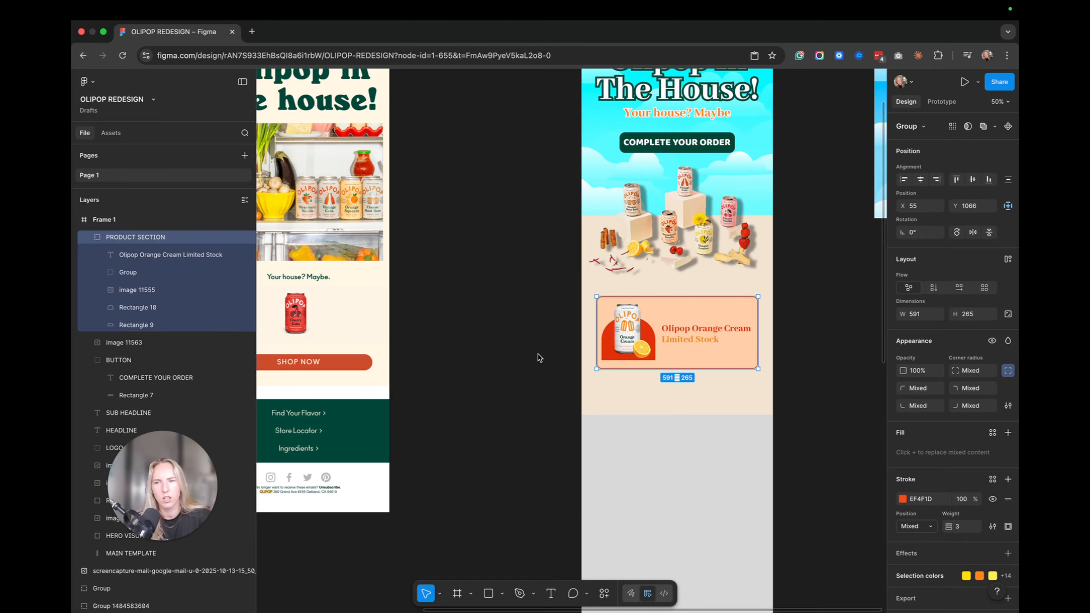
- Move the PRODUCT SECTION group up to about Y 1038, keeping it horizontally centred in the email
left_click(768, 363)
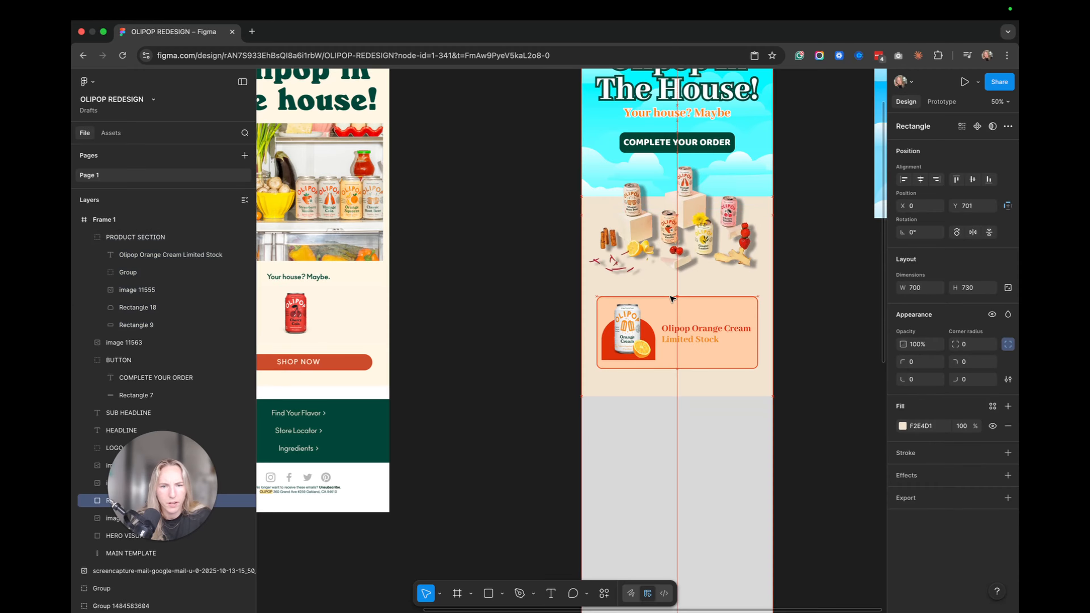
left_click(686, 323)
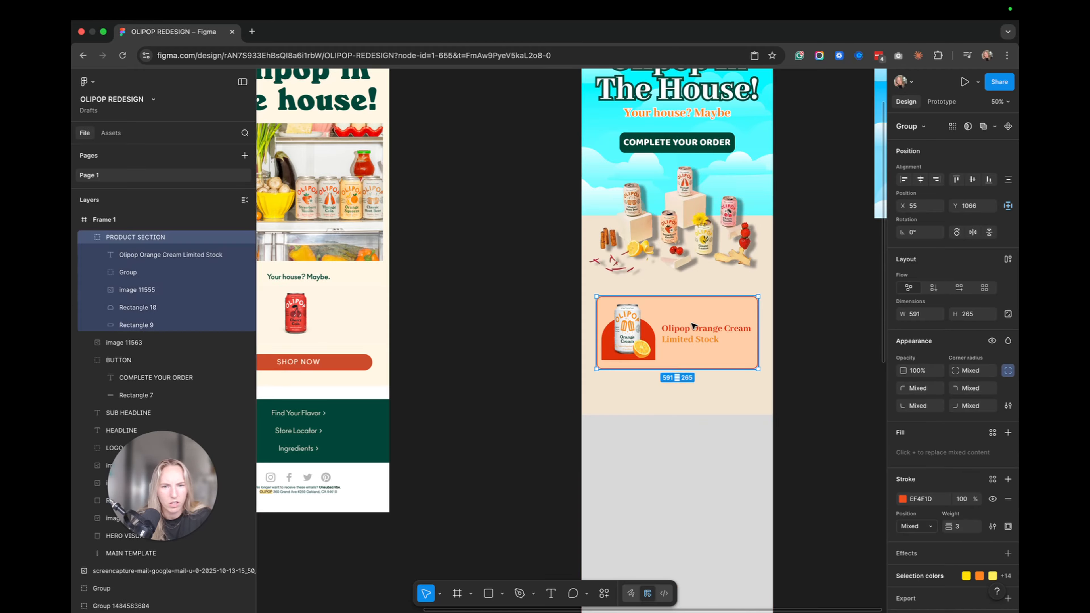
left_click_drag(693, 326, 695, 317)
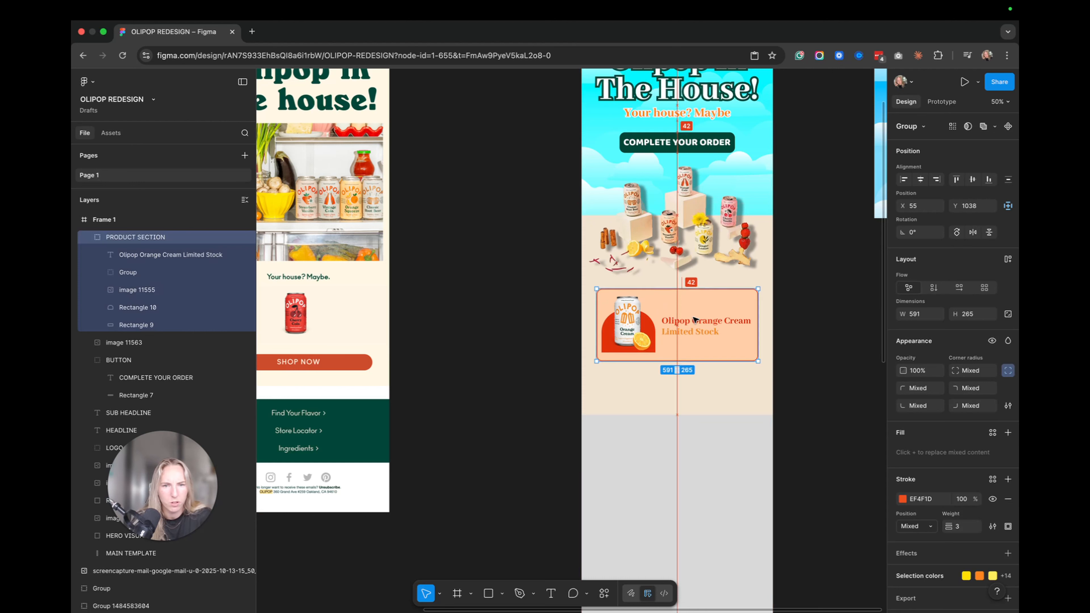
- Duplicate the COMPLETE YOUR ORDER button and centre the copy below the product card
left_click(664, 145)
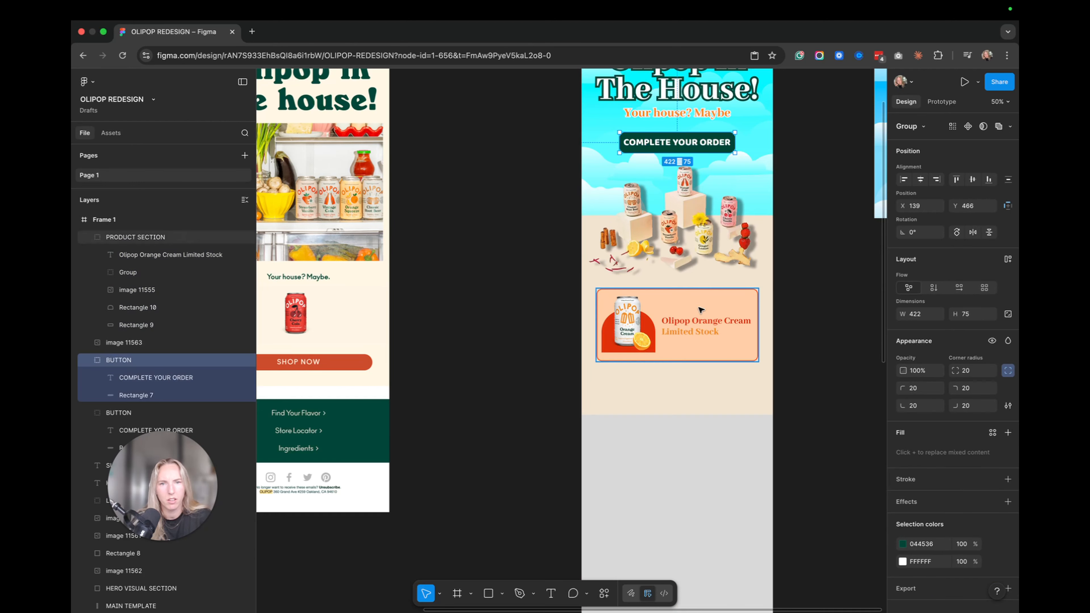
left_click_drag(683, 146, 677, 386)
left_click(779, 334)
- Extend the beige background rectangle's bottom edge slightly to add space below the second COMPLETE YOUR ORDER button
scroll(779, 334, "up", 1)
scroll(780, 333, "right", 1)
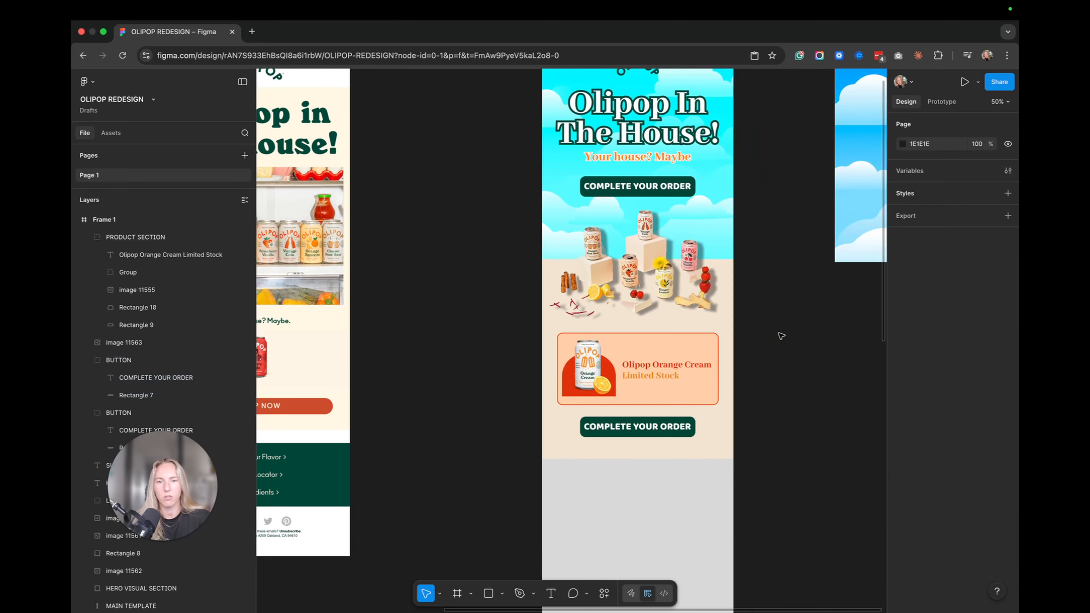
scroll(779, 333, "down", 2)
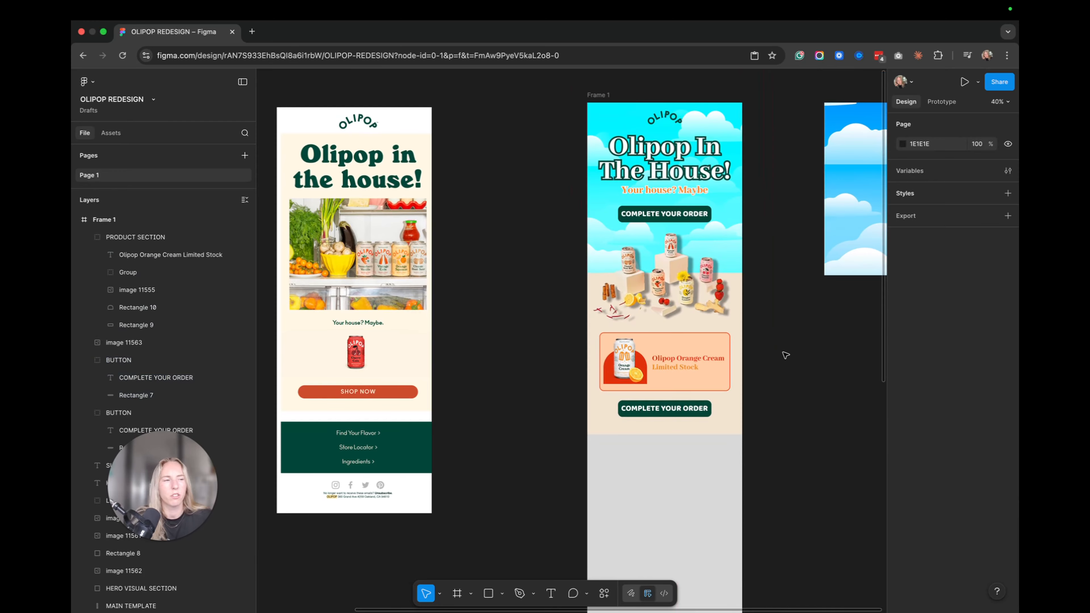
scroll(773, 361, "down", 5)
left_click(696, 291)
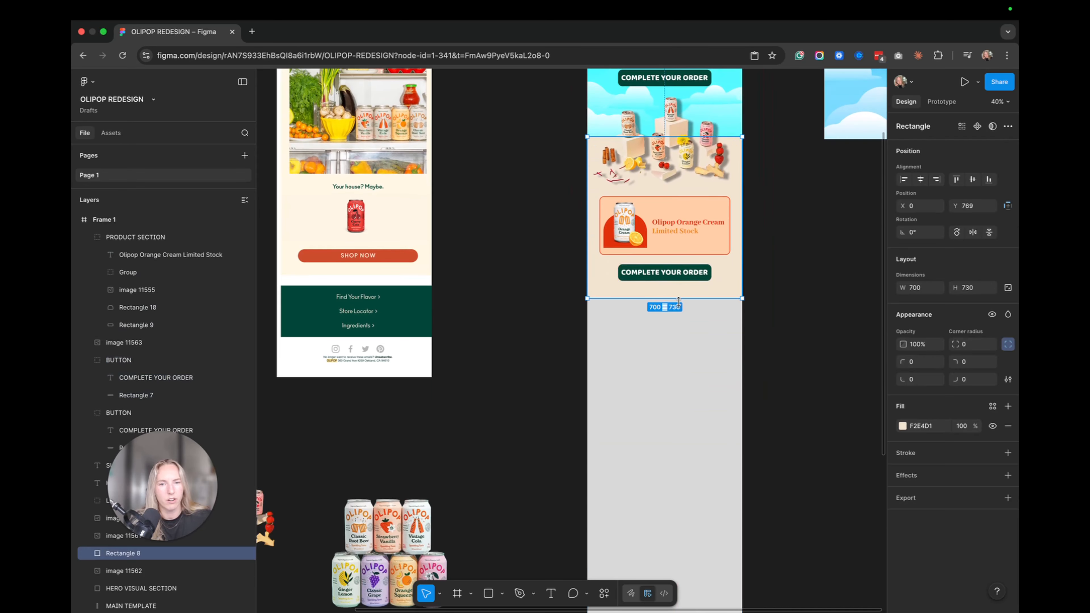
scroll(678, 300, "up", 5)
left_click(766, 312)
scroll(687, 260, "up", 2, "ctrl")
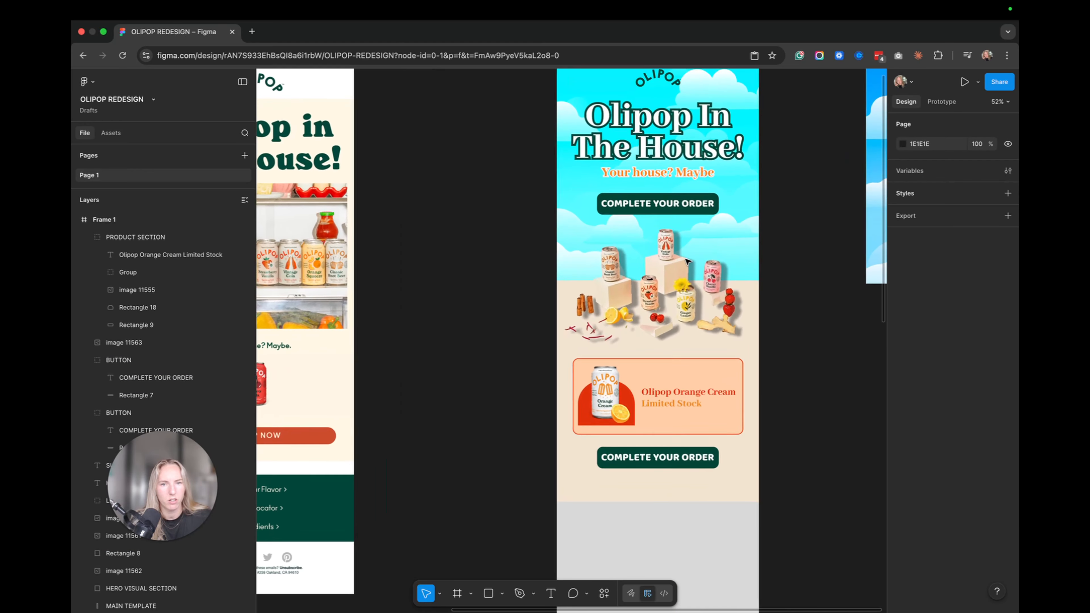
scroll(687, 261, "up", 3, "ctrl")
scroll(779, 323, "down", 2)
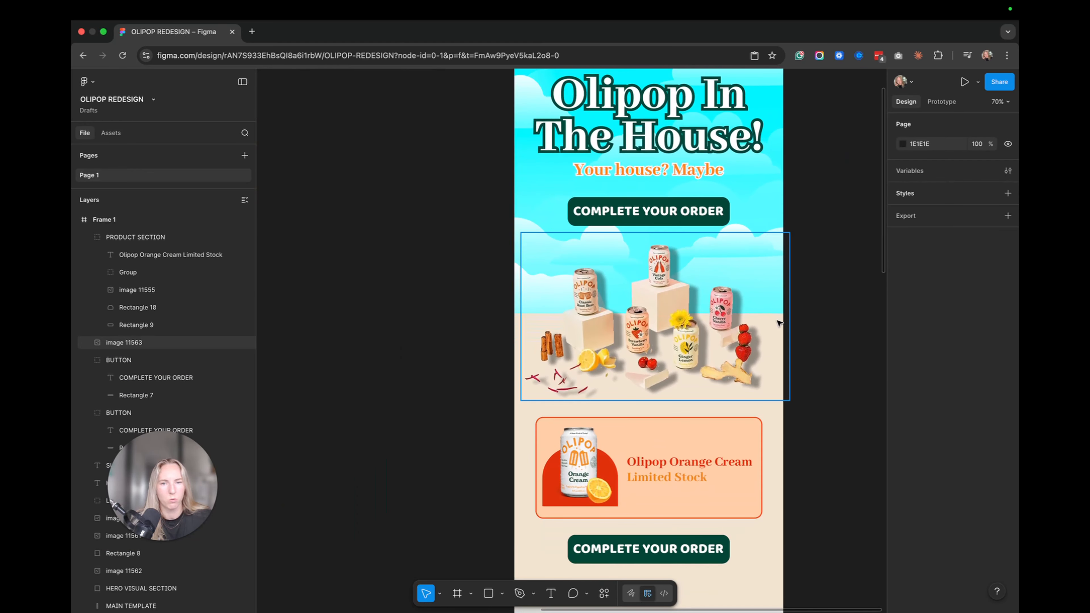
- Nudge the second COMPLETE YOUR ORDER button down to Y 1359, keeping it horizontally centred below the product card
scroll(721, 349, "down", 2, "ctrl")
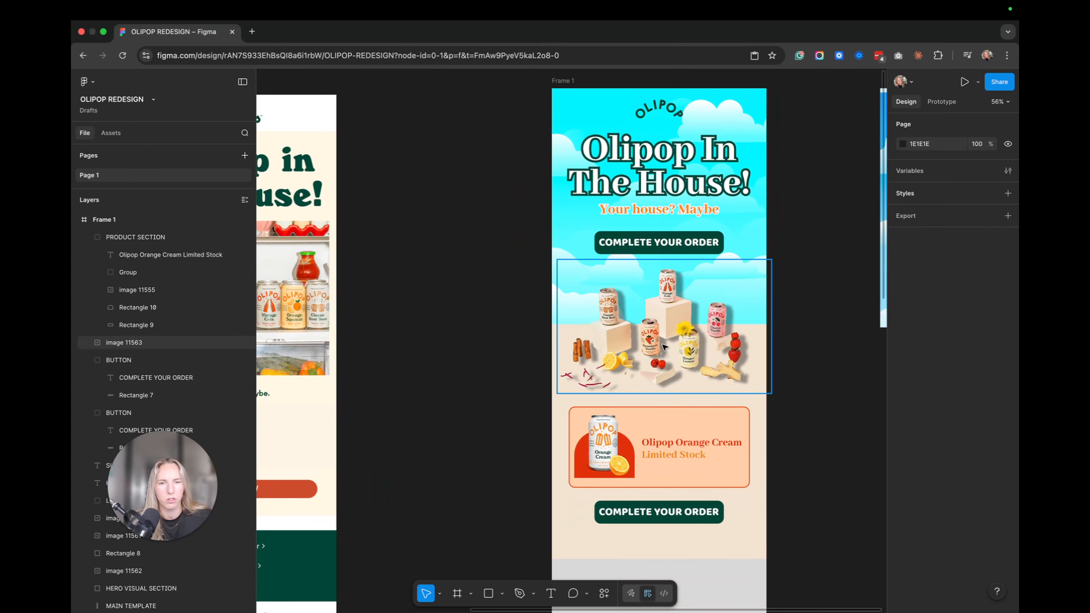
scroll(665, 347, "down", 2, "ctrl")
scroll(663, 347, "down", 3)
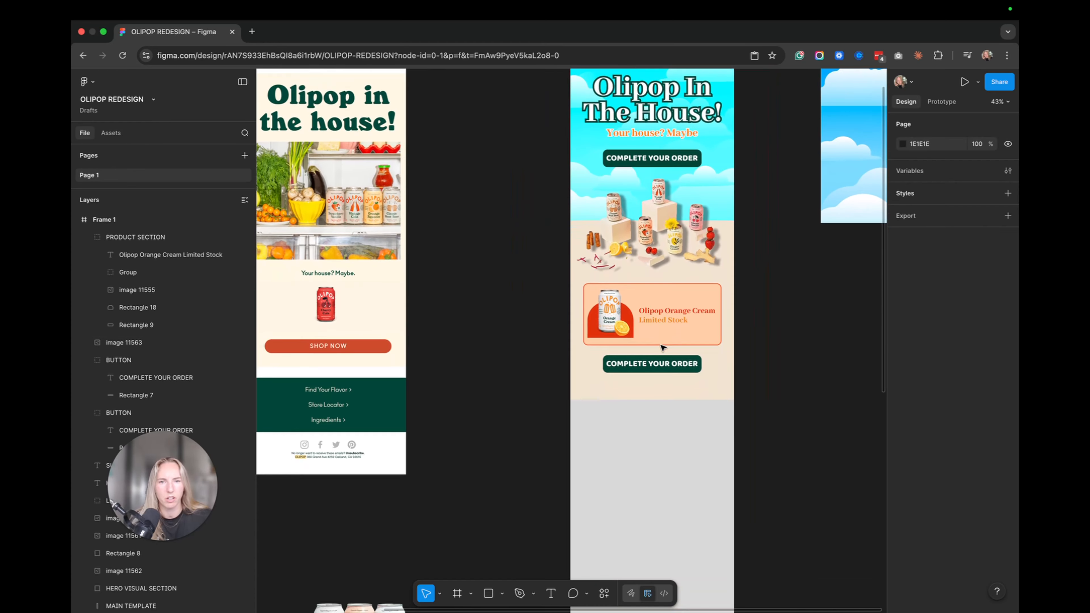
scroll(634, 307, "down", 3)
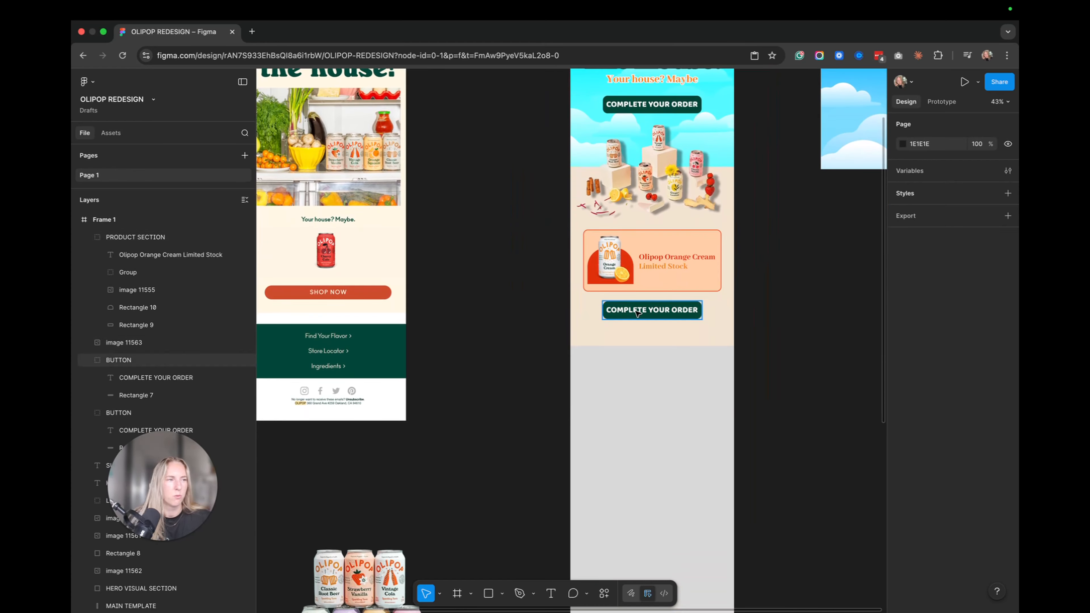
left_click_drag(663, 312, 661, 316)
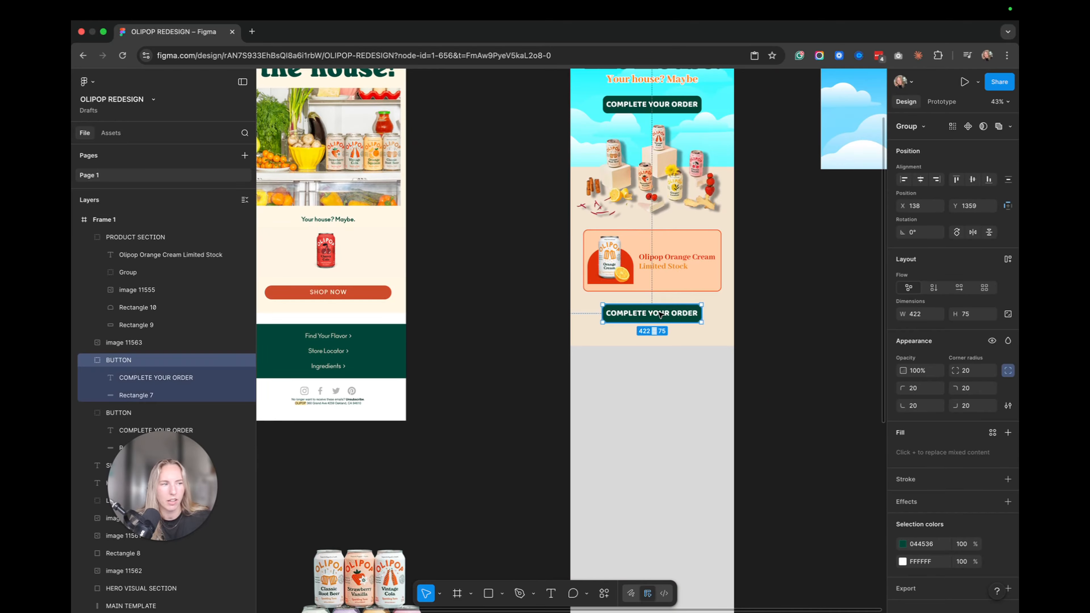
left_click(688, 343)
left_click(809, 315)
- Review the email layout from the hero headline down to the empty grey area below the second button
scroll(790, 335, "up", 5)
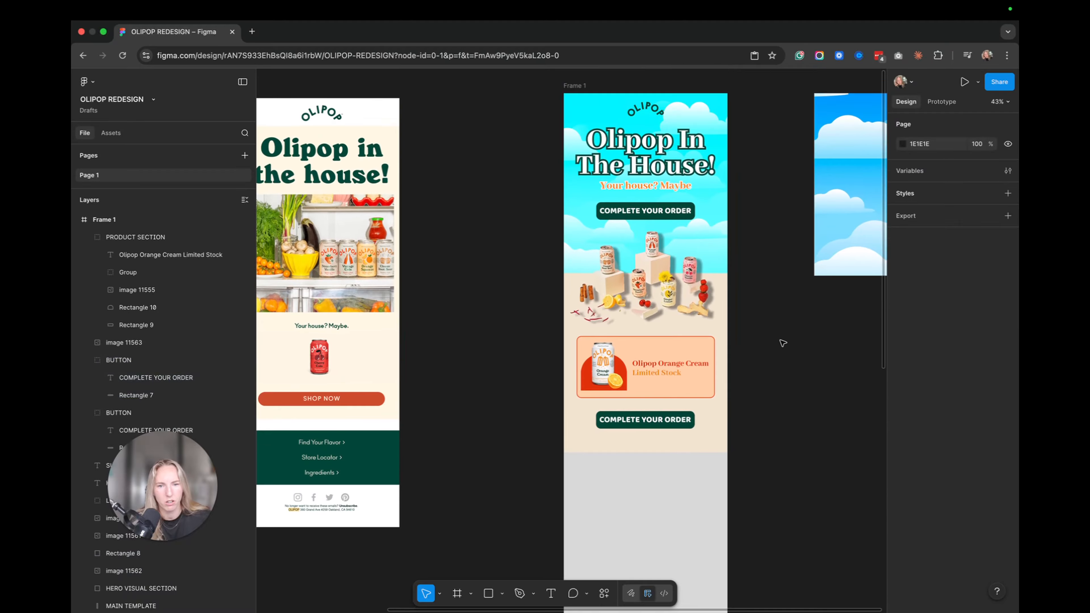
scroll(659, 448, "down", 4)
scroll(659, 449, "right", 3)
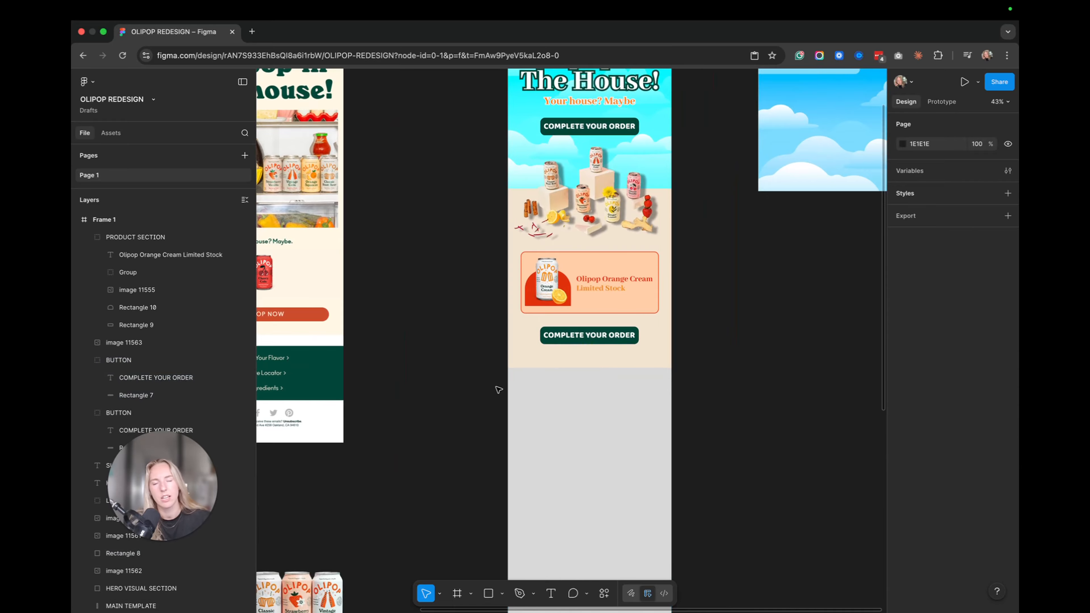
scroll(573, 214, "up", 3)
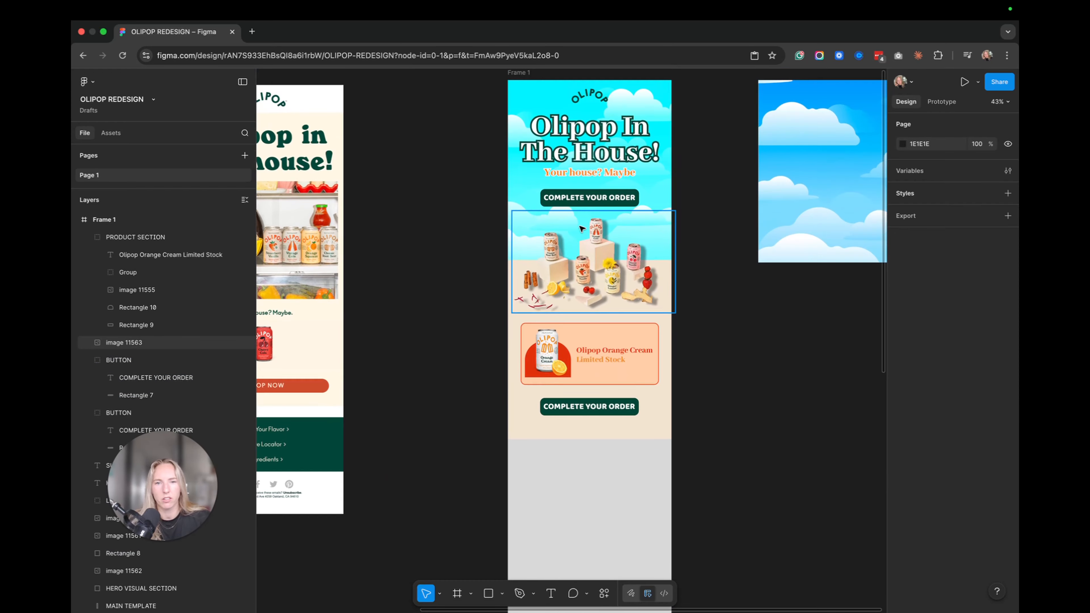
scroll(584, 246, "up", 3, "ctrl")
scroll(584, 246, "down", 3, "ctrl")
scroll(586, 312, "down", 5)
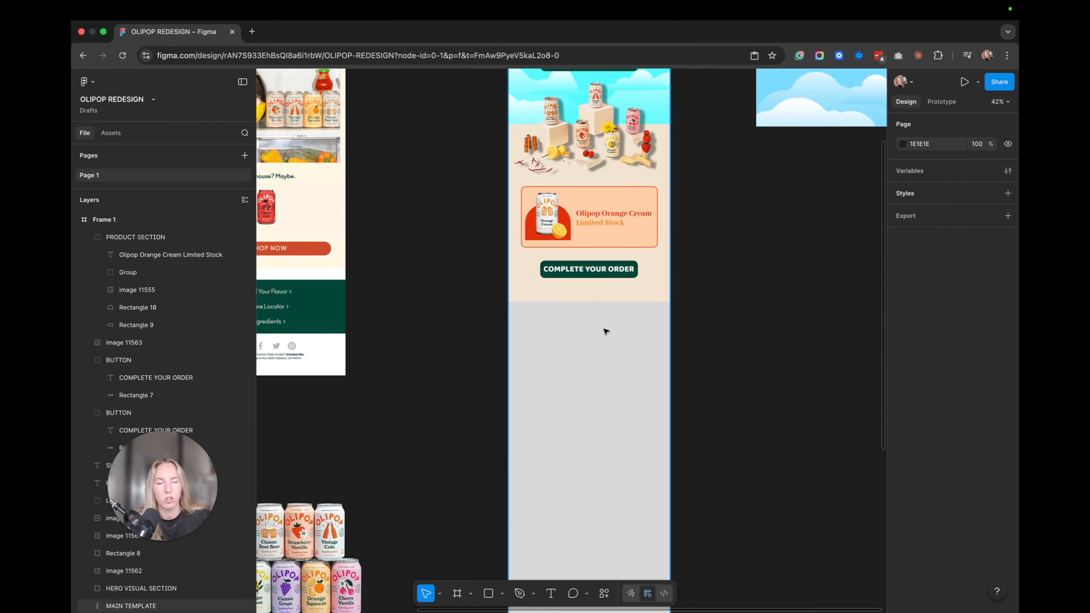
scroll(606, 331, "up", 1)
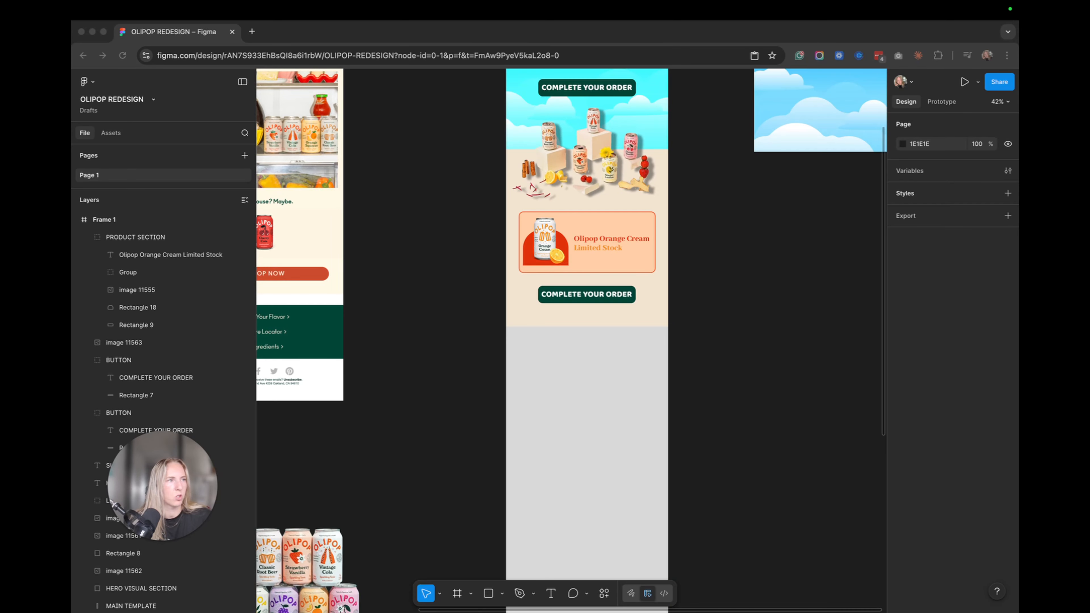
- Add the white cloud group across the beige section's bottom edge and place its layer directly above Rectangle 8
left_click(763, 307)
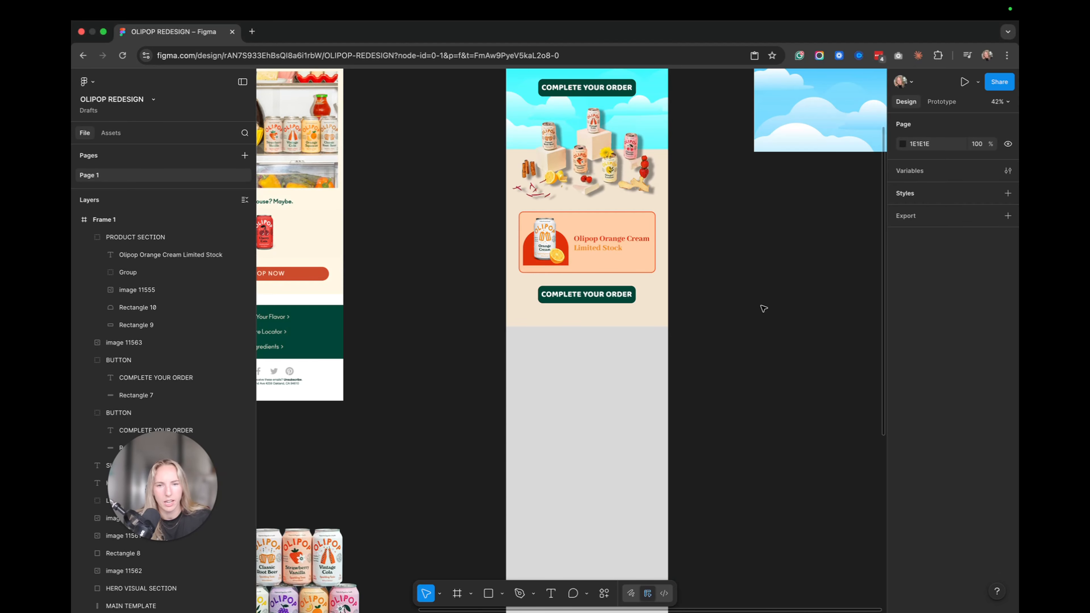
left_click(640, 341)
mouse_move(625, 352)
left_mouse_down()
mouse_move(624, 333)
mouse_move(638, 344)
left_mouse_up()
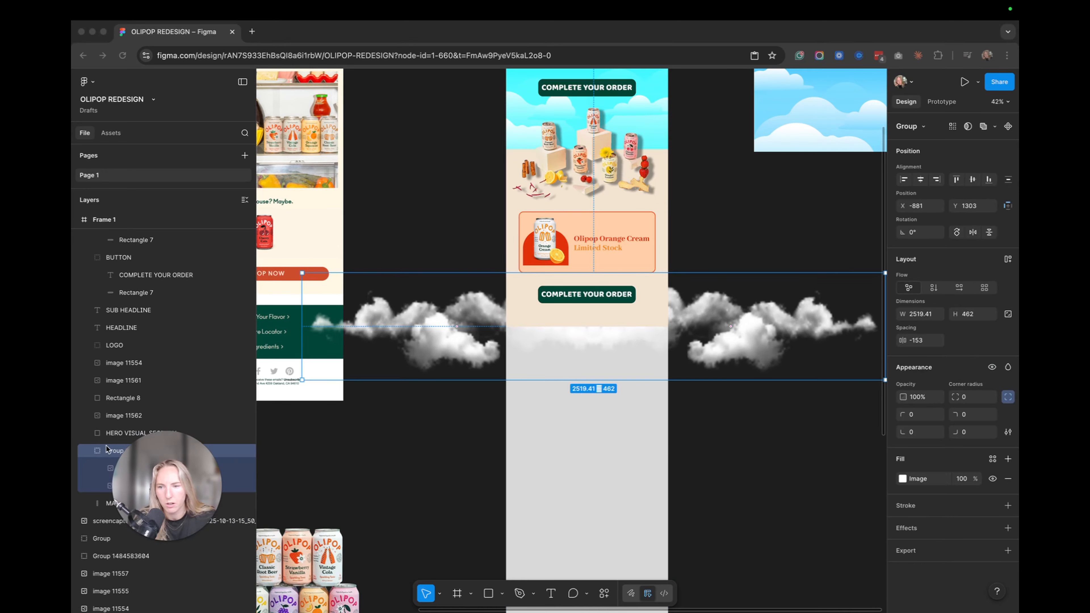
left_click_drag(106, 449, 110, 400)
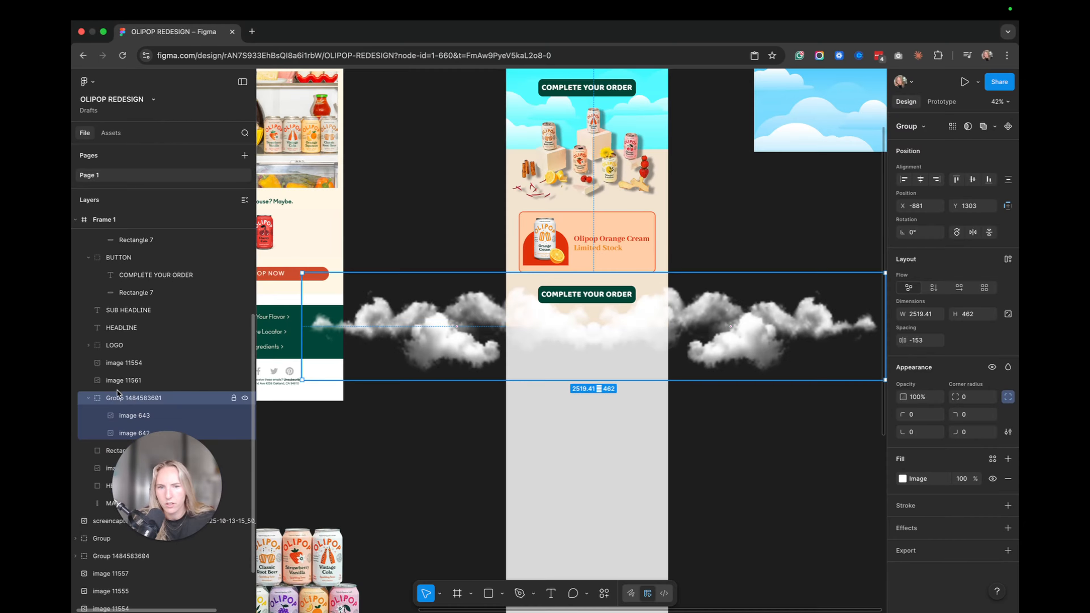
- Reposition the cloud group to X -912, Y 1304 so the clouds are centred on the beige section's bottom edge
scroll(660, 337, "up", 5)
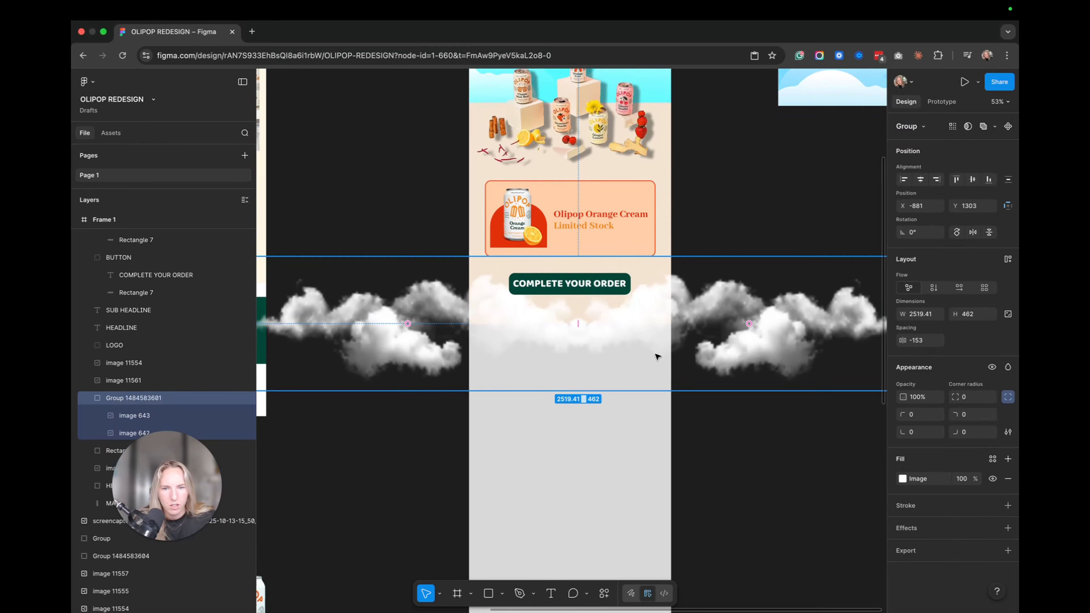
left_click(775, 434)
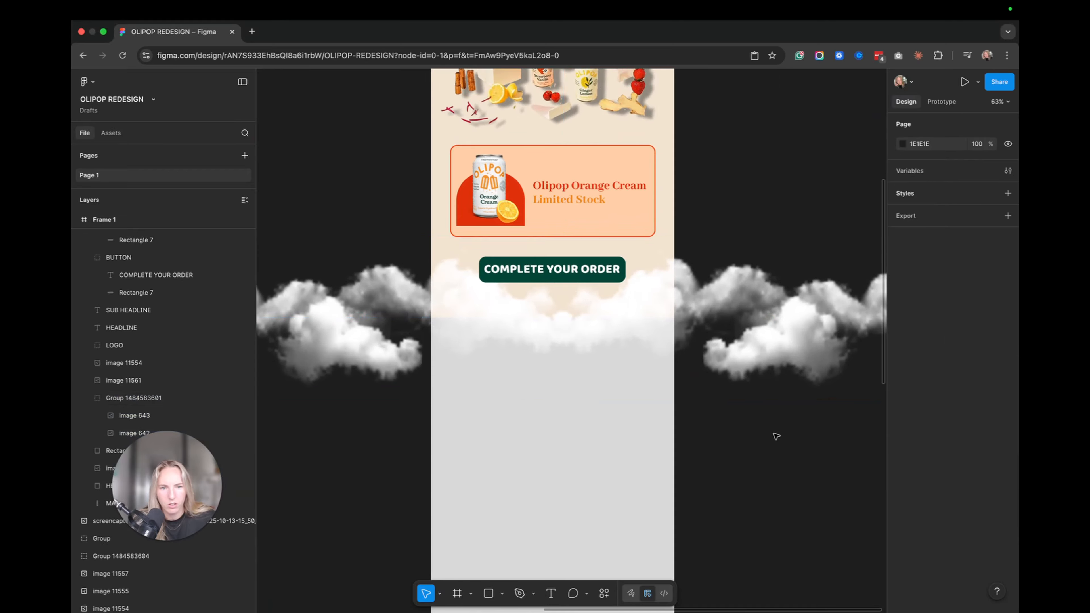
left_click(669, 331)
left_click_drag(664, 344, 658, 329)
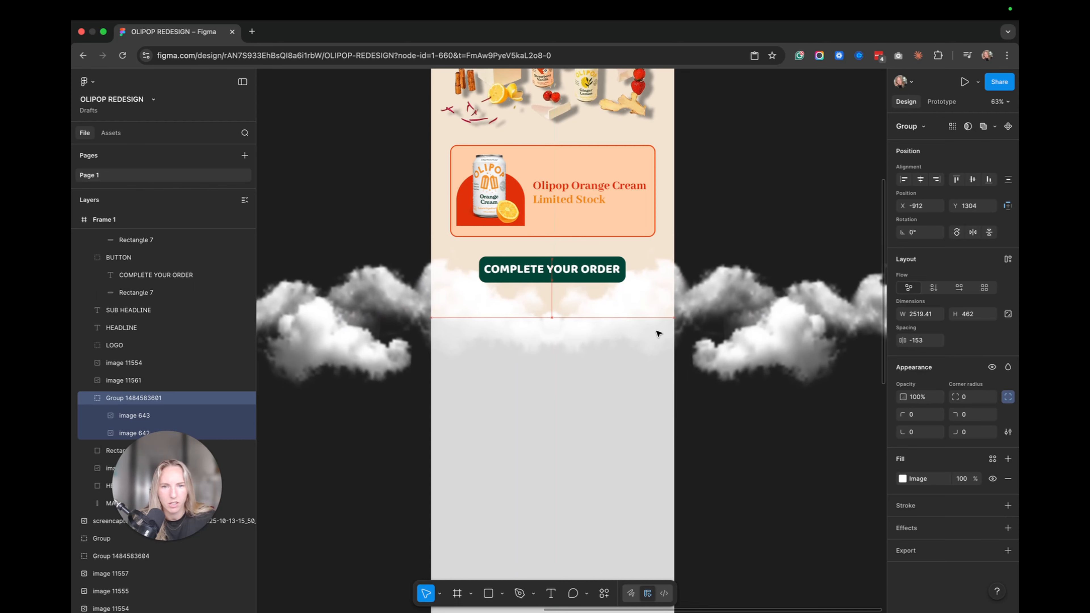
left_click(640, 451)
scroll(635, 449, "down", 2)
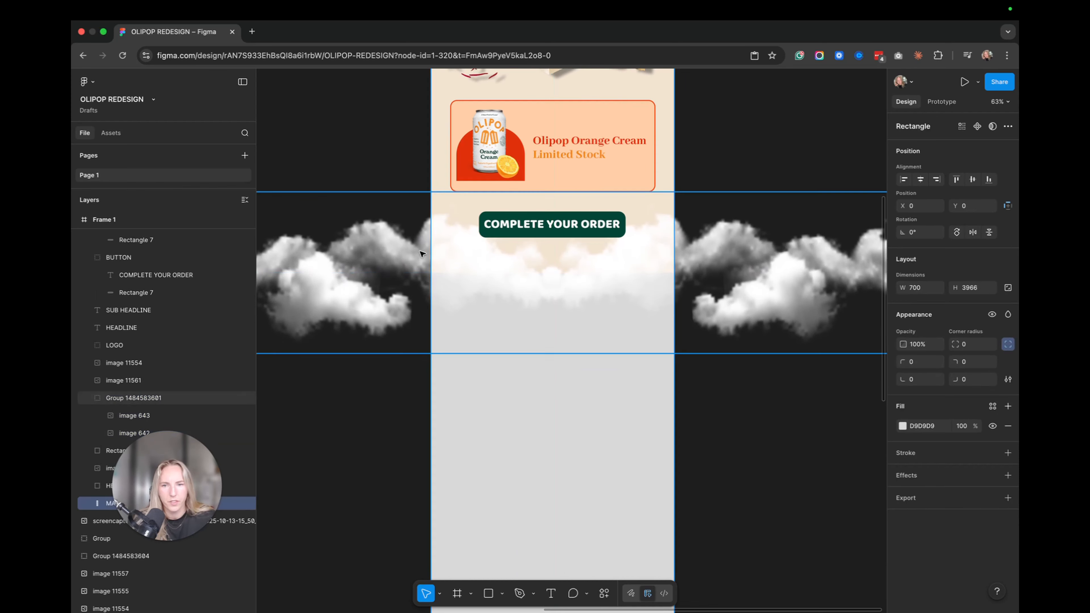
key("t")
left_click_drag(435, 273, 684, 512)
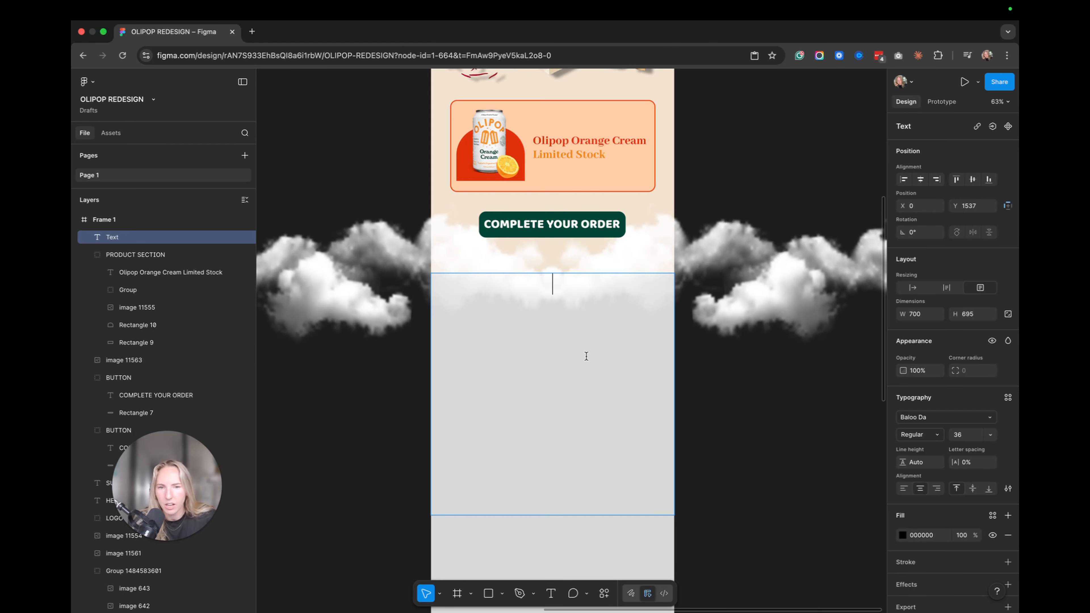
key("Escape")
scroll(587, 356, "down", 10)
left_click(580, 221)
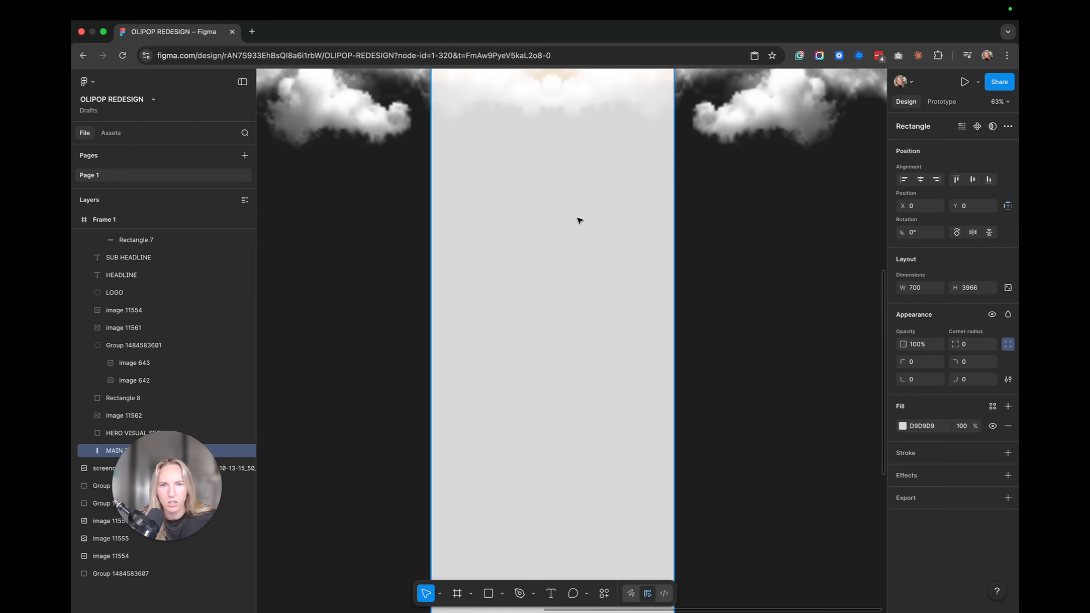
- Draw a full-width rectangle of about 700 × 702 directly below the beige section, starting at Y 1538
scroll(591, 191, "up", 3)
left_click(786, 304)
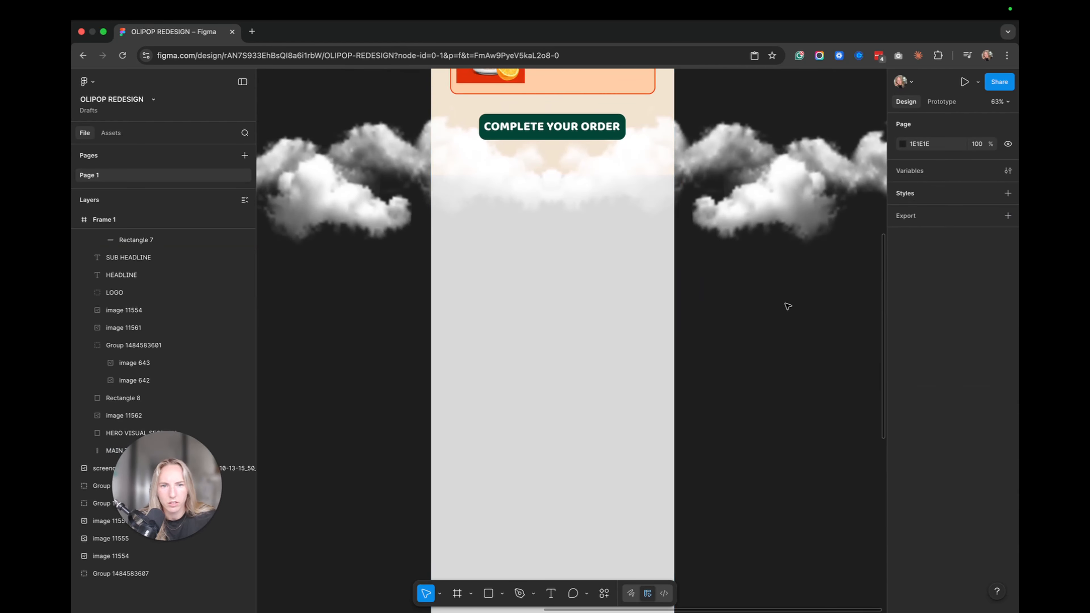
key("r")
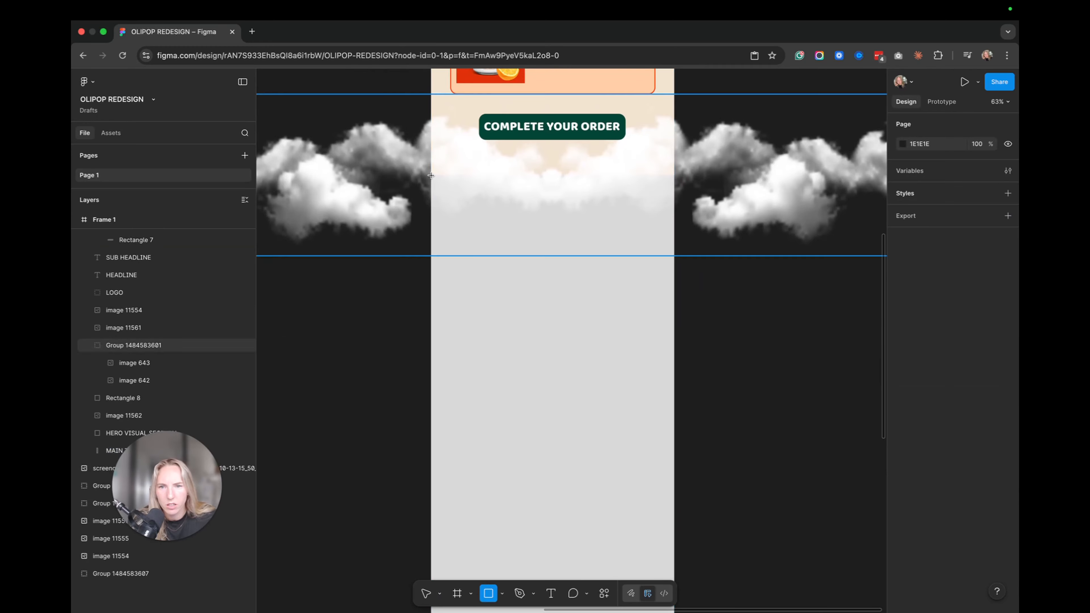
left_click_drag(431, 175, 672, 420)
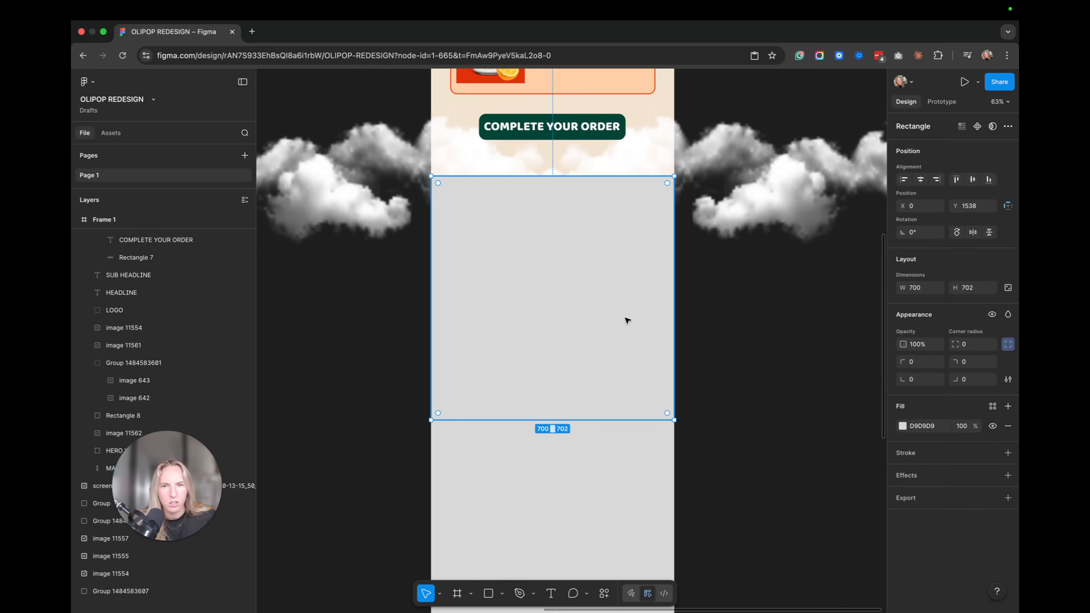
- Move the new rectangle's layer beneath the cloud group and Rectangle 8 so the clouds overlap its upper edge
scroll(142, 334, "up", 4)
scroll(142, 334, "up", 4)
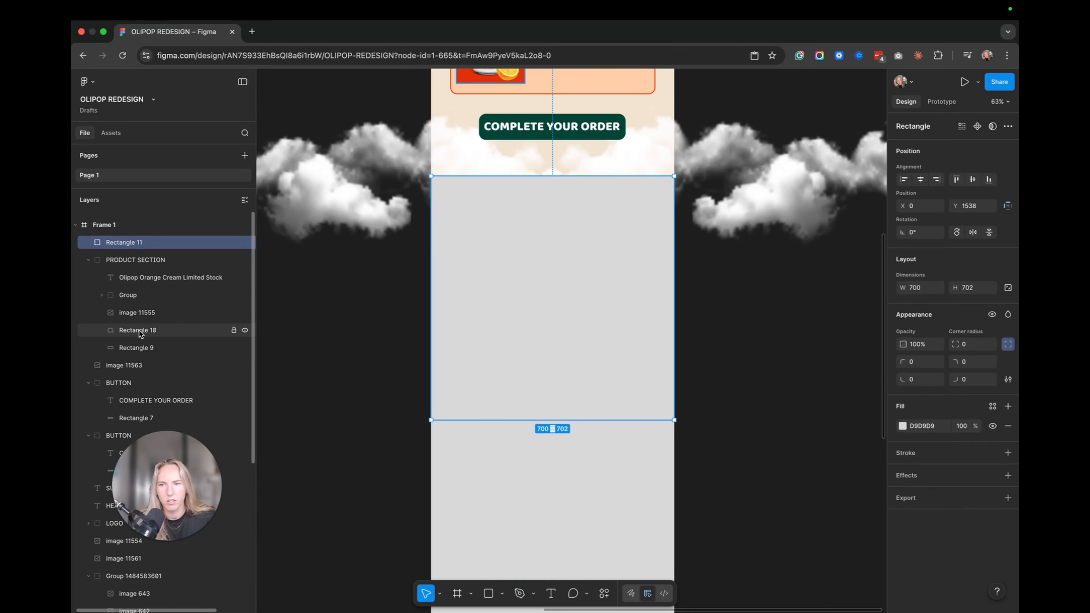
left_click_drag(137, 239, 157, 412)
scroll(154, 405, "down", 3)
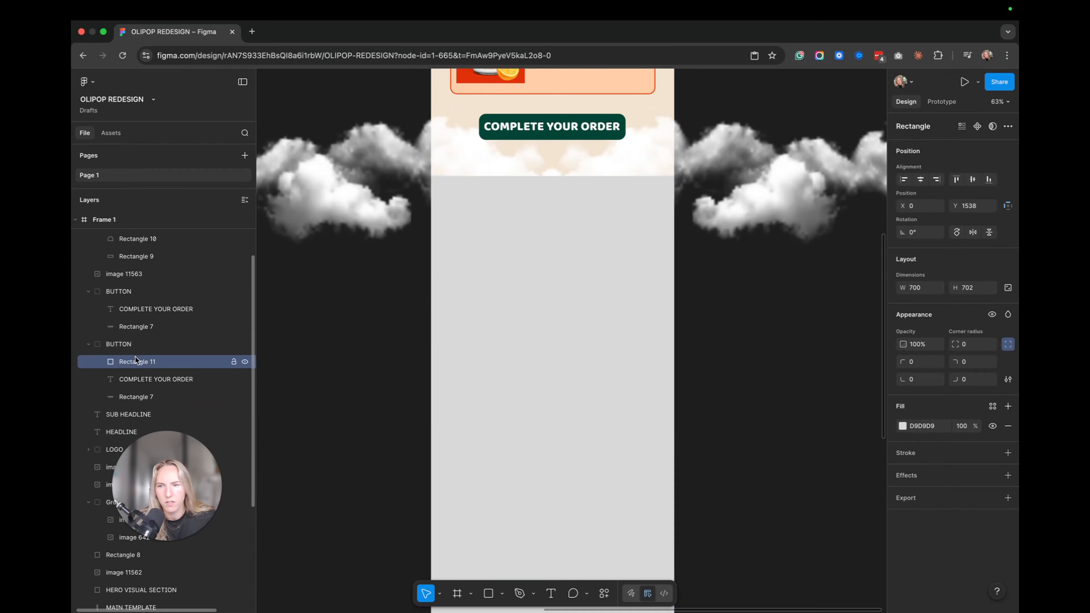
left_click_drag(150, 285, 188, 411)
scroll(189, 410, "down", 2)
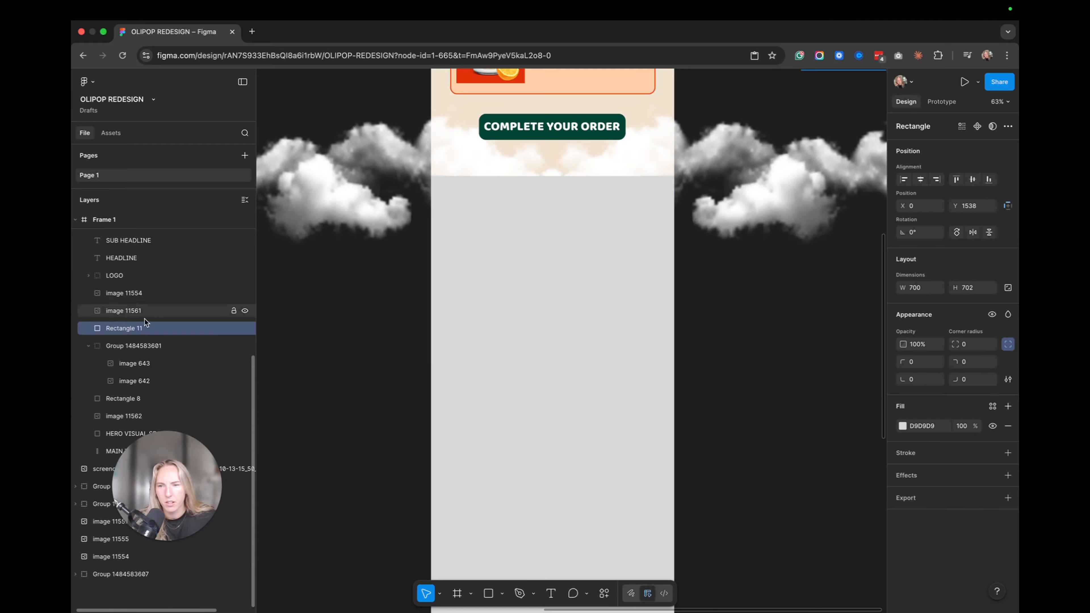
left_click_drag(144, 319, 160, 403)
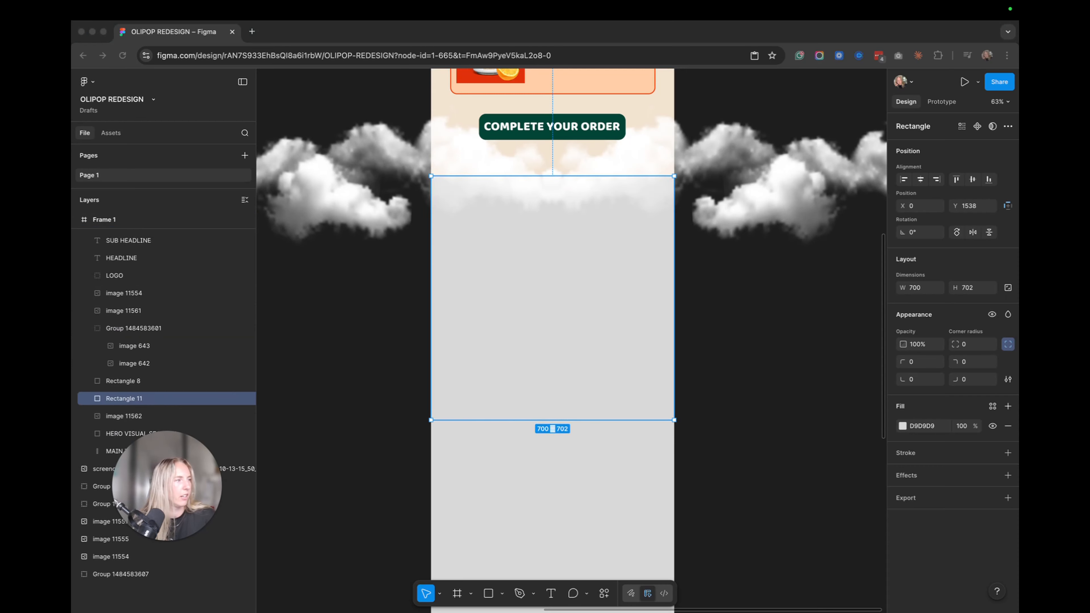
- Set the new rectangle's fill colour to B4E7E4
left_click(477, 230)
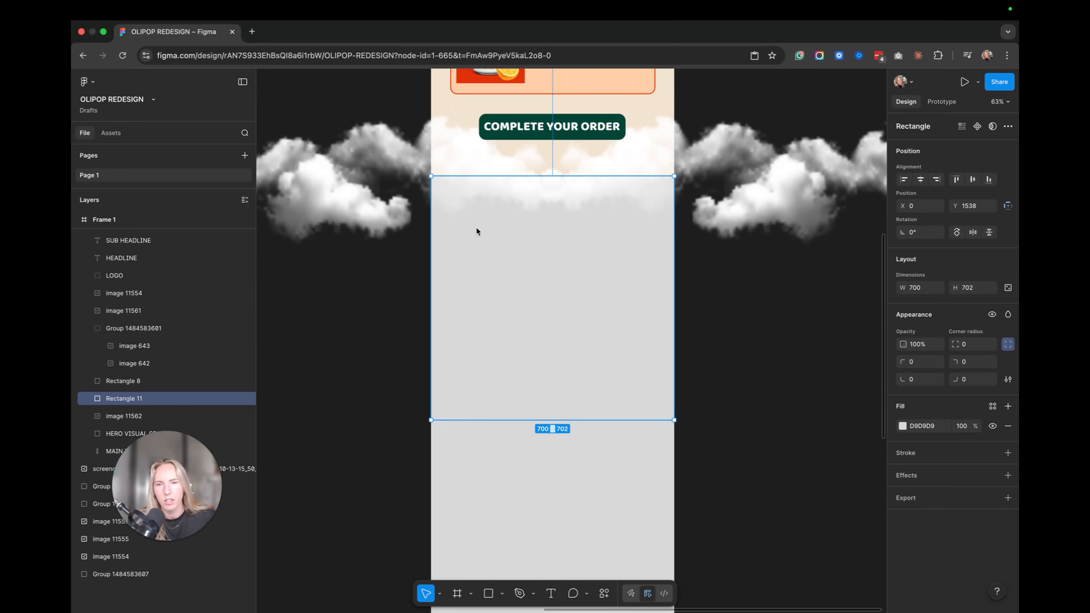
type("B4E7E4")
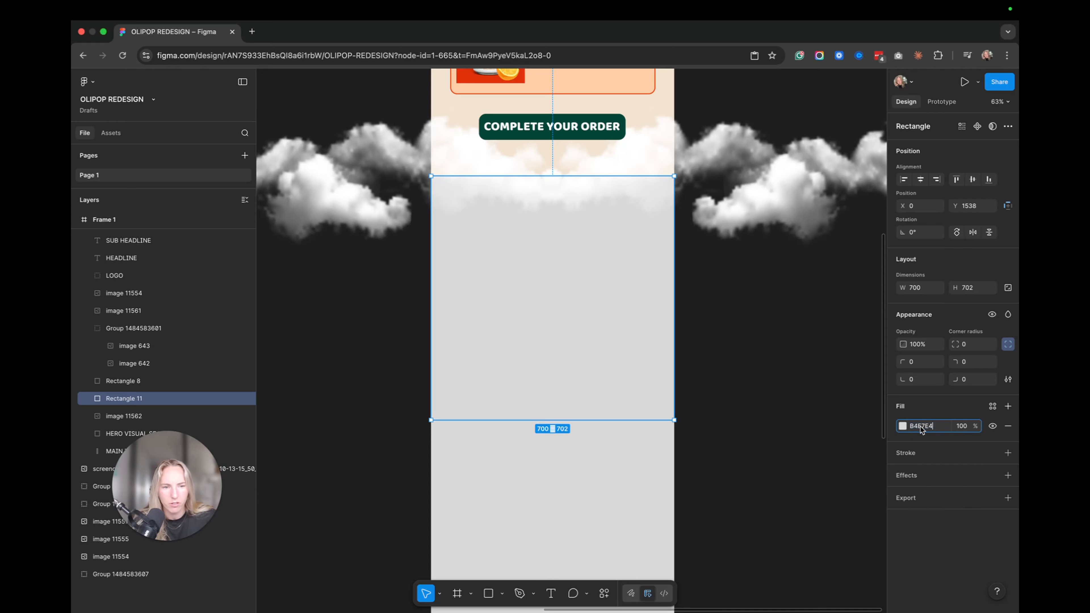
left_click(782, 414)
left_click(603, 263)
left_click(742, 344)
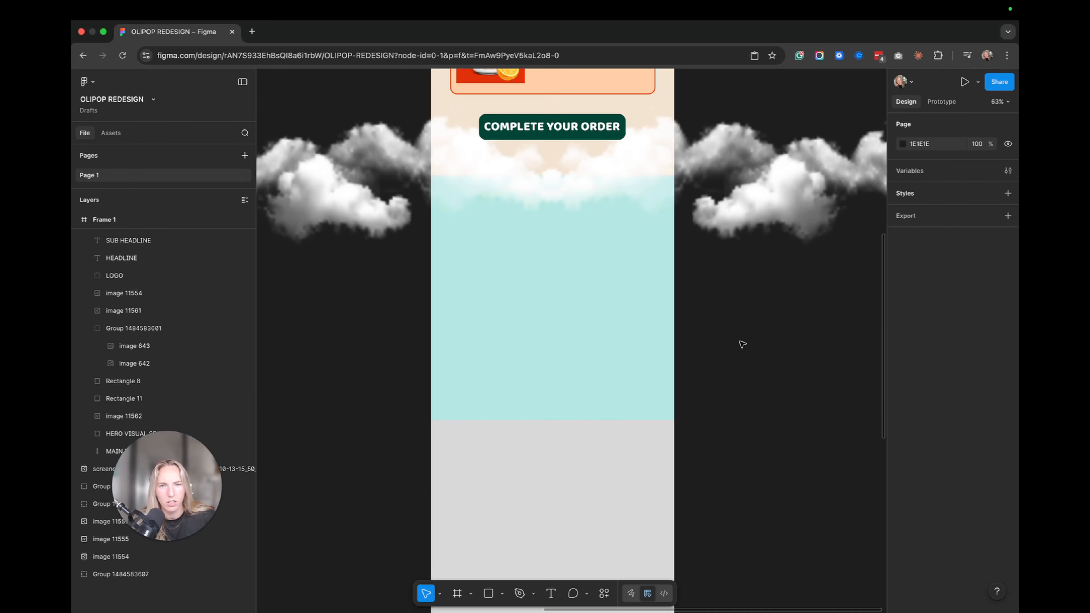
left_click(498, 197)
scroll(487, 202, "left", 5)
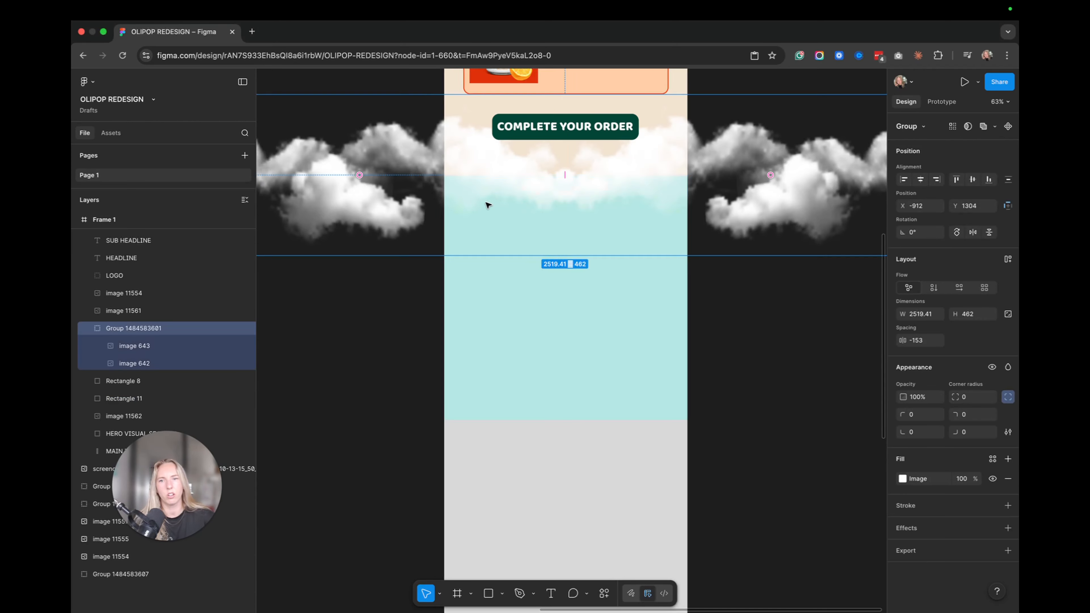
left_click_drag(359, 184, 542, 193)
key("ctrl+z")
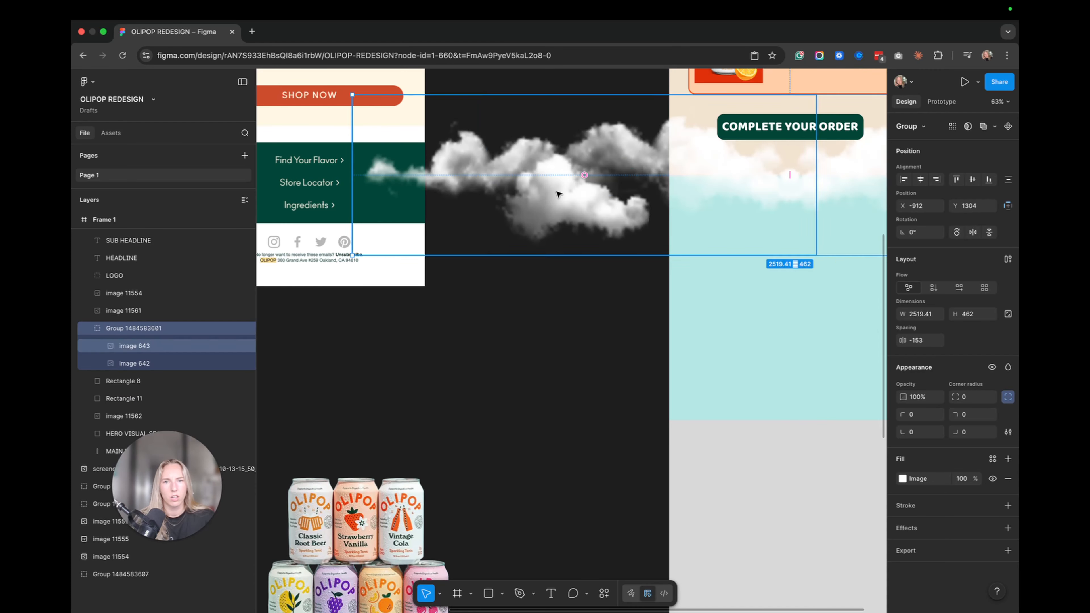
scroll(584, 194, "right", 5)
scroll(600, 179, "up", 5)
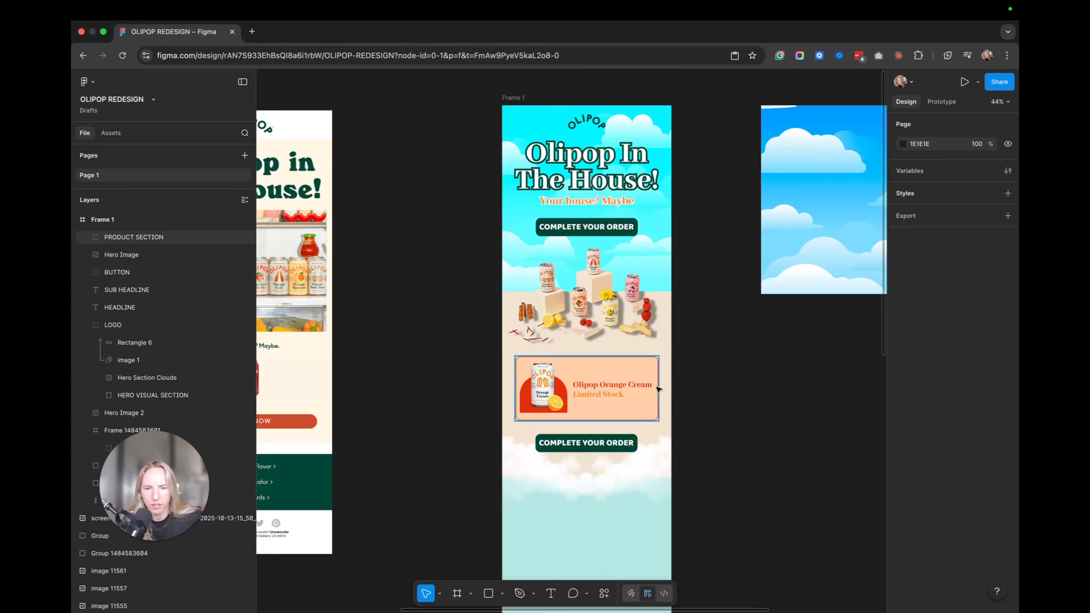
- Examine the cloud transition into the light teal section and how it fits with the rest of the email
scroll(648, 402, "down", 3)
left_click(591, 336)
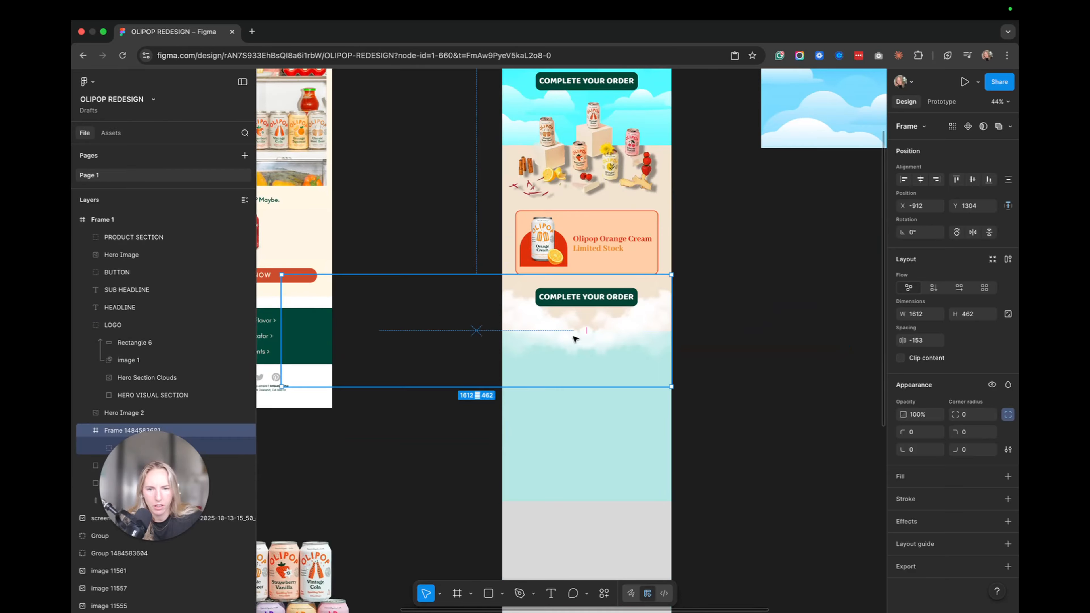
left_click(772, 382)
left_click(590, 333)
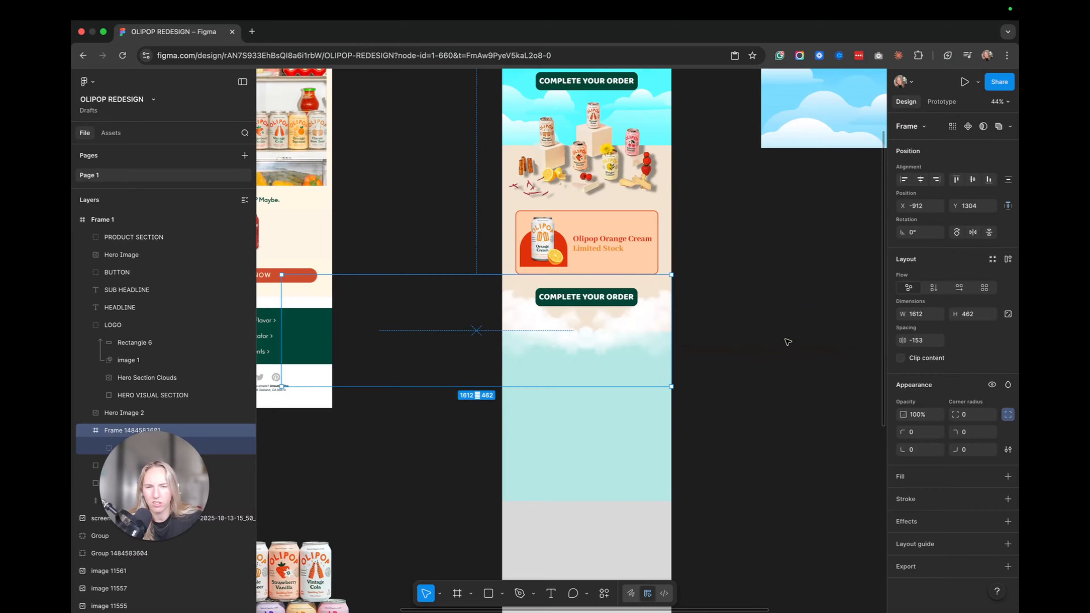
scroll(755, 342, "right", 2)
left_click(758, 341)
scroll(759, 341, "up", 3)
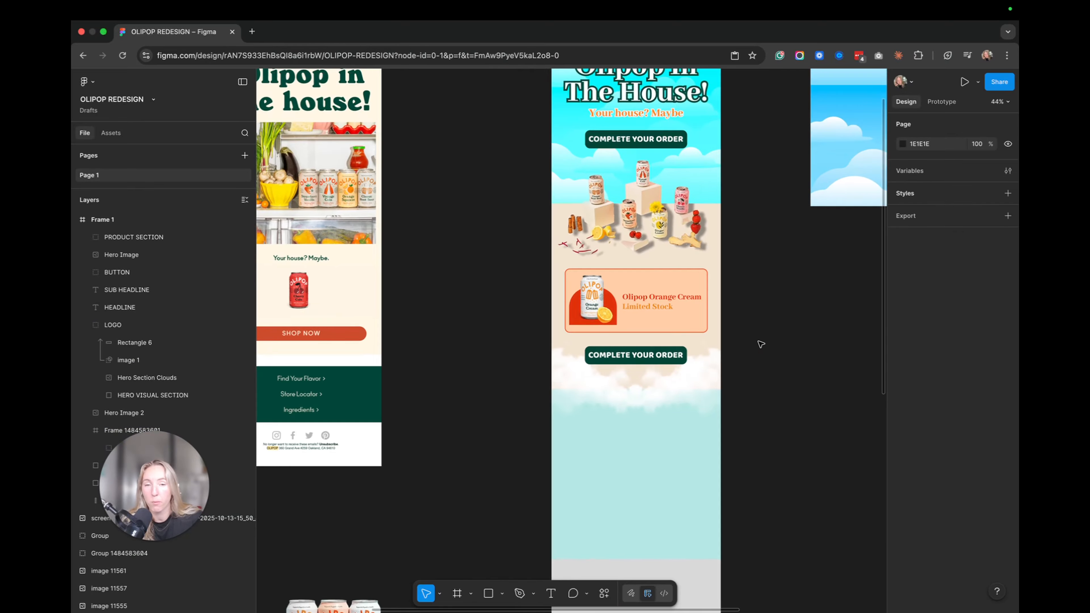
scroll(761, 344, "up", 2)
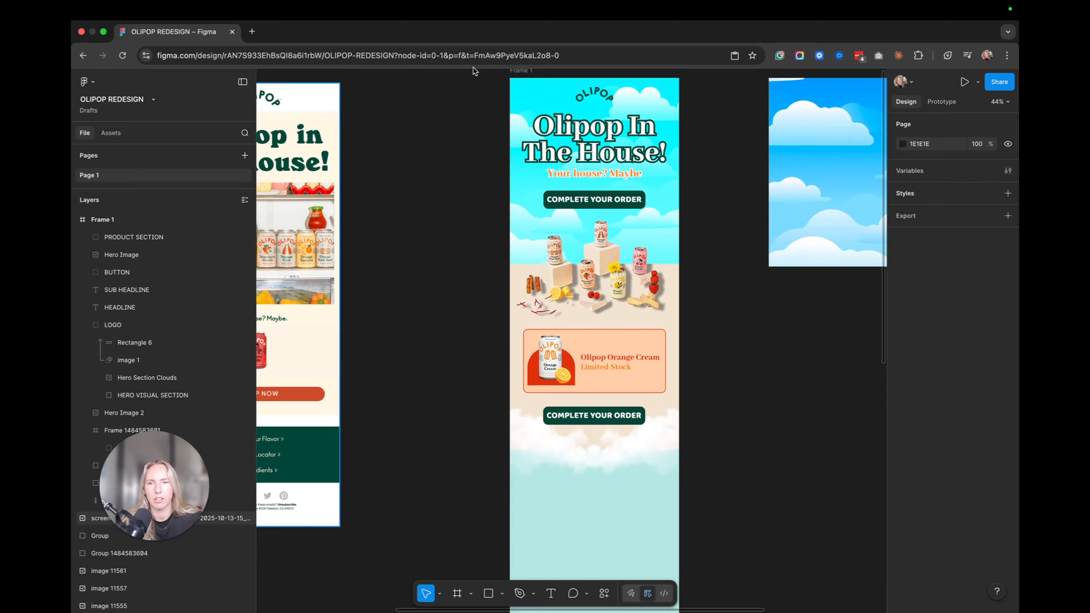
- Convert Frame 1 to a section and back to a frame
left_click(520, 72)
right_click(520, 74)
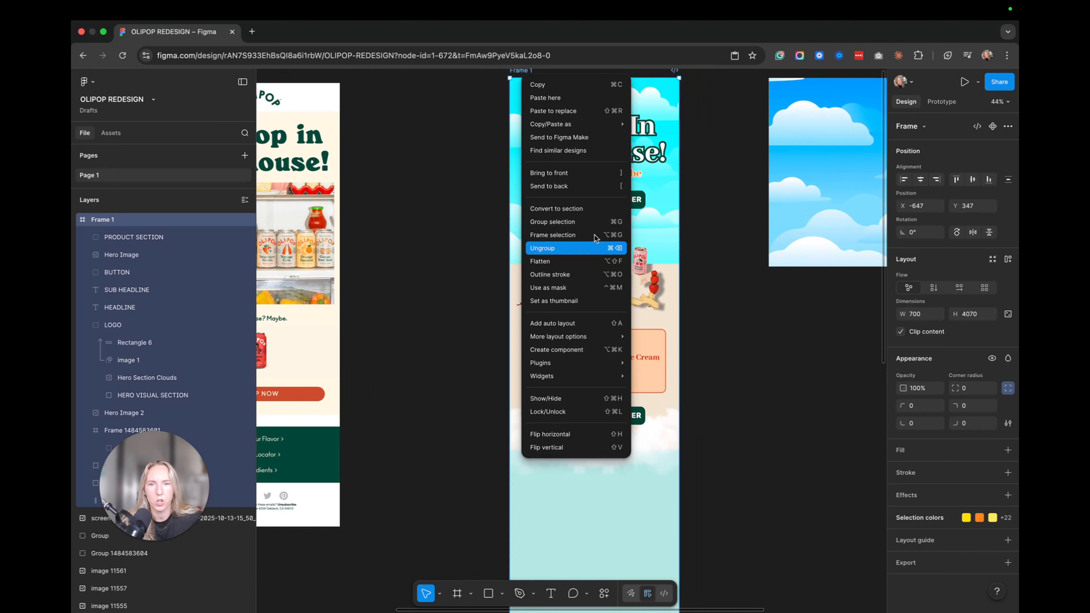
left_click(589, 212)
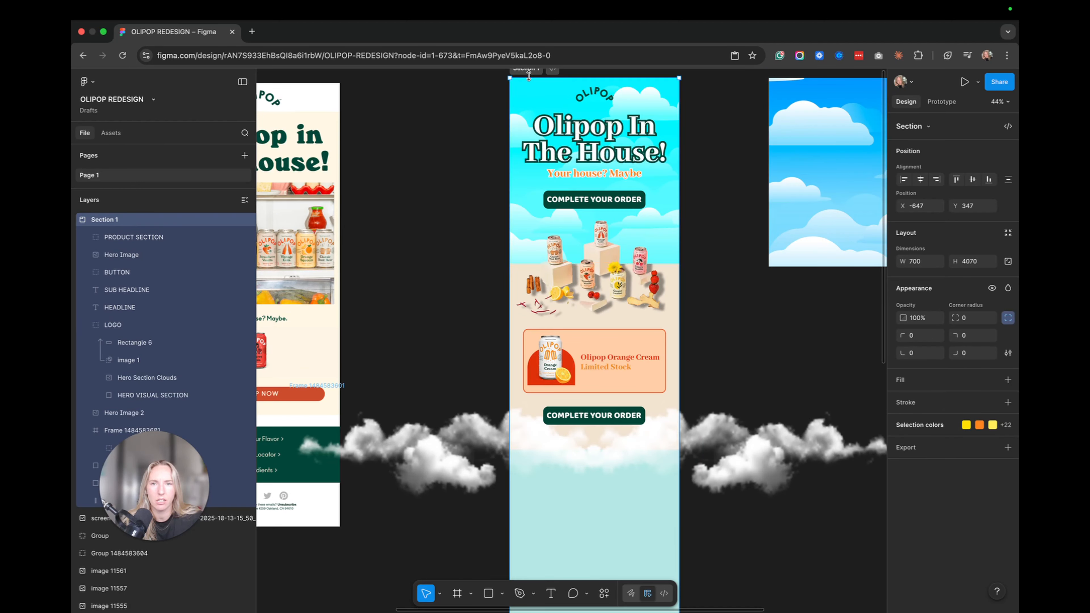
right_click(104, 220)
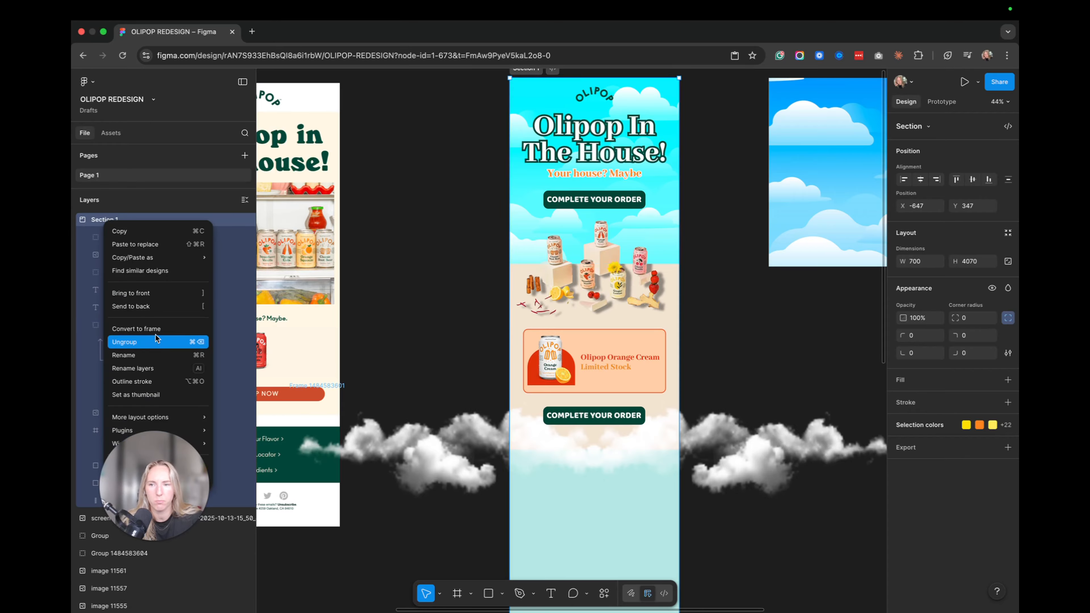
left_click(137, 329)
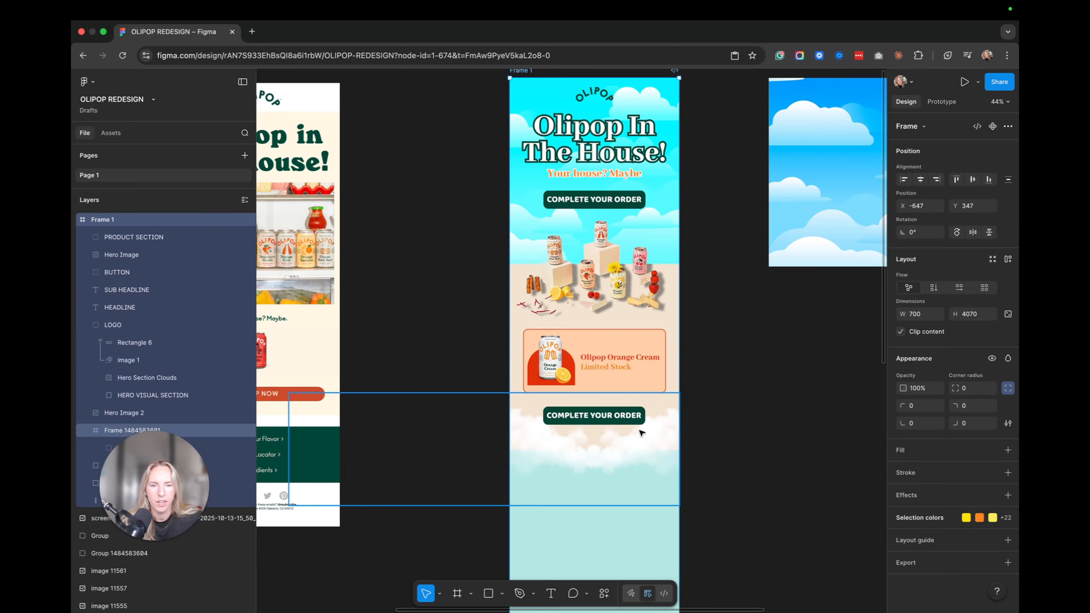
left_click(749, 427)
- Extend the lower edge of the light teal rectangle to a height of about 730
scroll(730, 412, "down", 3)
scroll(708, 397, "down", 3)
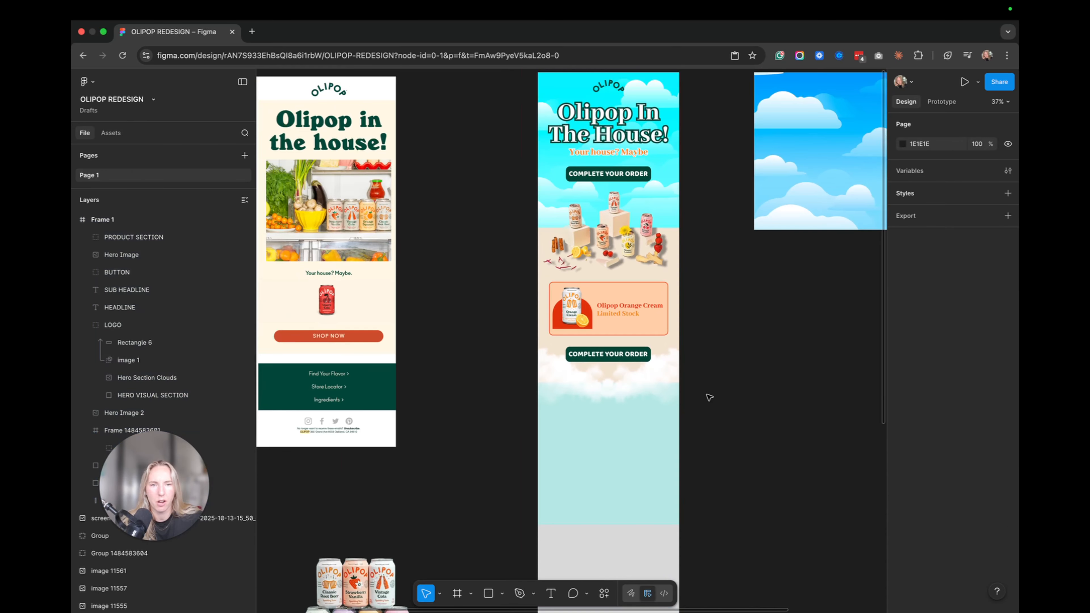
scroll(708, 397, "up", 2)
scroll(708, 398, "down", 2)
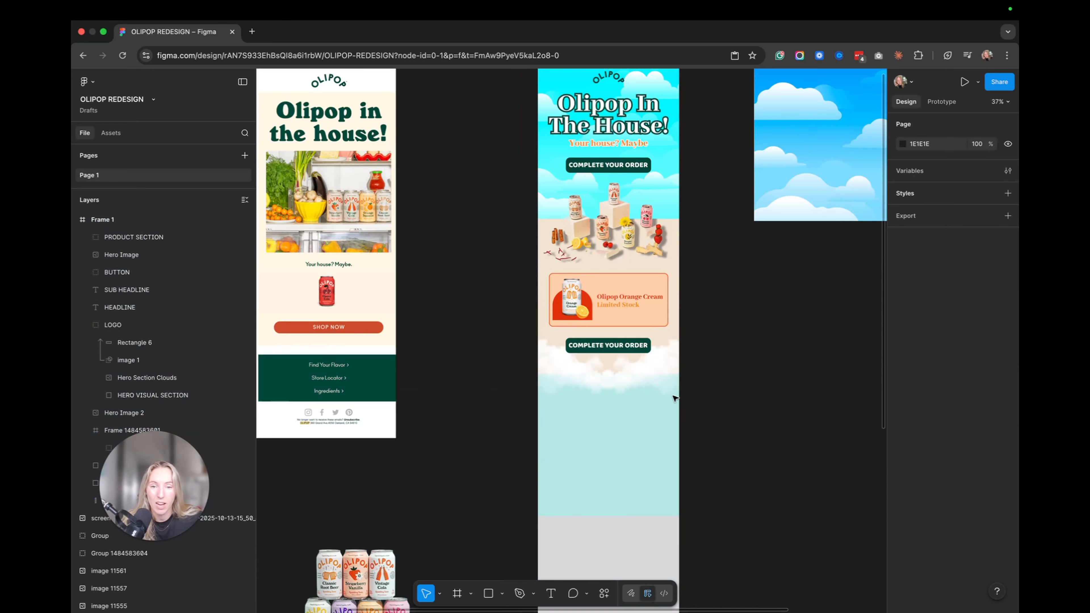
scroll(675, 398, "down", 5)
scroll(670, 389, "left", 2)
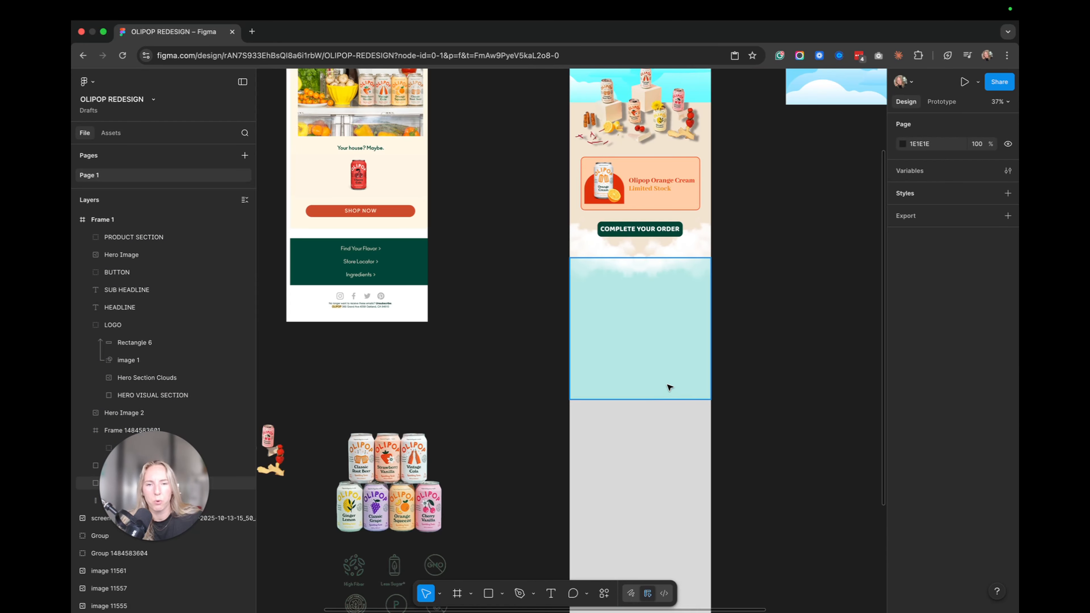
scroll(670, 385, "up", 5)
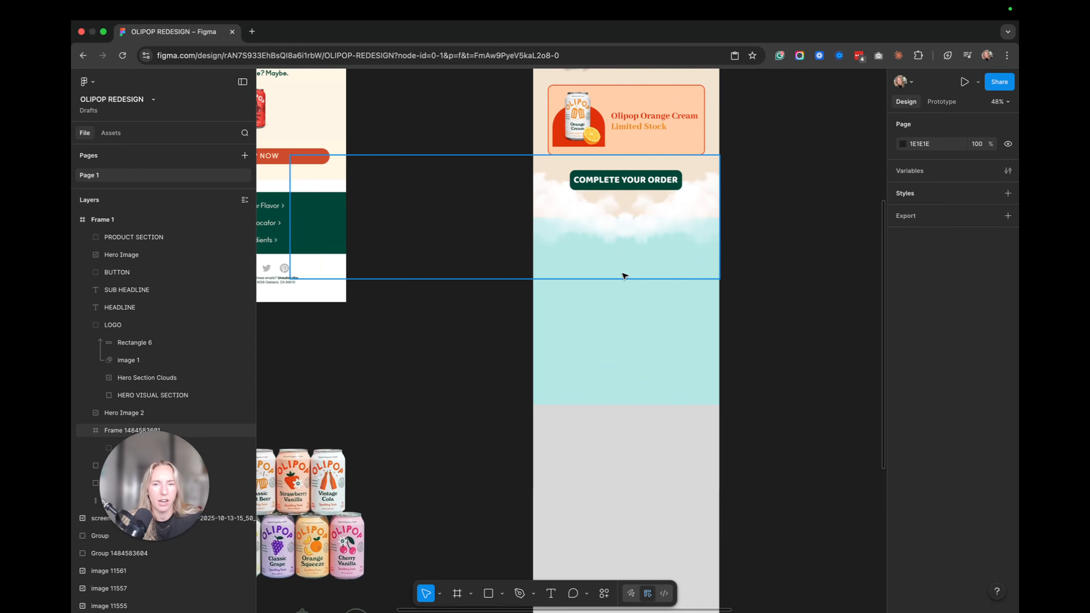
left_click(632, 355)
left_click_drag(627, 414, 627, 423)
left_click(772, 315)
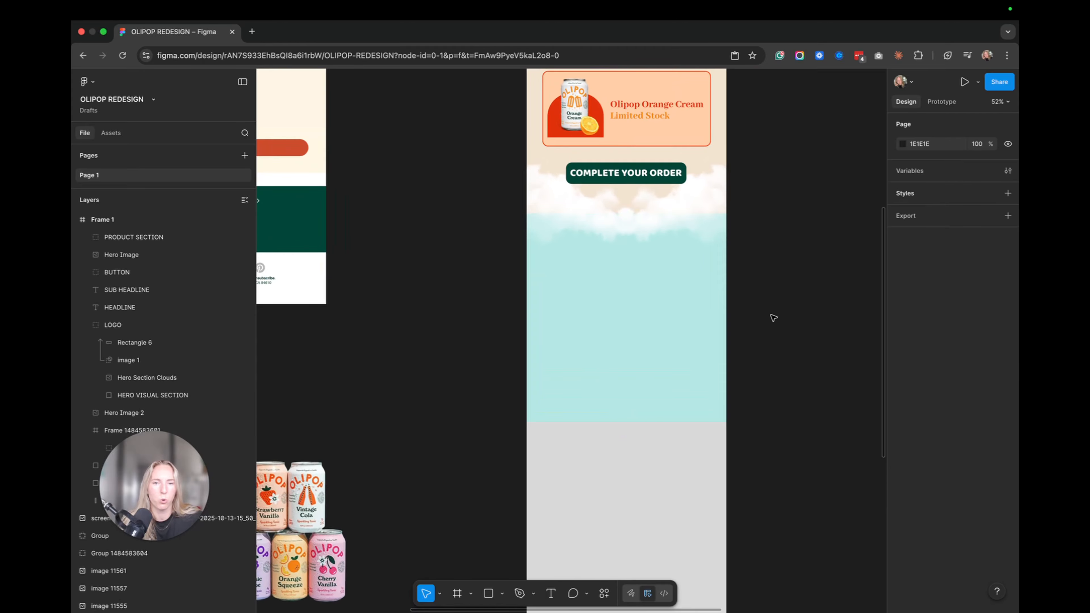
- Add a text line reading "Don't Take Our Word For It" on the light teal section below the clouds
scroll(742, 334, "up", 1)
scroll(739, 332, "right", 1)
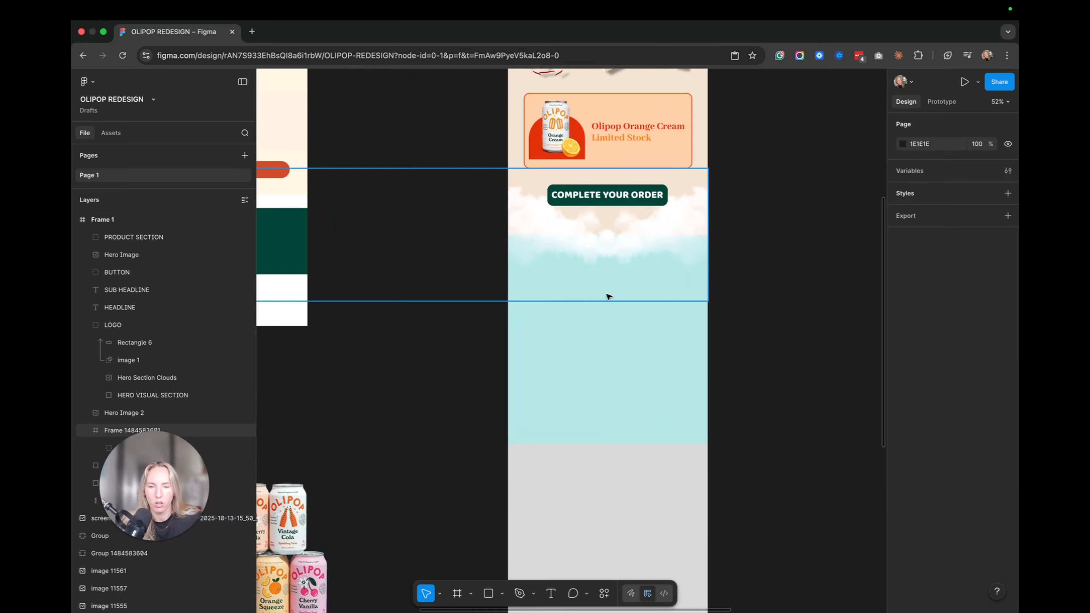
key("t")
left_click(577, 277)
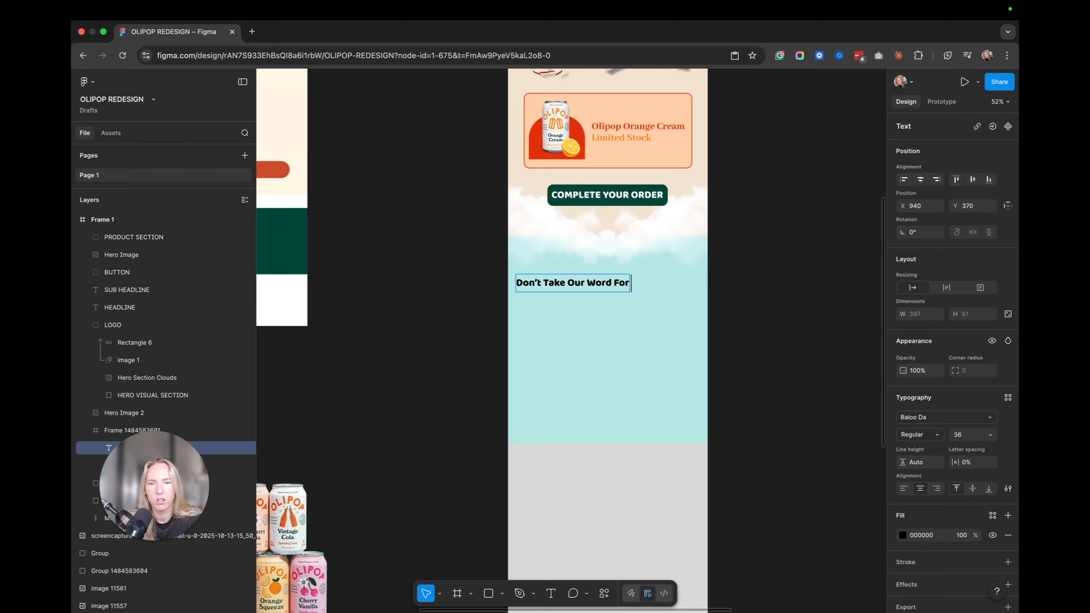
scroll(689, 328, "up", 10)
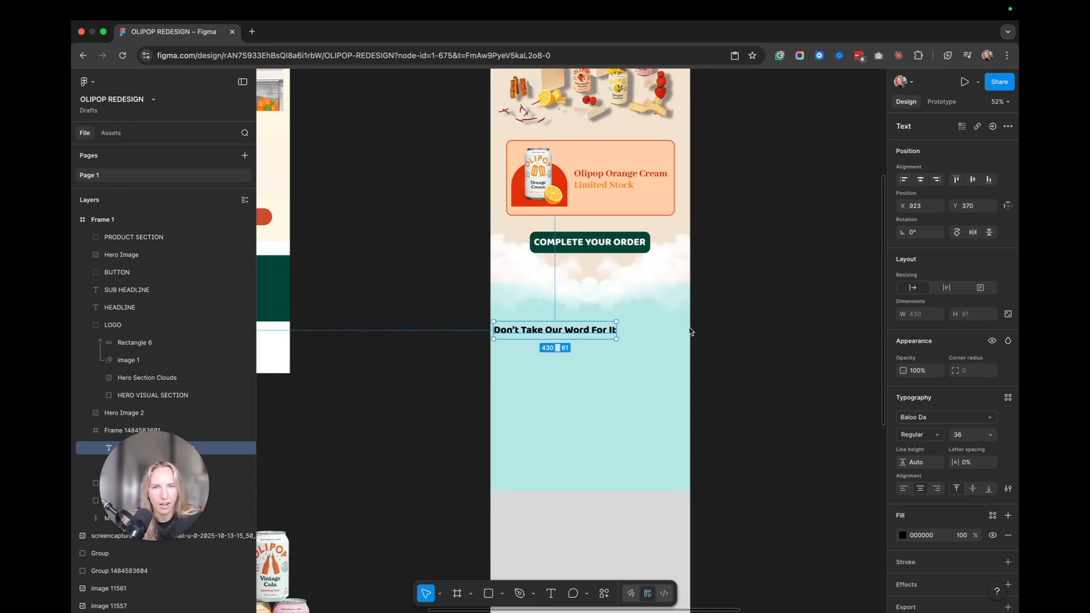
- Copy the email's main "Olipop In The House!" headline and delete the plain "Don't Take Our Word For It" text
left_click(617, 185)
scroll(617, 185, "down", 5)
scroll(617, 186, "left", 3)
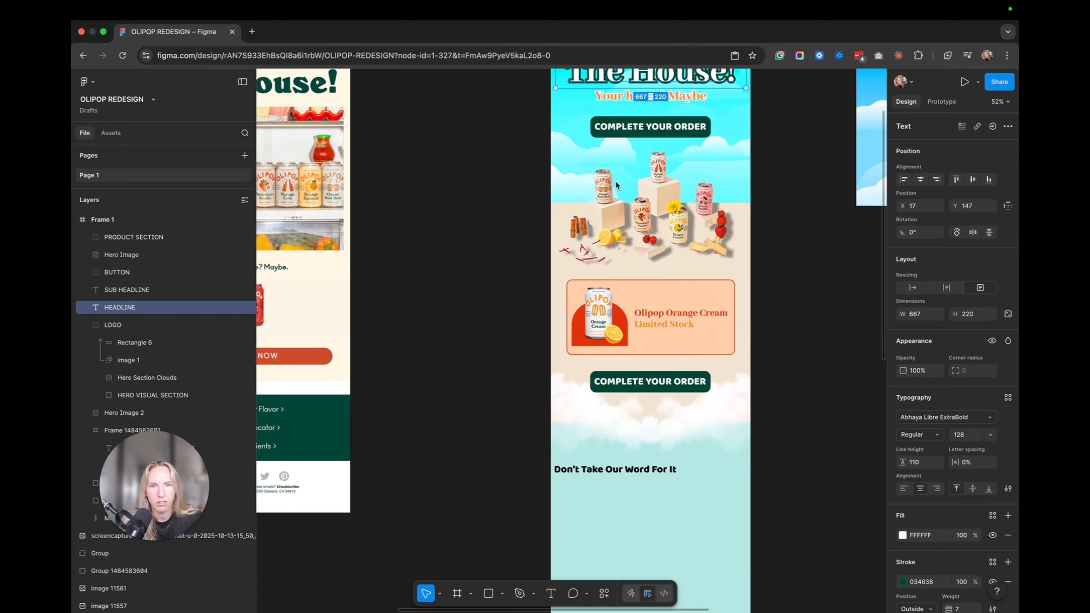
left_click(599, 472)
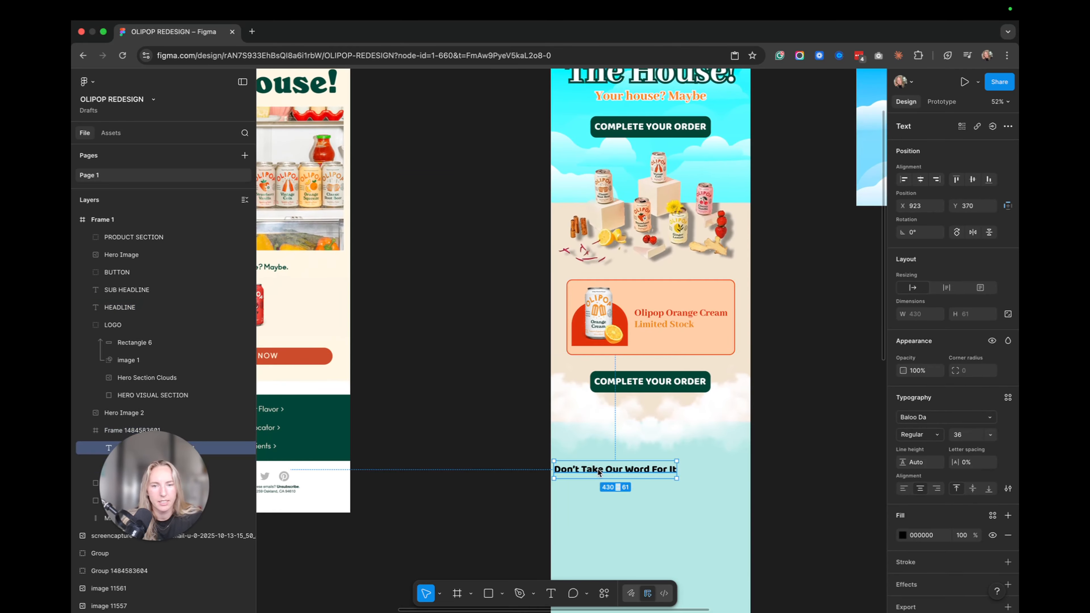
key("Delete")
- Paste the headline copy into the email frame and place it in the light teal section at about X 33, Y 1669
scroll(605, 471, "down", 2)
scroll(604, 471, "right", 1)
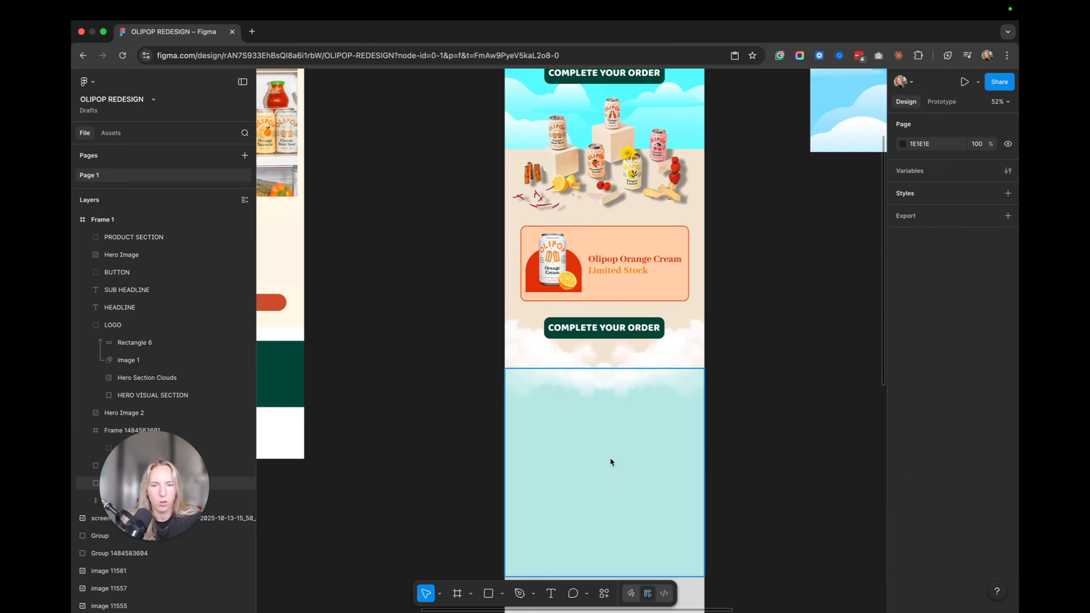
left_click(610, 457)
key("super+v")
scroll(621, 444, "down", 6)
scroll(643, 458, "left", 1)
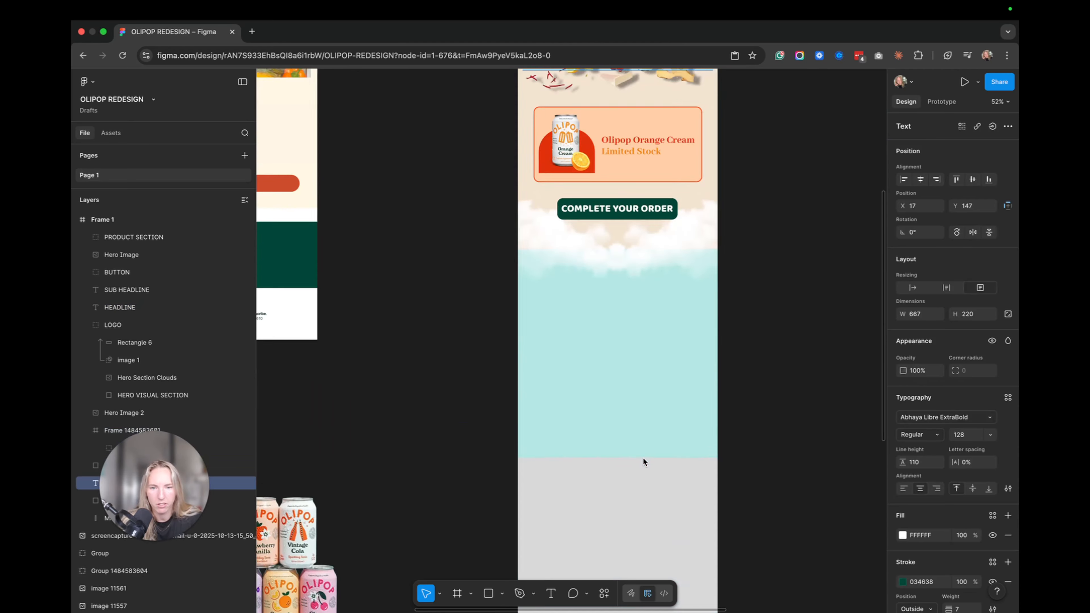
scroll(629, 300, "up", 4)
scroll(629, 293, "down", 3)
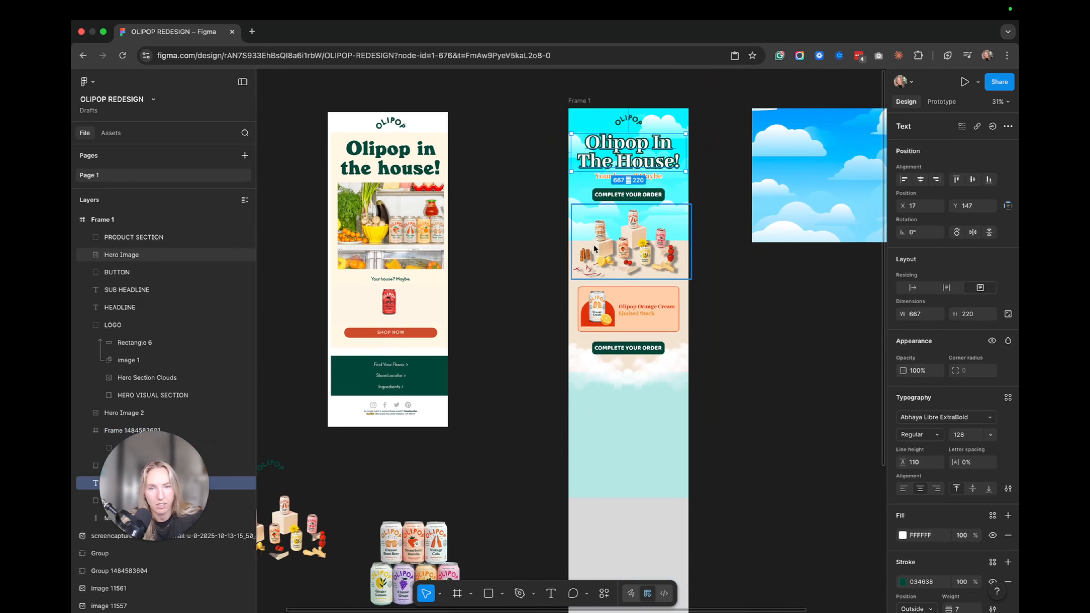
left_click_drag(617, 166, 622, 425)
- Replace the copied headline's text with "Don't Take Our Word For It"
left_click(633, 410)
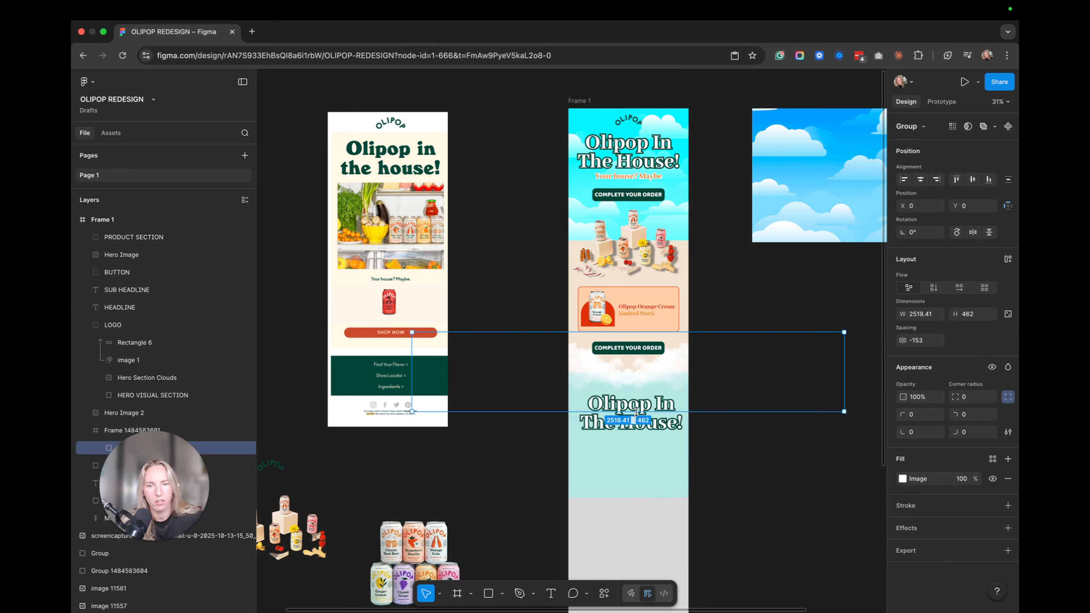
double_click(663, 428)
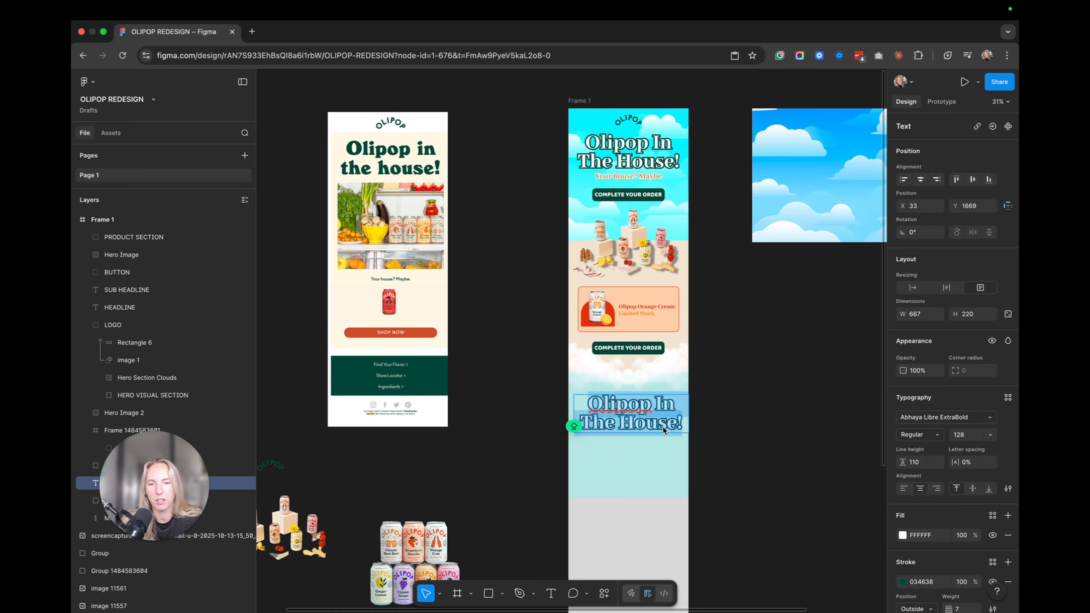
type("Don't")
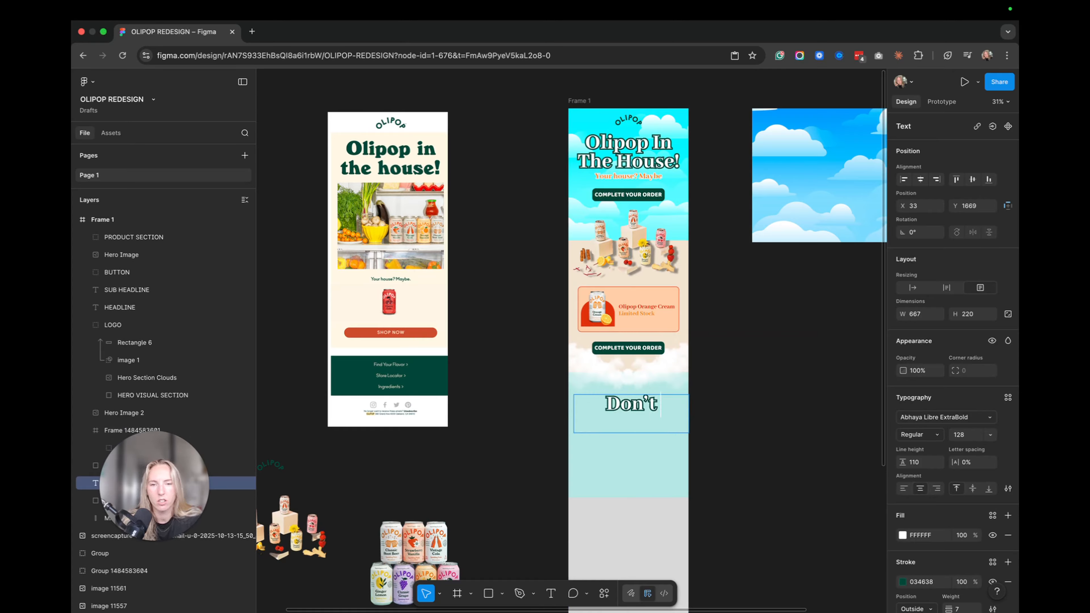
type(" Take Our Wor")
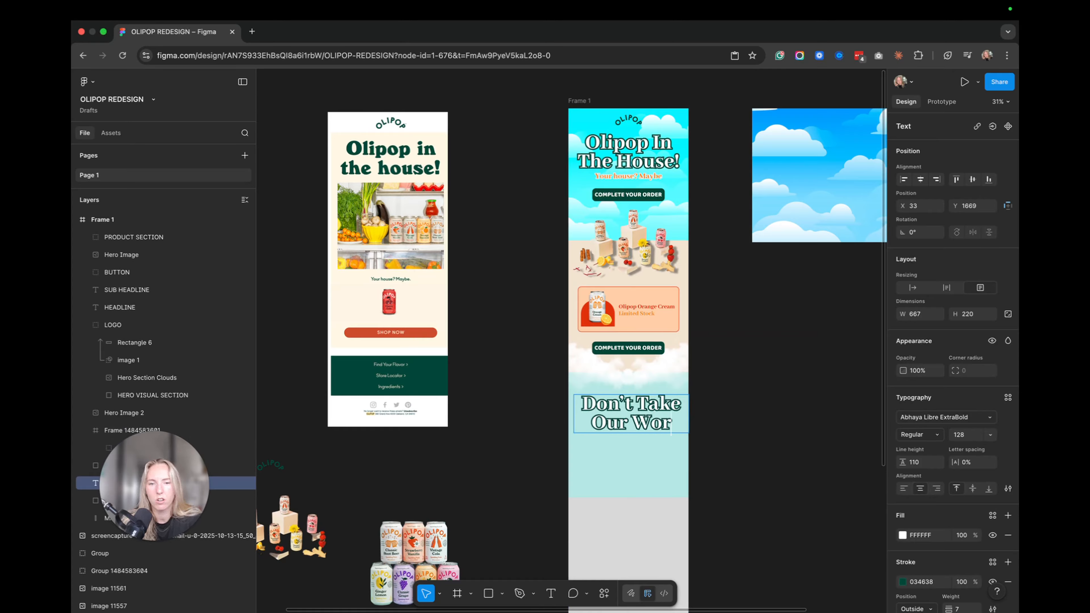
type("d FOr I")
key("BackSpace")
key("BackSpace")
key("BackSpace")
key("BackSpace")
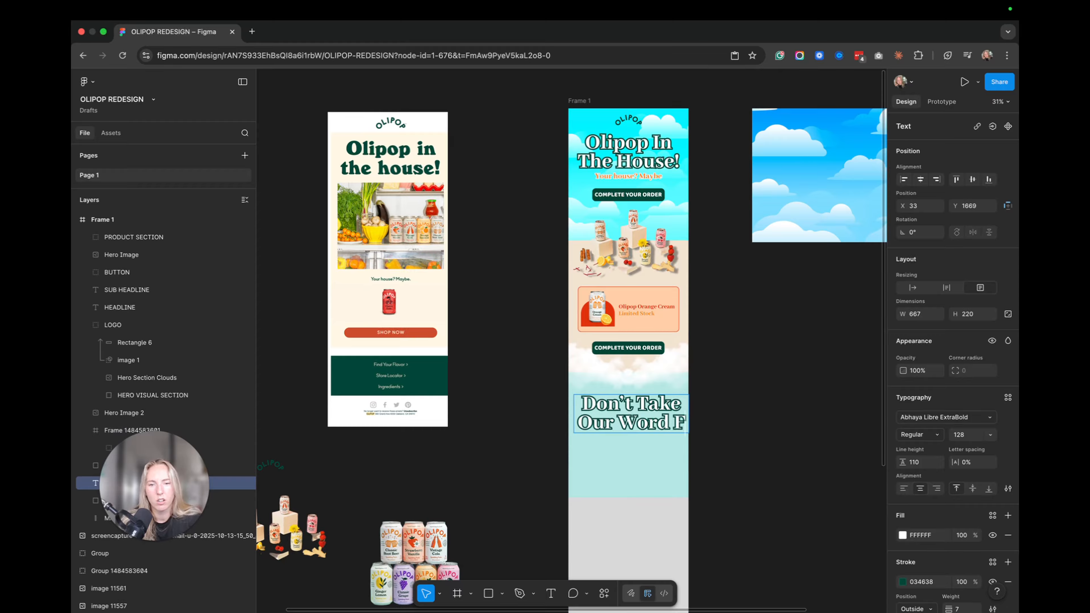
type("or It")
key("Escape")
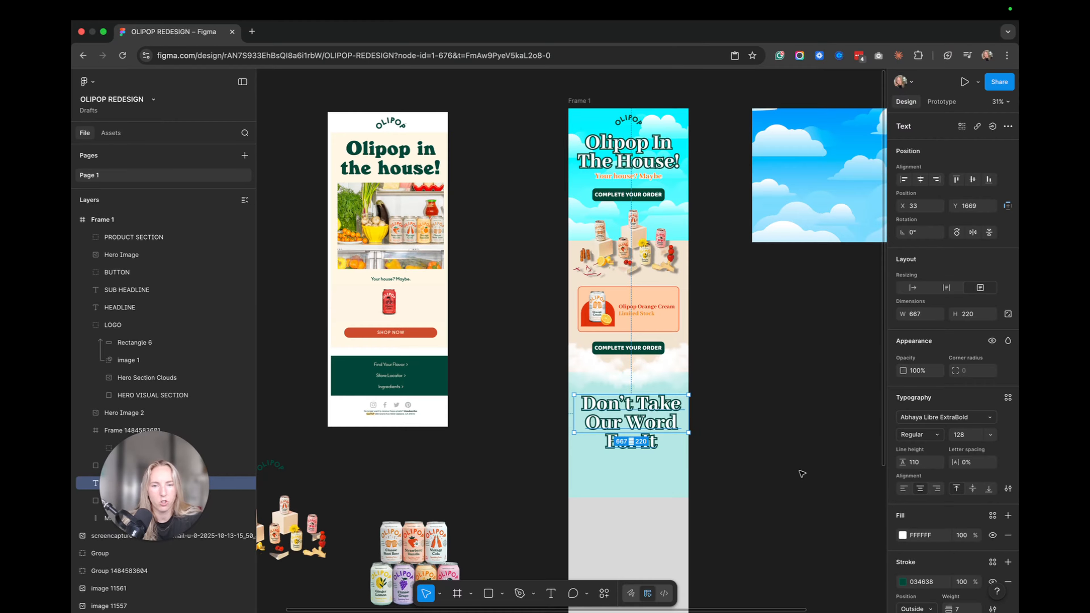
- Set the "Don't Take Our Word For It" headline's font size to 96 and centre it horizontally in the teal section
scroll(802, 473, "up", 3)
scroll(799, 470, "left", 2)
left_click(990, 434)
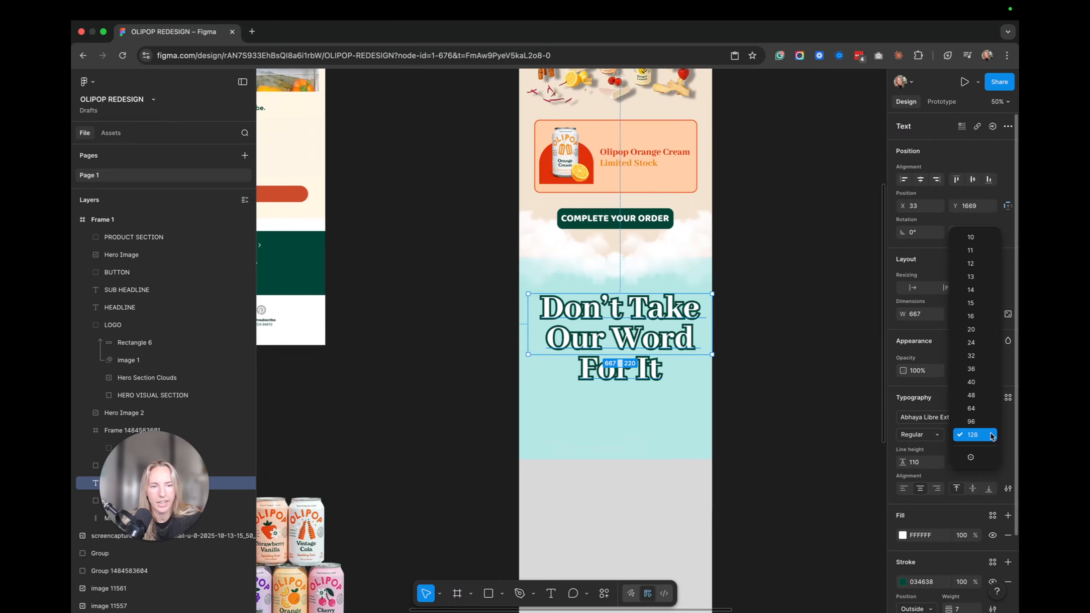
left_click(974, 422)
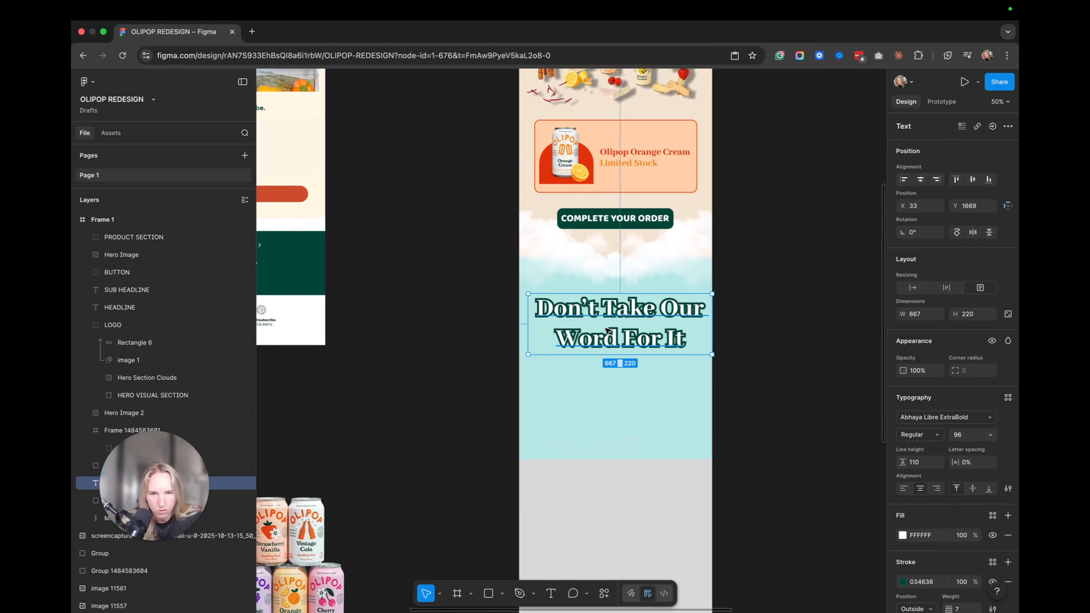
left_click_drag(608, 331, 602, 331)
left_click(754, 253)
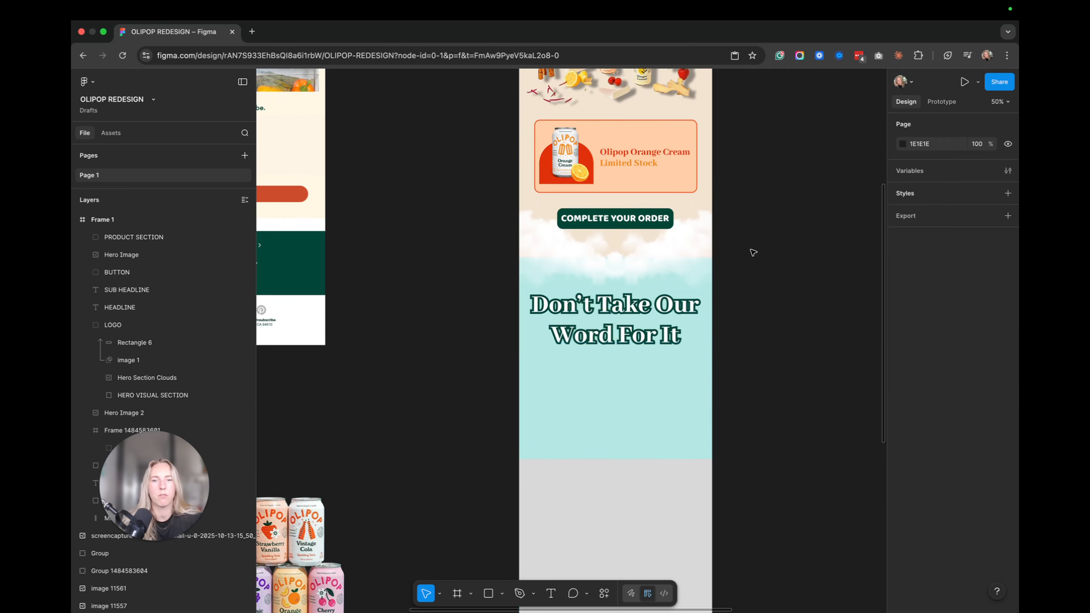
- Extend the light teal rectangle's lower edge downward to leave ample space beneath the headline
scroll(754, 252, "up", 3)
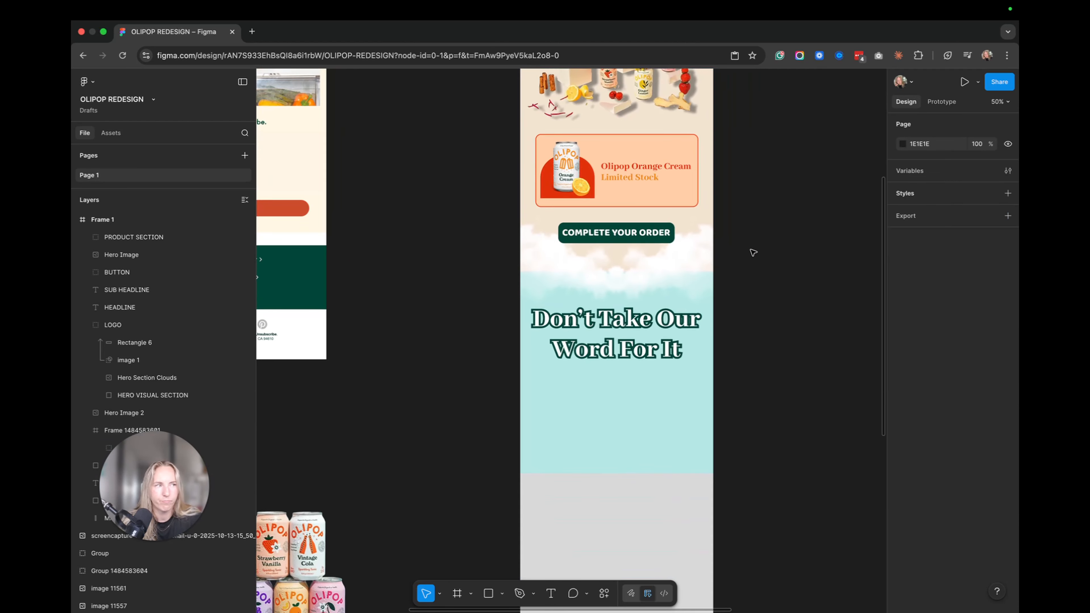
scroll(754, 252, "down", 3)
scroll(639, 282, "down", 2)
left_click(631, 297)
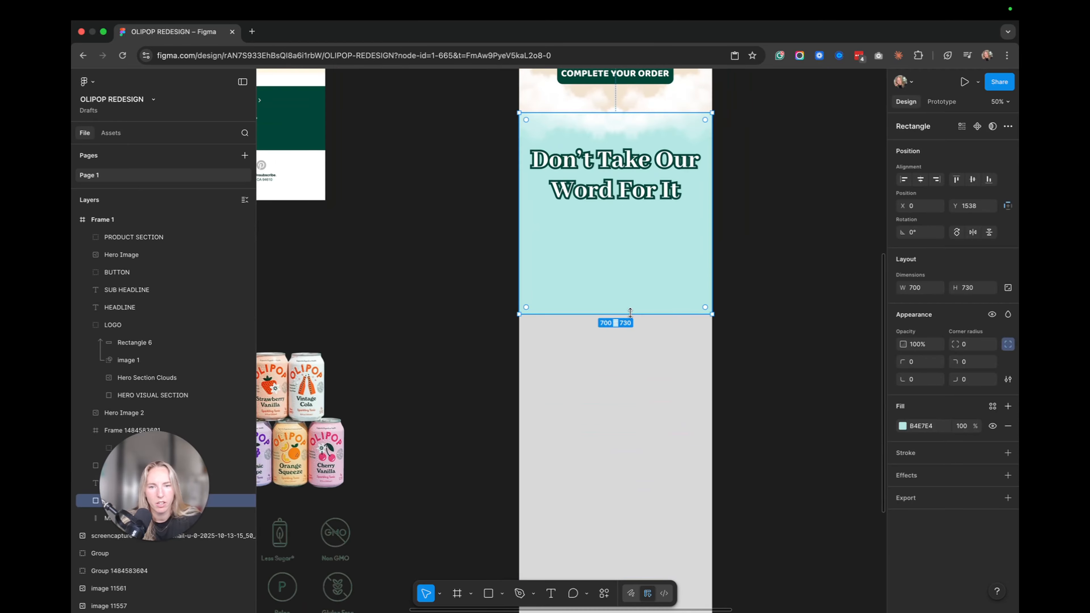
left_click_drag(630, 313, 630, 464)
left_click(833, 318)
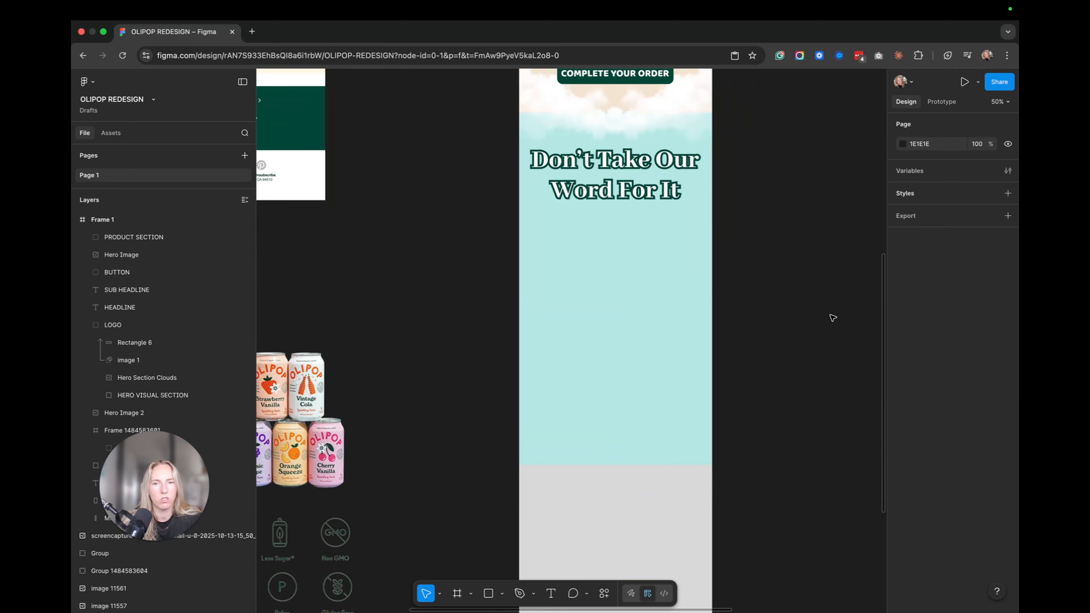
- Duplicate the stacked seven-can image into the email frame, placing it across the teal section's lower edge at about X -2, Y 2257
scroll(833, 318, "down", 5)
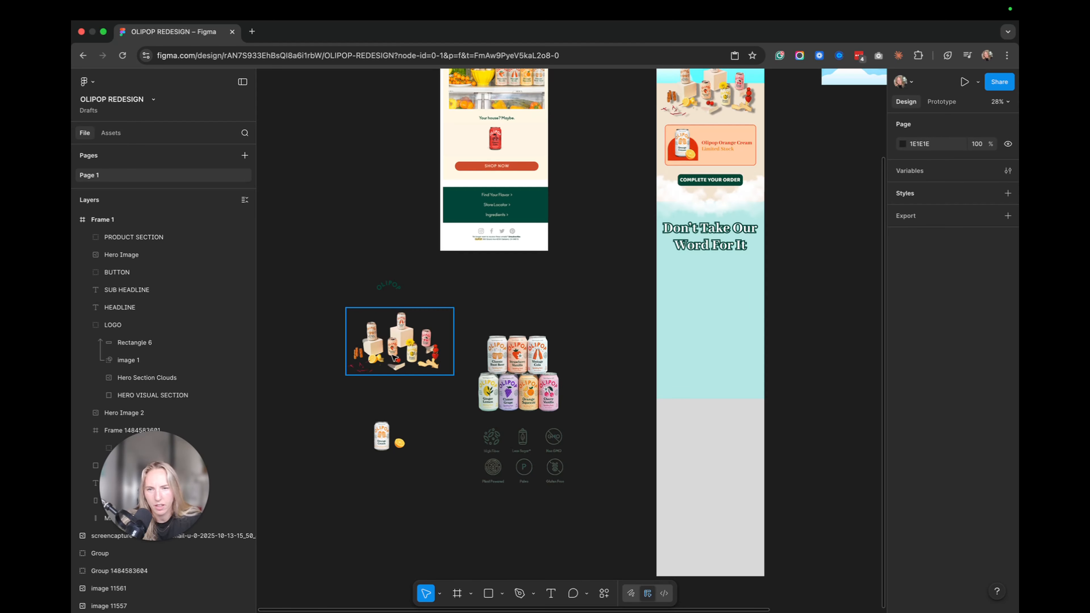
left_click(512, 390)
scroll(512, 390, "right", 1)
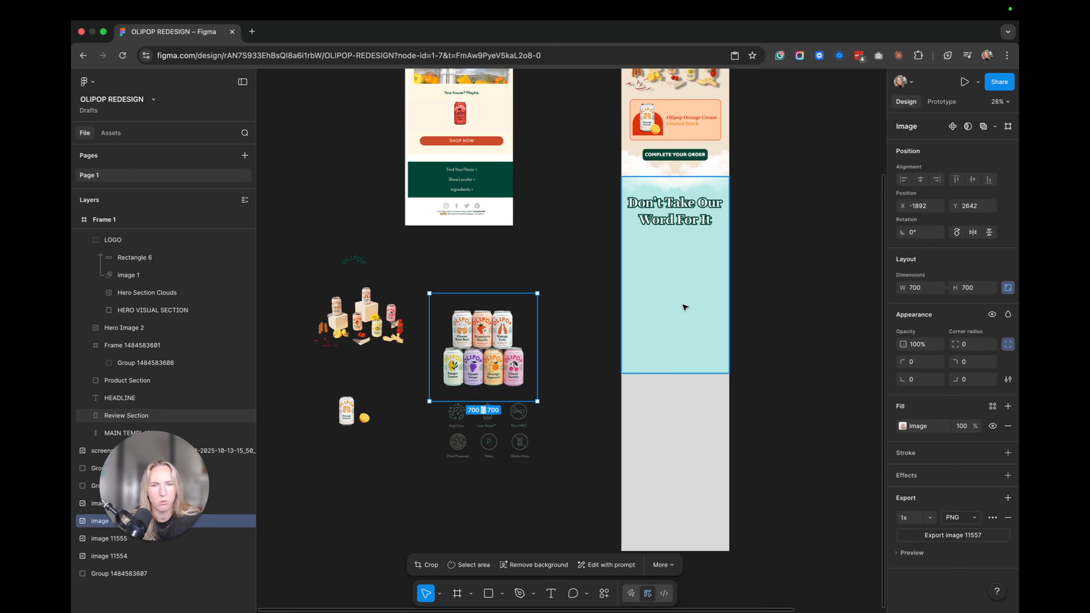
scroll(672, 304, "up", 3)
scroll(671, 304, "down", 1)
scroll(672, 304, "right", 2)
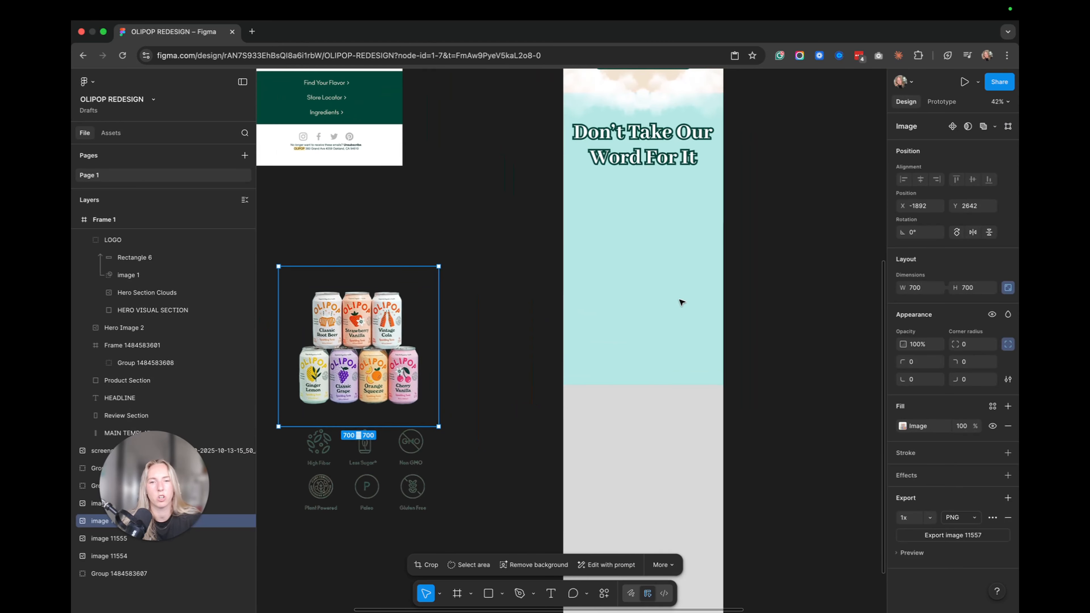
left_click(647, 275)
key("Escape")
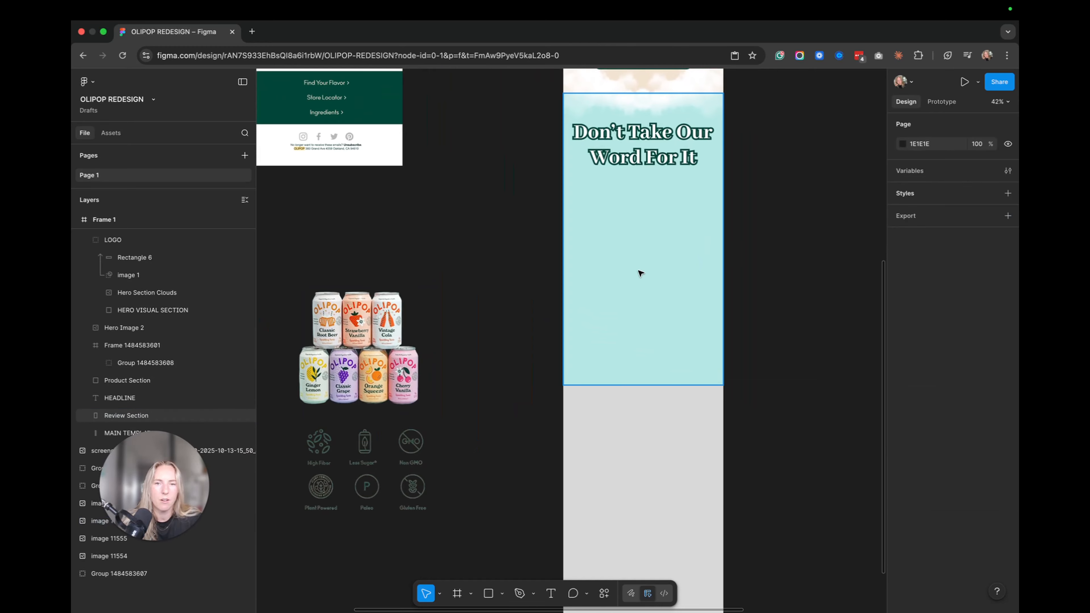
key("super+v")
left_click_drag(390, 327, 674, 320)
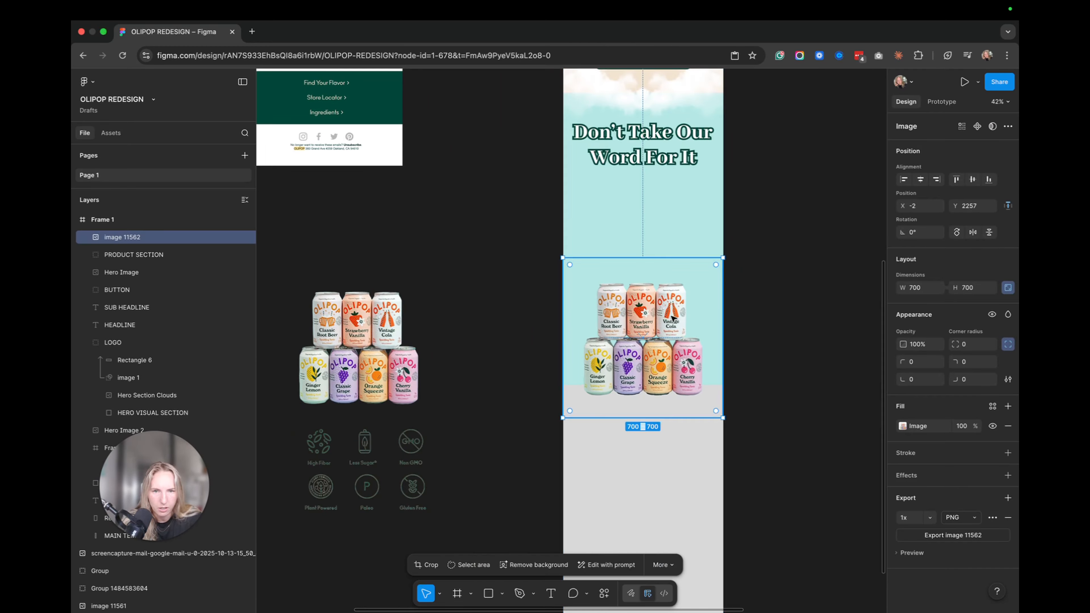
left_click(774, 241)
- Draw a rectangle of about 628 × 739 beneath the "Don't Take Our Word For It" headline and set its corner radius to 20
key("r")
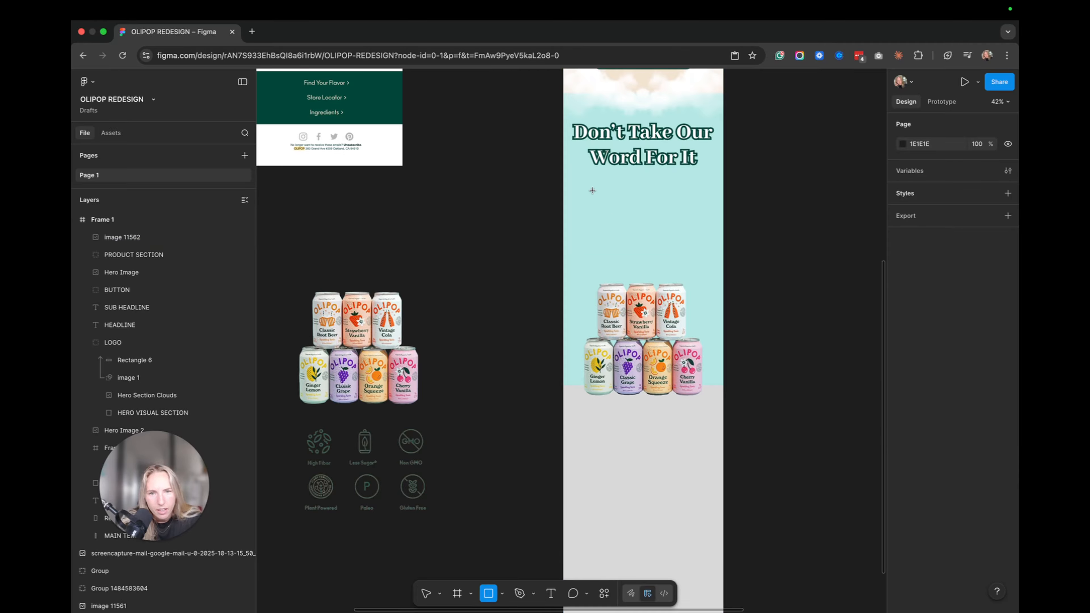
mouse_move(570, 188)
left_mouse_down()
mouse_move(704, 268)
mouse_move(711, 378)
mouse_move(713, 356)
left_mouse_up()
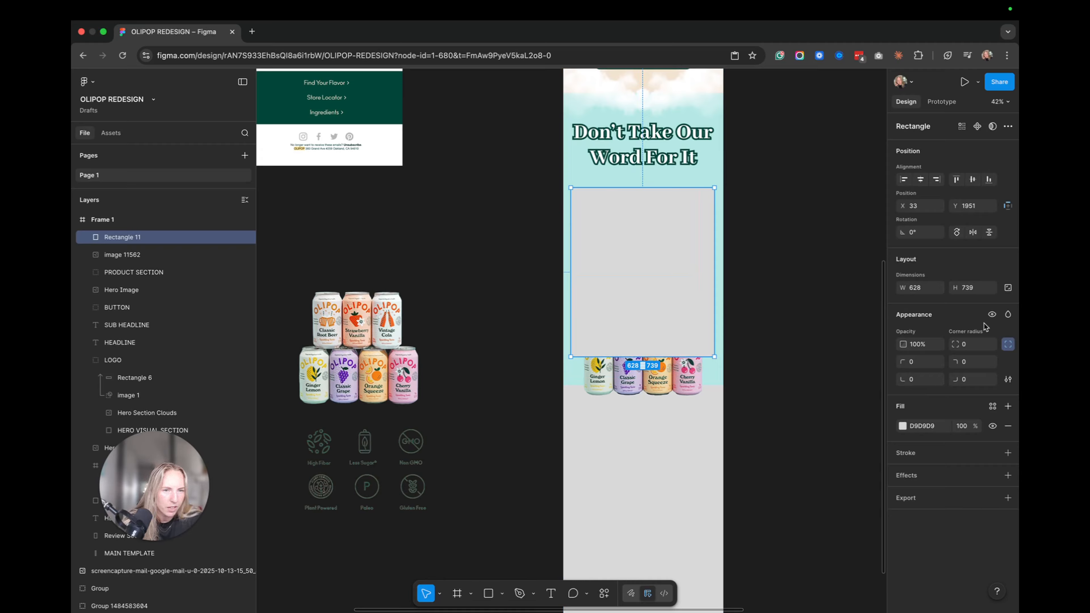
type("209")
key("Return")
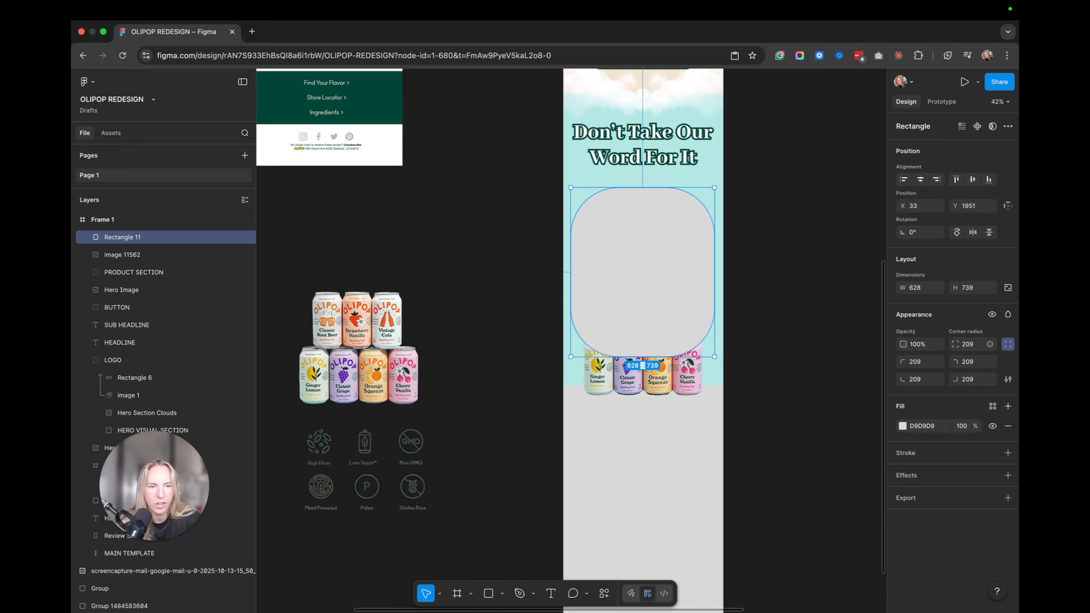
type("20")
key("Return")
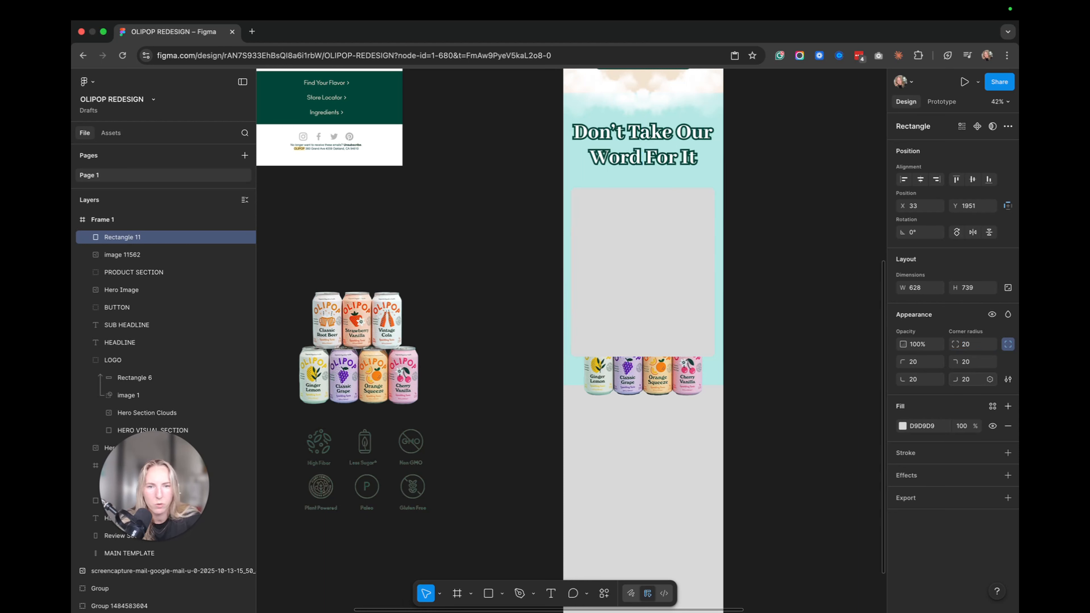
left_click(787, 300)
left_click(672, 263)
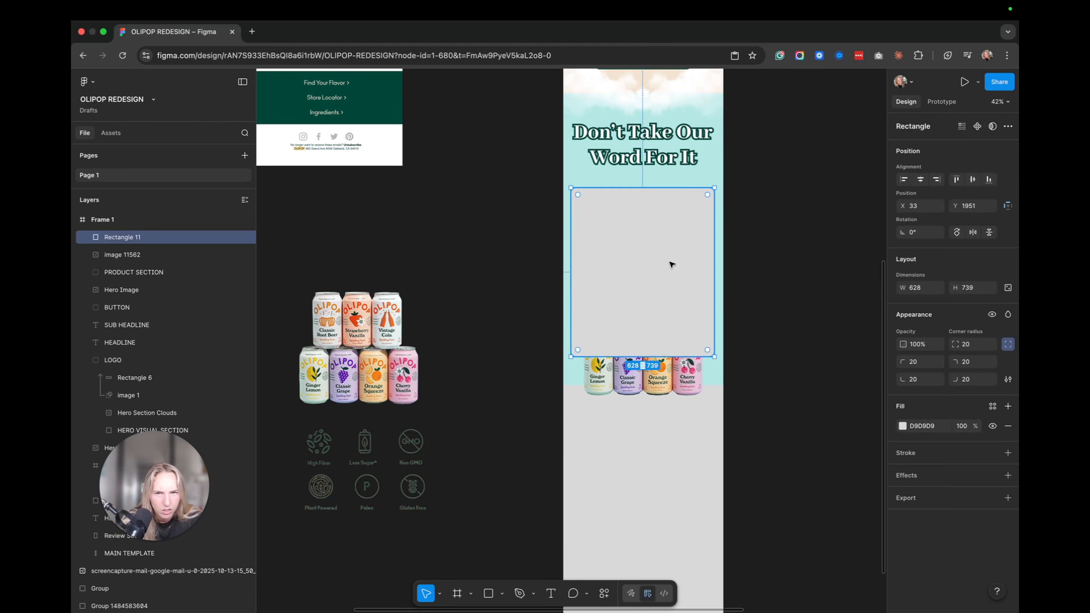
- Rename the new rounded rectangle's layer "Review Section" and the copied seven-can image's layer "Review Image"
double_click(122, 240)
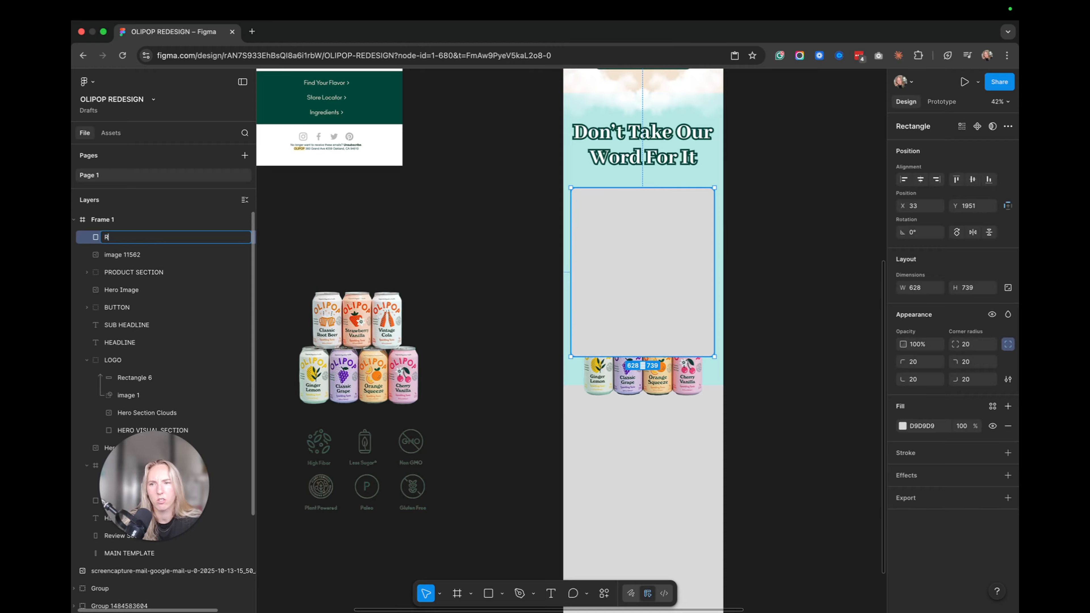
type("Review Section")
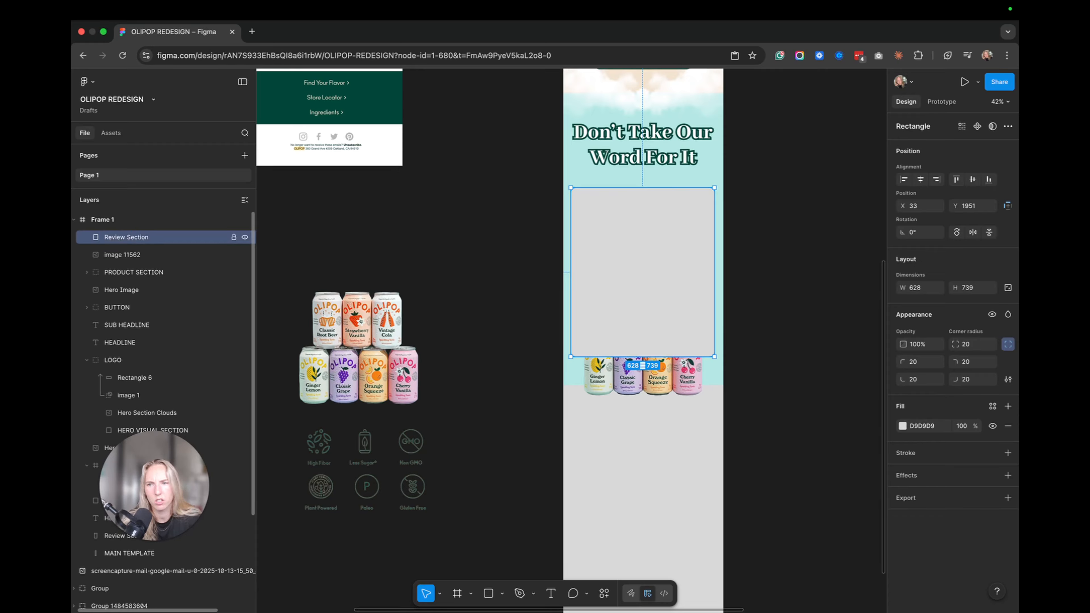
double_click(125, 255)
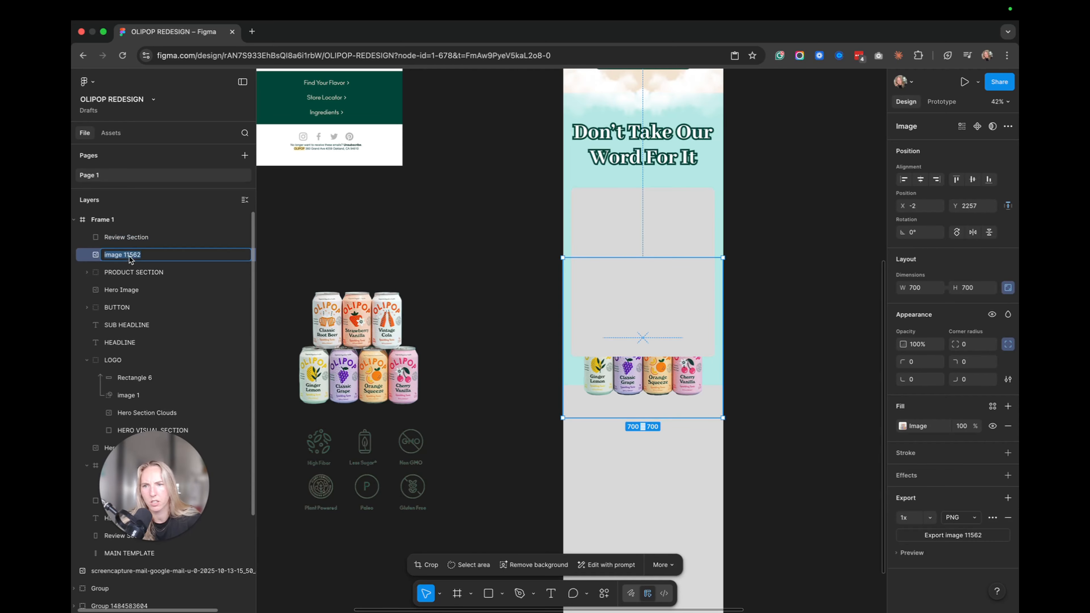
type("Review Ima")
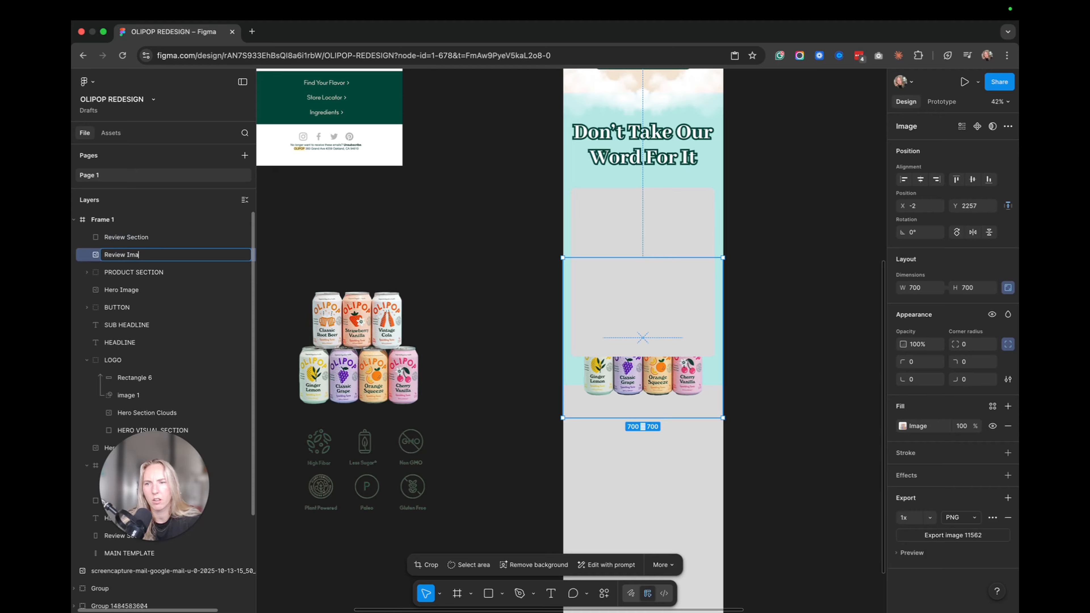
type("ge")
key("Return")
- Reorder the layers so the Review Section rectangle sits directly behind the Review Image cans
left_click_drag(138, 239, 138, 266)
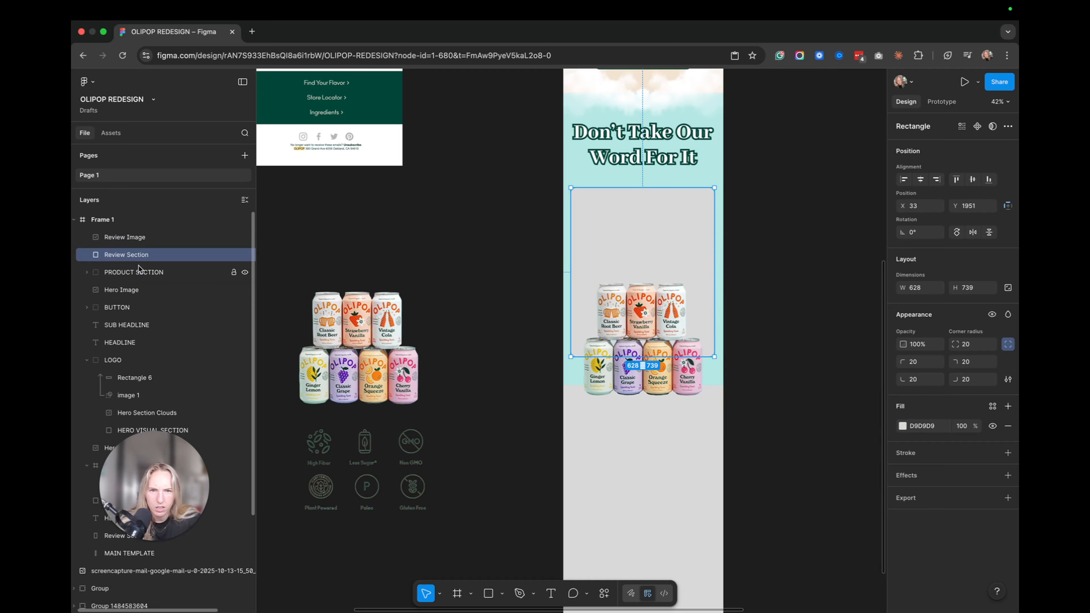
left_click(776, 275)
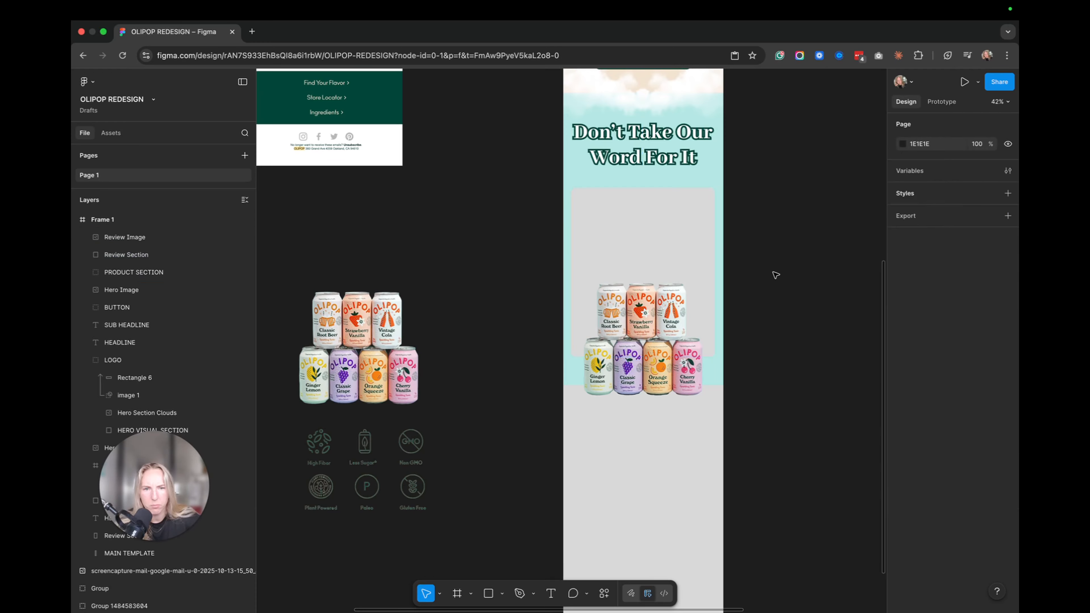
- Fill the Review Section rectangle with a very pale teal, E8FFFE, derived from the sampled teal background
left_click(686, 237)
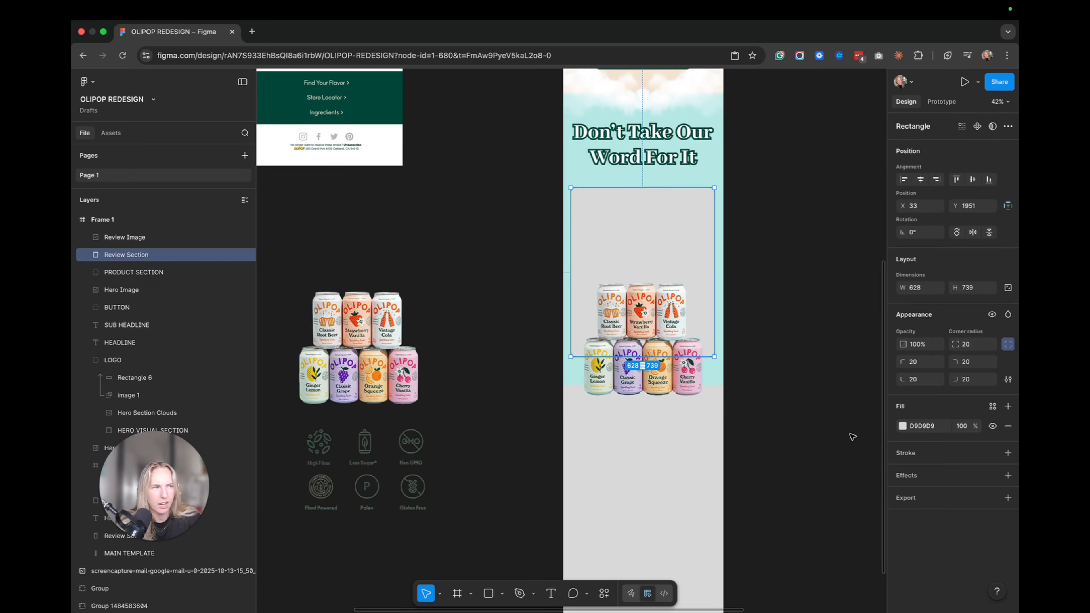
left_click(903, 426)
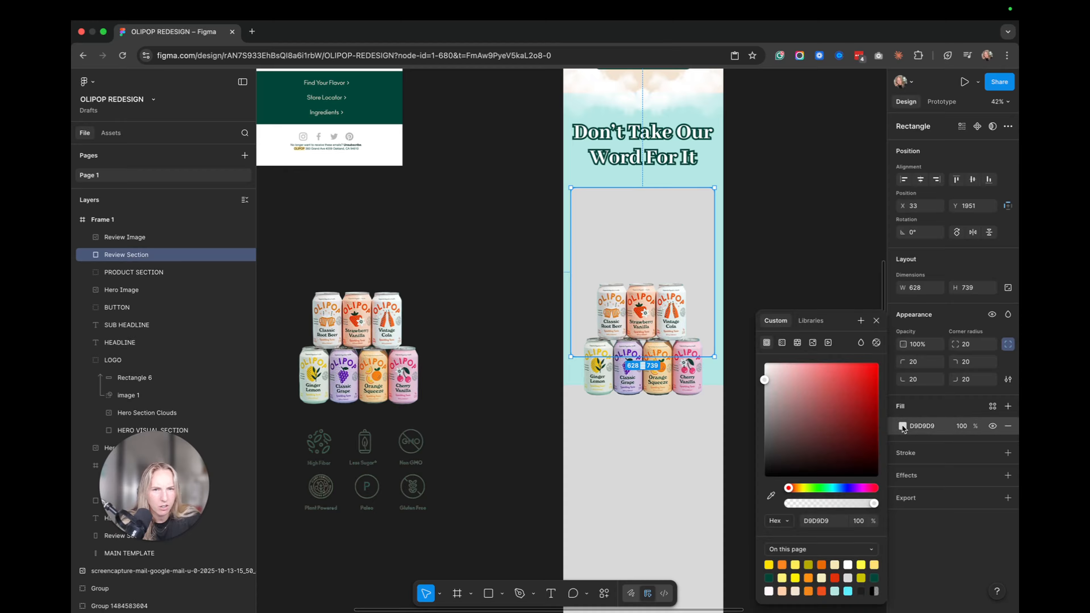
left_click(772, 497)
left_click(597, 177)
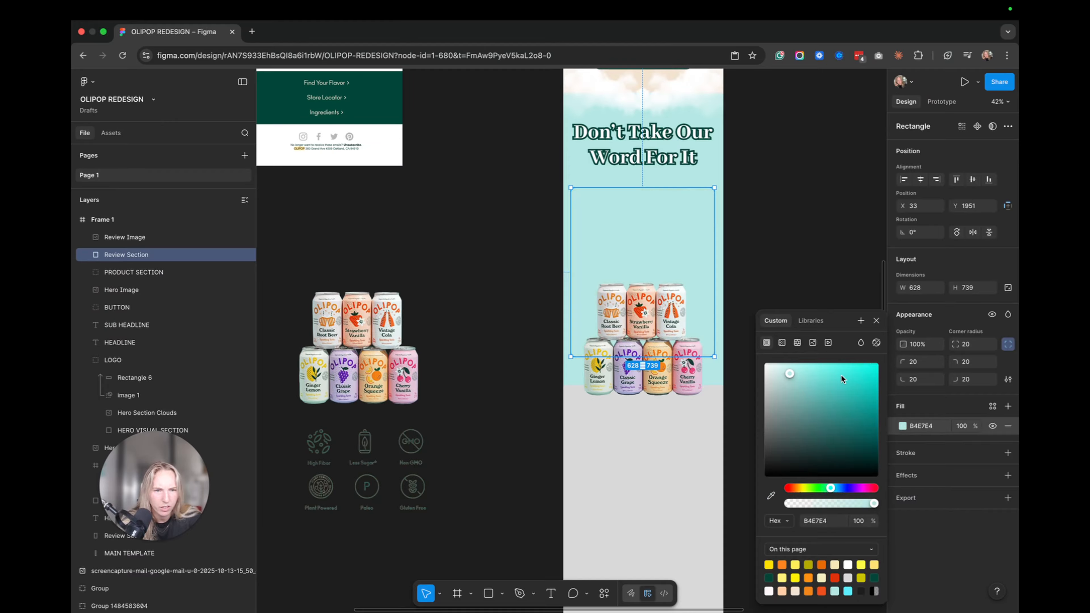
left_click_drag(790, 375, 775, 364)
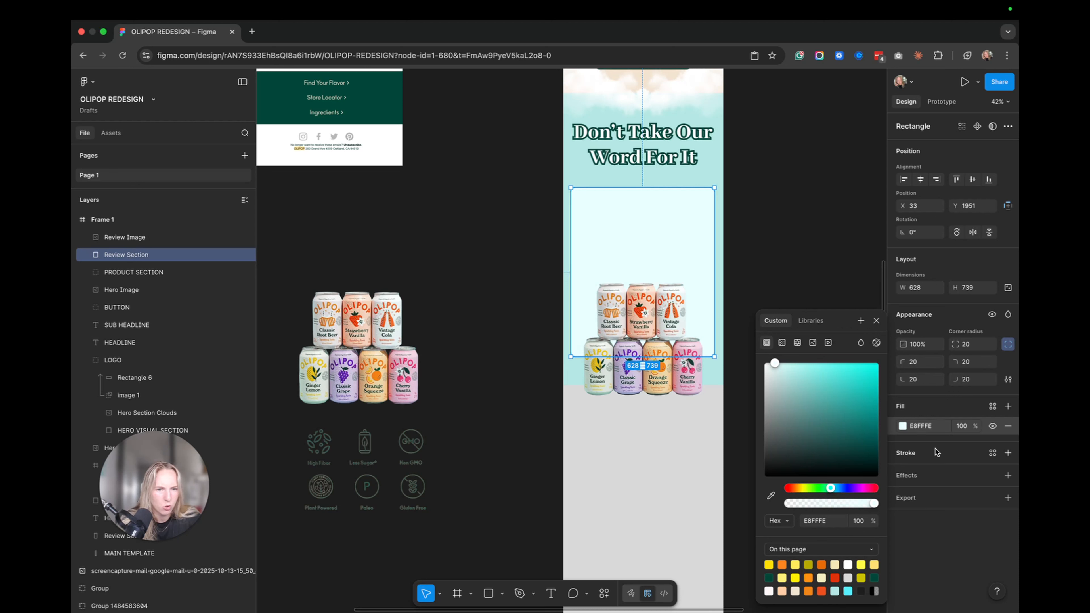
- Add an inside stroke to the Review Section rectangle in dark green 044536 with a weight of 3
left_click(1008, 453)
left_click(905, 476)
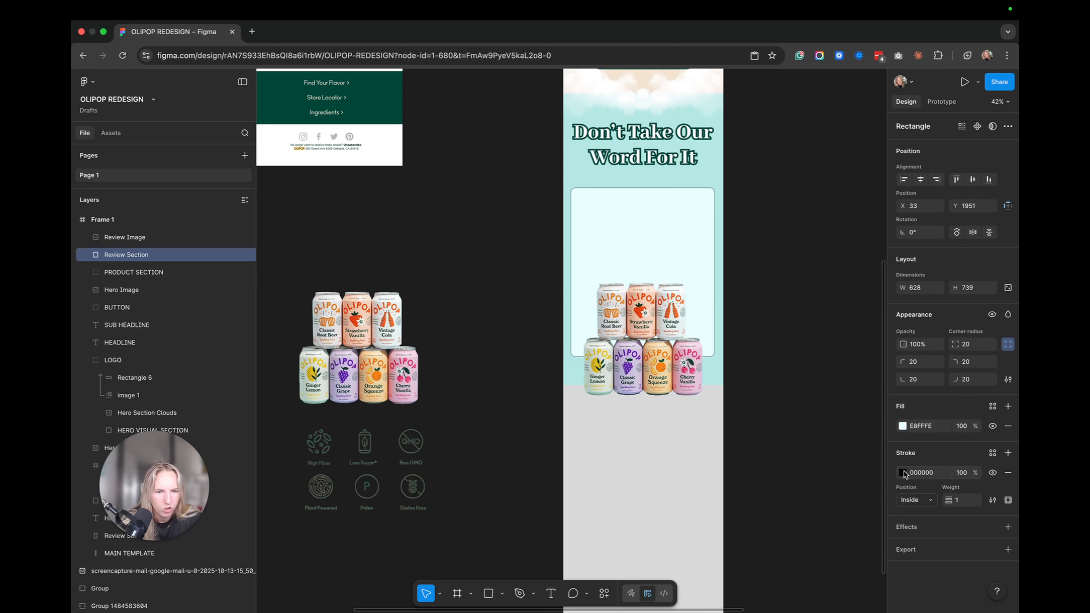
left_click(904, 475)
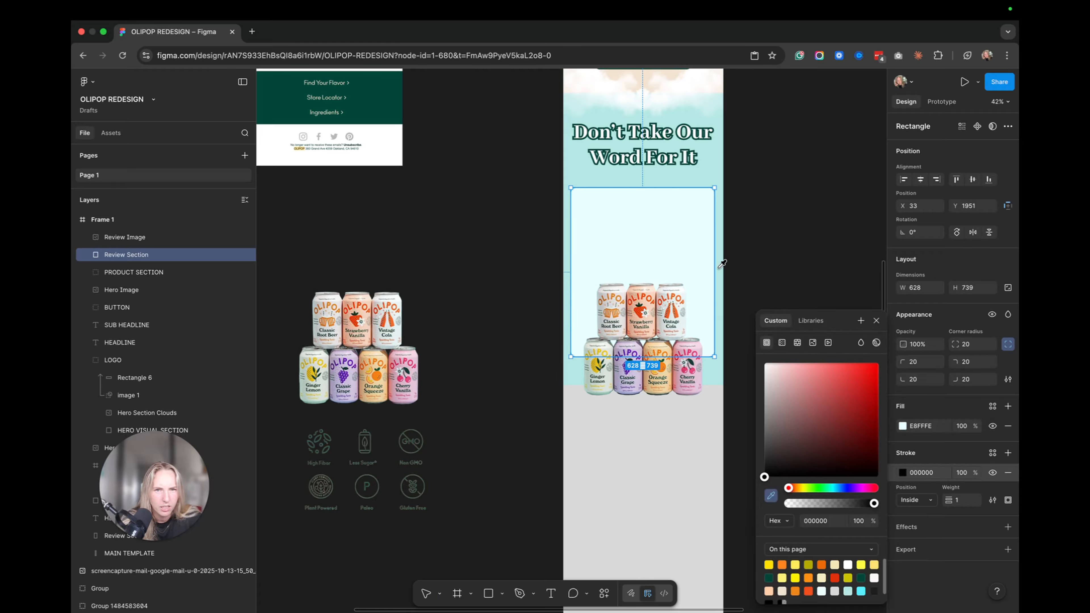
left_click(720, 160)
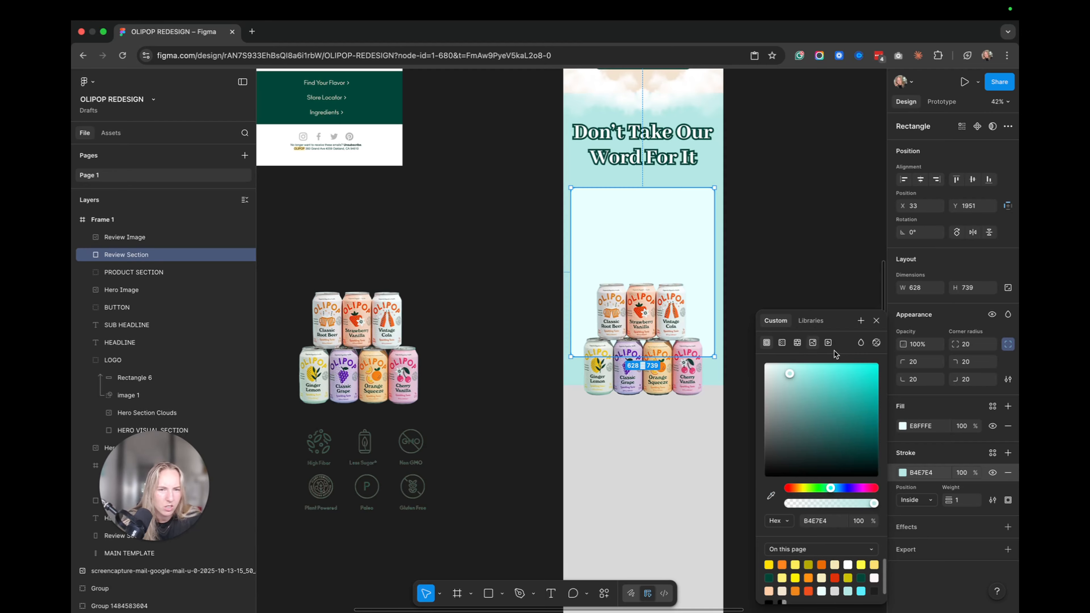
scroll(716, 274, "up", 5)
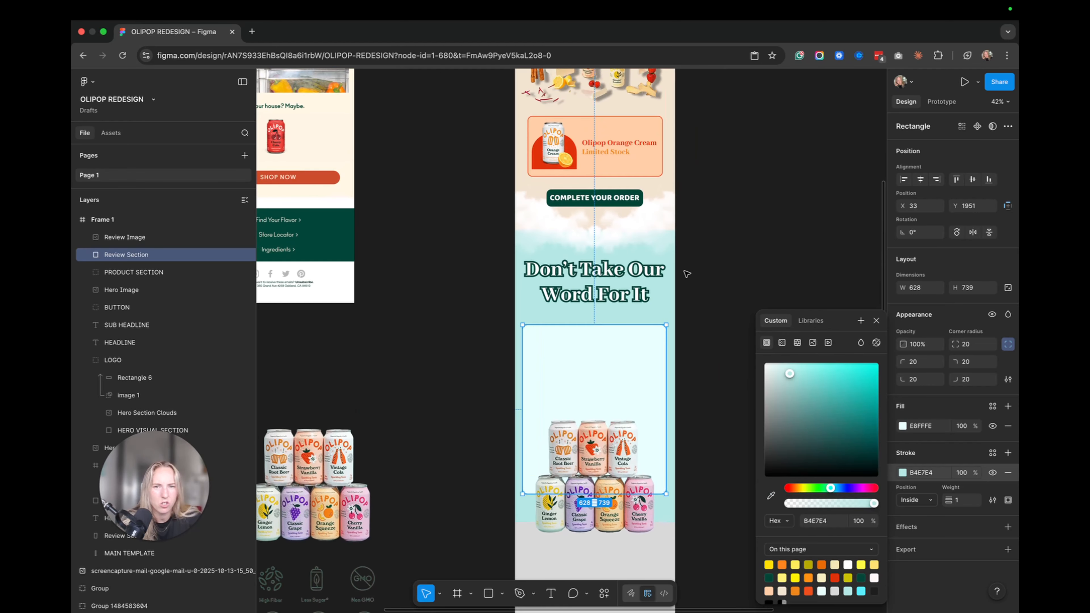
left_click(769, 578)
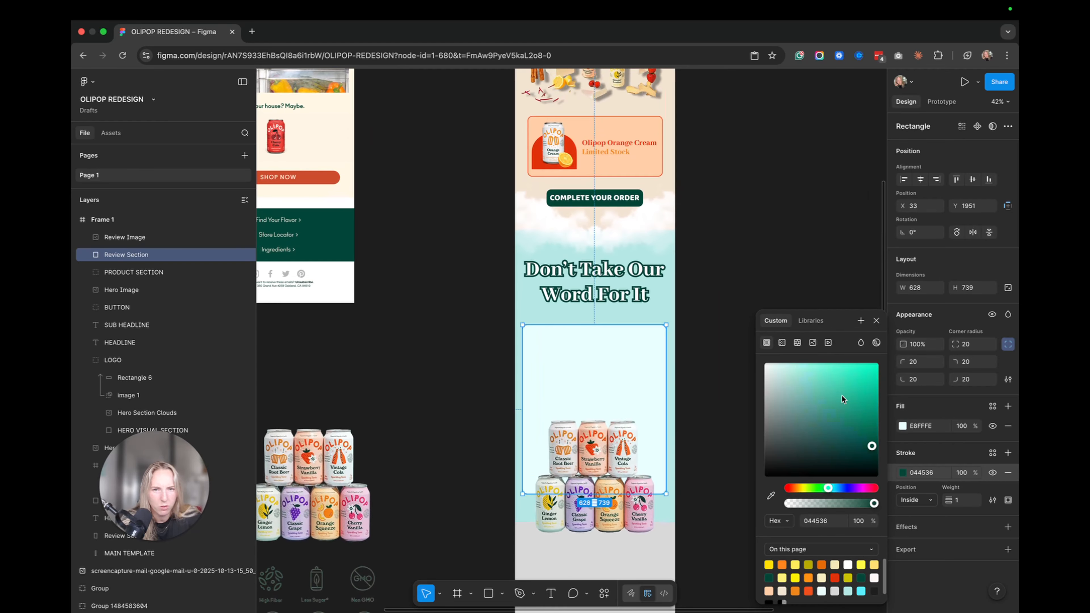
key("Return")
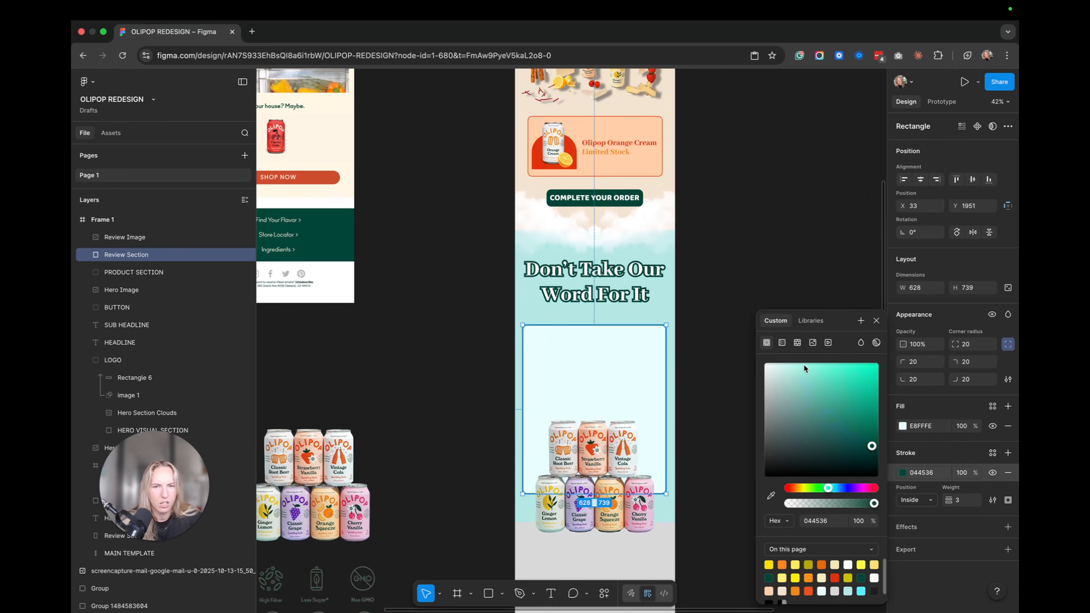
left_click(755, 216)
- Move the Review Image cans down to about X -3, Y 2321, so they overlap the review card's lower edge
scroll(755, 216, "down", 3)
scroll(710, 279, "up", 3)
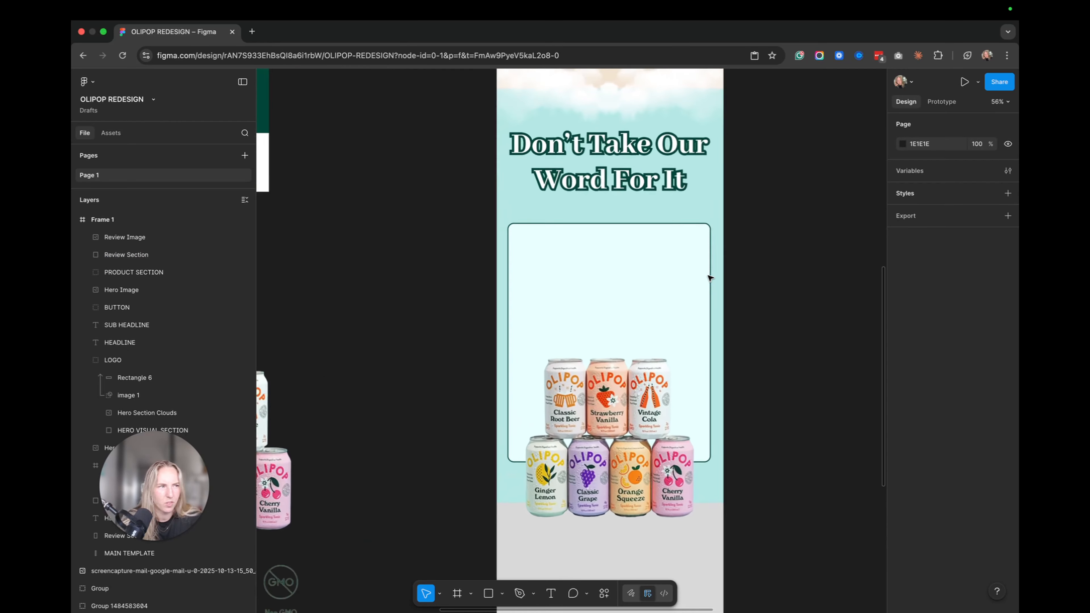
left_click(656, 391)
left_click_drag(656, 391, 655, 398)
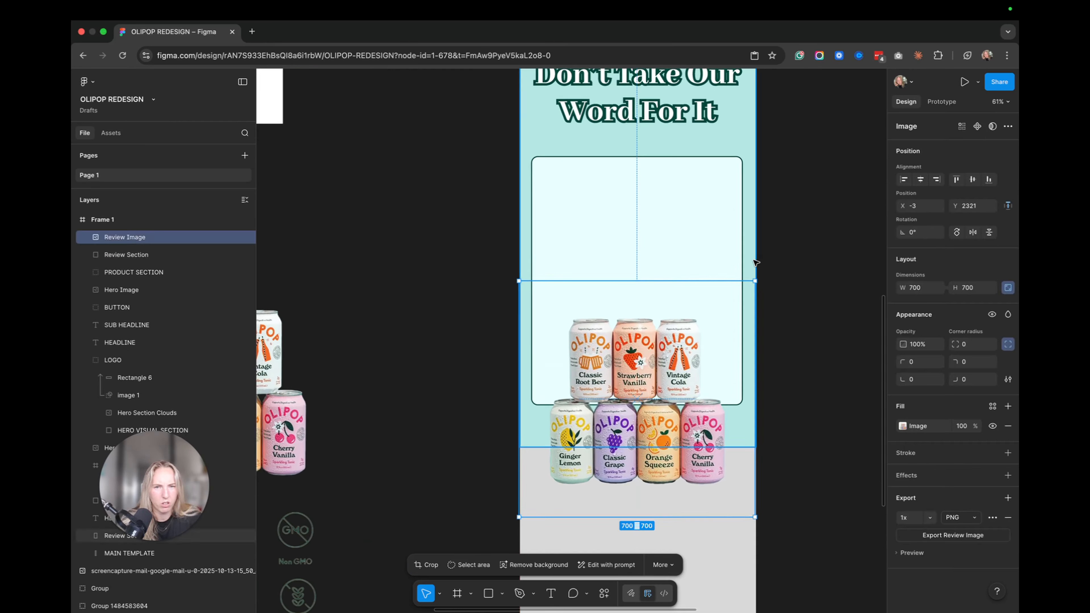
- Raise the review card's upper edge to about Y 1932 and its lower edge to give a height of about 744
scroll(755, 265, "up", 3)
scroll(757, 266, "down", 4)
scroll(730, 258, "up", 3)
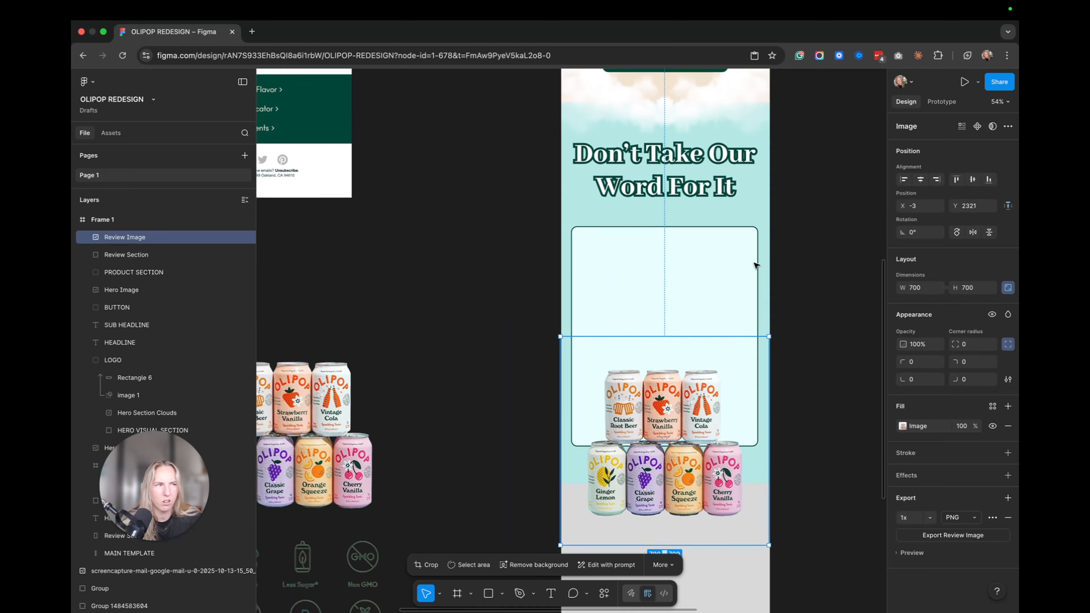
left_click(708, 237)
left_click_drag(705, 229, 706, 224)
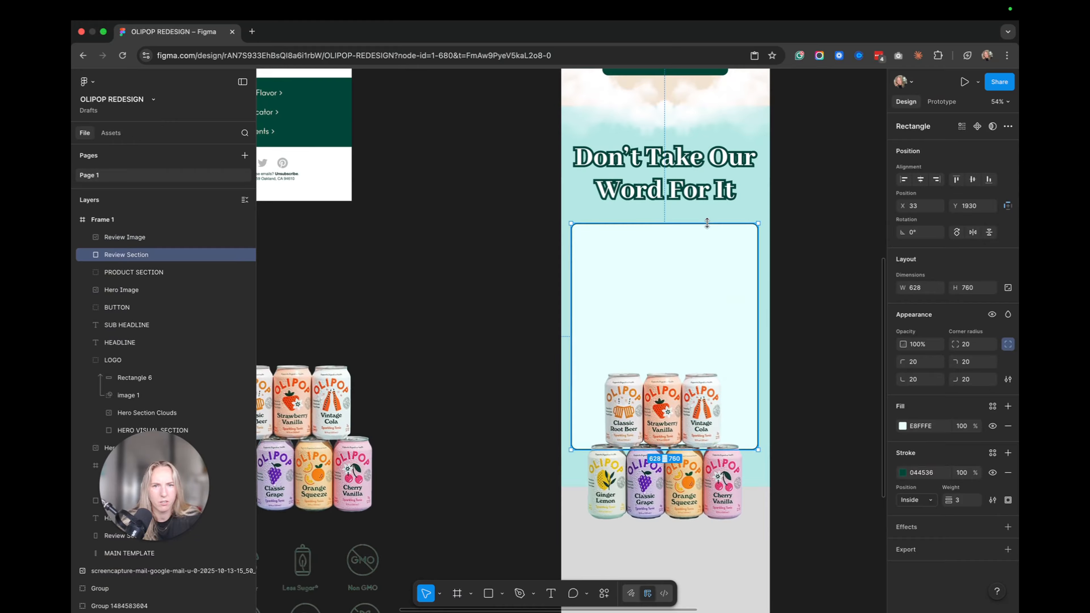
left_click(803, 234)
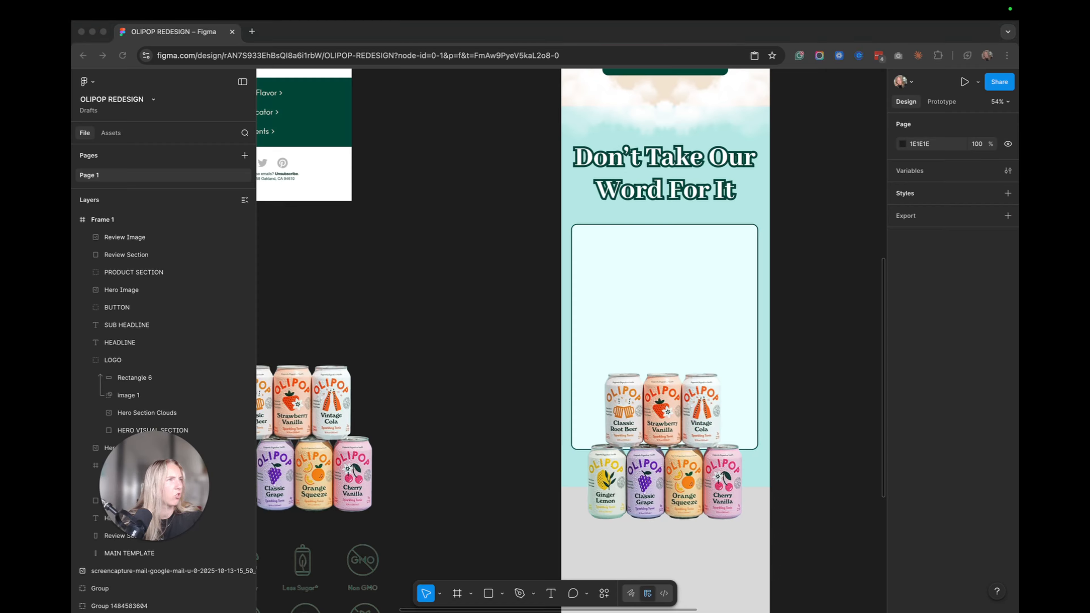
left_click(818, 348)
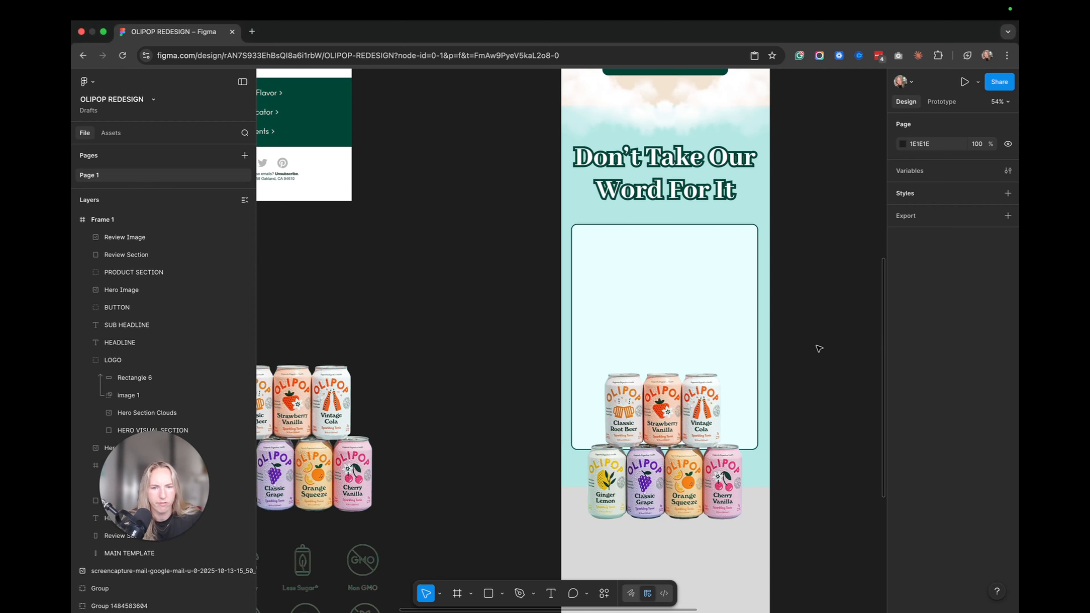
left_click(718, 304)
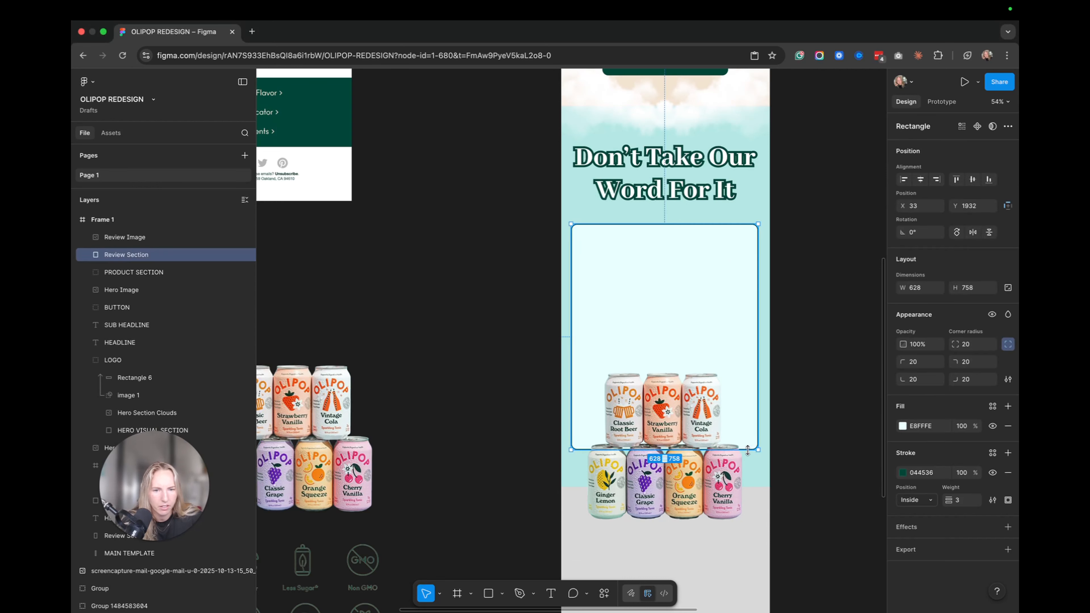
left_click_drag(749, 450, 748, 445)
left_click(862, 408)
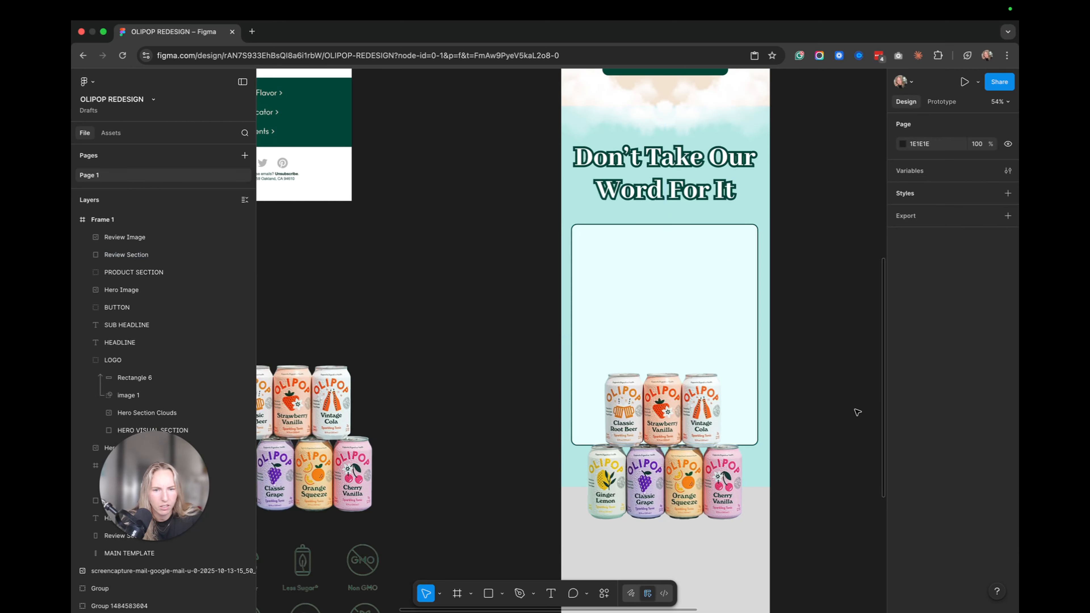
- Paste the orange five-star rating group and place it centred just inside the review card's upper edge
key("cmd+v")
left_click_drag(596, 346, 680, 248)
scroll(754, 258, "down", 1)
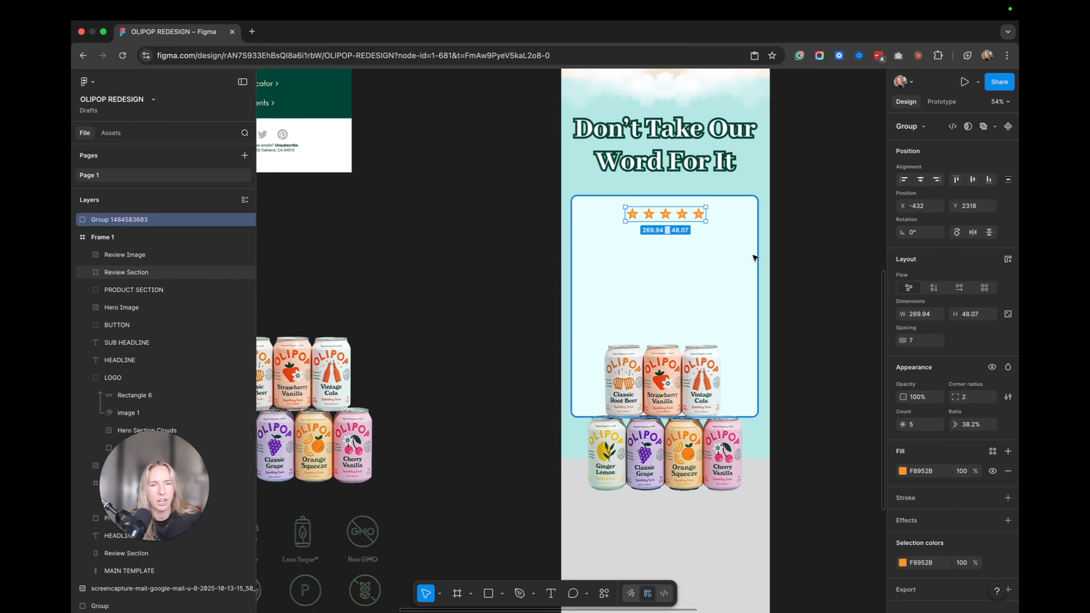
left_click(754, 258)
scroll(752, 257, "up", 7)
scroll(748, 258, "up", 4)
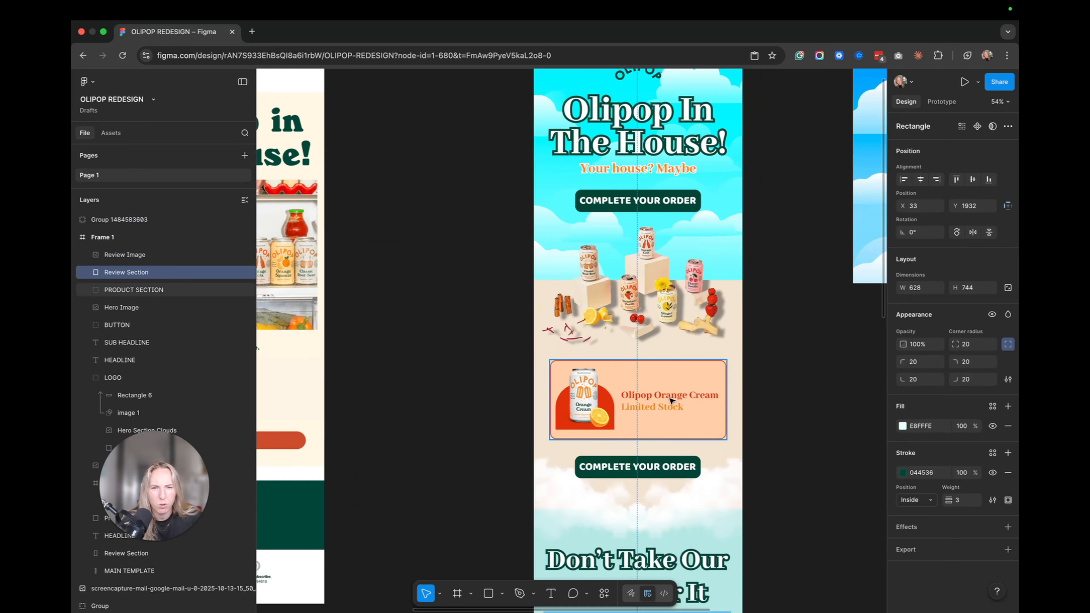
left_click(678, 400)
left_click(678, 399)
double_click(677, 399)
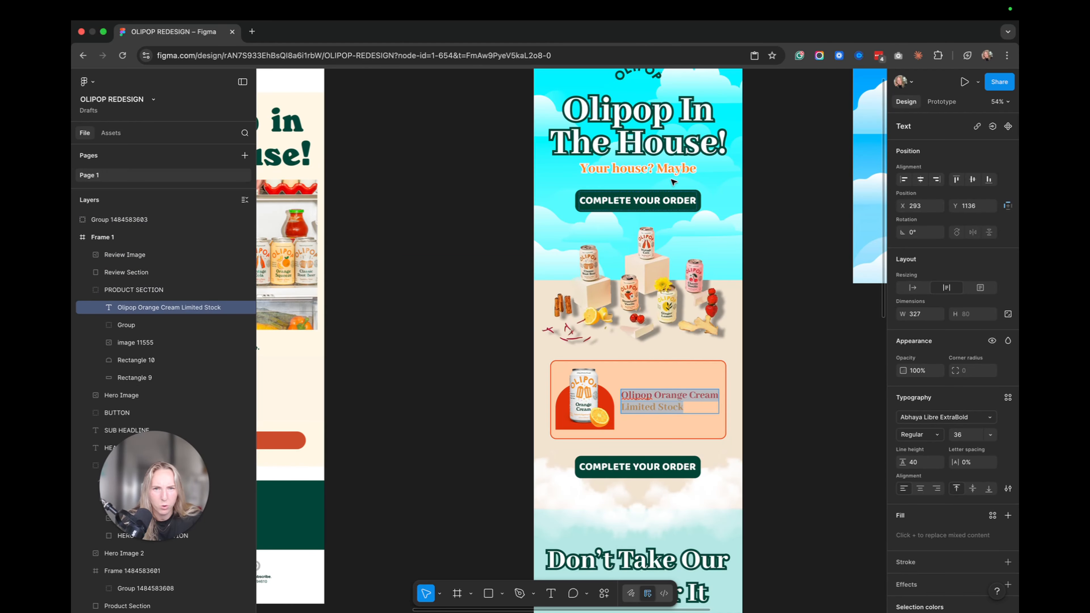
- Duplicate the "Your house? Maybe" sub-headline beneath the review card's stars at about X 155, Y 2051, and open its text for editing
left_click(672, 170)
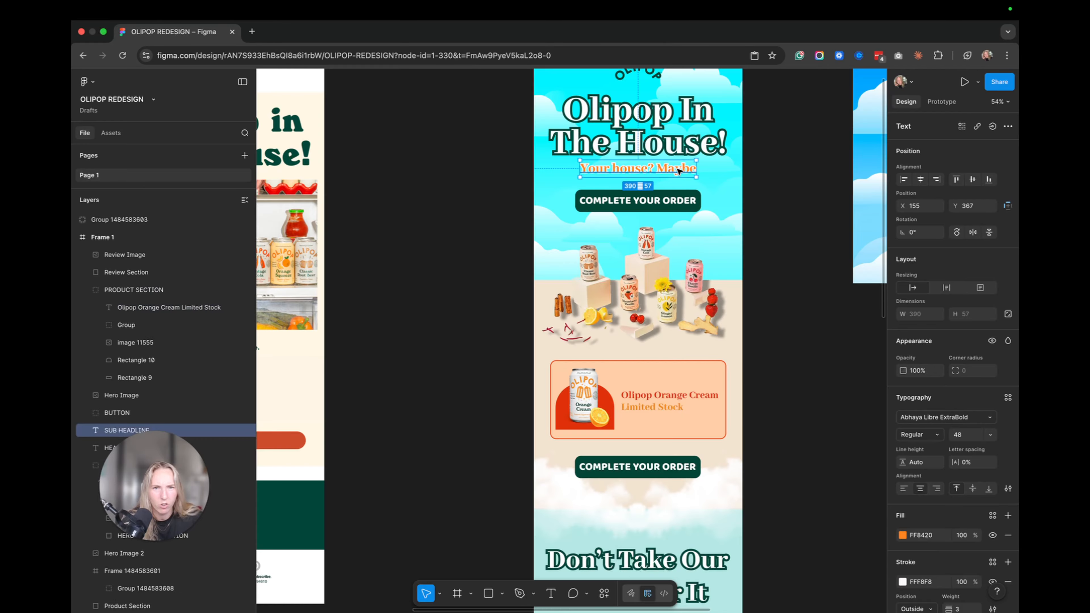
scroll(678, 171, "down", 10)
left_click(647, 261)
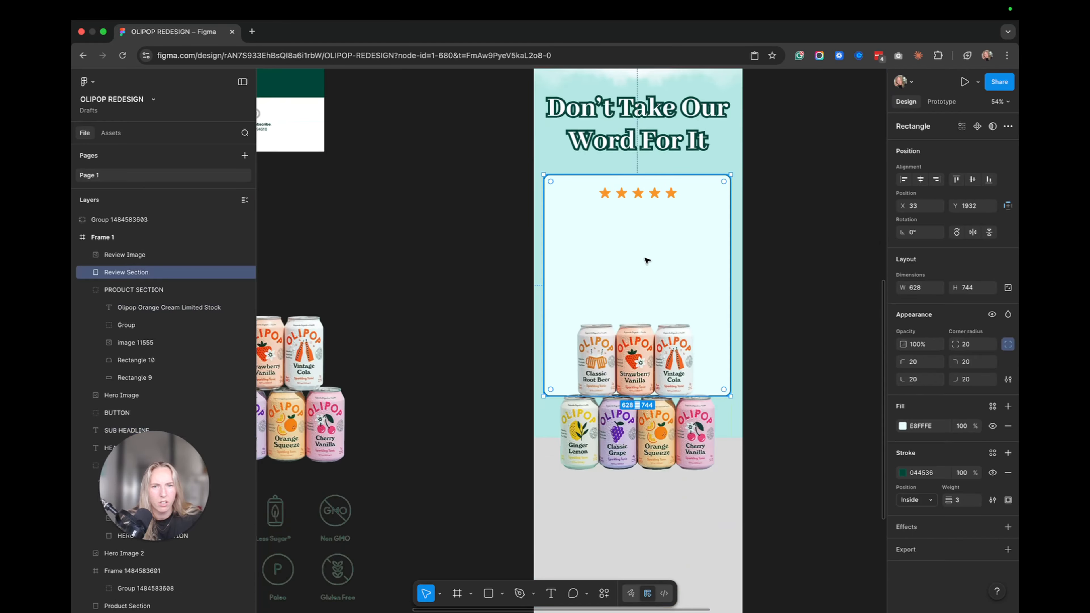
key("super+v")
left_click_drag(560, 344, 628, 225)
double_click(627, 225)
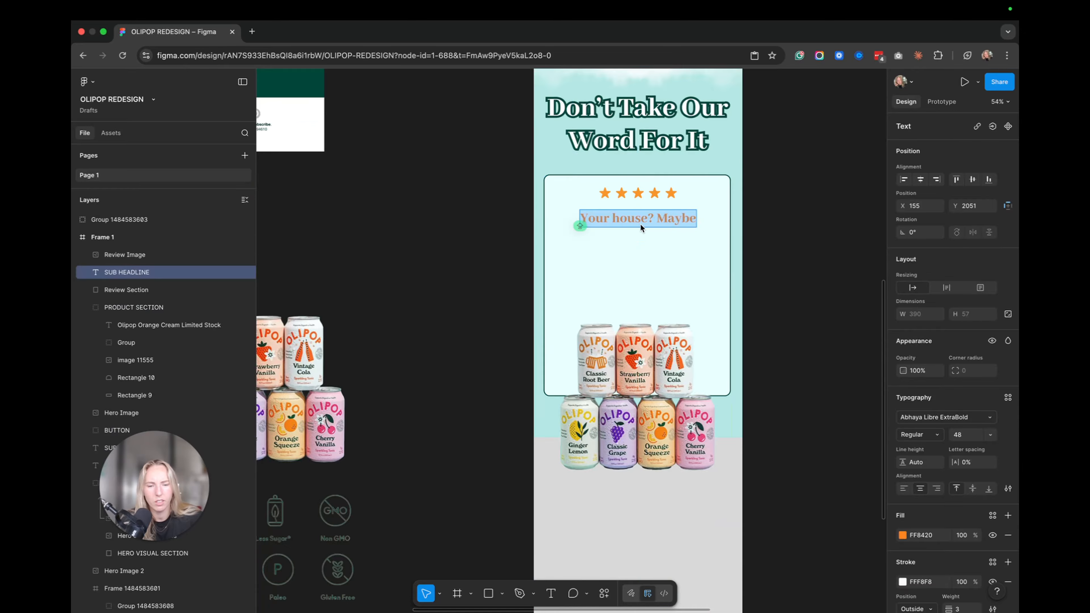
- Replace the duplicated sub-headline's text in the review card with "Olipop Is A Gamechanger"
type("Olipop")
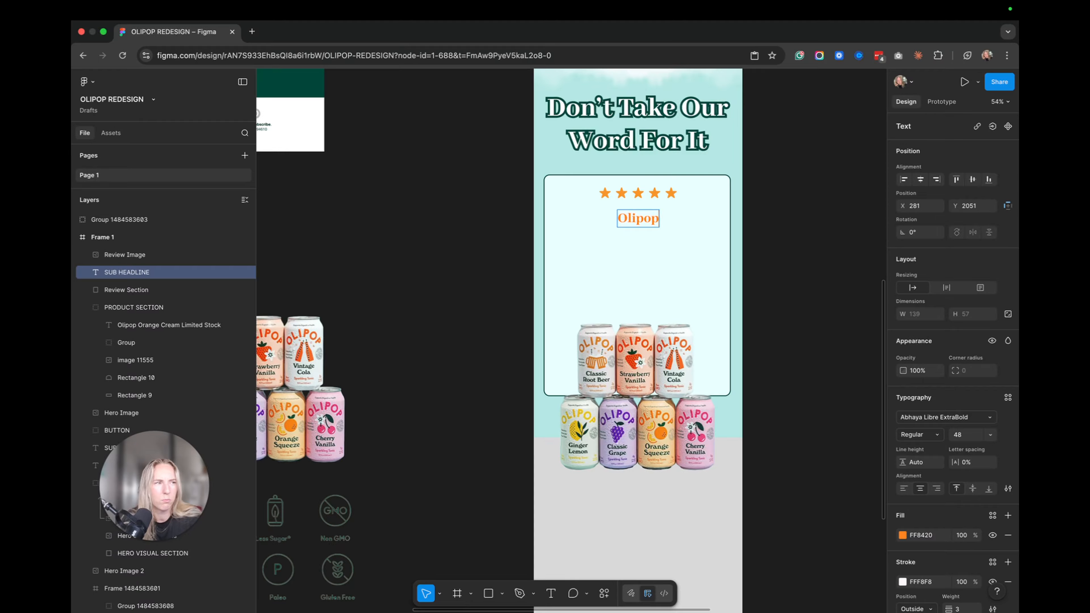
type(" Is A GameC")
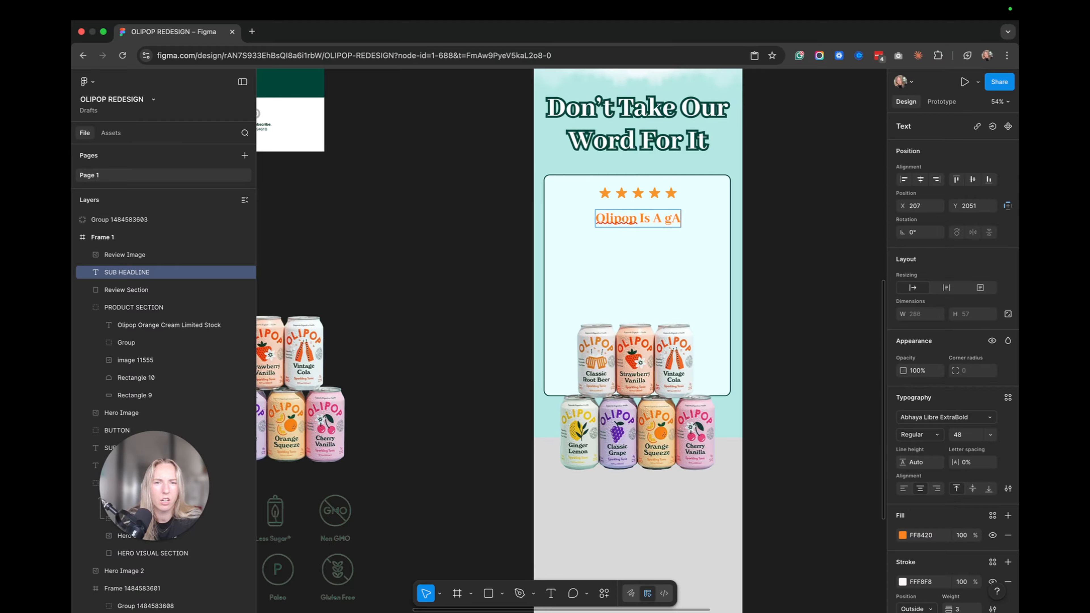
type("hanger")
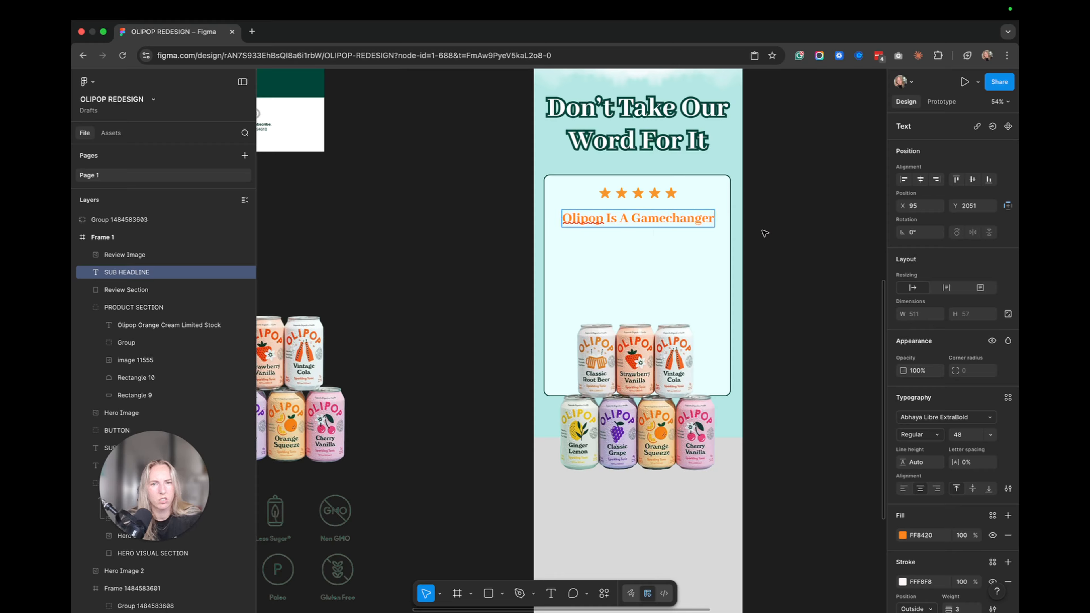
key("Escape")
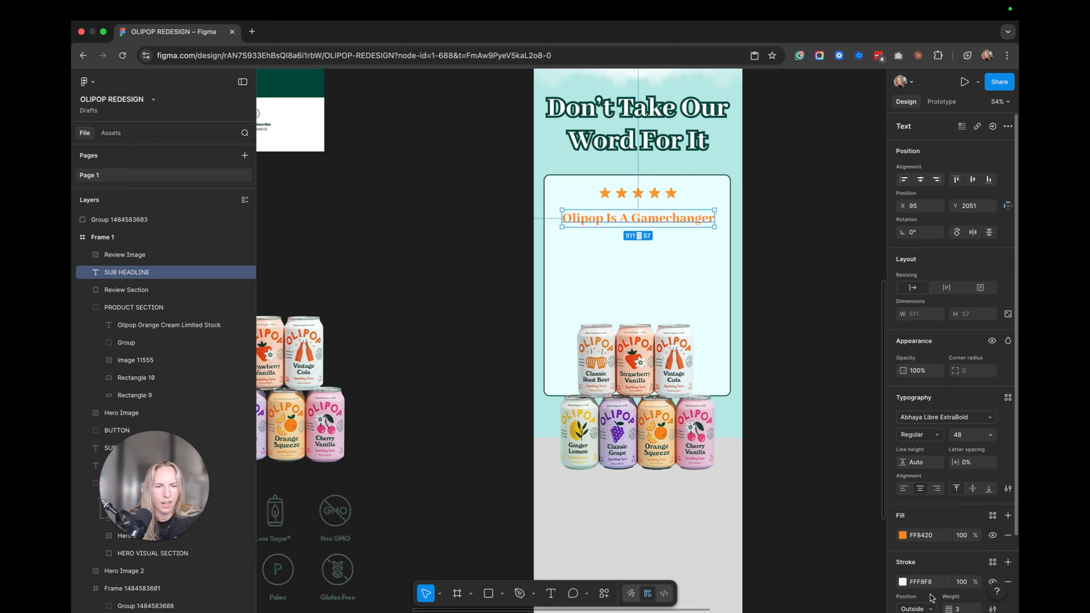
- Recolour the "Olipop Is A Gamechanger" headline dark green 034638 and move it up to about X 92, Y 2035
left_click(903, 536)
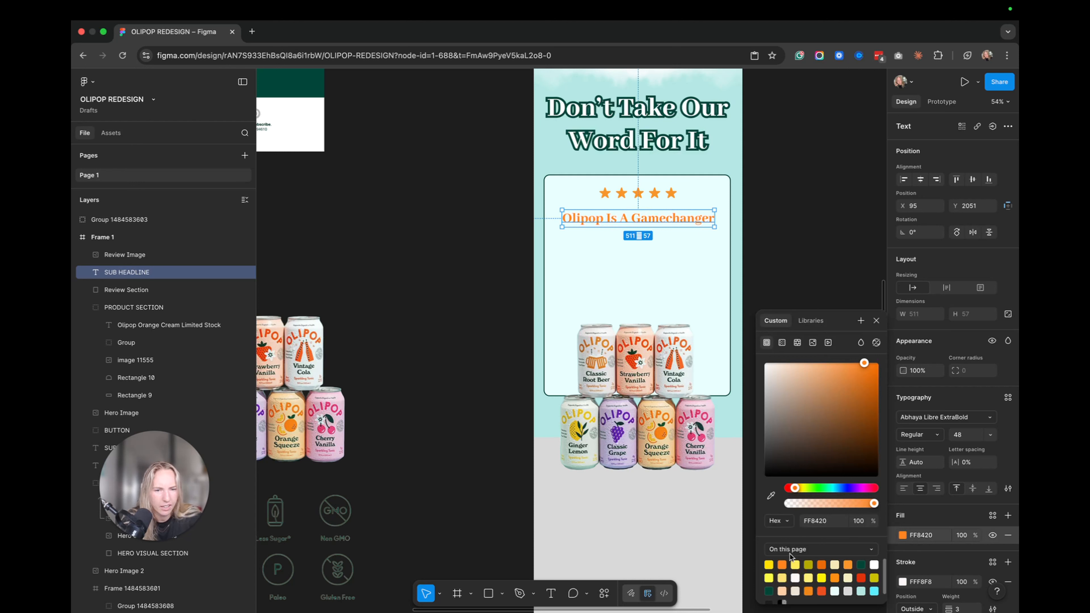
left_click(769, 591)
left_click(786, 245)
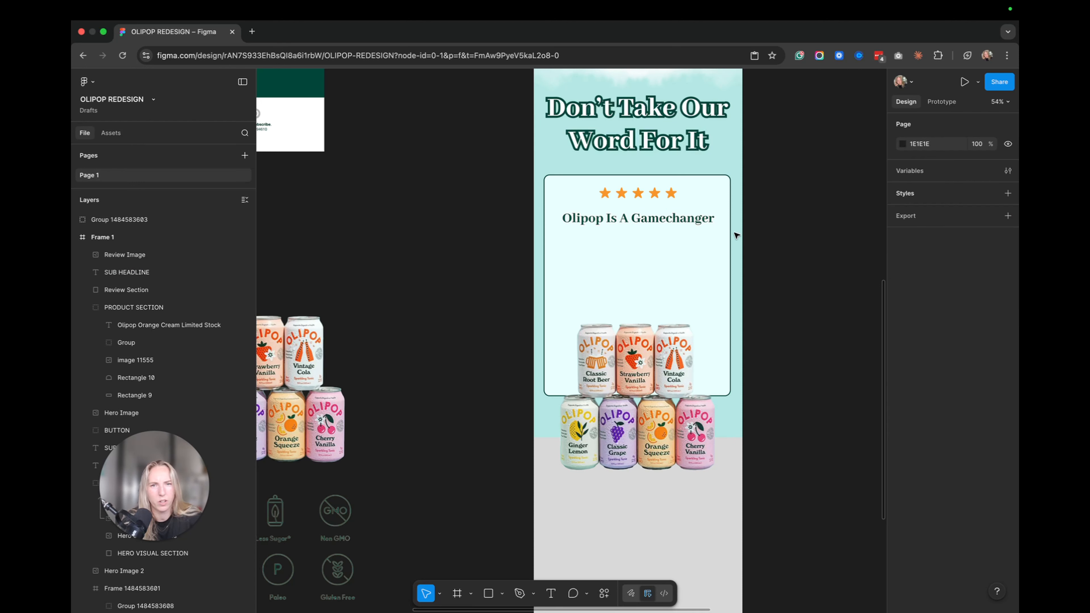
left_click_drag(683, 223, 683, 220)
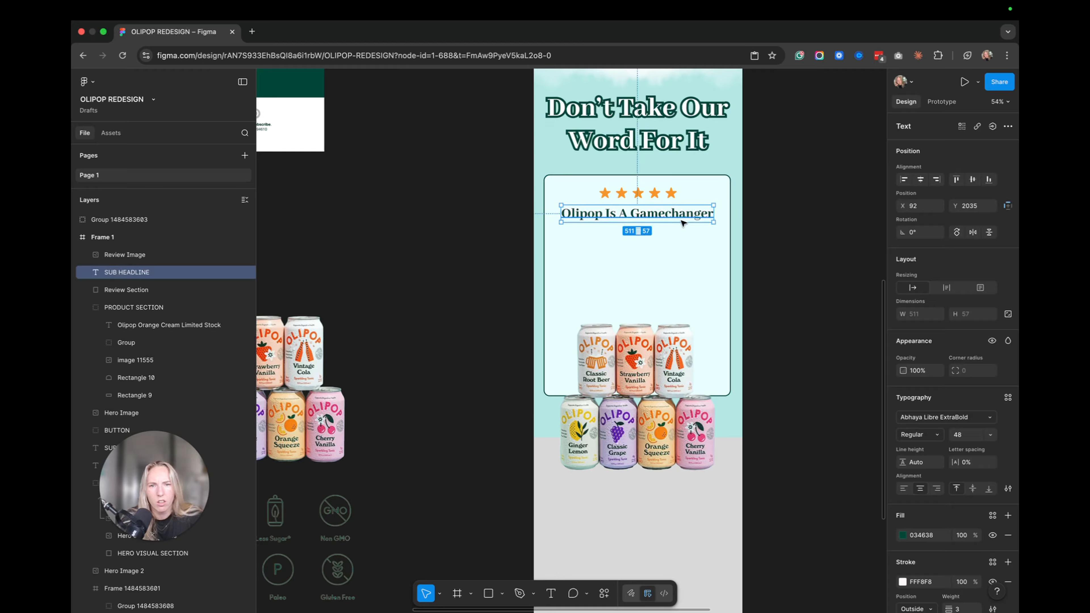
left_click(778, 250)
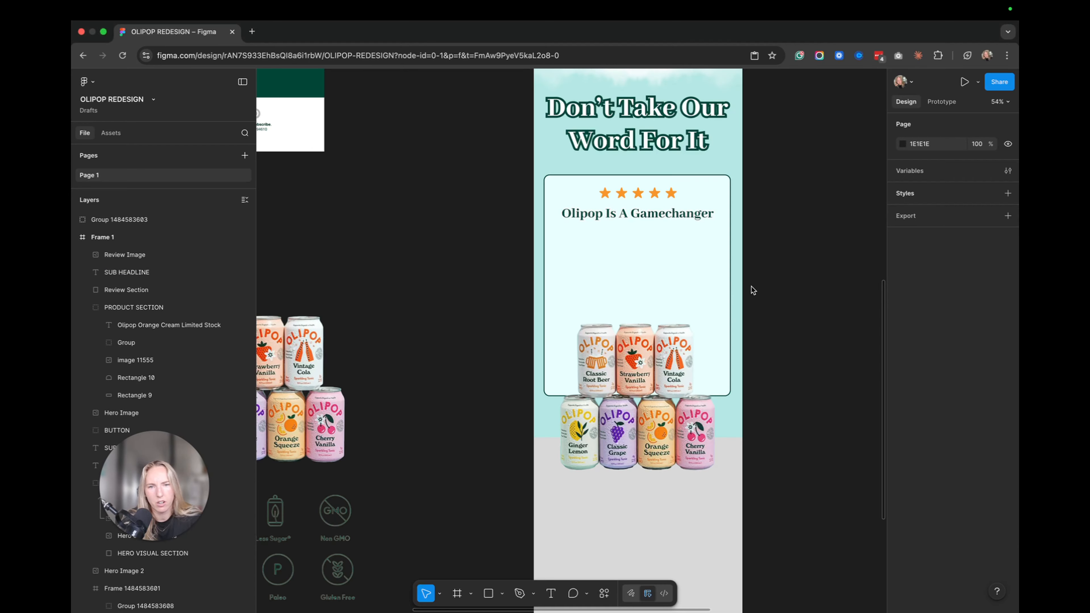
- Paste the review paragraph starting "I really enjoy a cold Coke once in awhile" as new text beneath the review headline
key("t")
left_click(598, 253)
key("super+v")
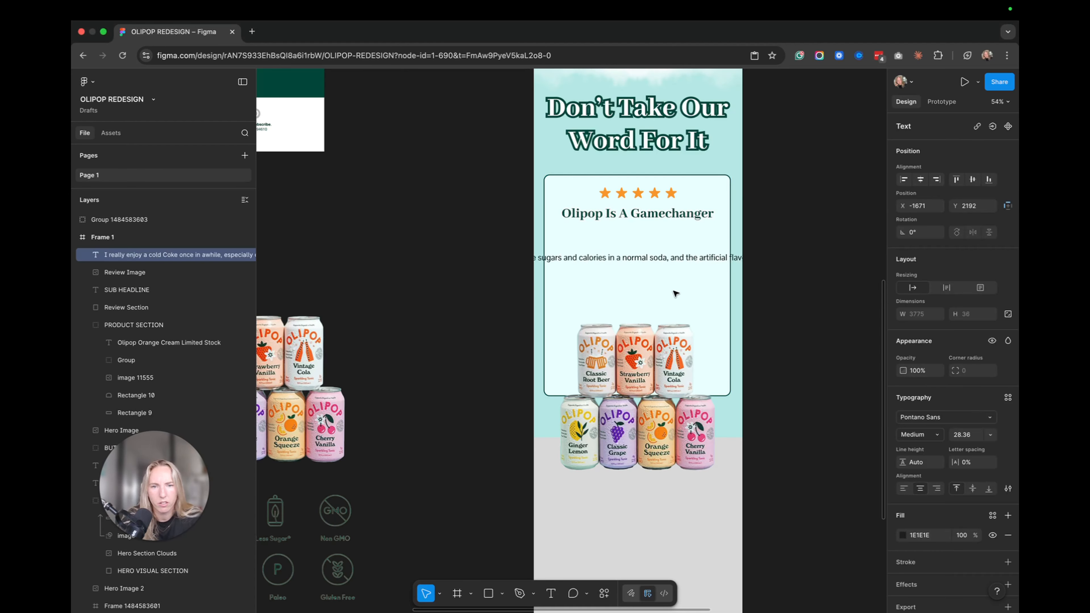
key("Escape")
- Narrow the pasted review paragraph's text box so the text wraps within the review card
scroll(739, 263, "down", 5)
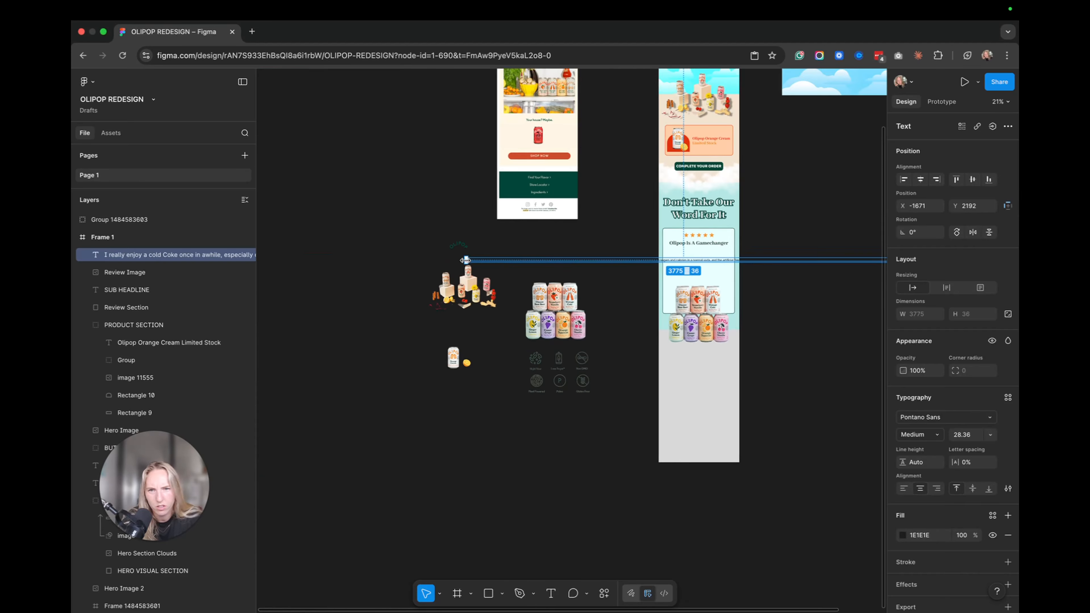
left_click_drag(466, 259, 541, 288)
scroll(721, 279, "right", 5)
scroll(565, 269, "up", 5)
left_click(706, 293)
scroll(707, 294, "down", 1)
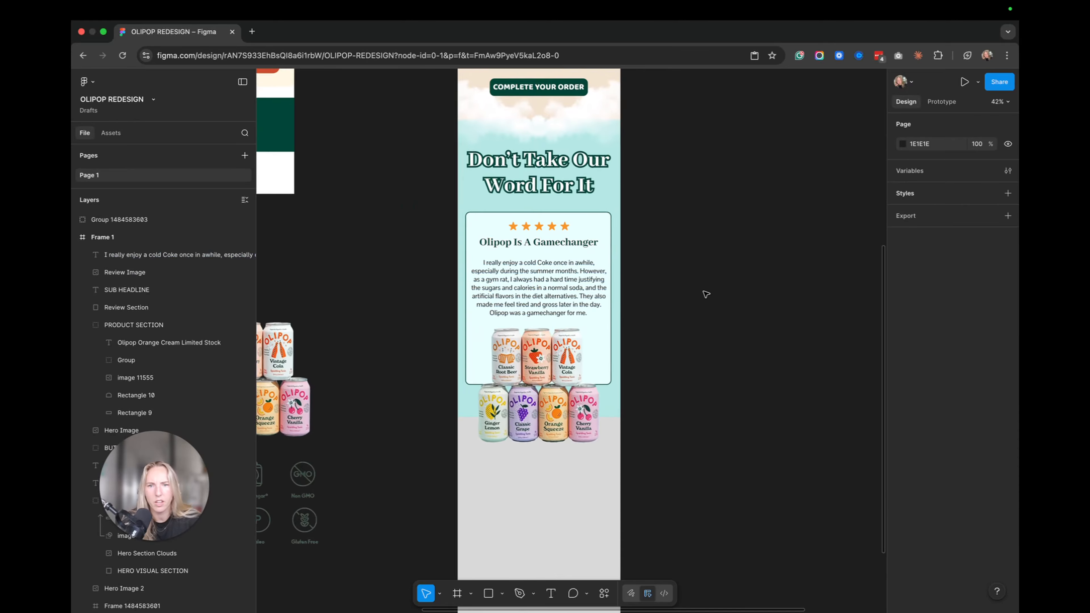
- Trim both sides of the review paragraph's text box to a width of about 550 for more padding inside the card
scroll(705, 293, "down", 3)
scroll(602, 309, "up", 1)
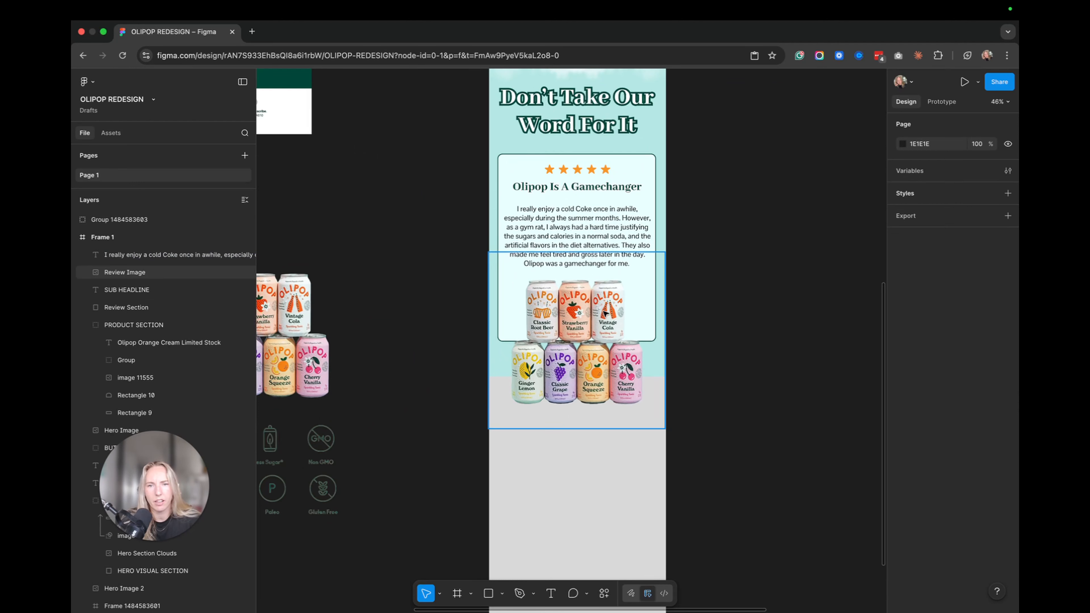
scroll(604, 313, "up", 2)
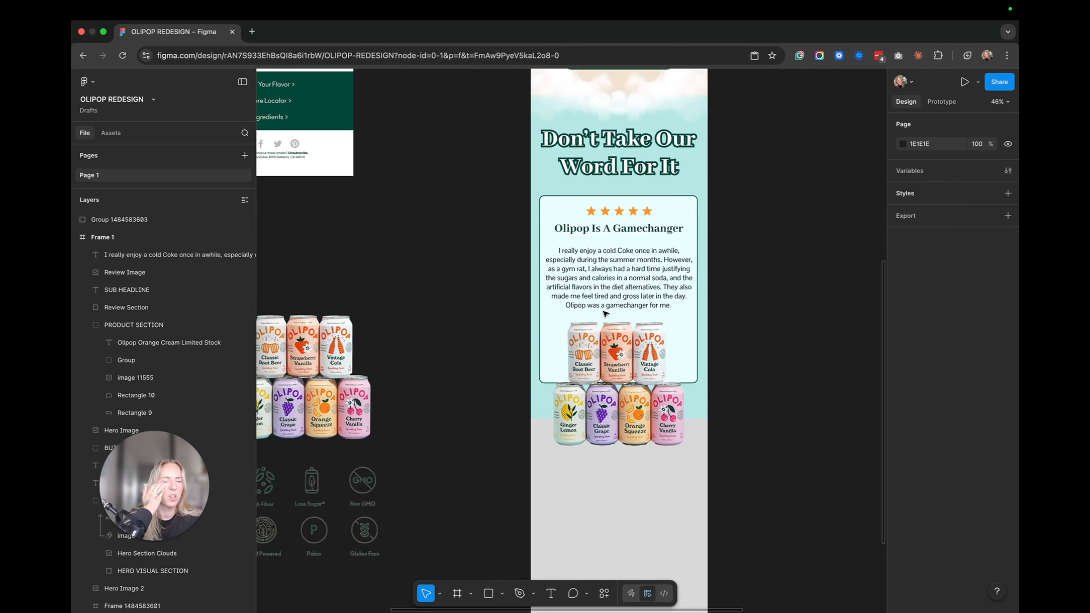
left_click(656, 266)
left_click_drag(693, 275, 688, 275)
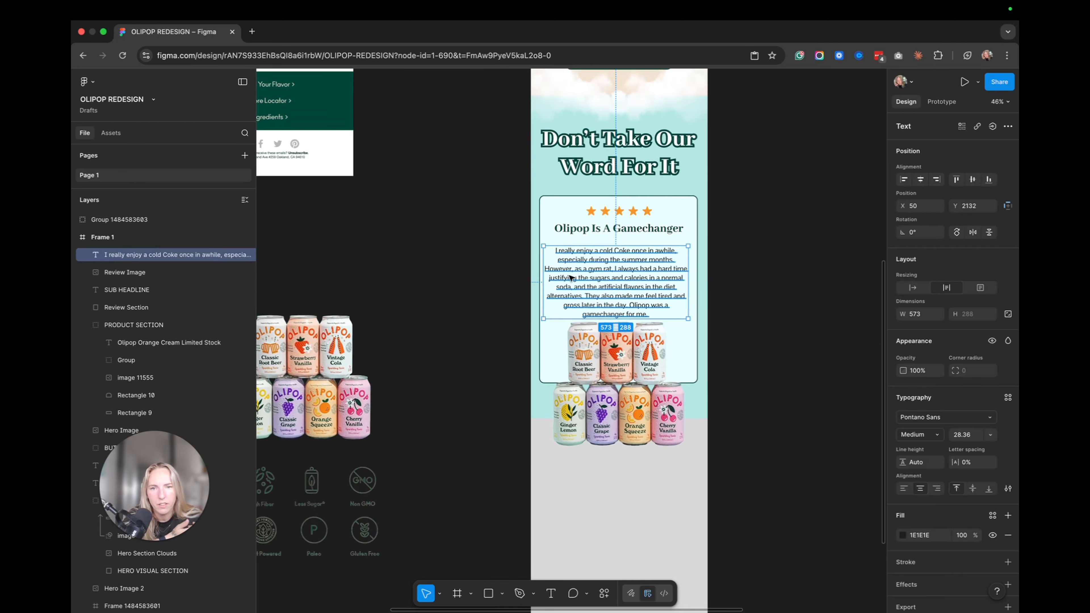
left_click_drag(544, 277, 548, 278)
- Move the Review Image cans down to about Y 2376 to leave space beneath the review paragraph
left_click(608, 360)
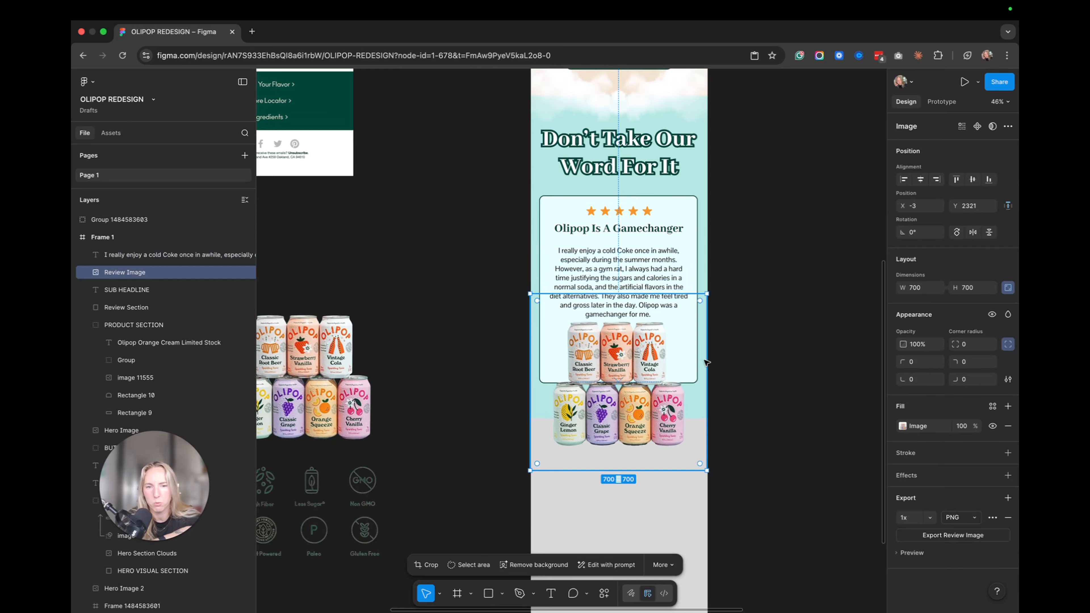
left_click_drag(639, 415, 608, 420)
left_click(726, 377)
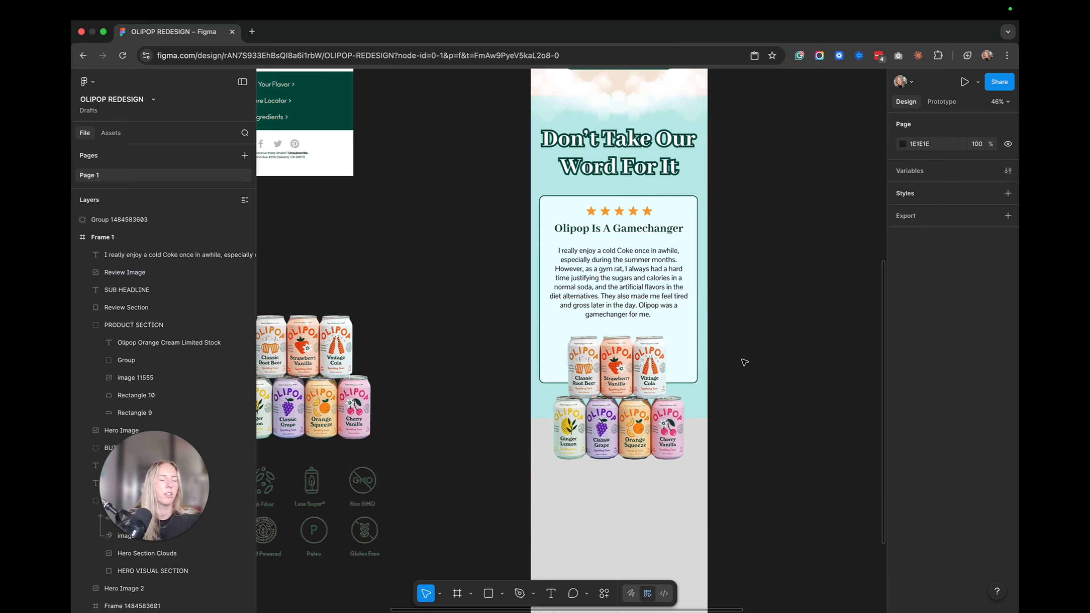
- Raise the review card's lower edge to give the card a height of about 685
scroll(682, 363, "up", 3)
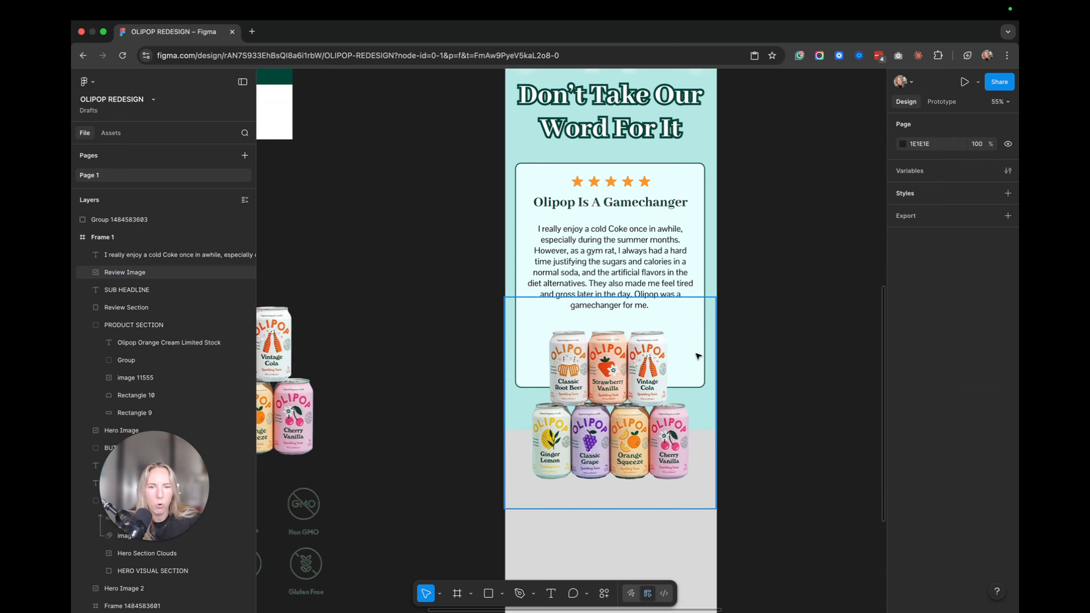
left_click(519, 353)
left_click(517, 264)
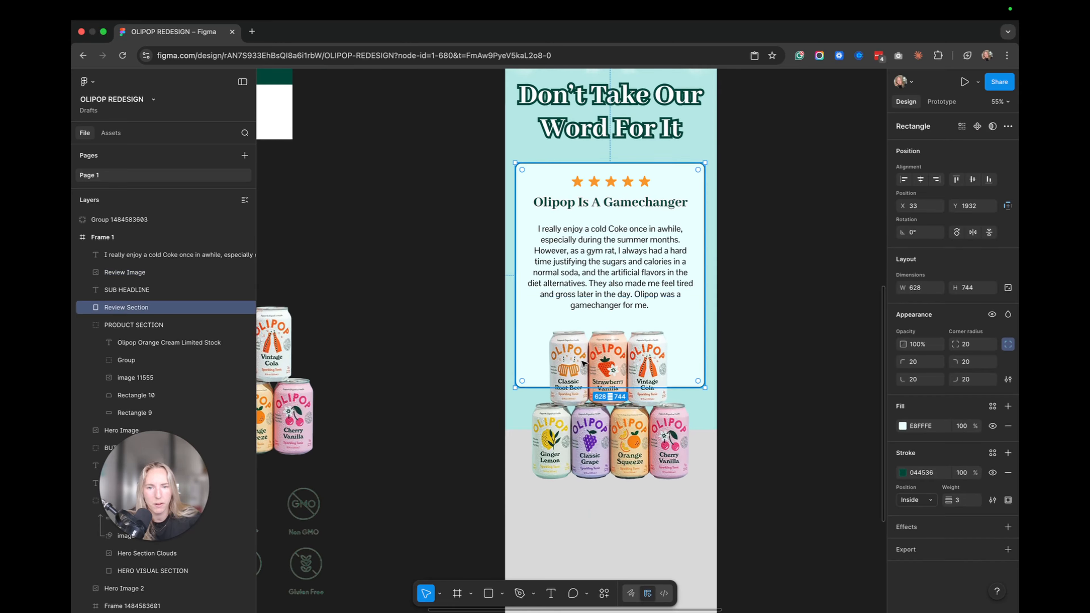
mouse_move(533, 383)
left_mouse_down()
mouse_move(534, 352)
mouse_move(533, 368)
left_mouse_up()
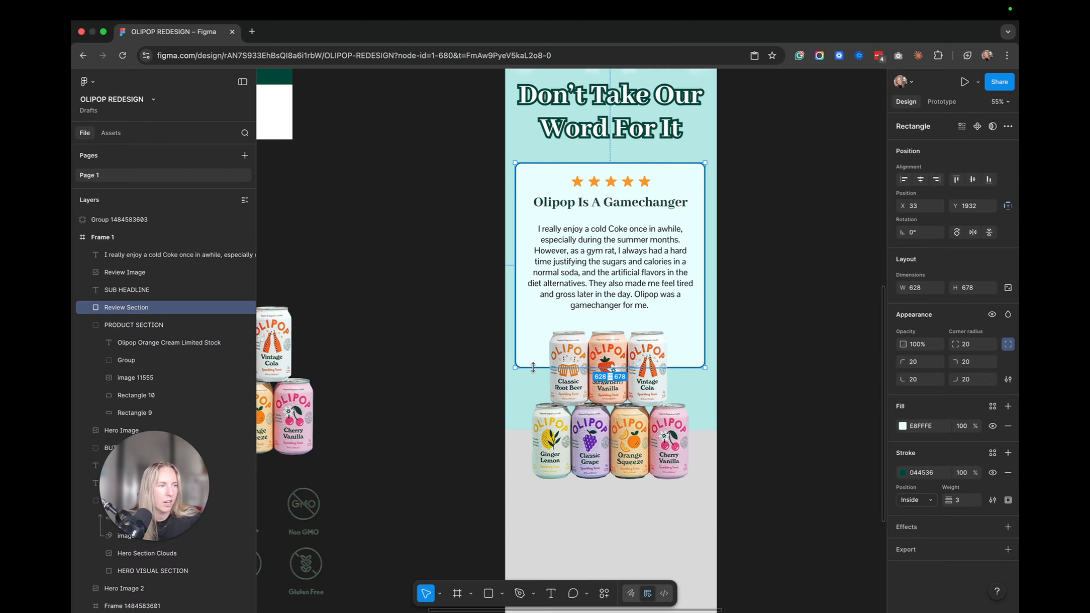
left_click(777, 308)
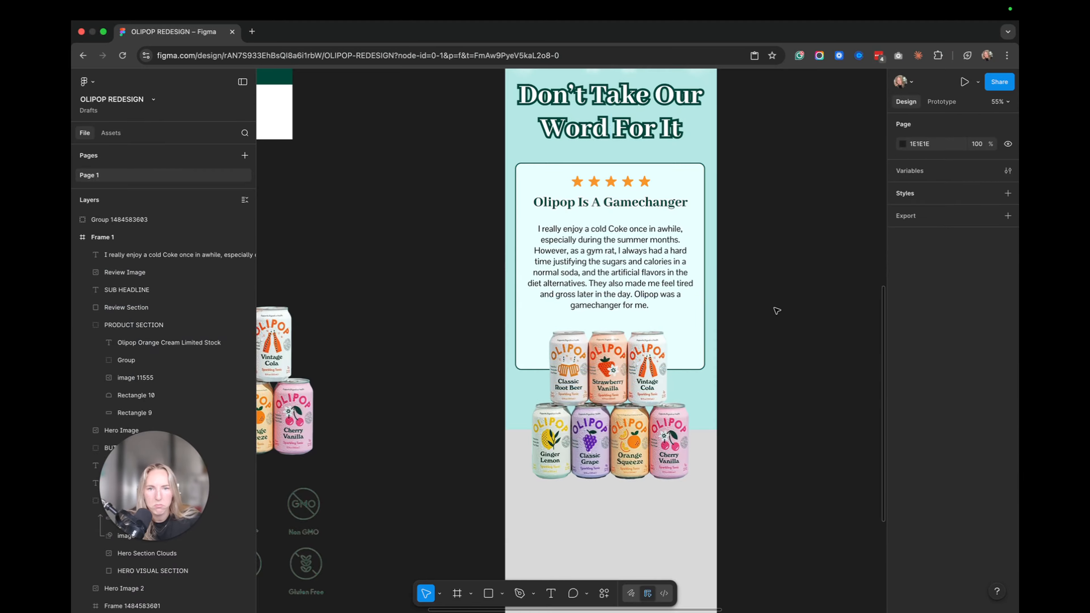
- Nudge the stars, review headline and card together, and reposition the review paragraph at about X 73, Y 2134
scroll(712, 334, "down", 2)
scroll(714, 335, "down", 3)
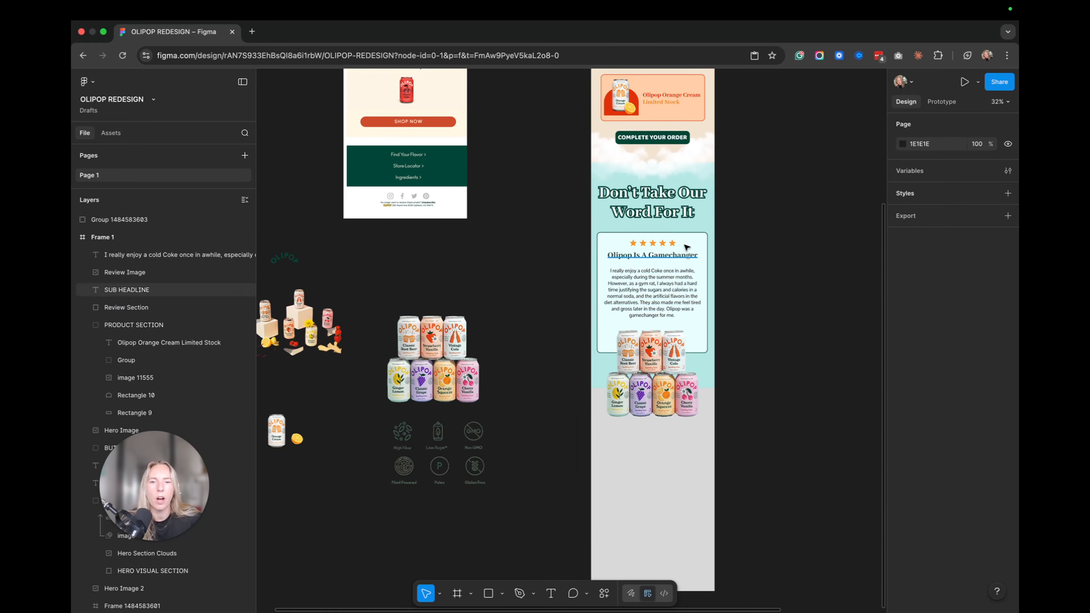
left_click(652, 244)
left_click(601, 262, "shift")
left_click(627, 259, "shift")
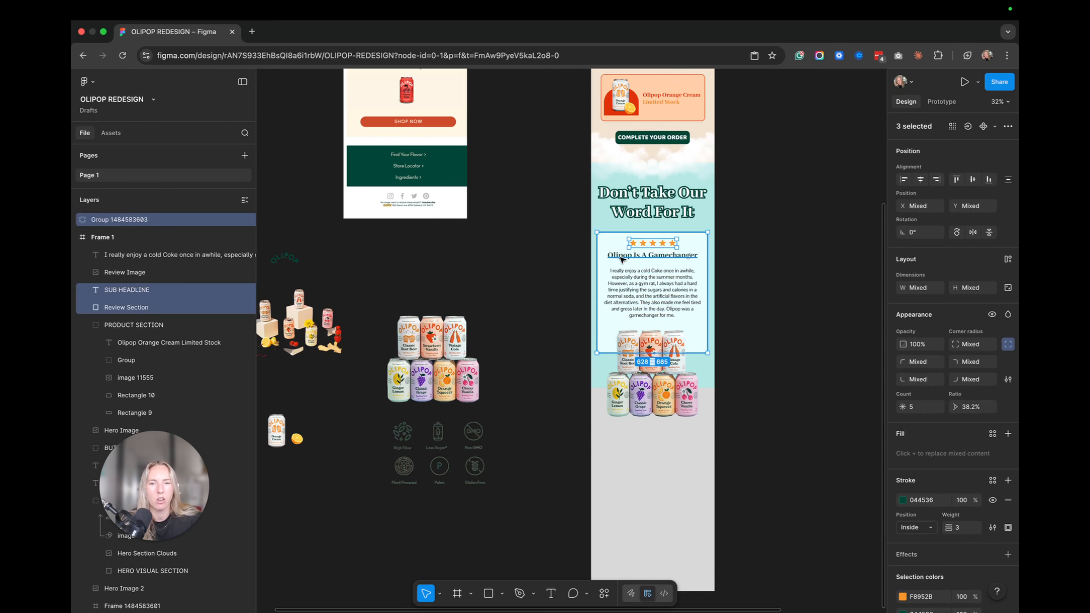
left_click_drag(625, 257, 624, 257)
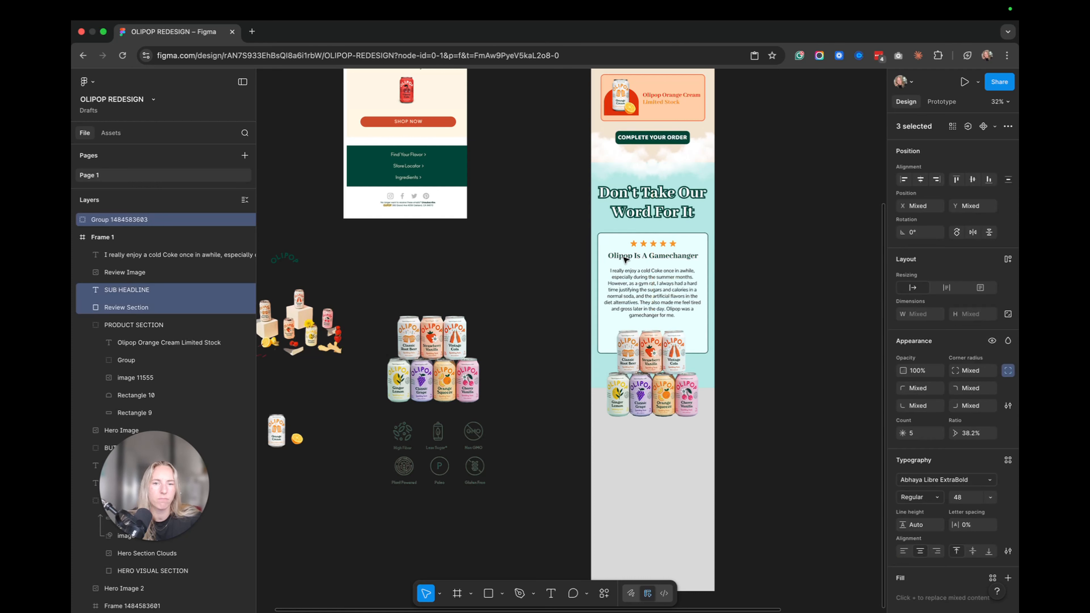
left_click(653, 277)
left_click_drag(660, 291, 661, 292)
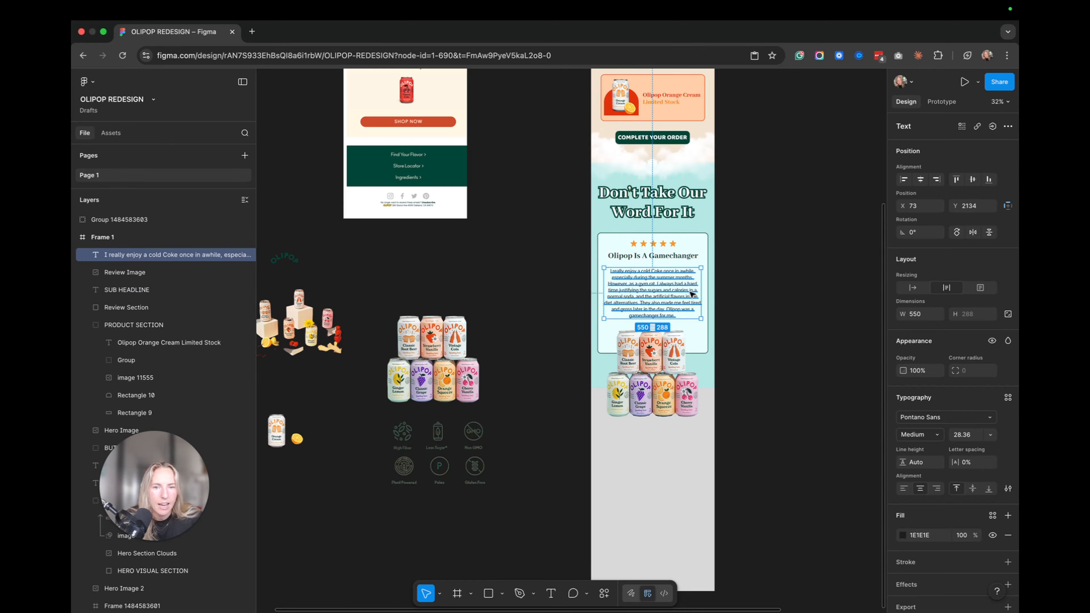
left_click(726, 296)
- Examine the redesigned email from the hero down to the empty area below the review, comparing it with the original
scroll(659, 328, "up", 3)
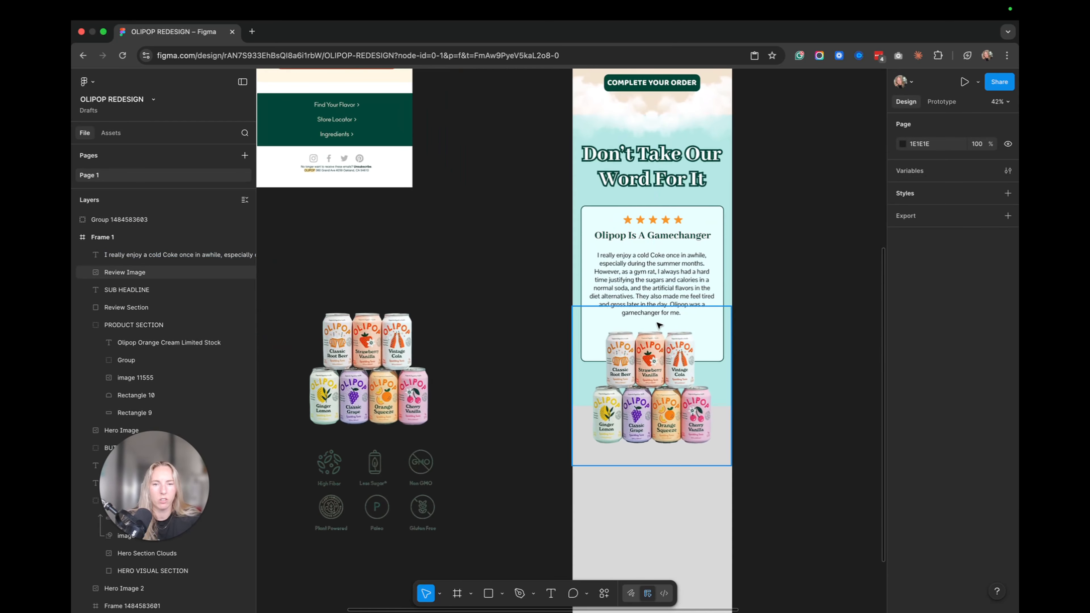
scroll(660, 325, "up", 10)
scroll(654, 325, "down", 2)
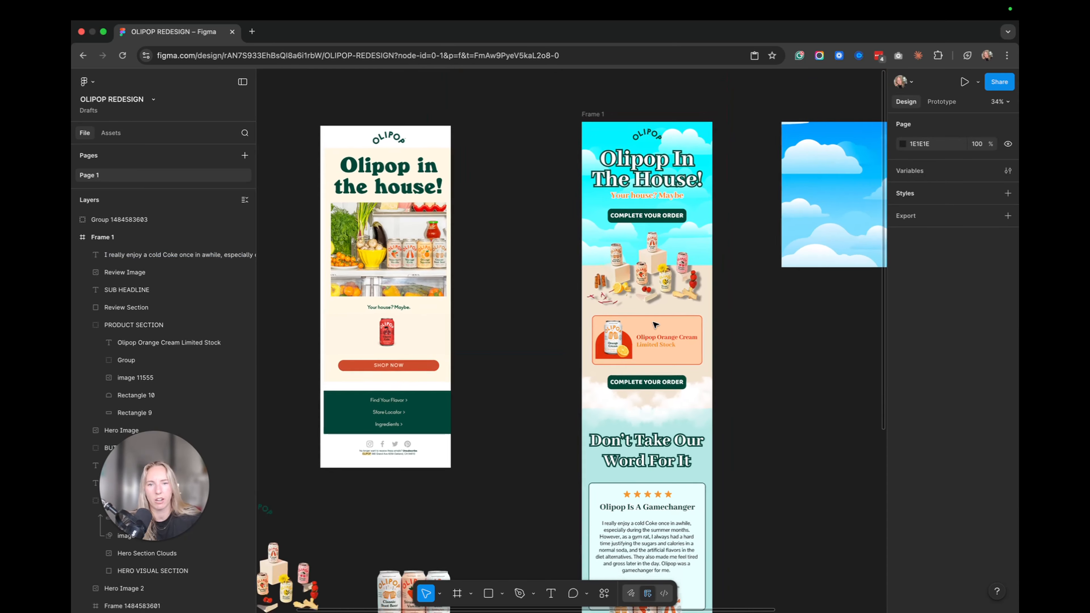
scroll(656, 325, "down", 1)
scroll(654, 326, "down", 4)
scroll(653, 327, "up", 3)
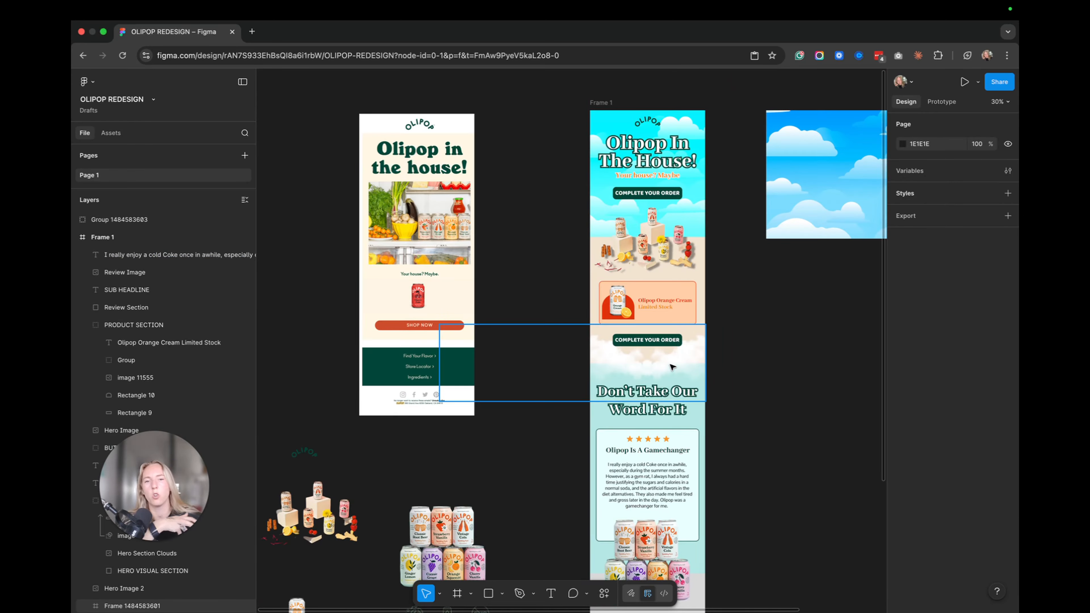
scroll(674, 366, "down", 5)
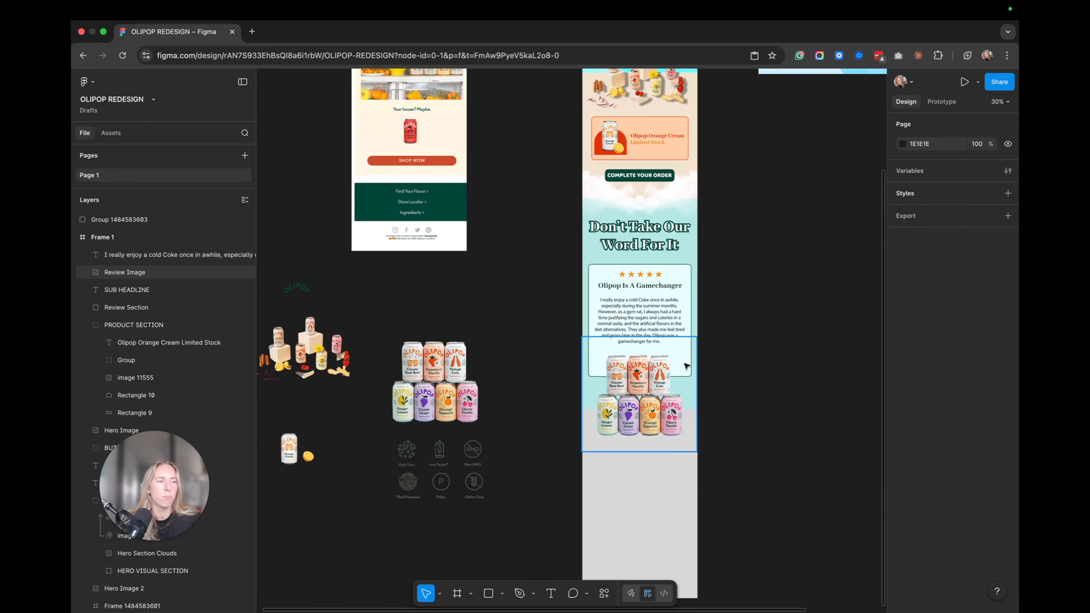
scroll(686, 366, "down", 2)
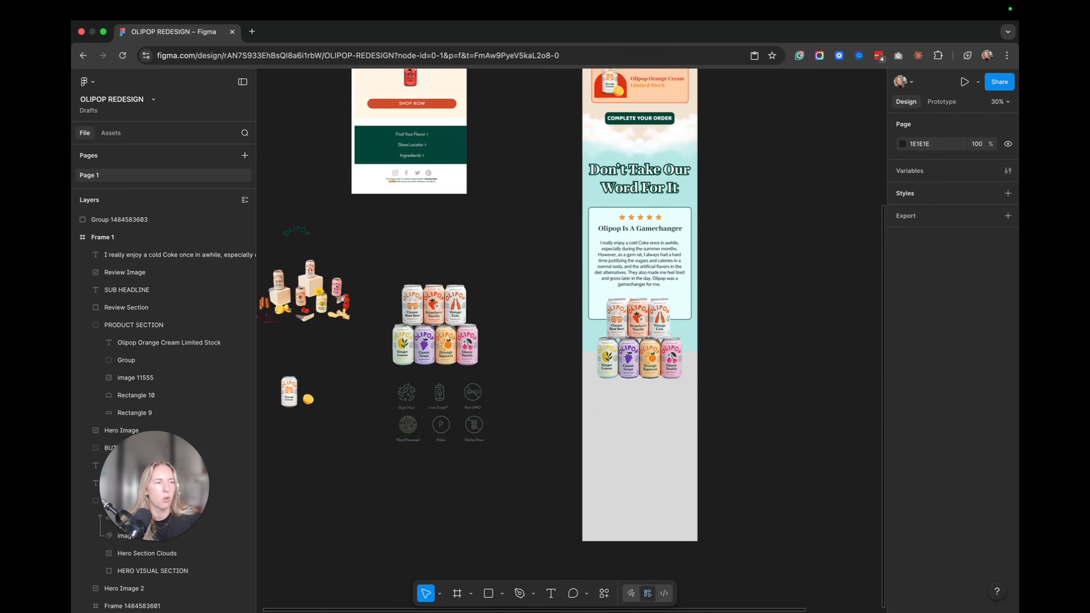
- Extend the teal Review Section background downward below the cans to a height of about 1891
left_click(587, 335)
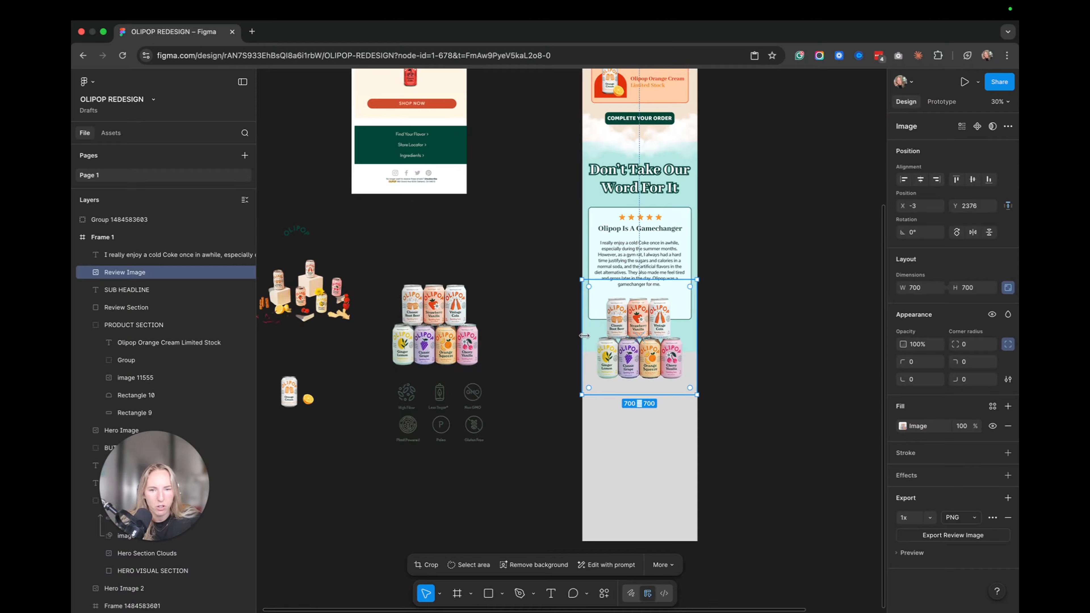
left_click(584, 260)
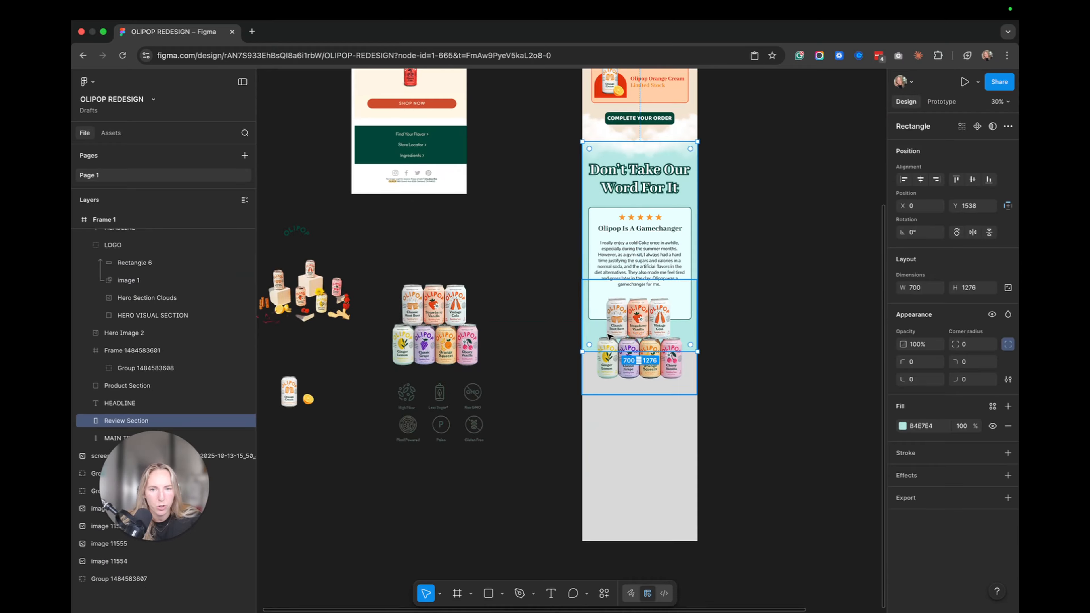
left_click_drag(588, 352, 597, 451)
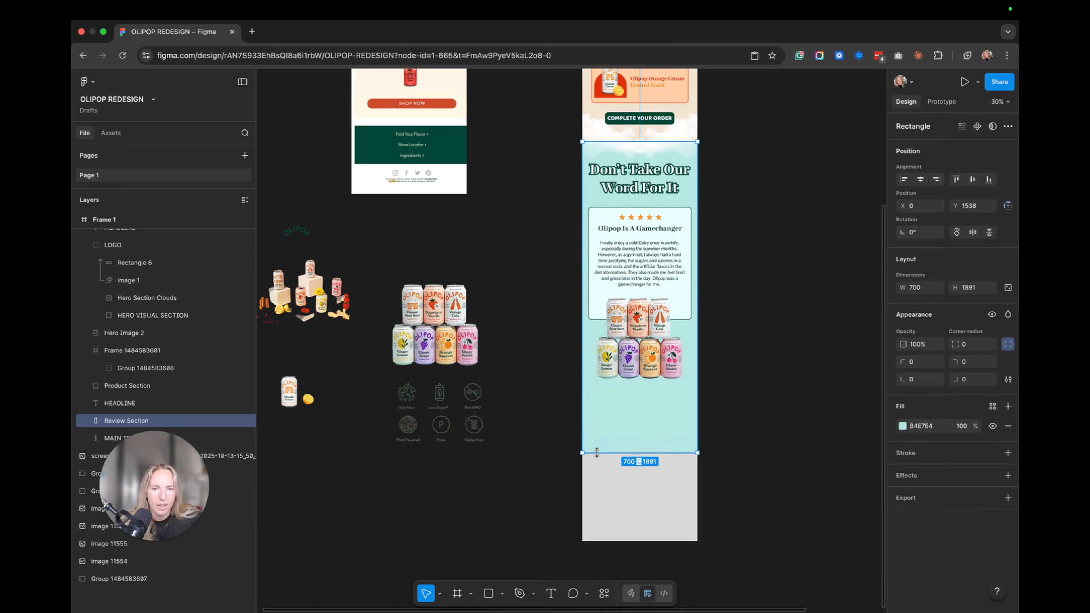
left_click(815, 250)
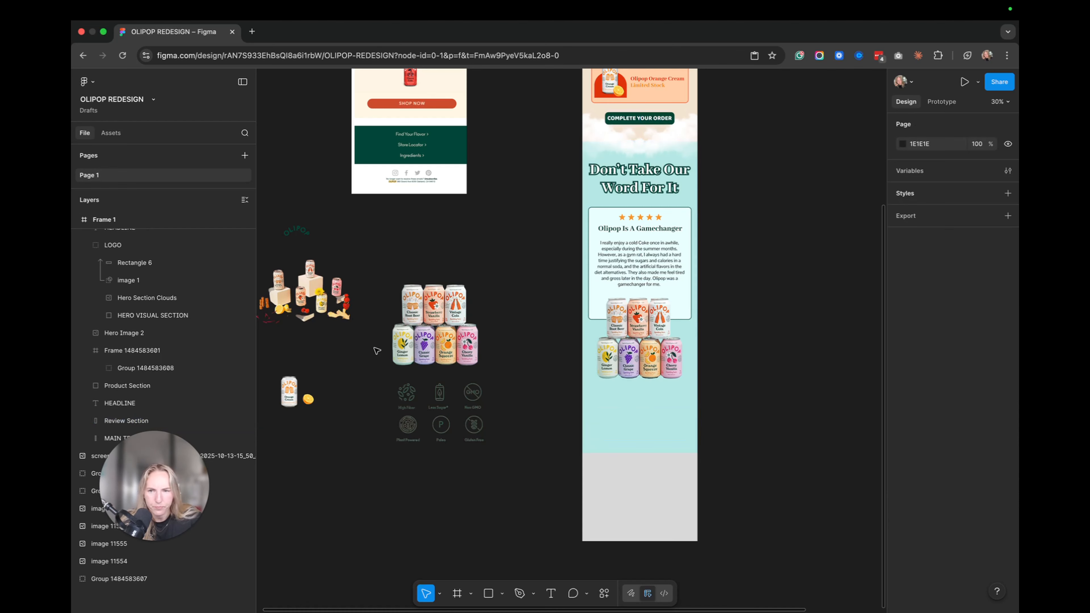
- Duplicate the six-icon benefits group and place the copy beneath the review cans at about X 37, Y 2989
left_click(445, 418)
key("super+c")
left_click(709, 433)
key("super+v")
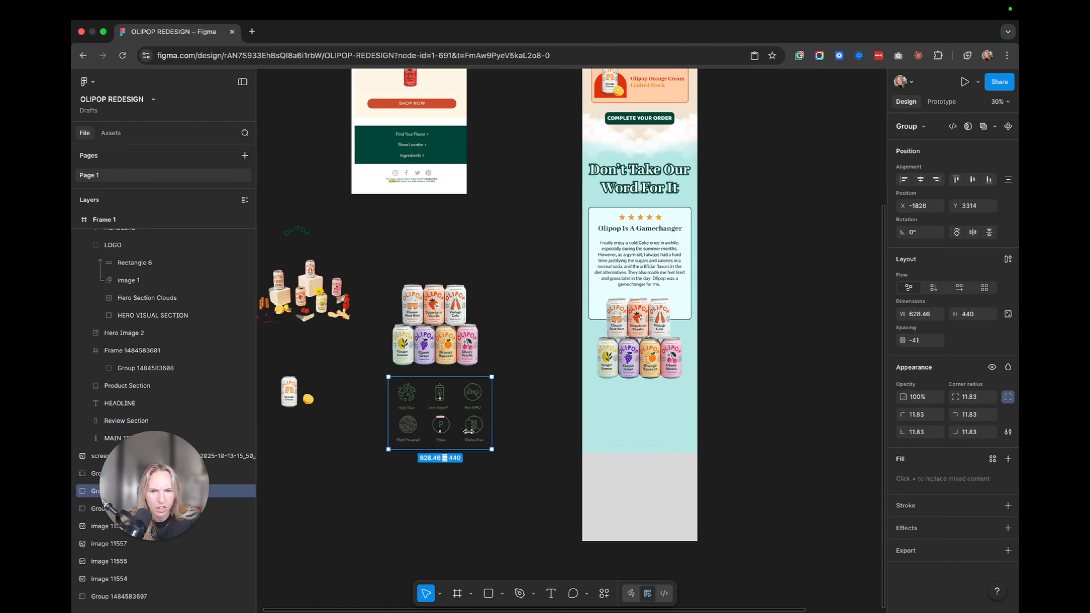
left_click_drag(469, 431, 661, 422)
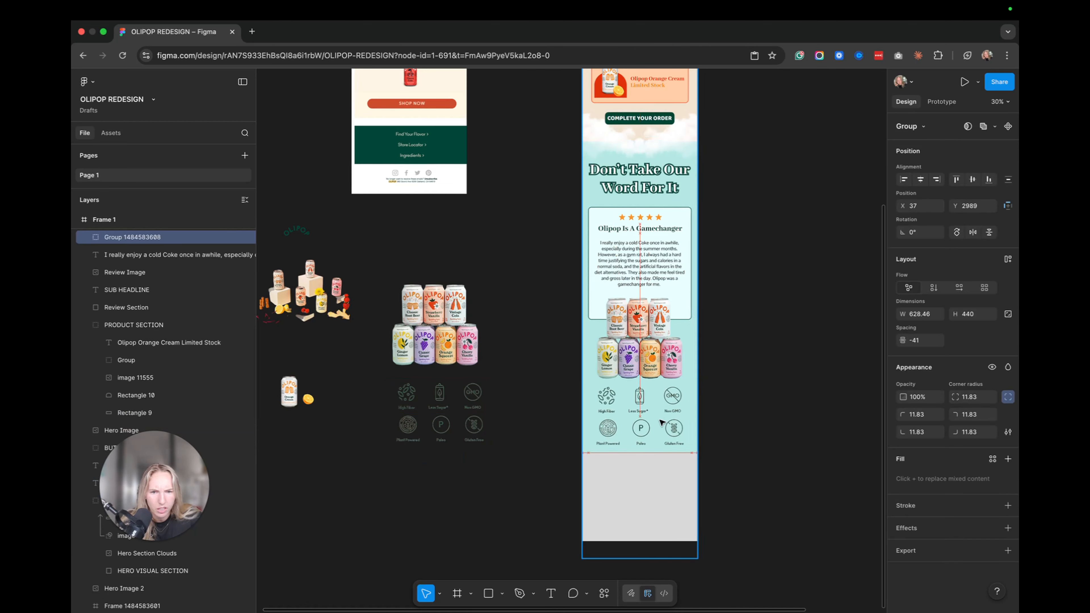
- Extend the teal Review Section background to a height of 2084 and lower the benefits icon group to about X 34, Y 3020
left_click(630, 450)
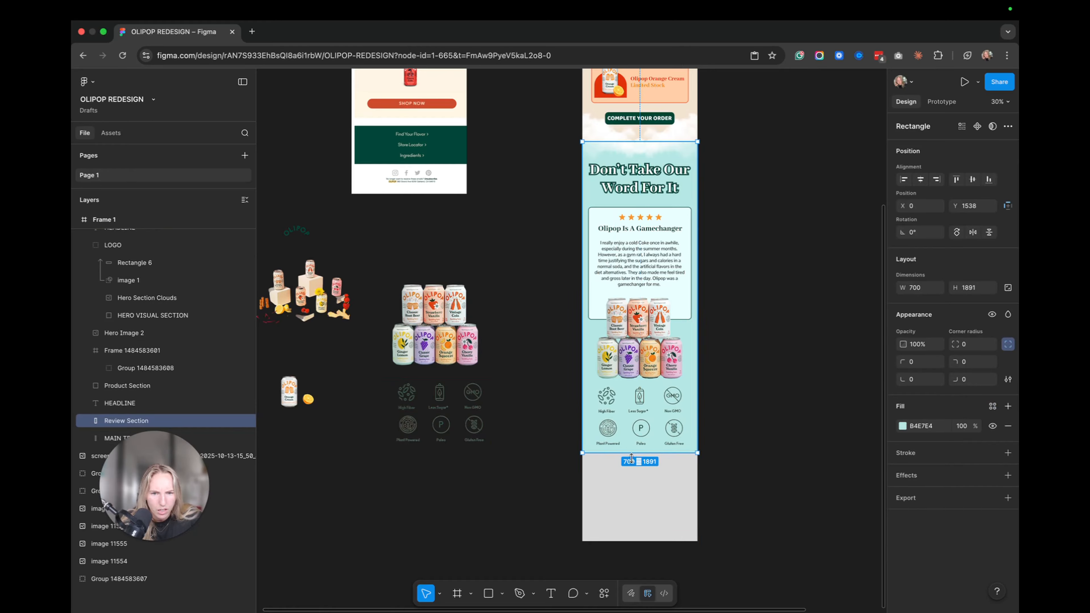
left_click_drag(631, 453, 632, 484)
left_click_drag(650, 412, 650, 417)
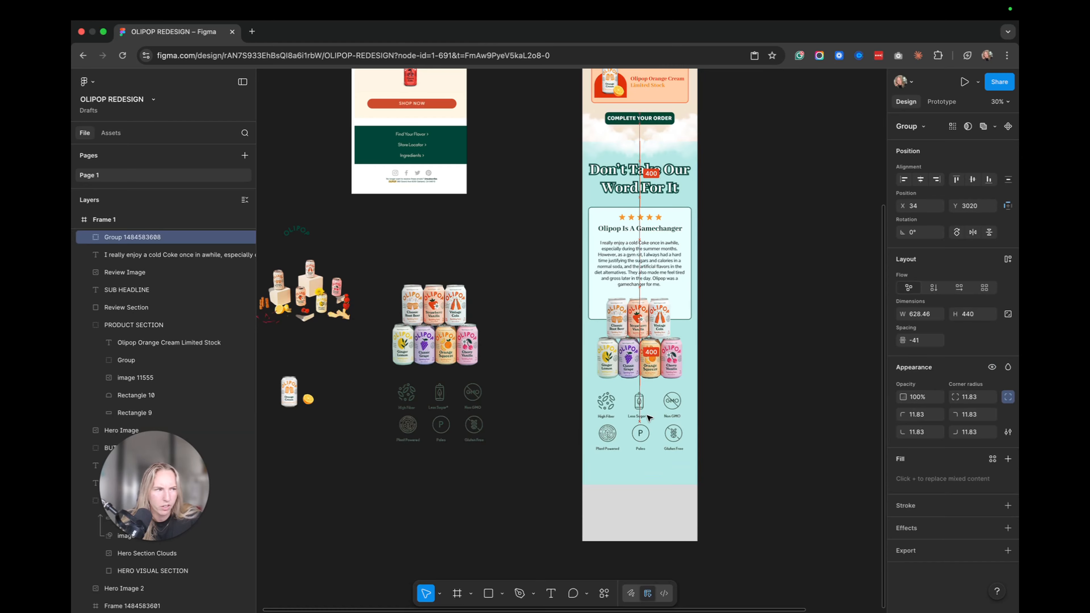
- Add a drop shadow to the review cans image with an X offset of -24 and 35% opacity
left_click(660, 378)
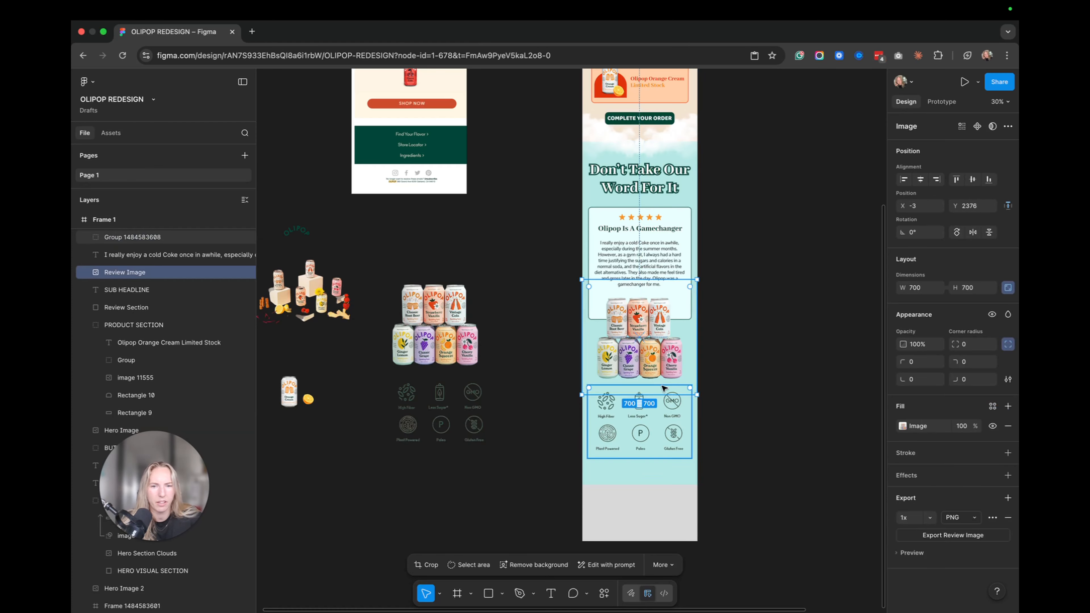
scroll(662, 385, "up", 2)
scroll(662, 386, "up", 2)
left_click(1009, 475)
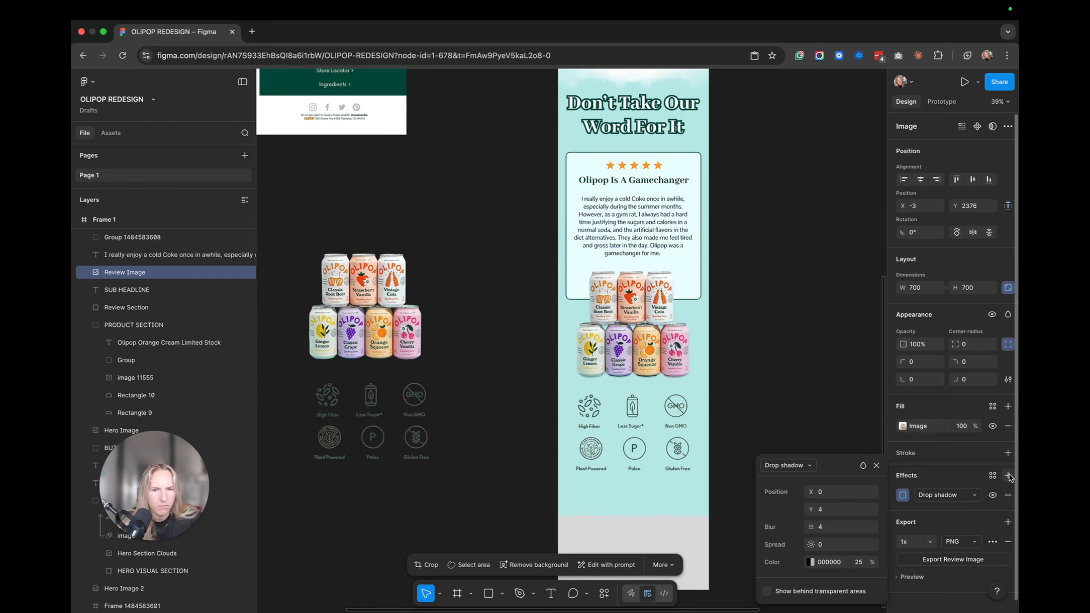
left_click_drag(821, 496, 773, 493)
type("3")
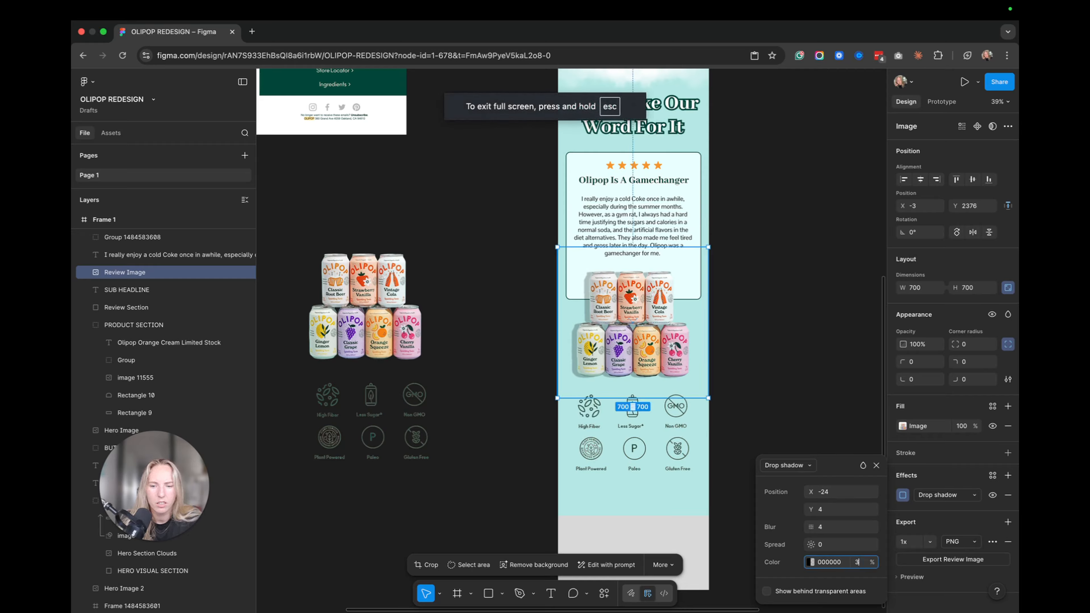
type("5")
left_click(809, 376)
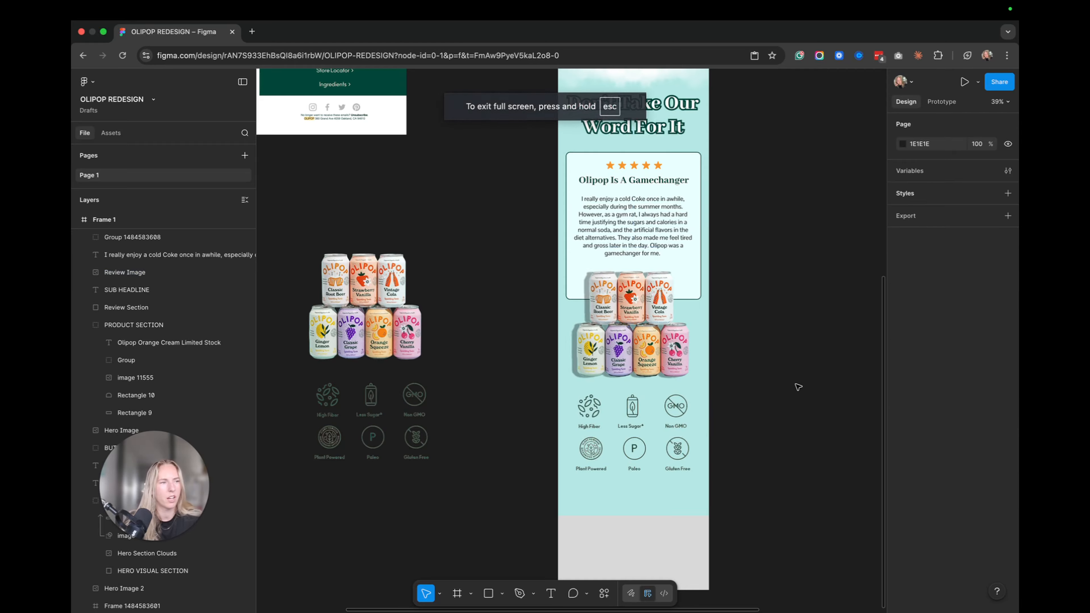
left_click(642, 332)
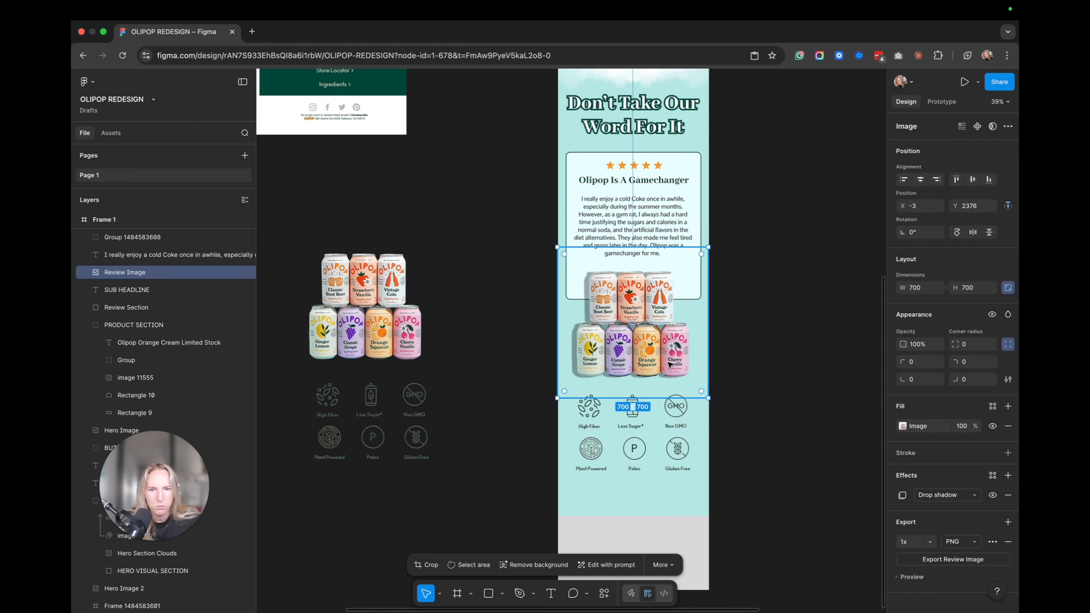
scroll(669, 365, "down", 2)
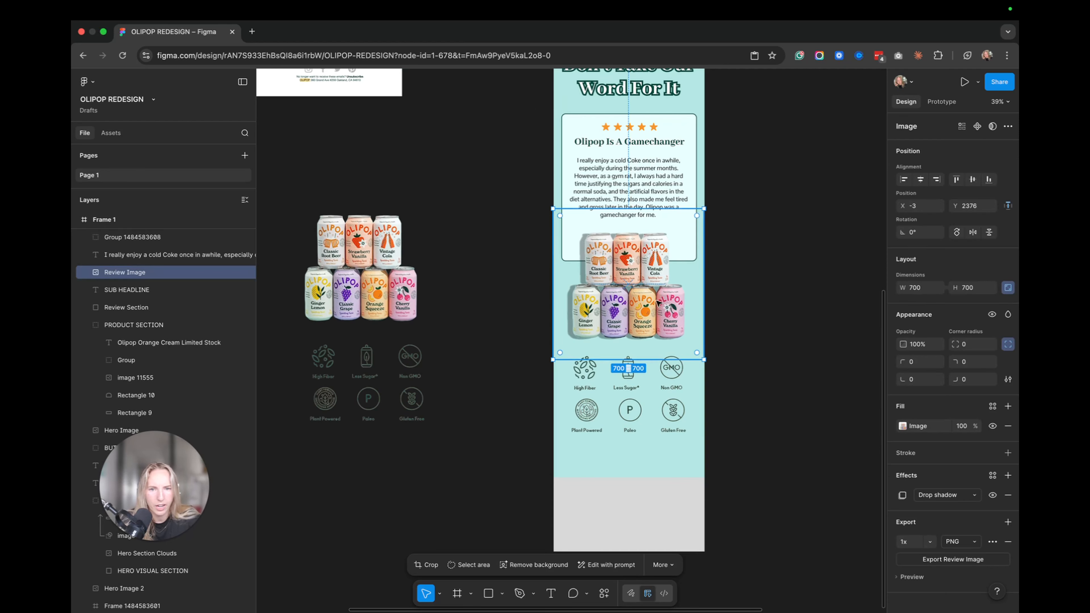
scroll(669, 332, "left", 2)
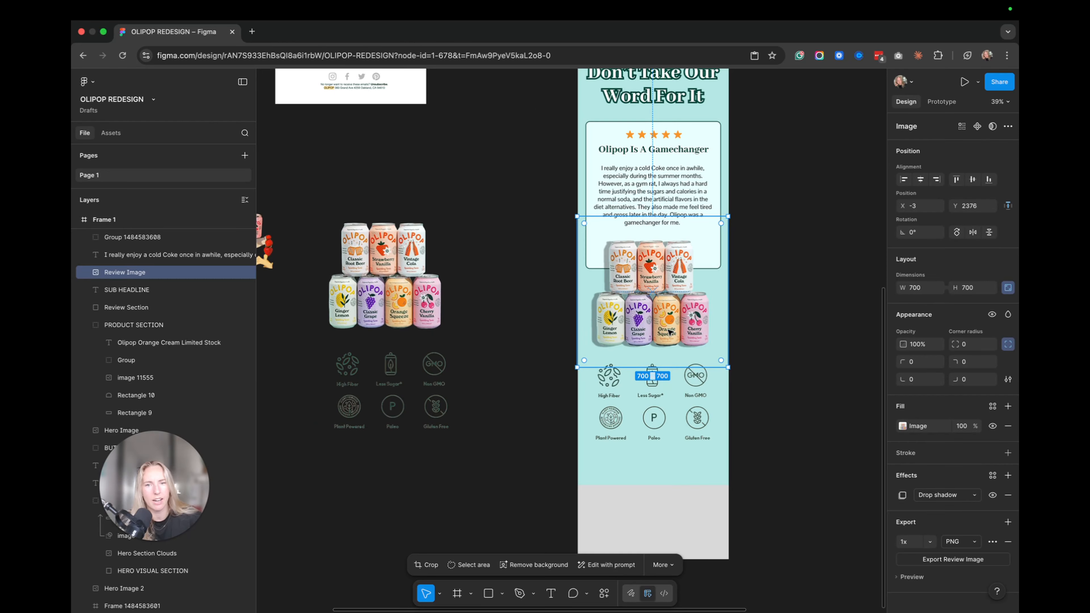
left_click(674, 414)
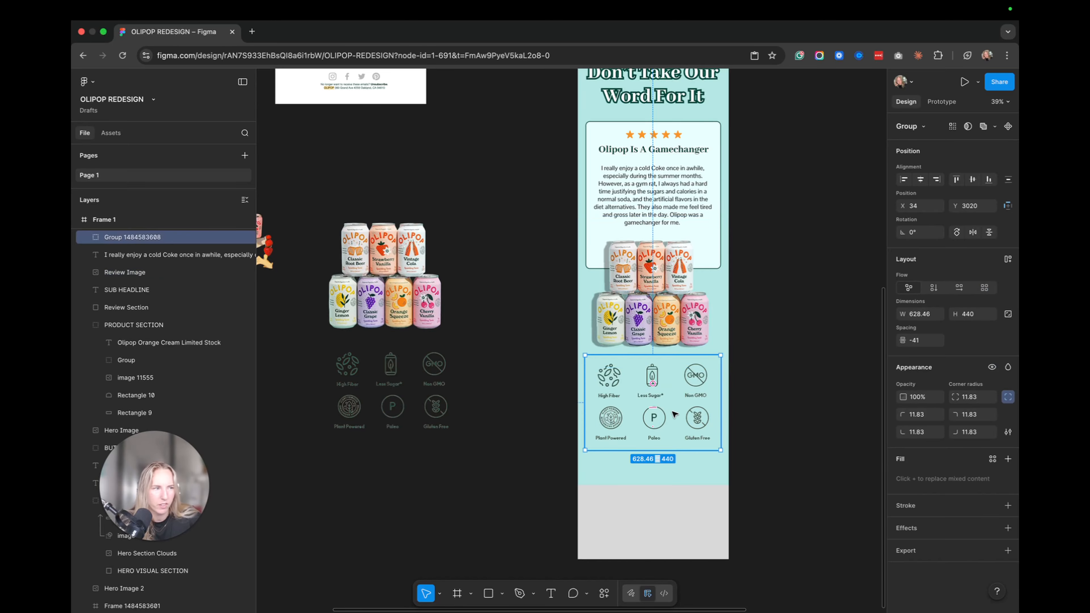
scroll(671, 414, "down", 3)
scroll(790, 305, "up", 7)
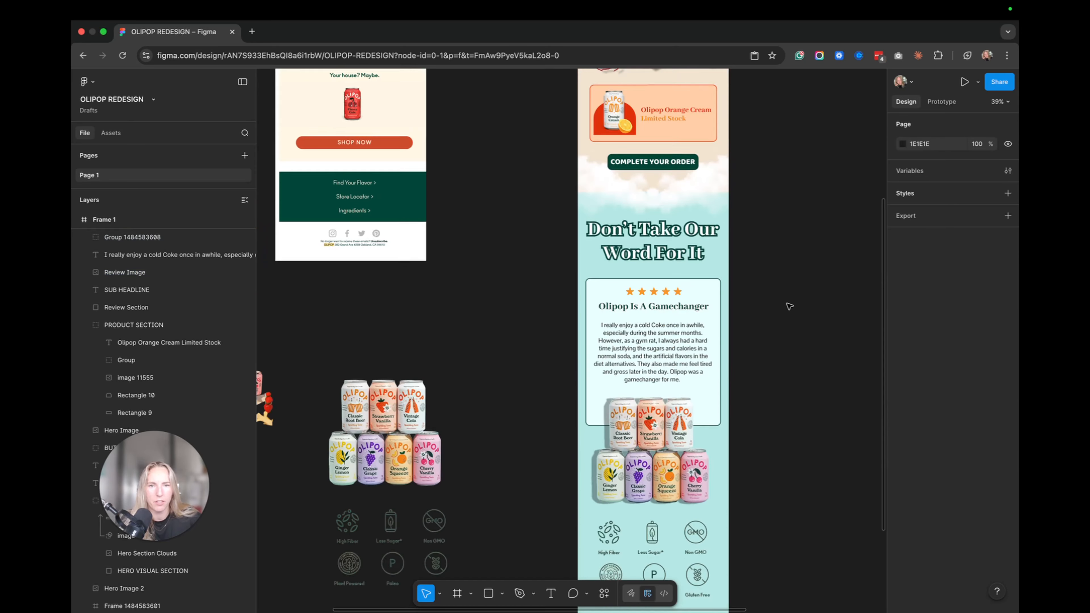
left_click(664, 222)
double_click(670, 224)
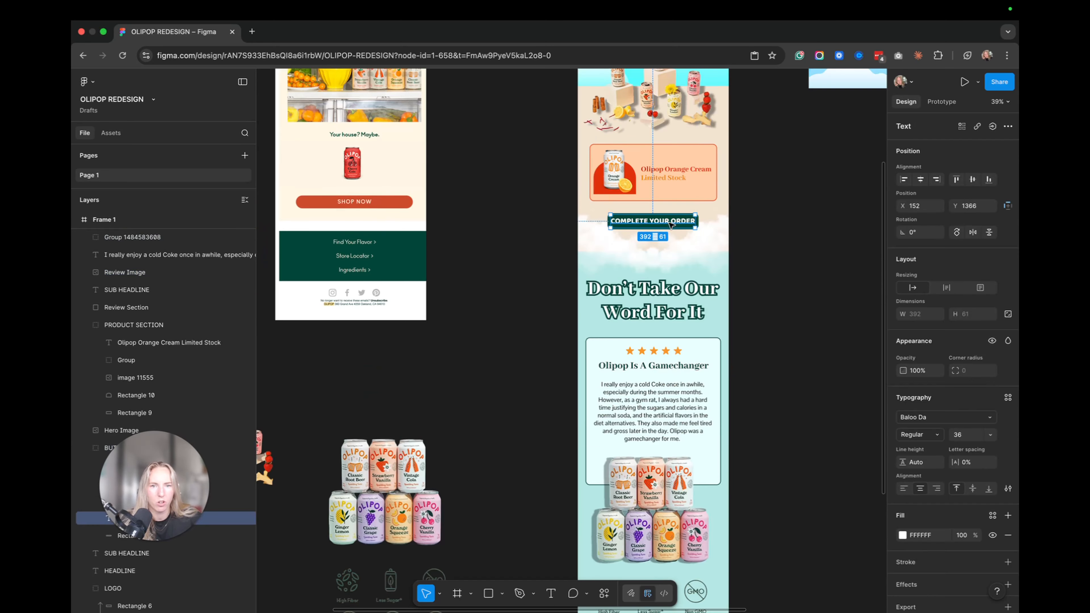
key("Escape")
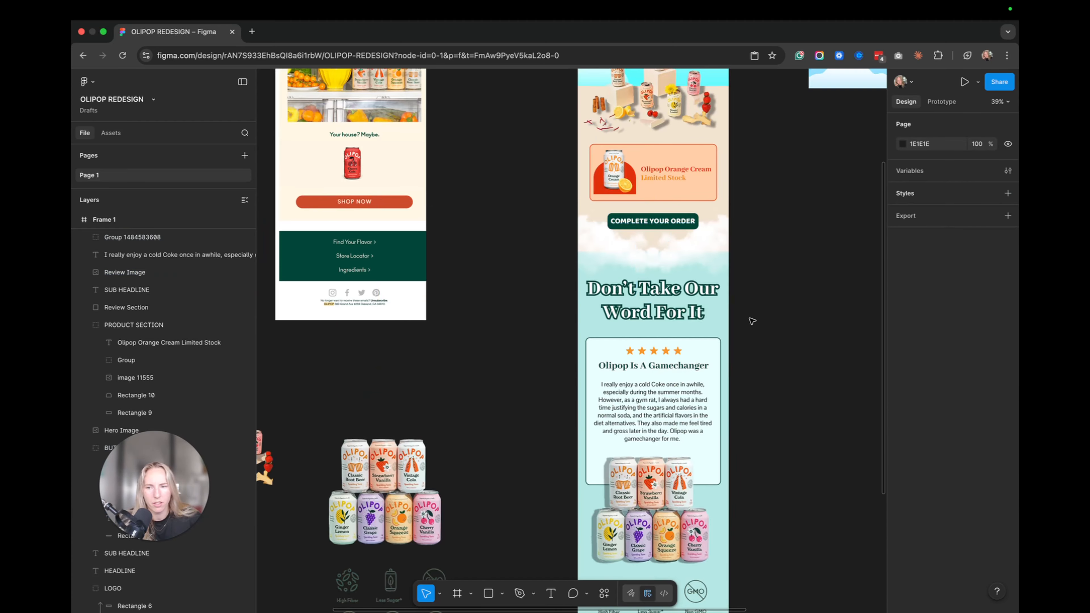
- Copy the hero's COMPLETE YOUR ORDER button and place the copy centred beneath the benefit icons in the Review Section
scroll(475, 246, "up", 4)
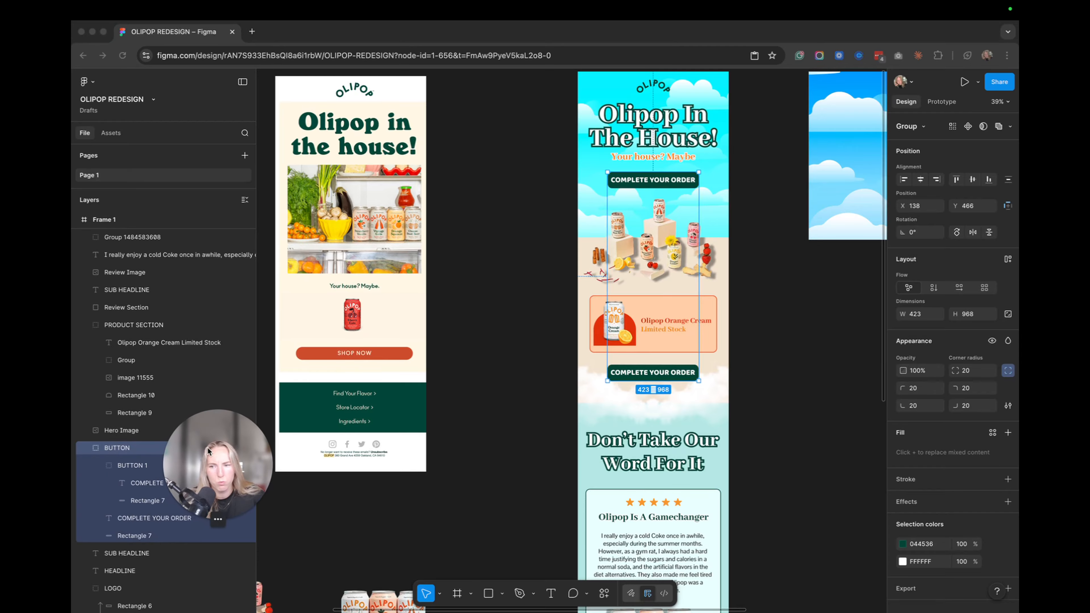
left_click(123, 453)
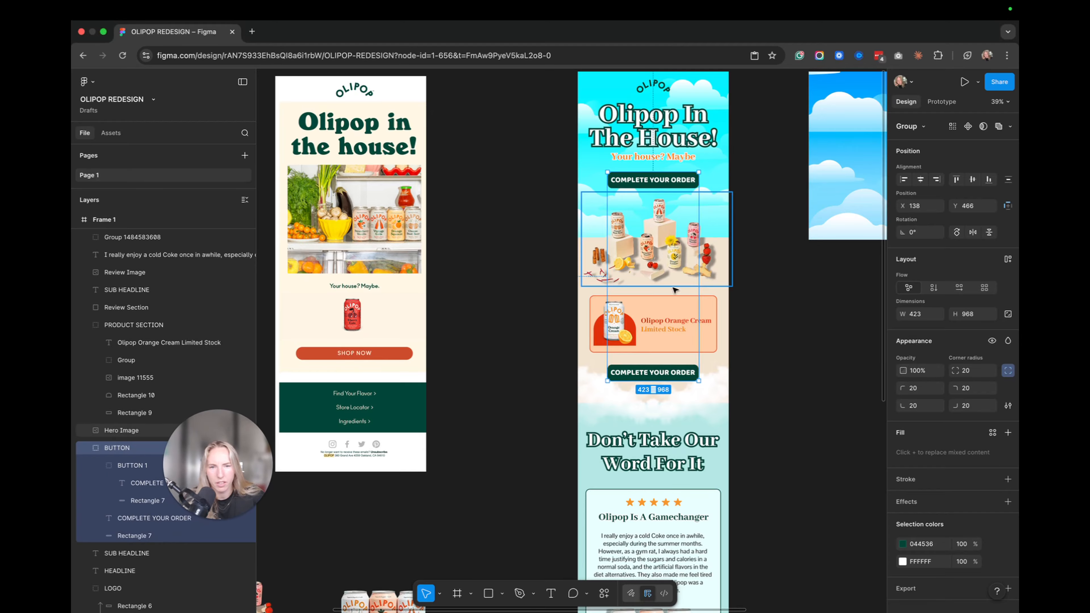
double_click(662, 187)
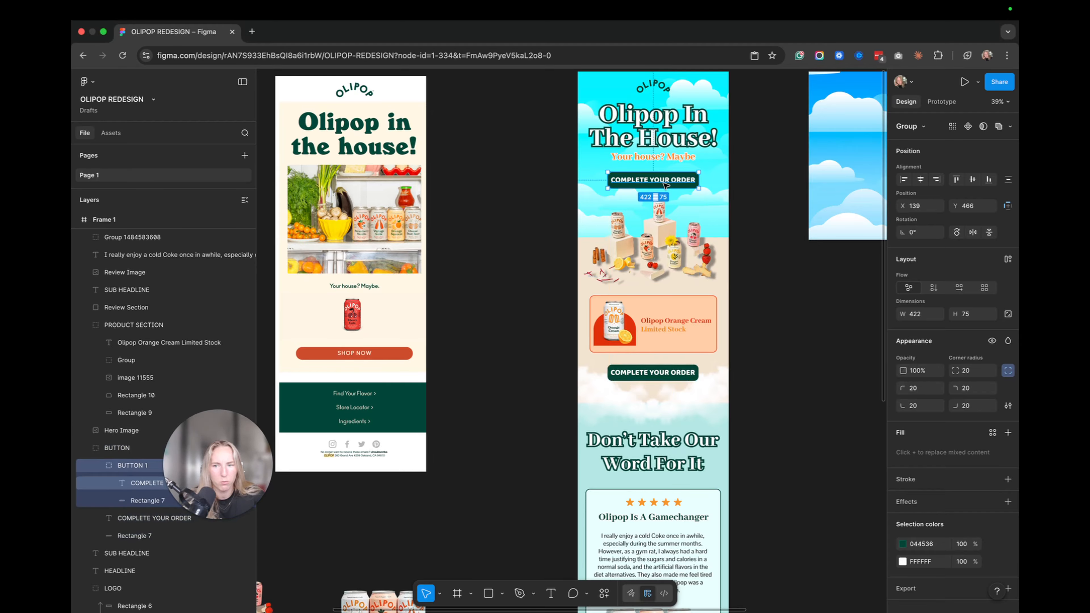
scroll(664, 399, "down", 3)
scroll(664, 398, "down", 7)
key("super+v")
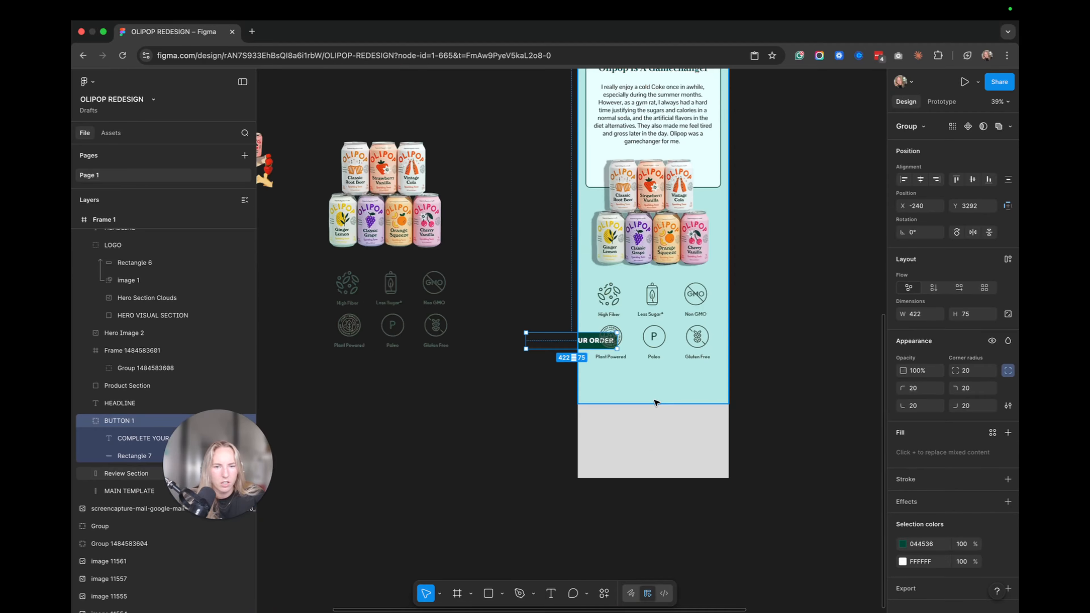
left_click_drag(559, 343, 640, 387)
- Shorten the grey MAIN TEMPLATE rectangle to a height of 3622 so it ends at the Review Section's lower edge
left_click(701, 404)
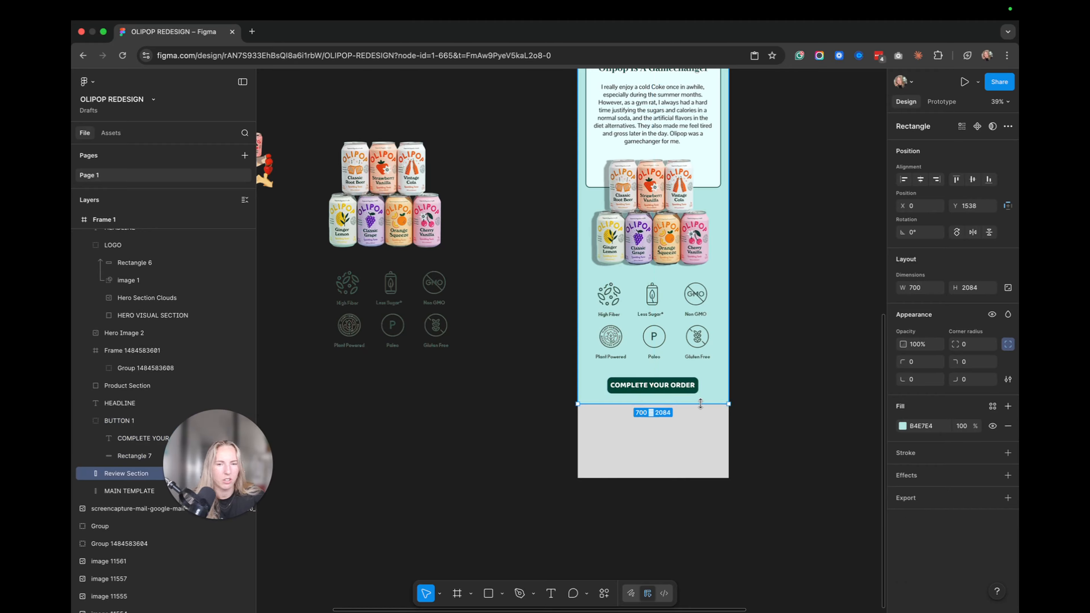
left_click(686, 471)
left_click_drag(684, 477, 687, 404)
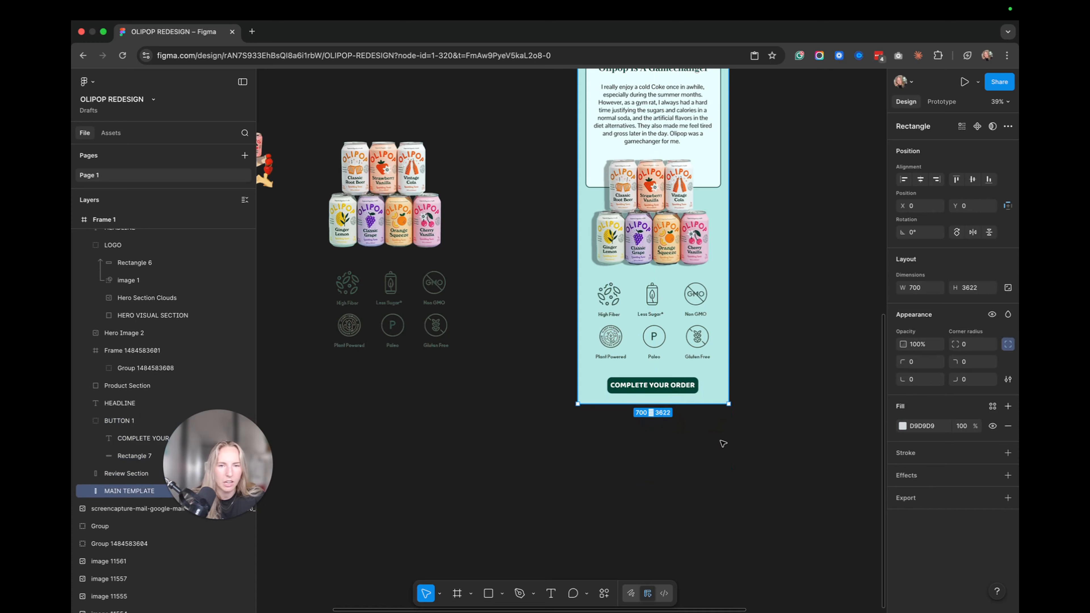
left_click(750, 448)
- Delete the spare blue cloud sky image beside the redesigned email frame
scroll(740, 449, "down", 5)
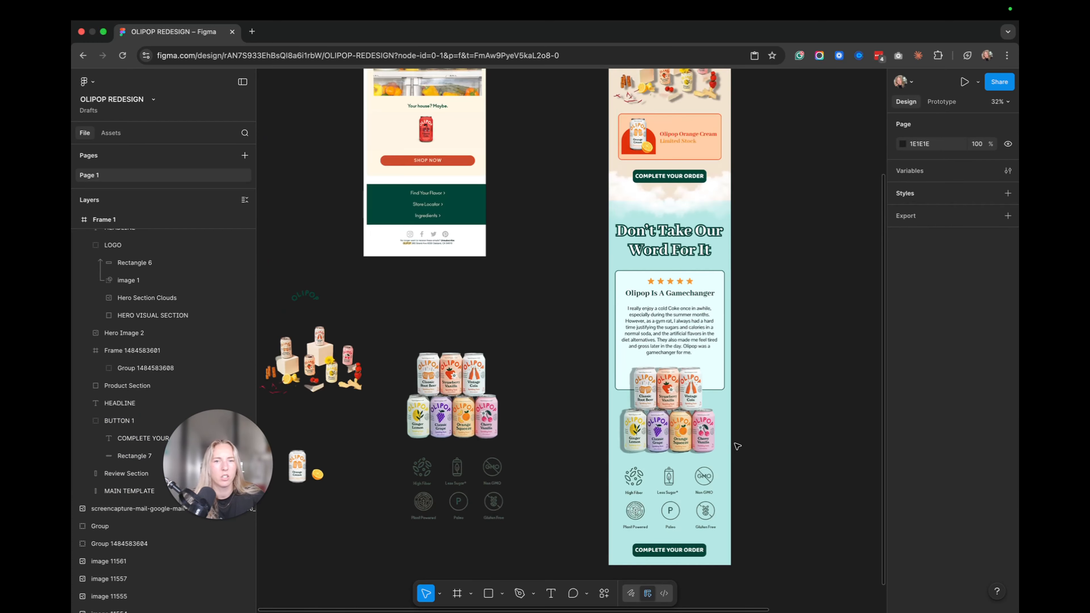
scroll(737, 446, "right", 5)
scroll(737, 446, "down", 2)
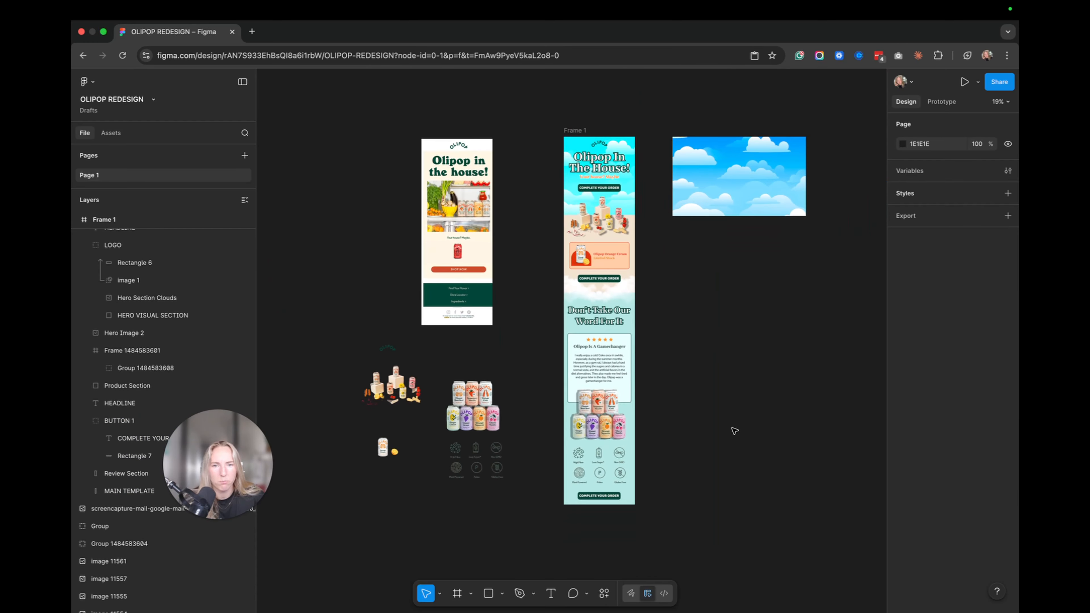
left_click(702, 192)
key("Delete")
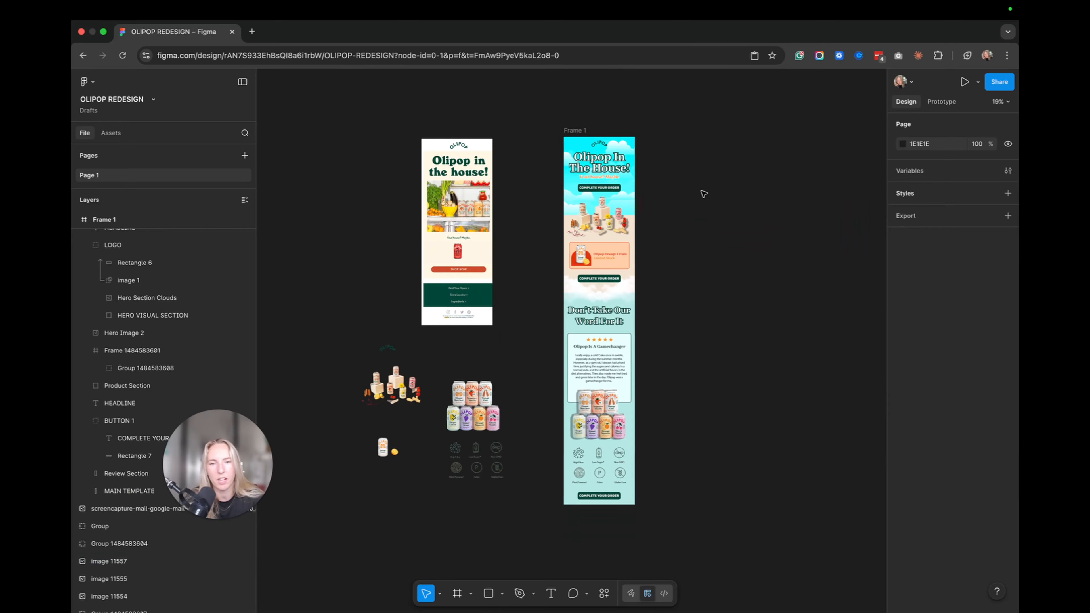
- Compare the original email with the redesign, covering the hero, product card, buttons and start of the review section
scroll(704, 194, "up", 5)
scroll(704, 194, "left", 10)
scroll(704, 194, "up", 2)
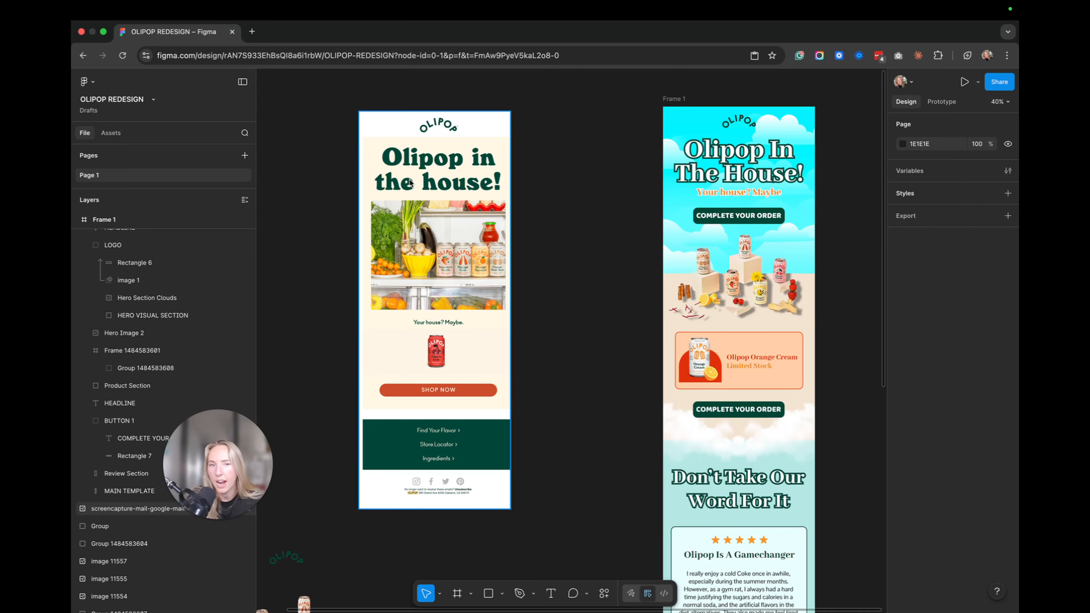
scroll(431, 182, "down", 2)
scroll(431, 182, "right", 2)
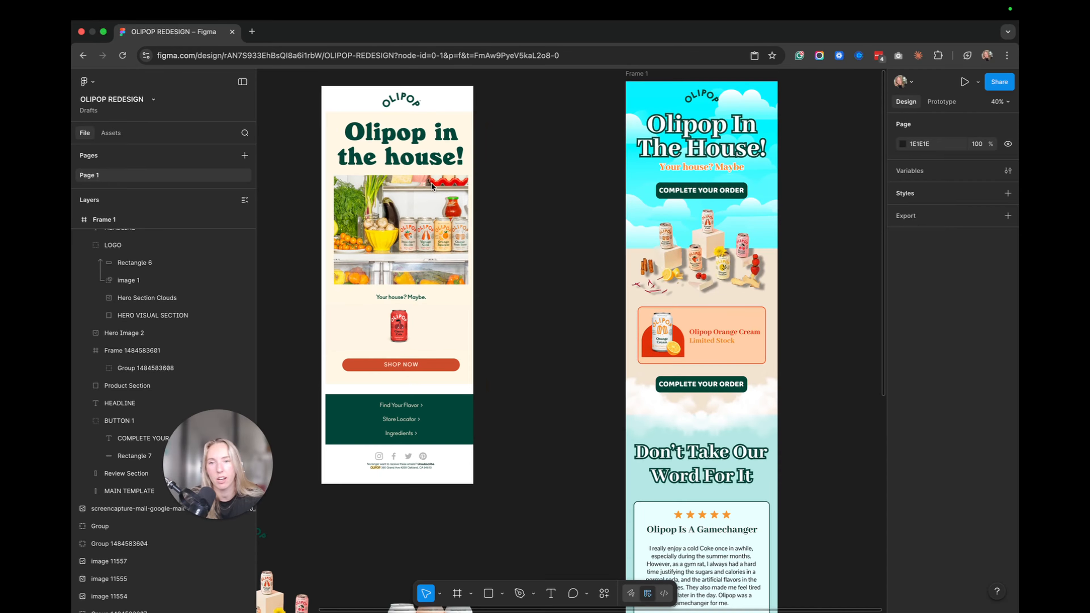
scroll(432, 183, "up", 3)
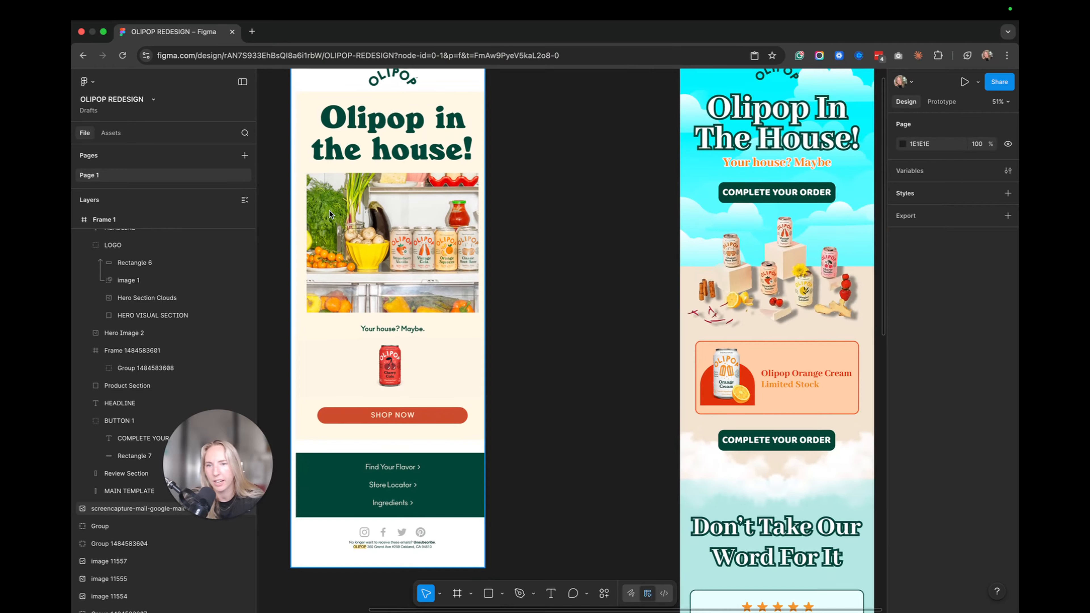
scroll(439, 192, "right", 2)
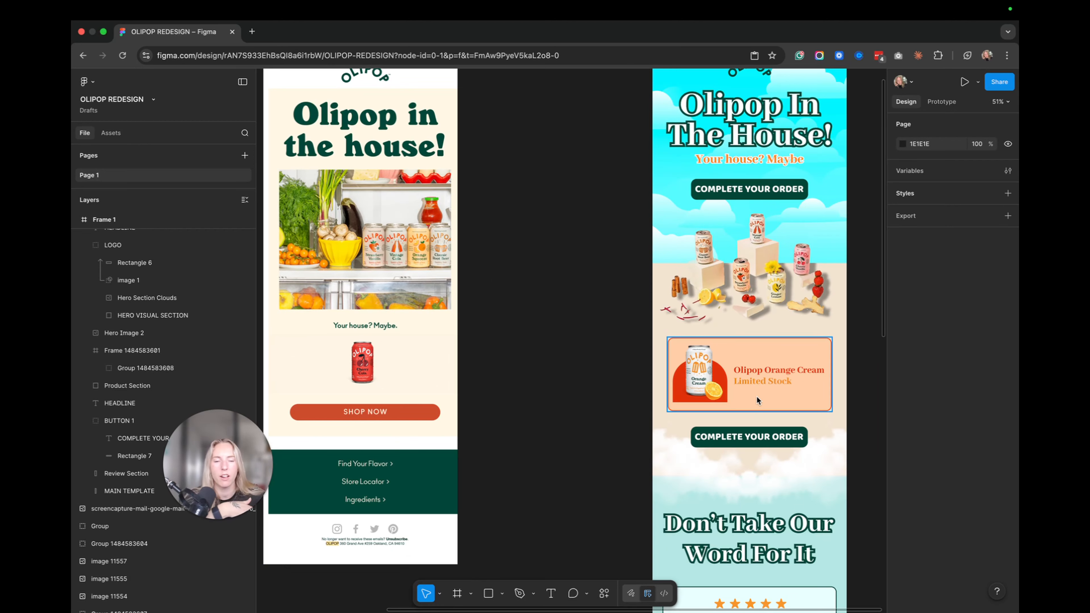
scroll(749, 409, "down", 3)
scroll(730, 404, "up", 4)
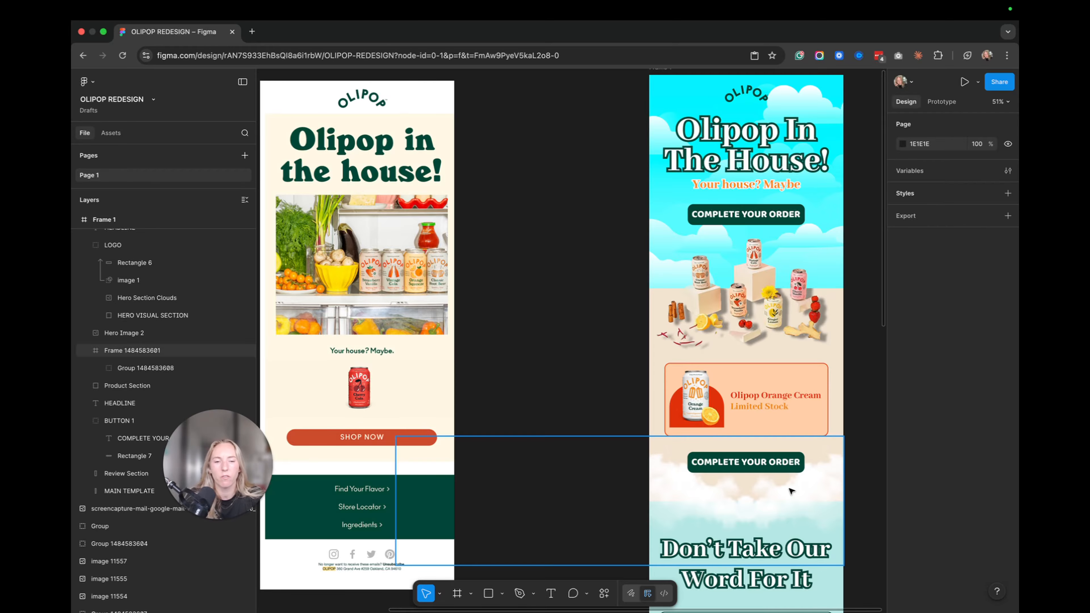
scroll(772, 495, "down", 8)
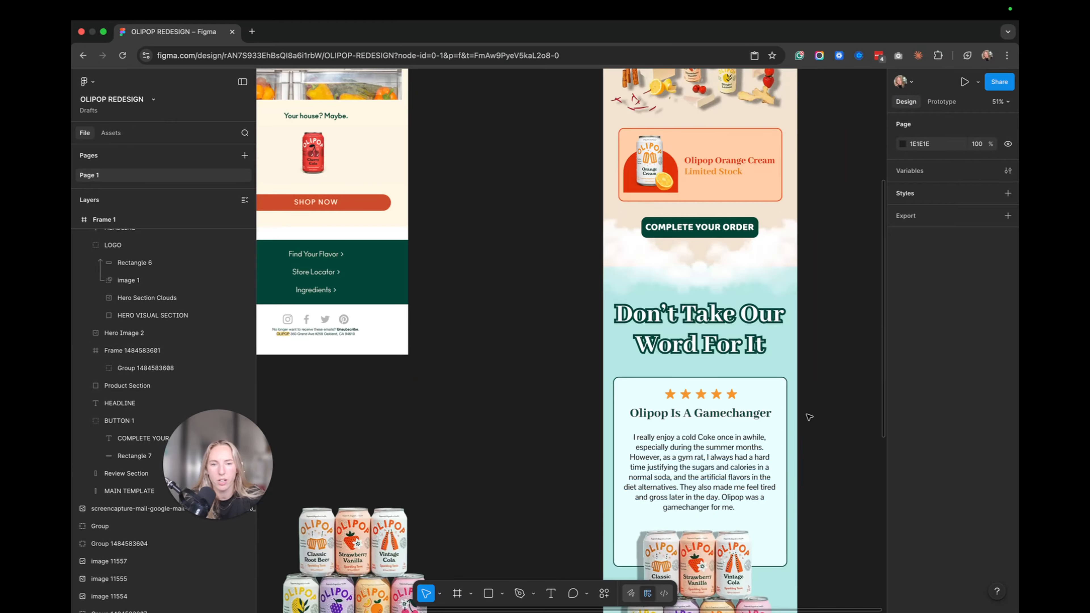
scroll(809, 418, "up", 9)
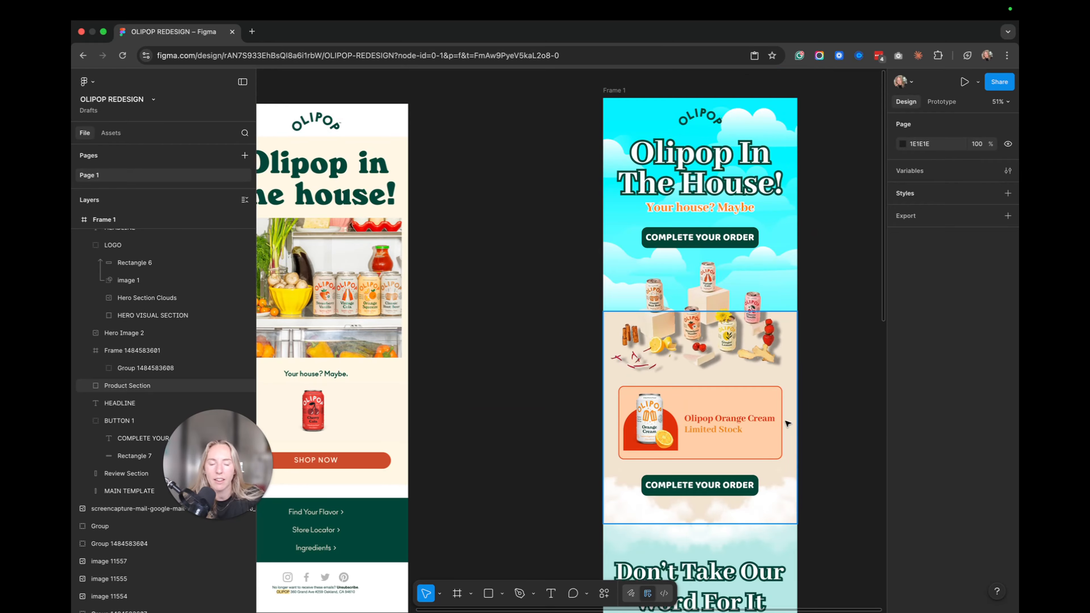
scroll(784, 422, "down", 5)
scroll(784, 422, "down", 2)
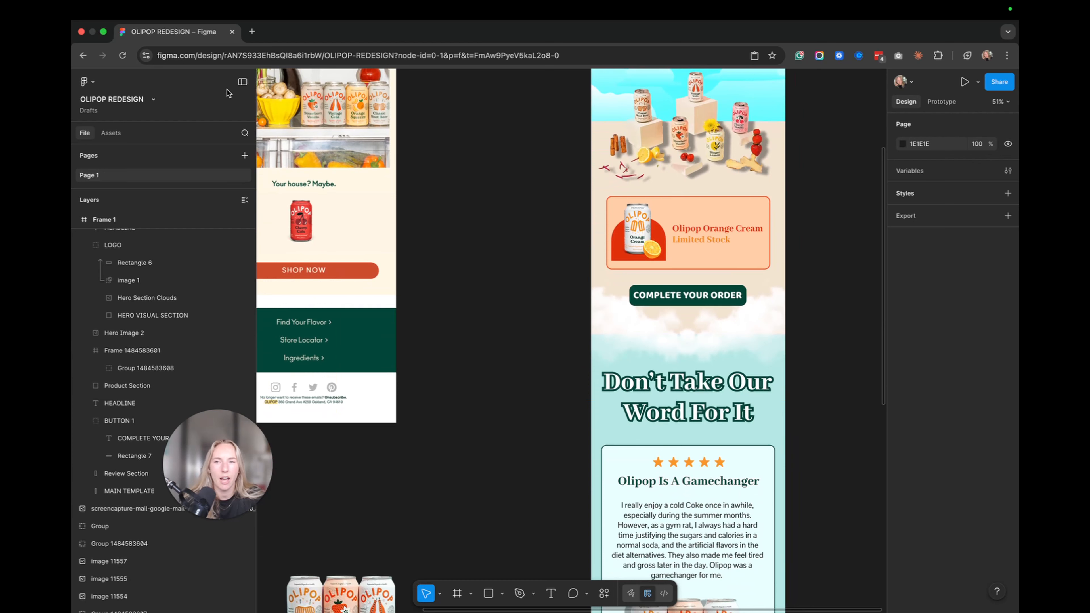
- Hide the side panels and examine the redesigned email from the hero down to the benefit icons
left_click(243, 81)
scroll(650, 321, "up", 2)
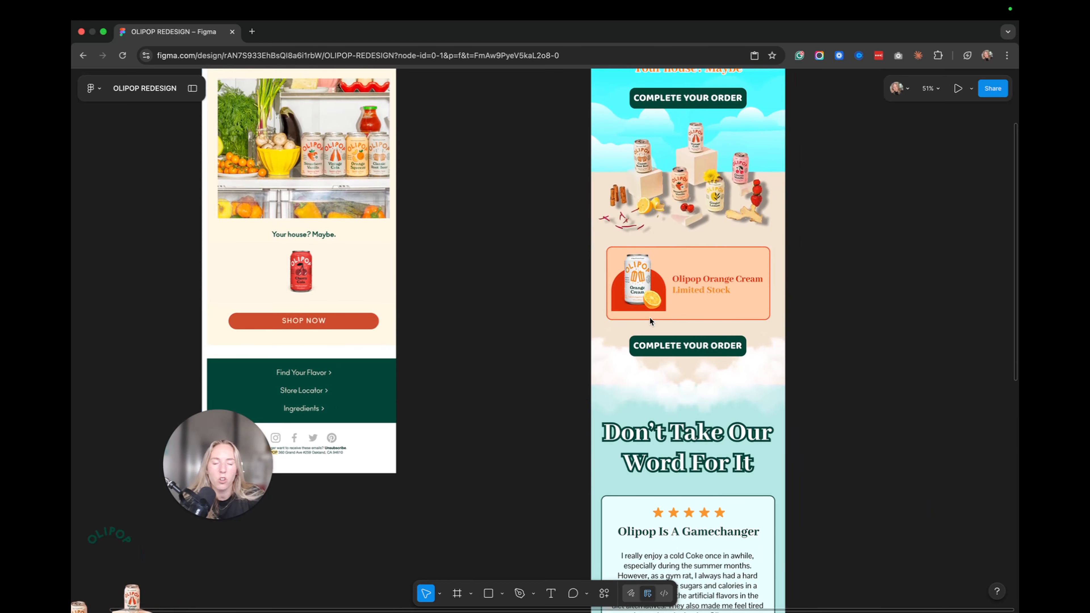
scroll(650, 322, "up", 4)
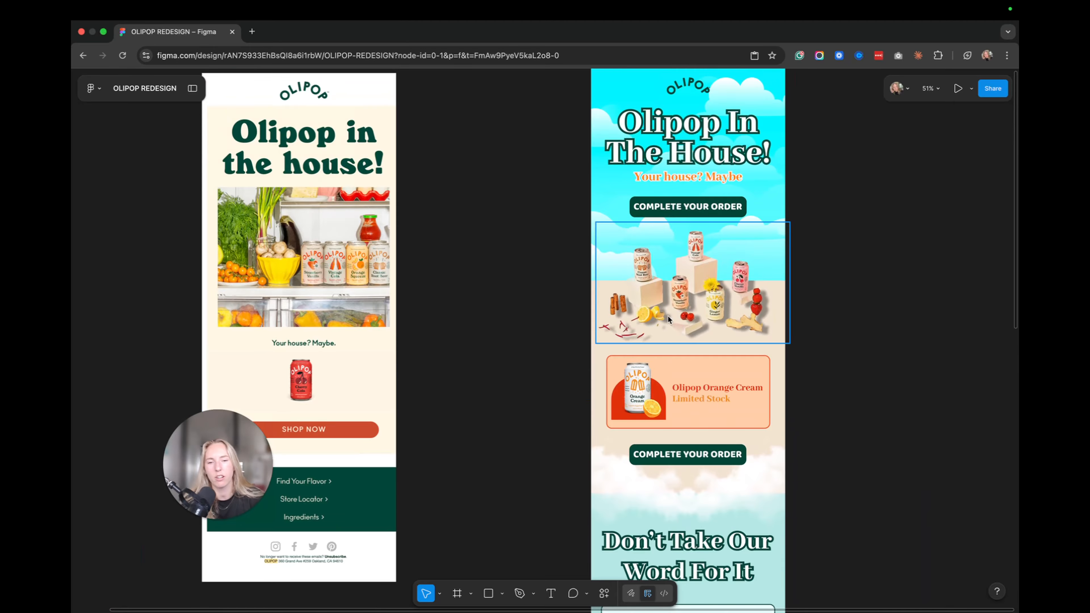
scroll(668, 318, "down", 15)
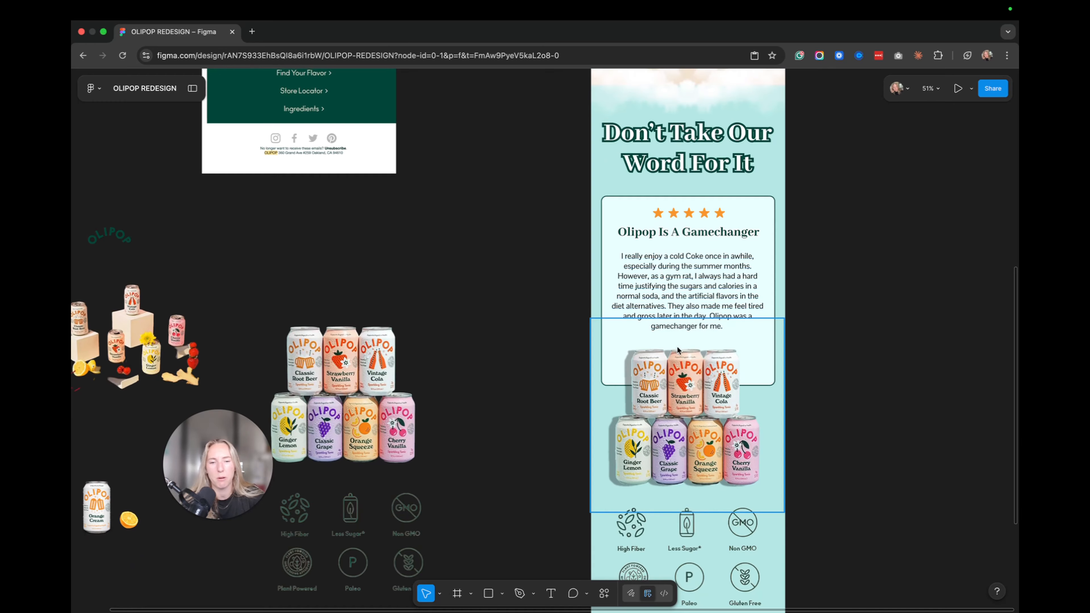
scroll(679, 352, "down", 6)
scroll(692, 386, "up", 6)
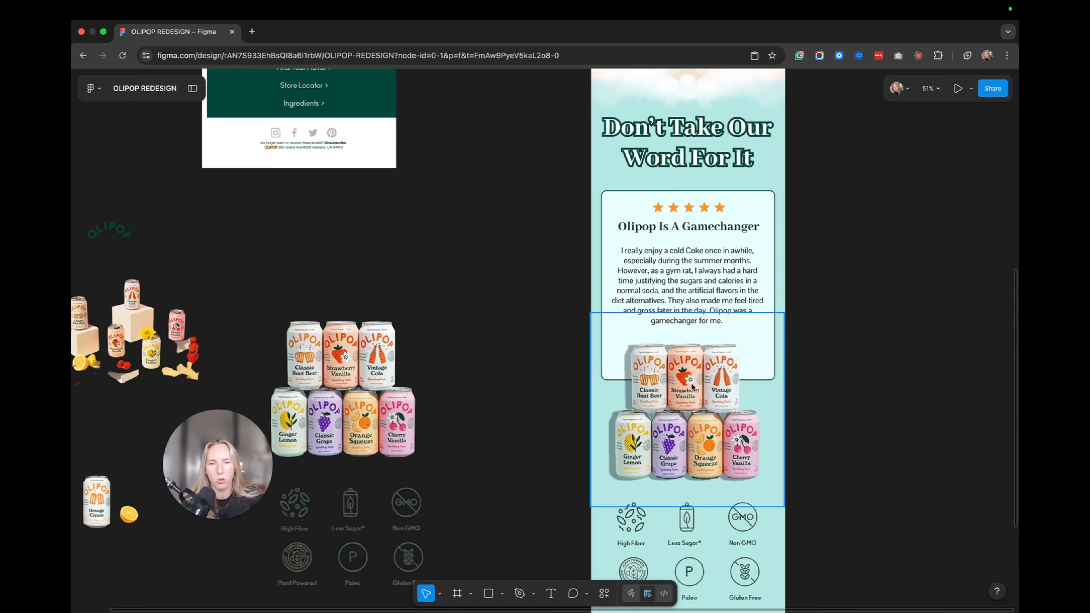
scroll(692, 387, "up", 10)
scroll(706, 404, "down", 9)
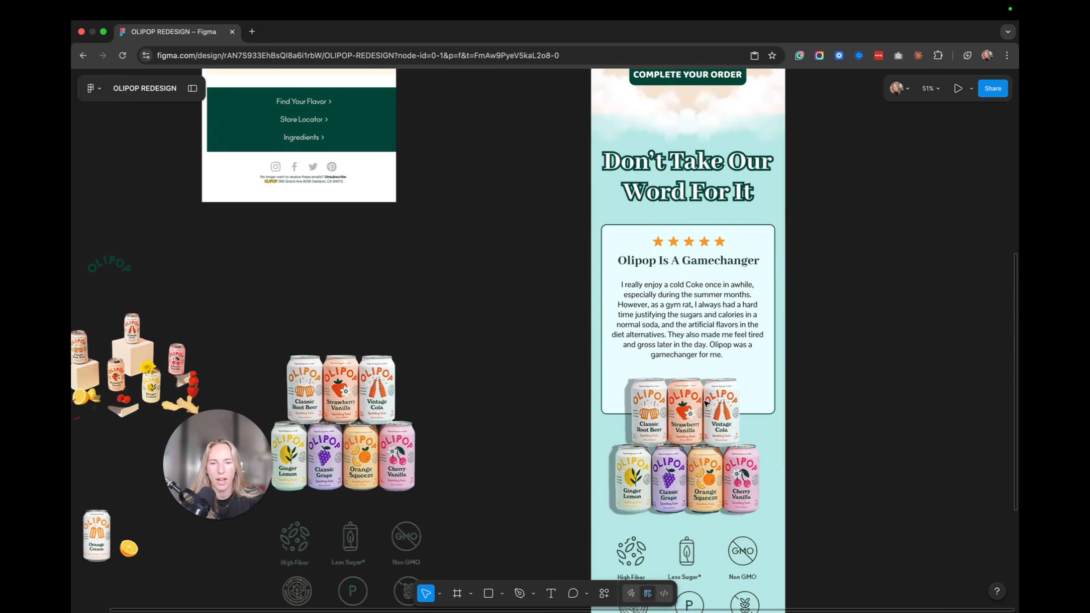
- Review the redesigned email down to its closing button, including the review card, cans and benefit icons, and compare its overall layout with the original
scroll(707, 398, "down", 5)
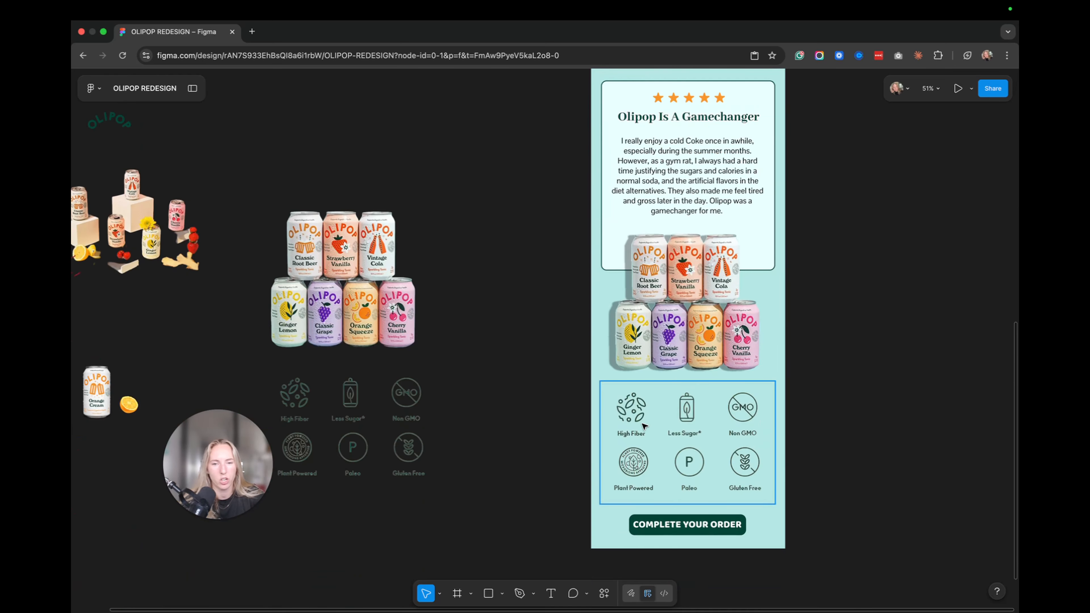
scroll(687, 443, "up", 8)
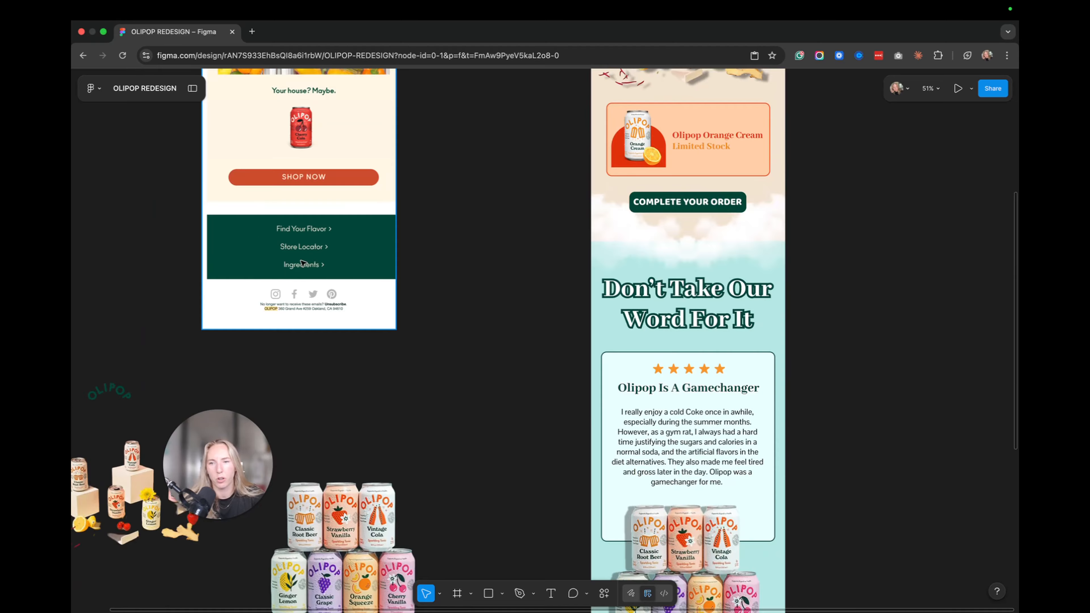
scroll(503, 408, "right", 4)
scroll(504, 408, "down", 5)
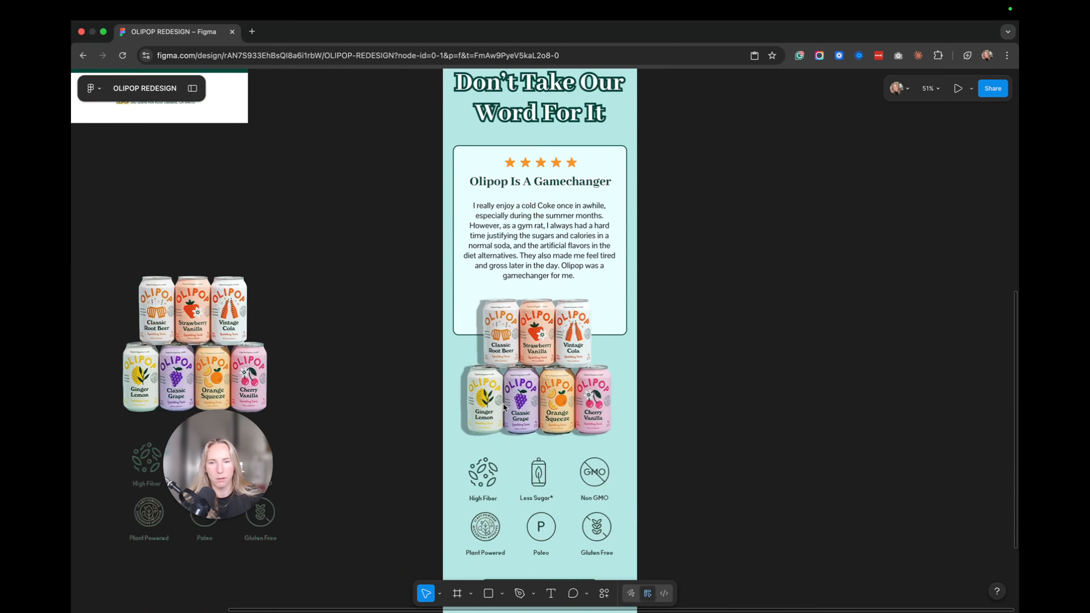
scroll(504, 408, "down", 5)
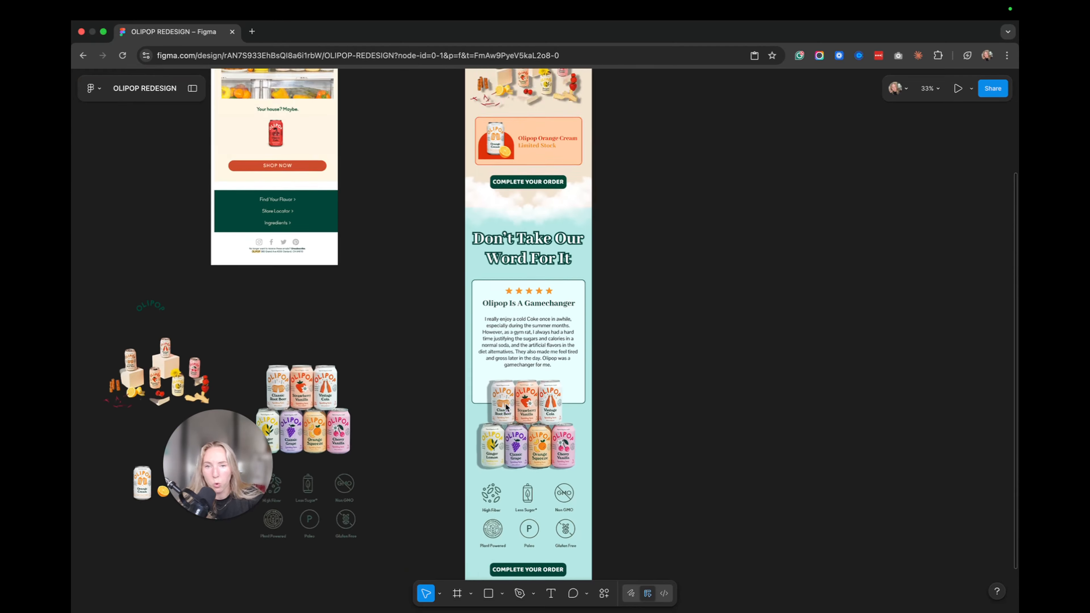
scroll(506, 406, "up", 5)
scroll(506, 404, "left", 3)
scroll(506, 404, "down", 3)
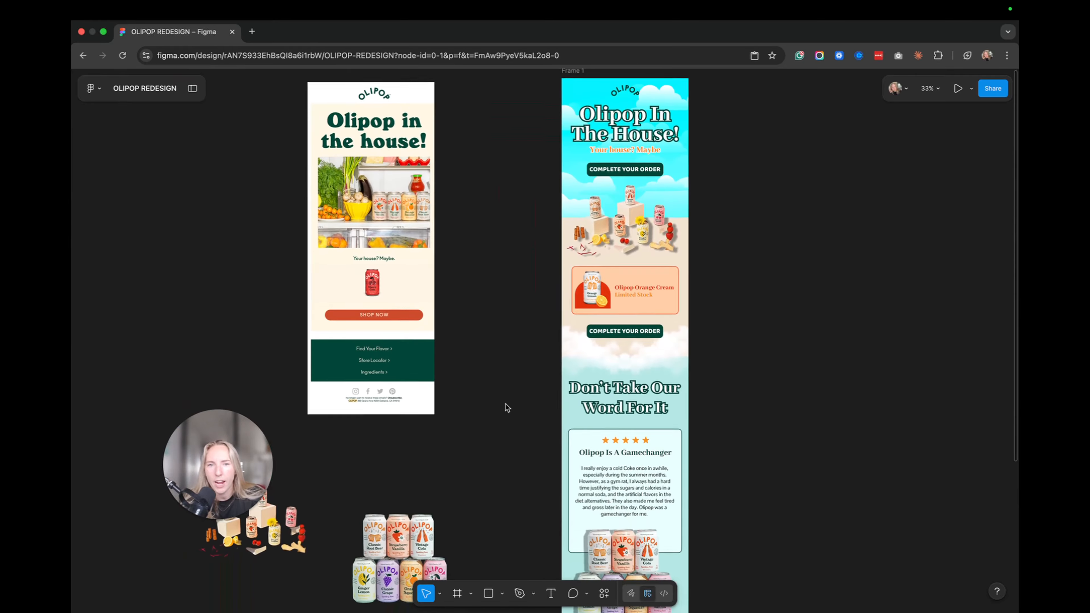
scroll(506, 404, "up", 3)
scroll(506, 404, "left", 2)
scroll(552, 293, "up", 3)
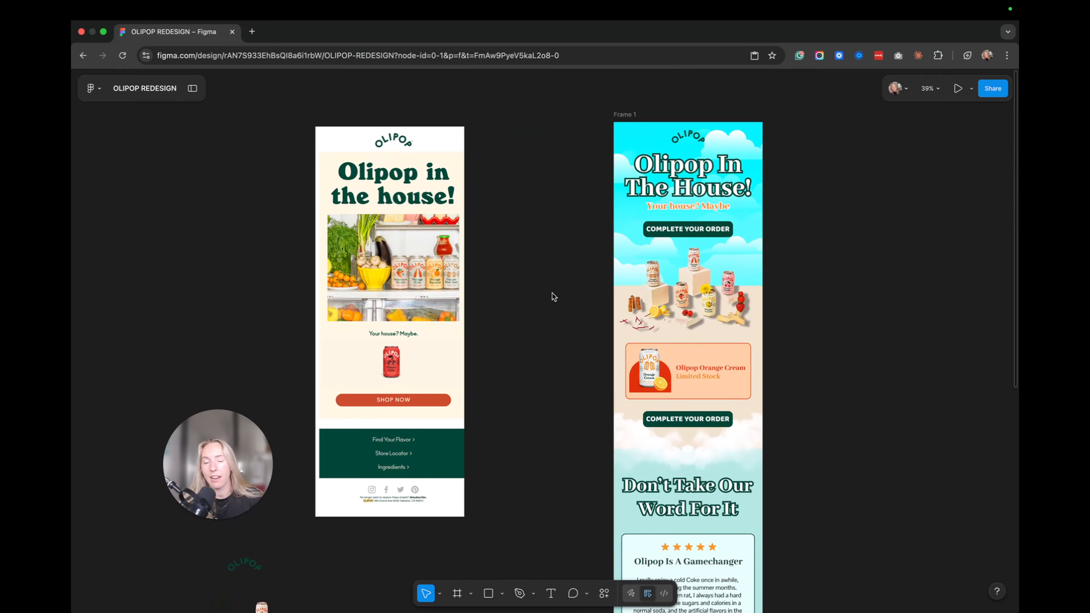